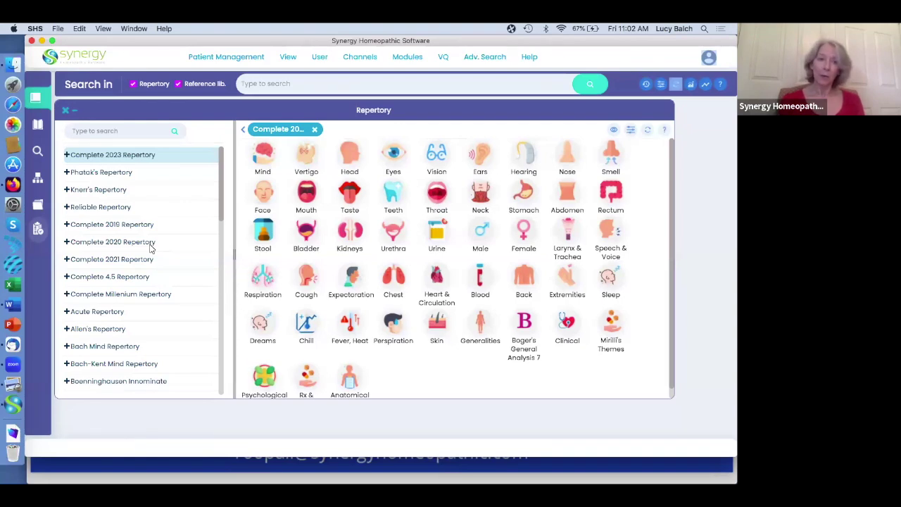
# Open the Reliable Repertory's Stomach chapter, scroll through its rubrics, and close it again.
pyautogui.click(102, 207)
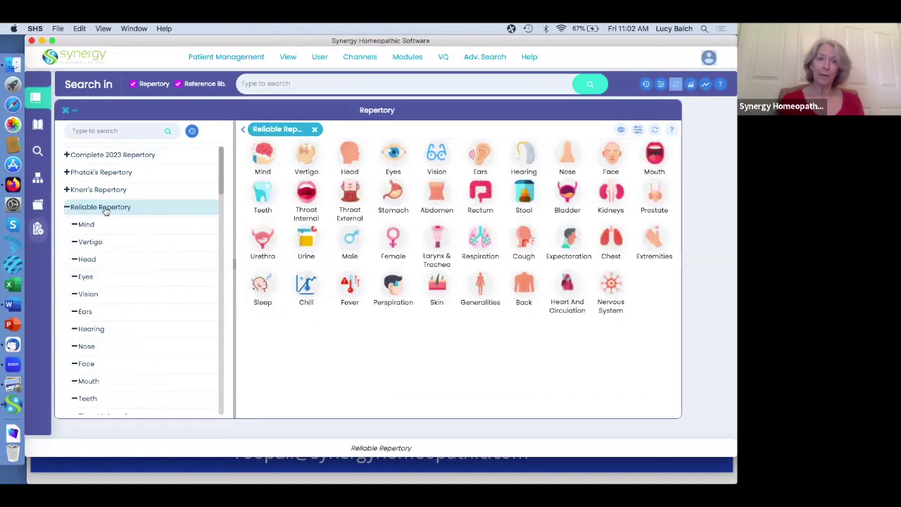
pyautogui.click(393, 197)
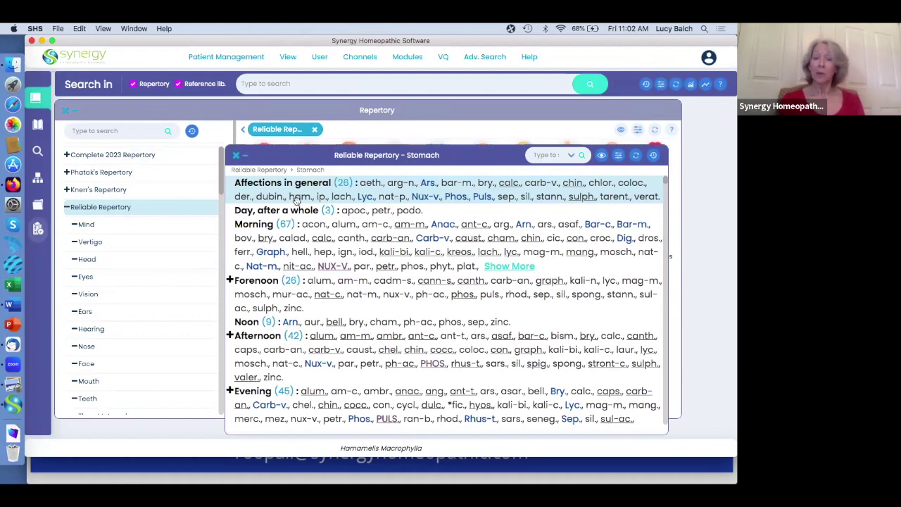
pyautogui.scroll(-2, 304, 225)
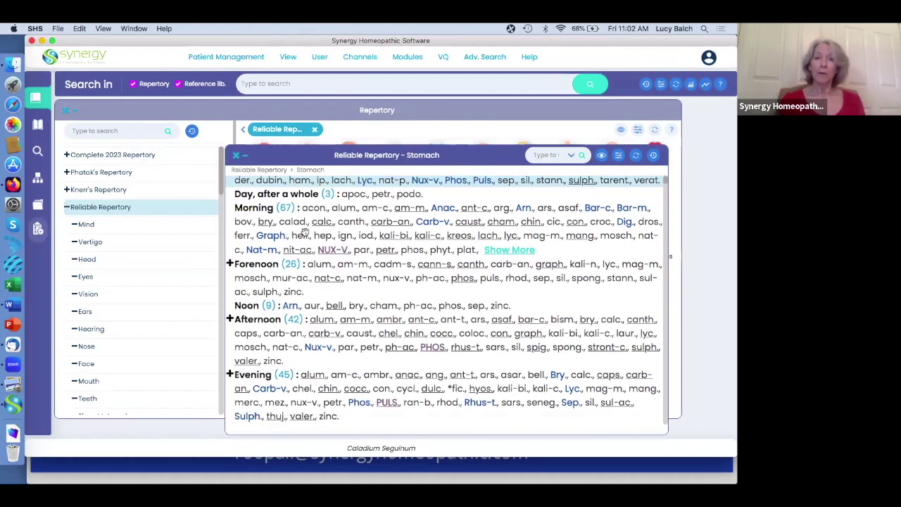
pyautogui.scroll(-2, 304, 231)
pyautogui.scroll(4, 304, 231)
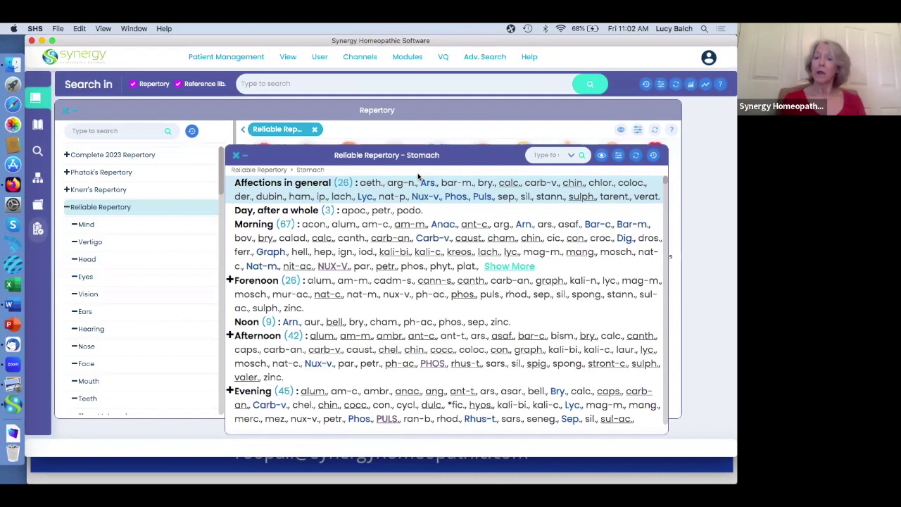
pyautogui.press('Escape')
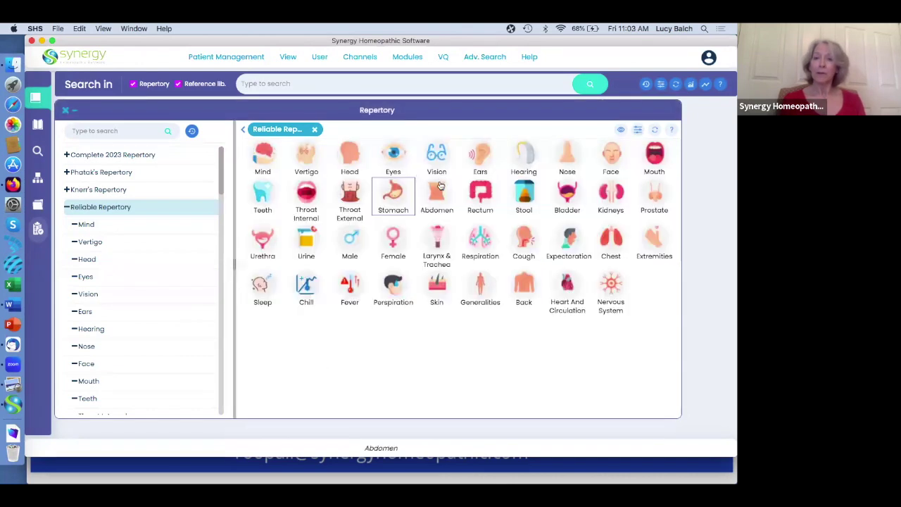
pyautogui.click(438, 189)
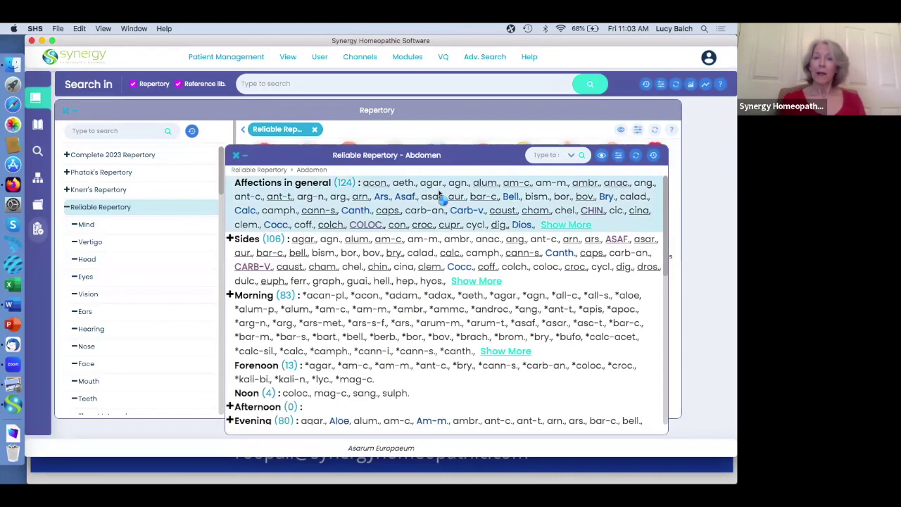
pyautogui.click(300, 265)
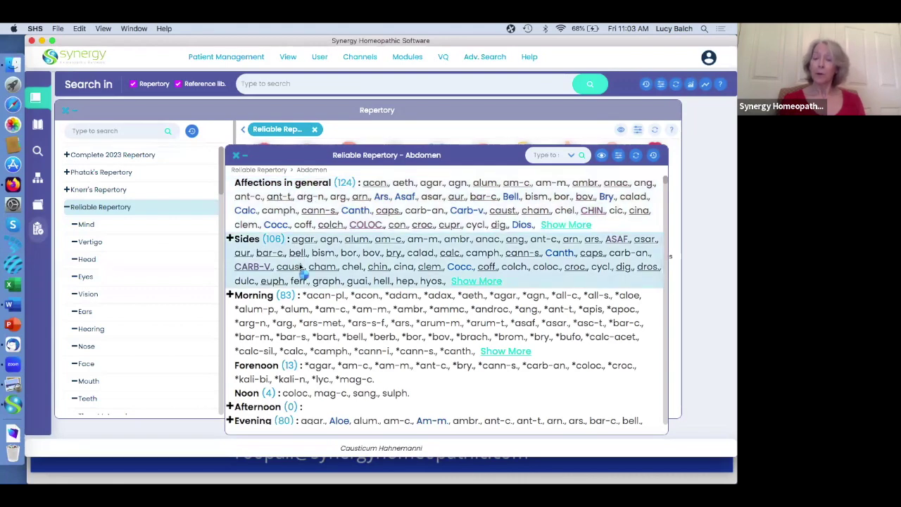
pyautogui.click(300, 265)
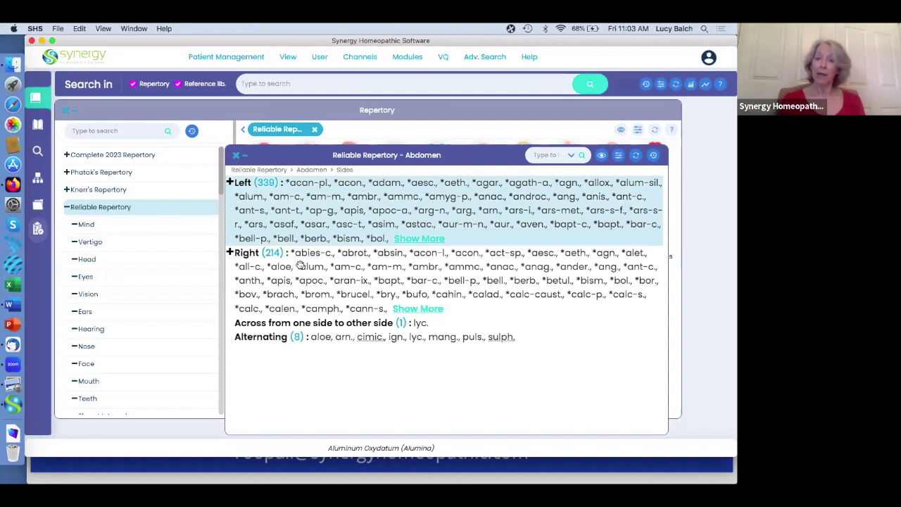
pyautogui.press('BackSpace')
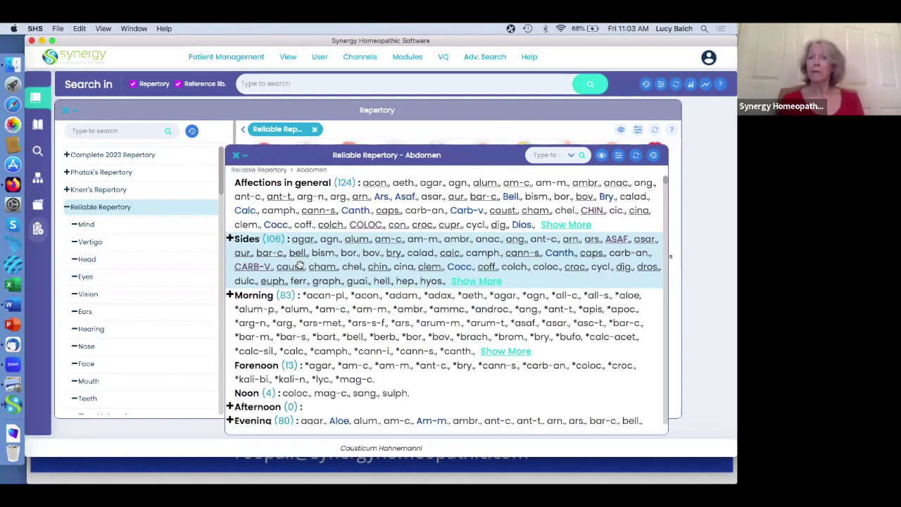
pyautogui.press('Up')
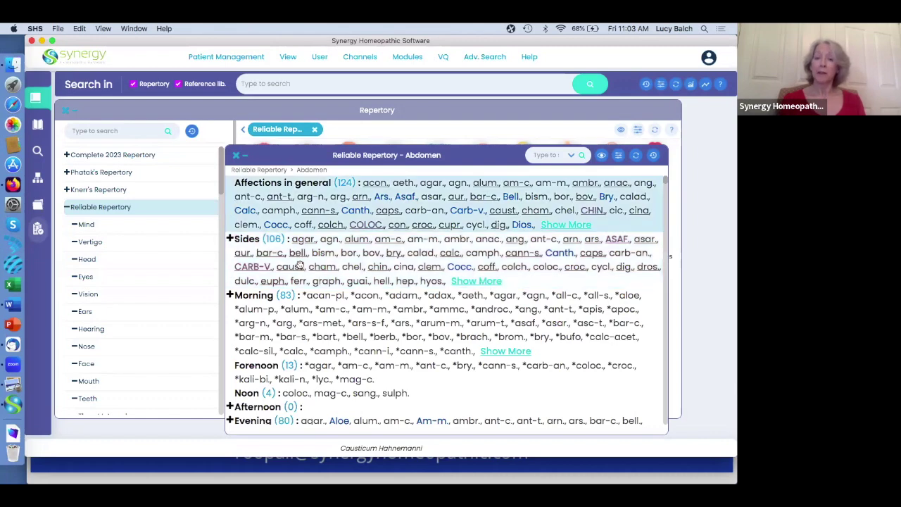
pyautogui.press('BackSpace')
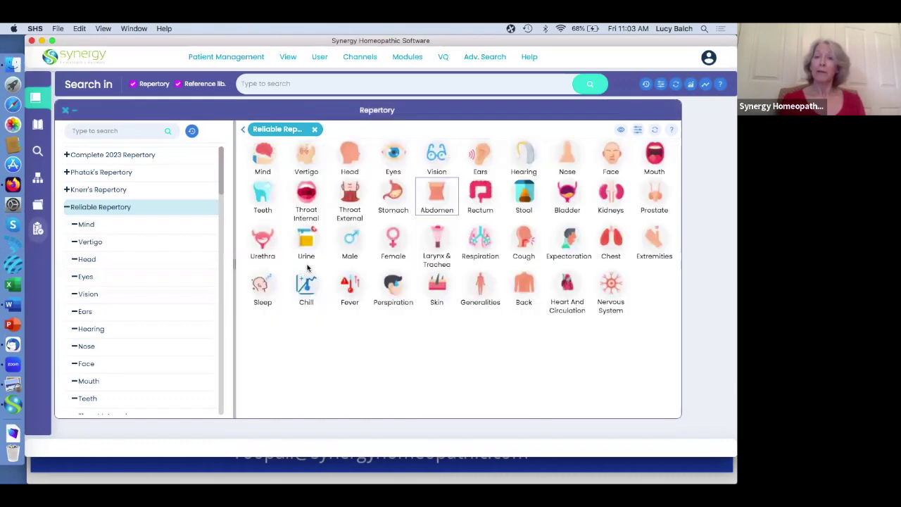
# Reopen the Reliable Repertory Stomach rubrics and browse down to entries like Excitability, Faintness and Fasting.
pyautogui.click(391, 193)
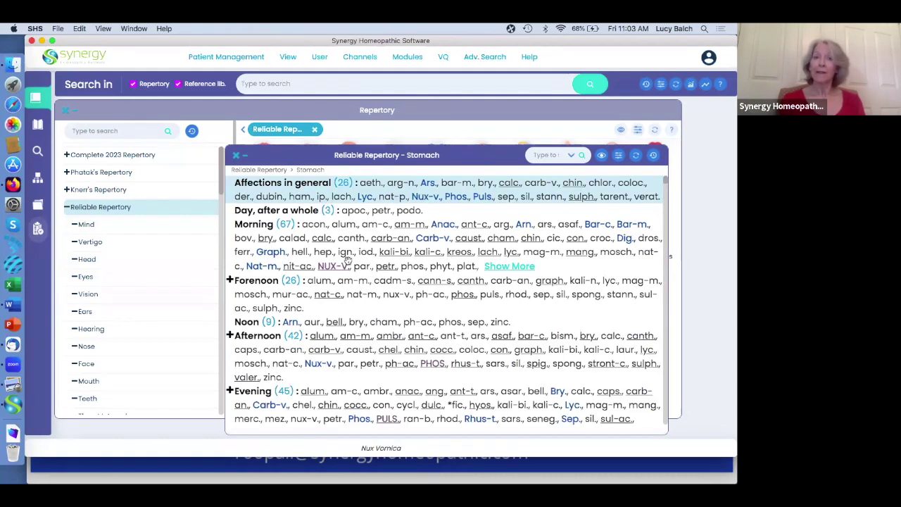
pyautogui.scroll(-2, 356, 280)
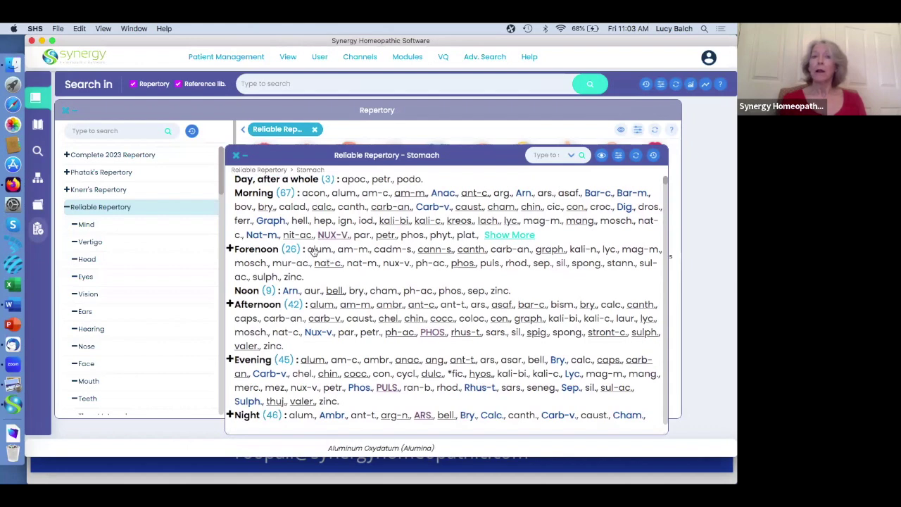
pyautogui.scroll(-2, 364, 237)
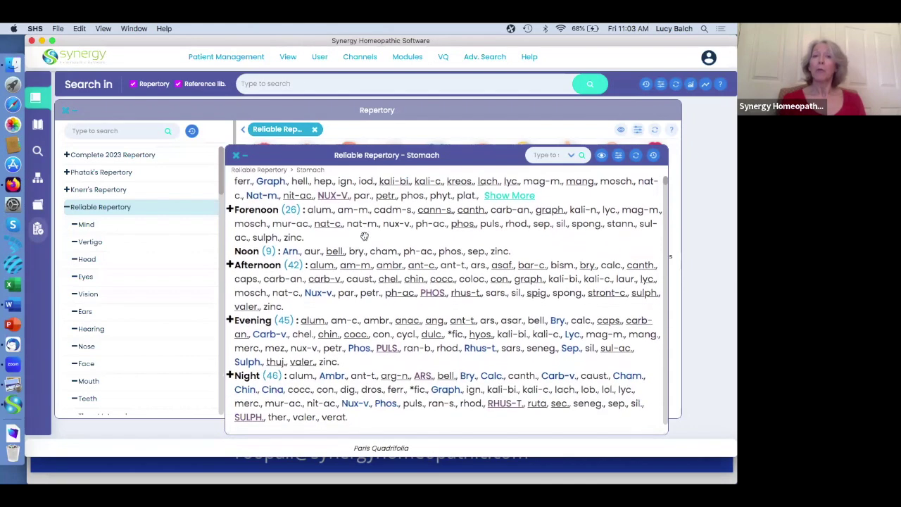
pyautogui.scroll(3, 303, 295)
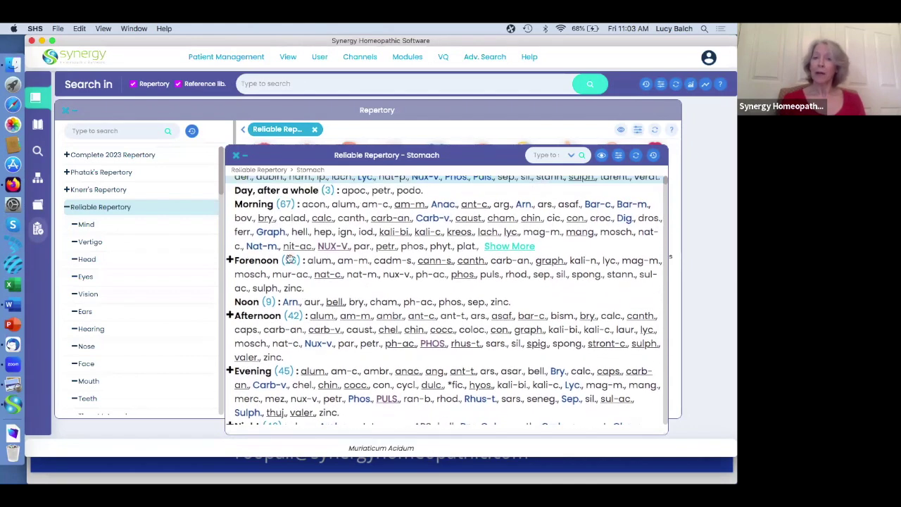
pyautogui.scroll(-6, 323, 329)
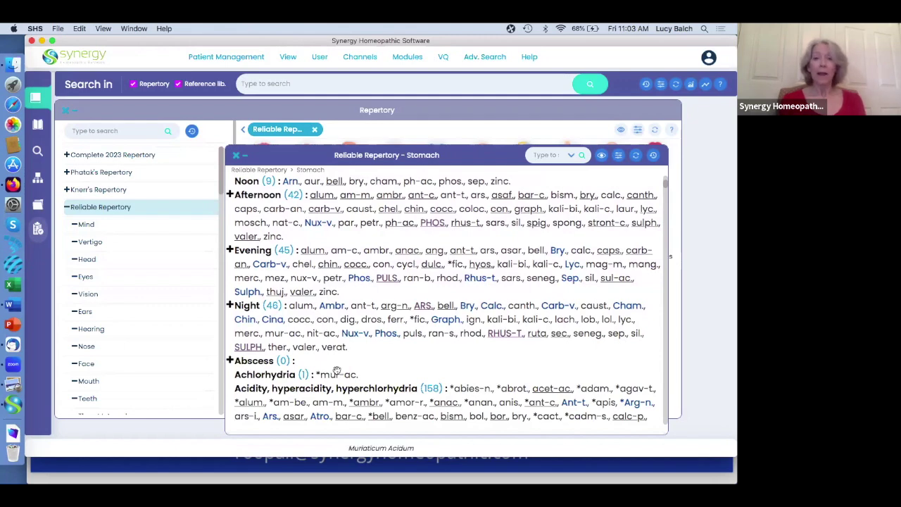
pyautogui.scroll(-2, 324, 333)
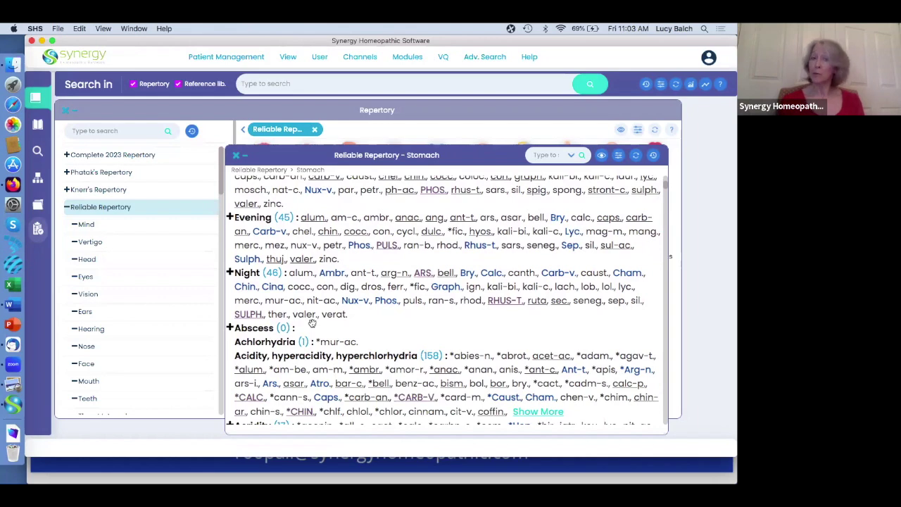
pyautogui.scroll(-8, 312, 322)
pyautogui.scroll(-12, 312, 326)
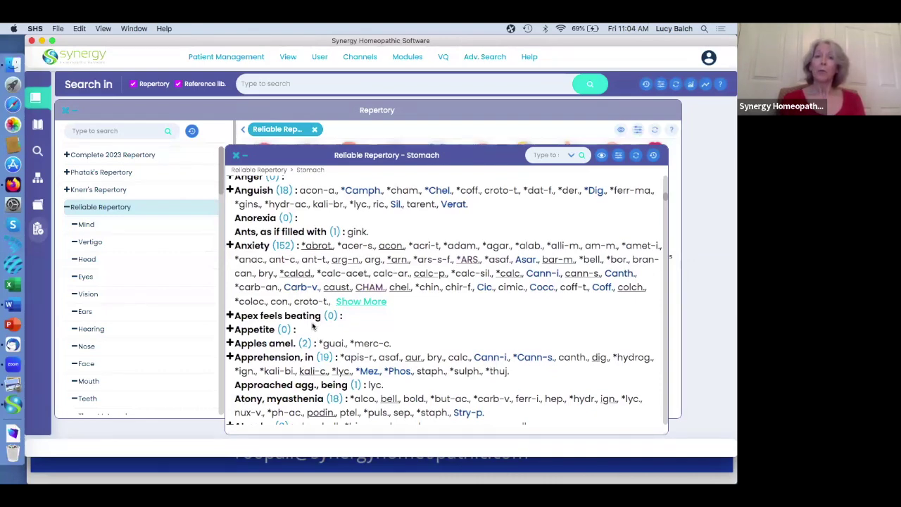
pyautogui.scroll(10, 313, 325)
pyautogui.scroll(5, 313, 325)
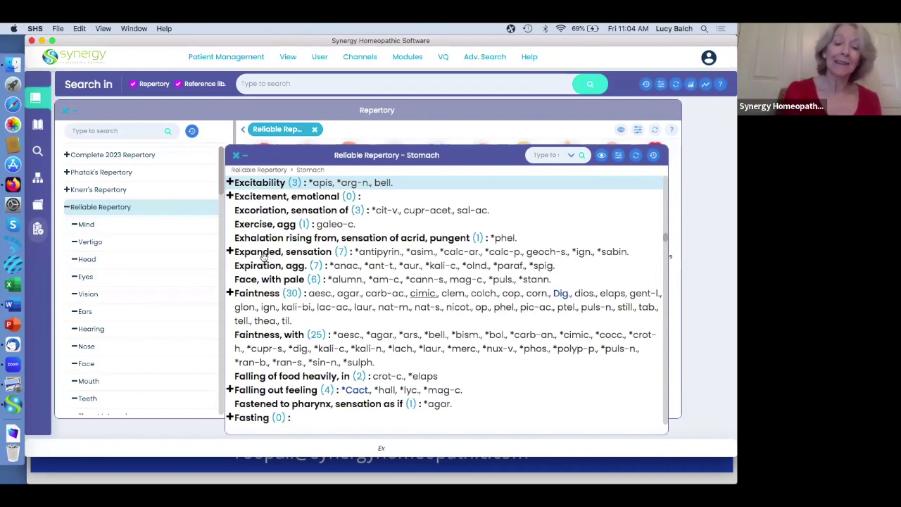
pyautogui.write('t')
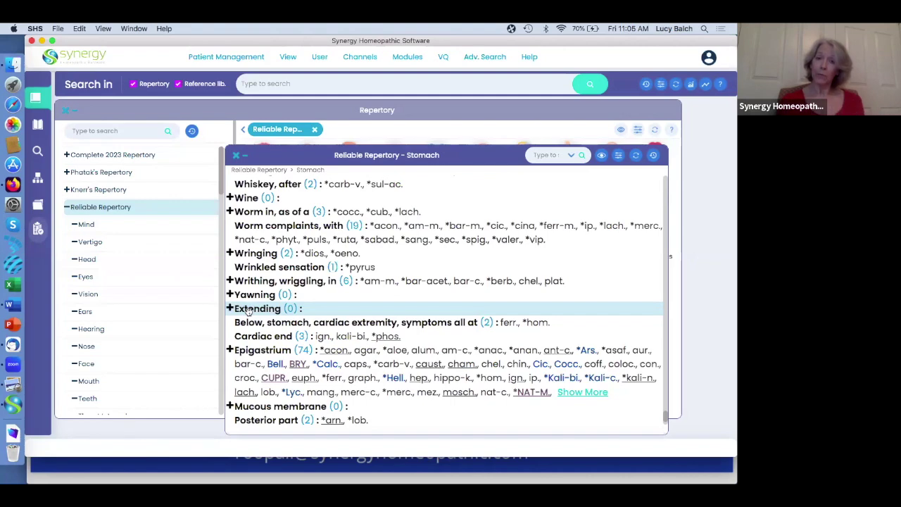
pyautogui.click(248, 309)
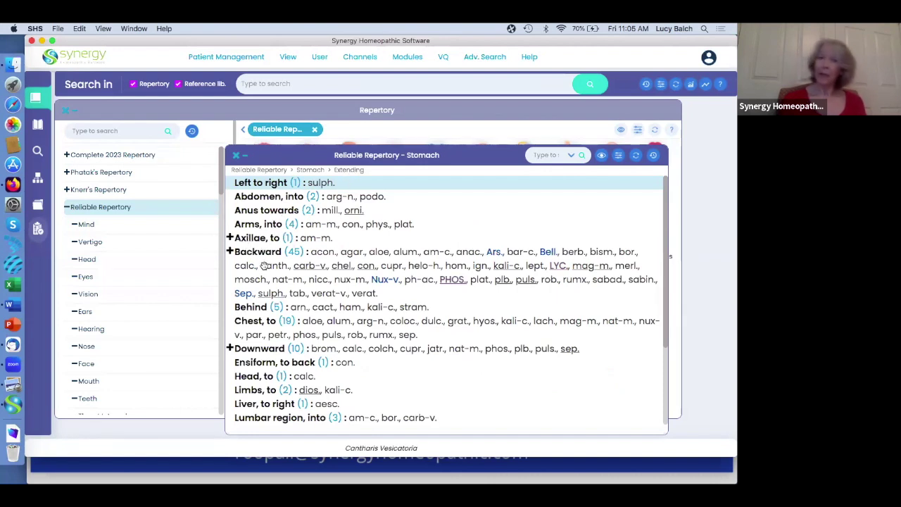
pyautogui.scroll(-3, 263, 374)
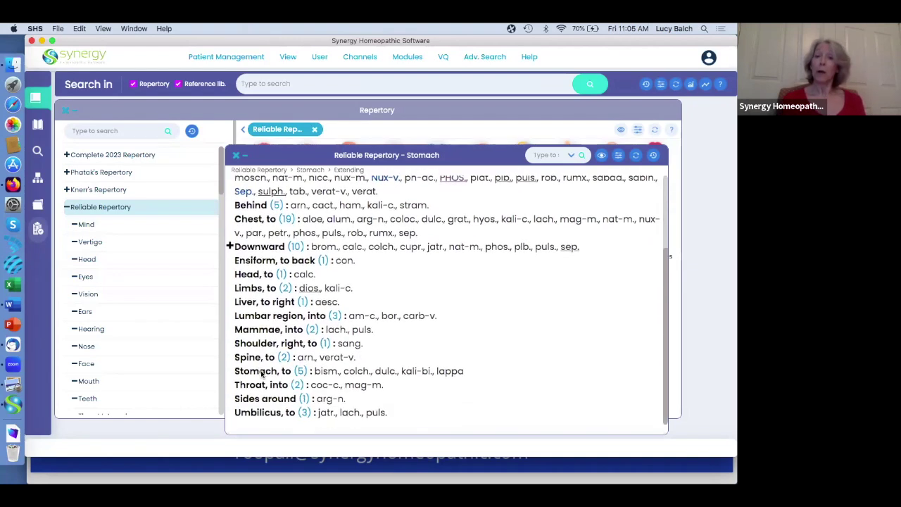
pyautogui.scroll(3, 262, 374)
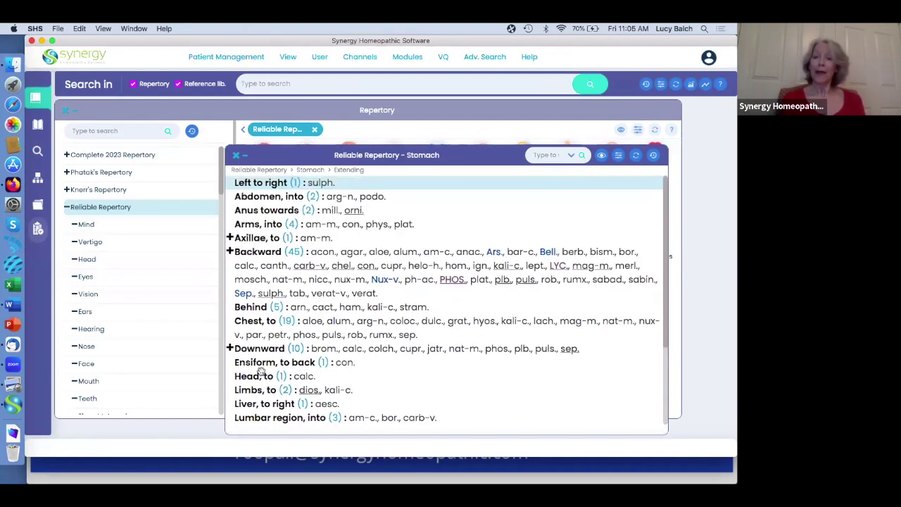
pyautogui.press('Left')
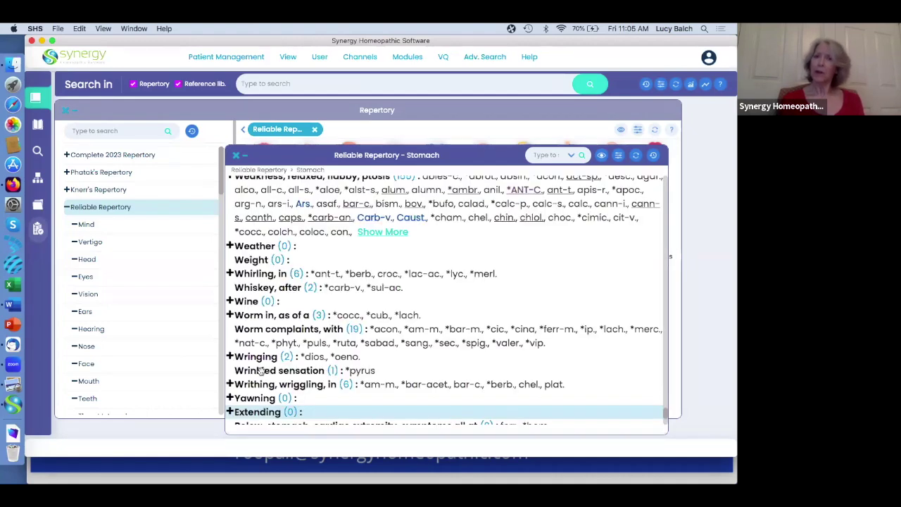
pyautogui.scroll(-2, 293, 373)
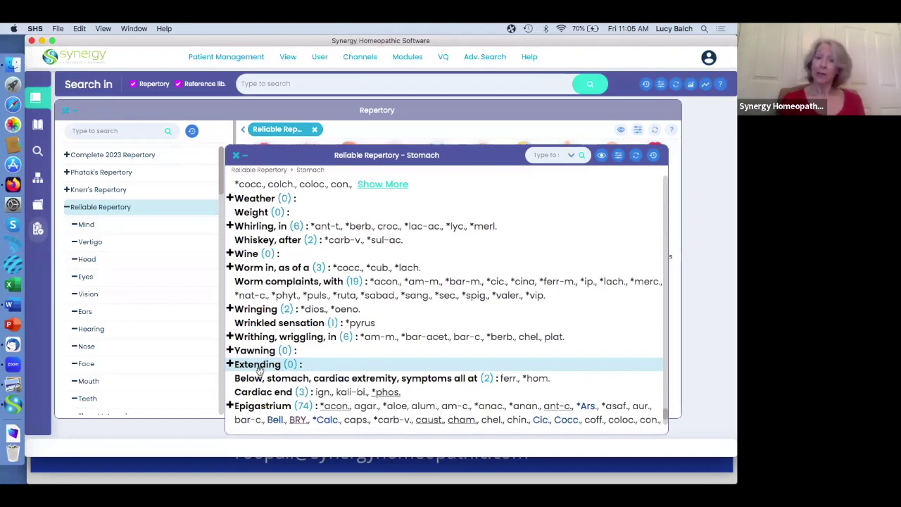
pyautogui.scroll(-3, 259, 370)
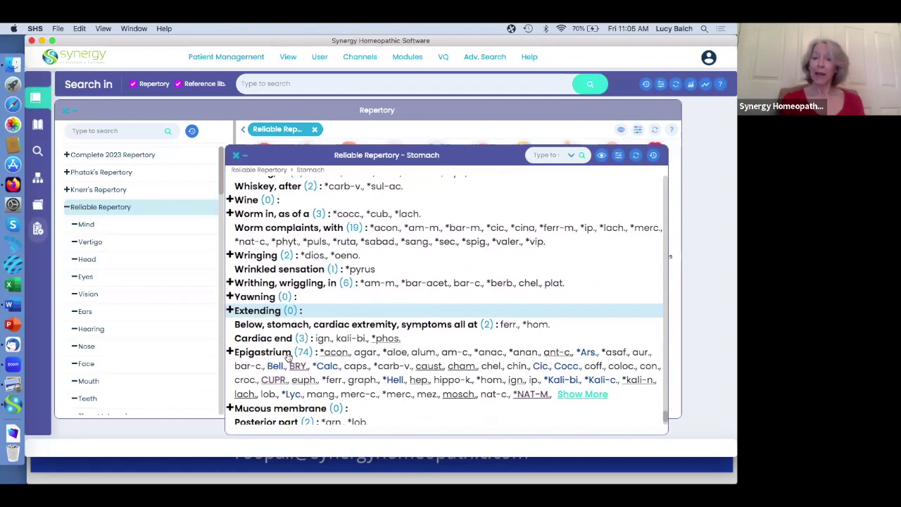
pyautogui.scroll(-3, 289, 361)
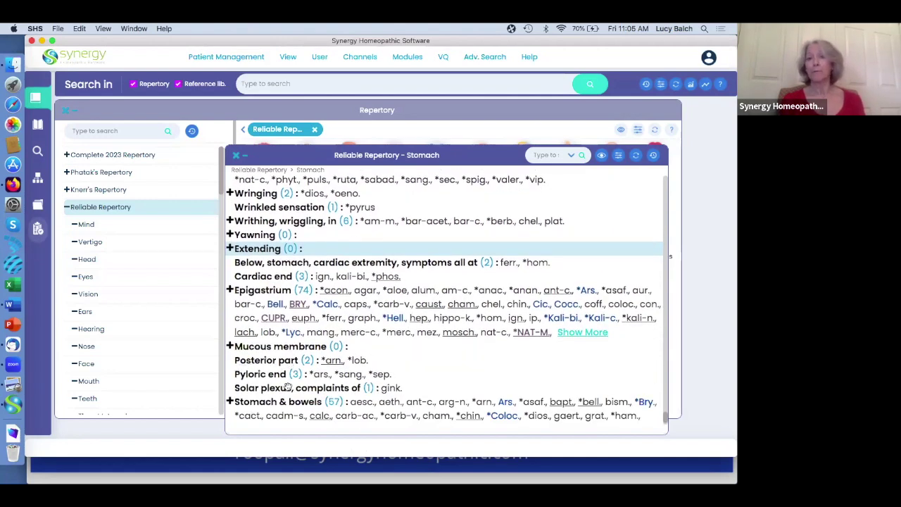
pyautogui.scroll(3, 287, 387)
# Scroll the Stomach rubric list back to the top and close it, returning to the chapter grid.
pyautogui.scroll(10, 288, 390)
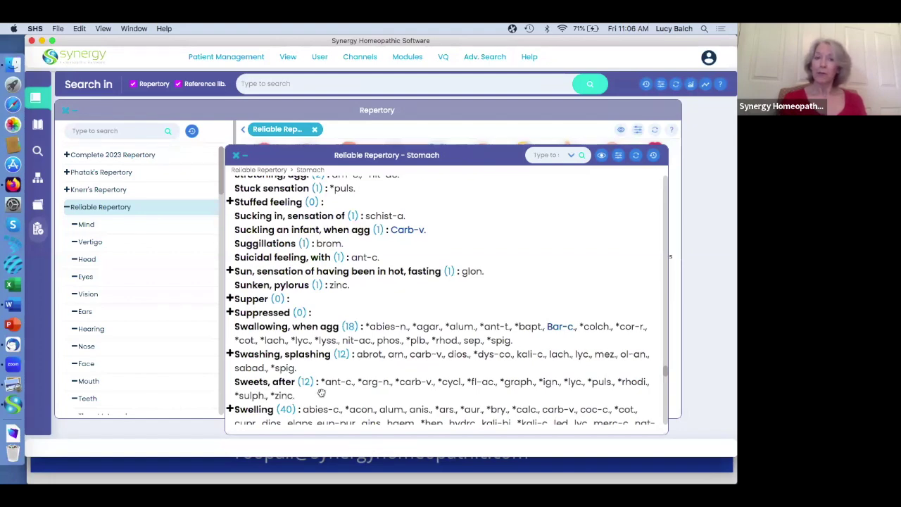
pyautogui.scroll(20, 321, 393)
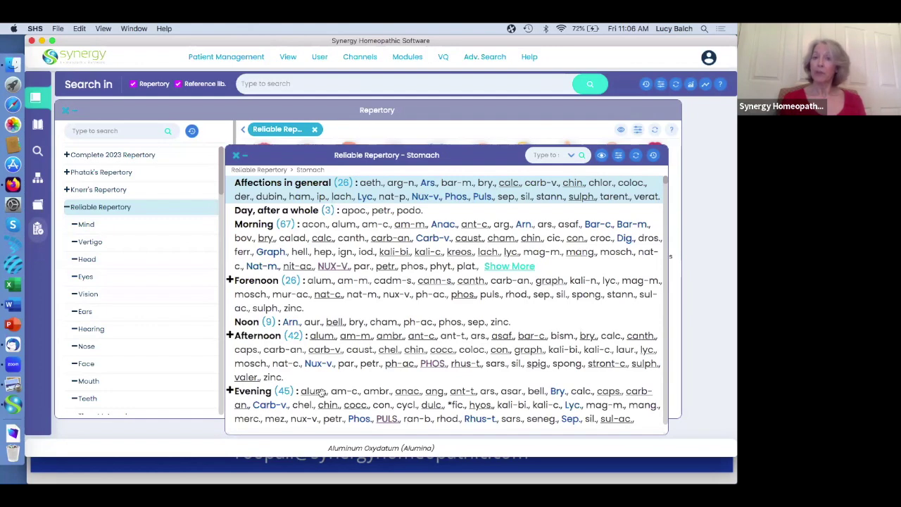
pyautogui.press('Escape')
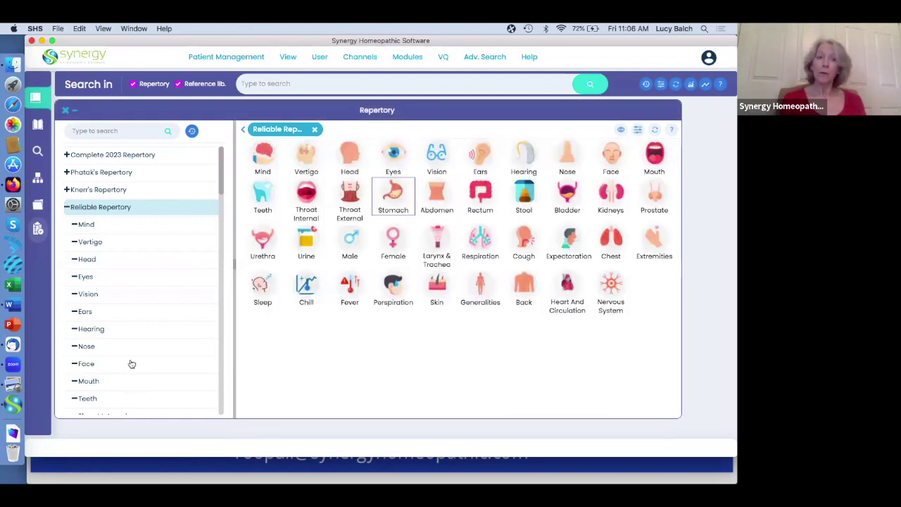
# Open the Reliable Repertory Nose chapter, showing the Obstruction, stopped sub-rubrics Left, Right and One-sided.
pyautogui.scroll(-2, 129, 362)
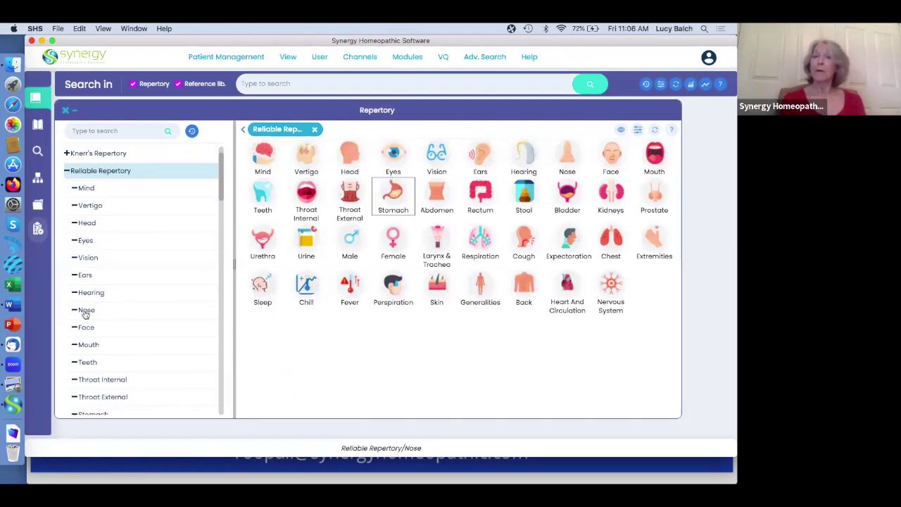
pyautogui.click(569, 154)
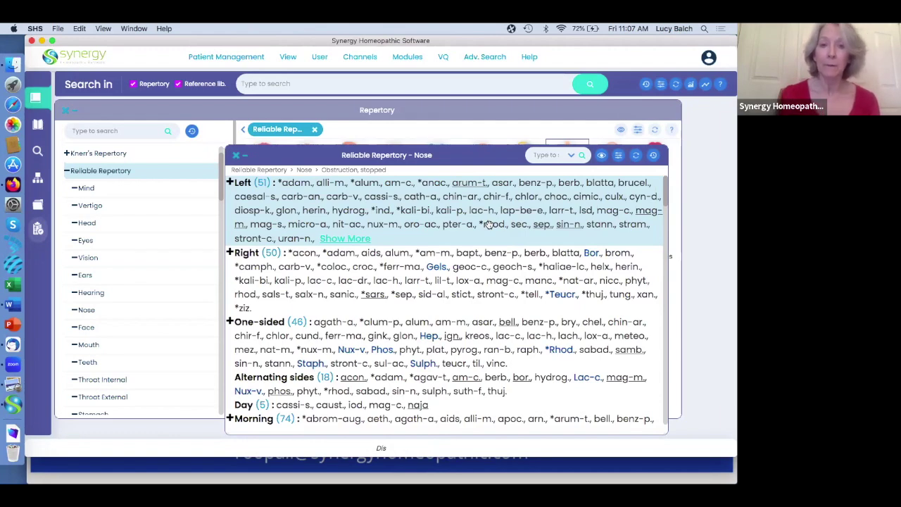
pyautogui.scroll(-5, 489, 223)
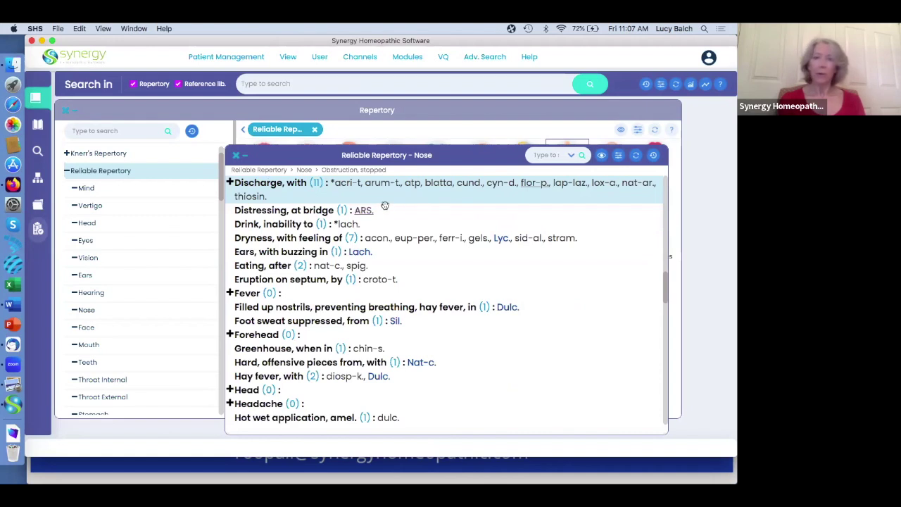
pyautogui.click(291, 197)
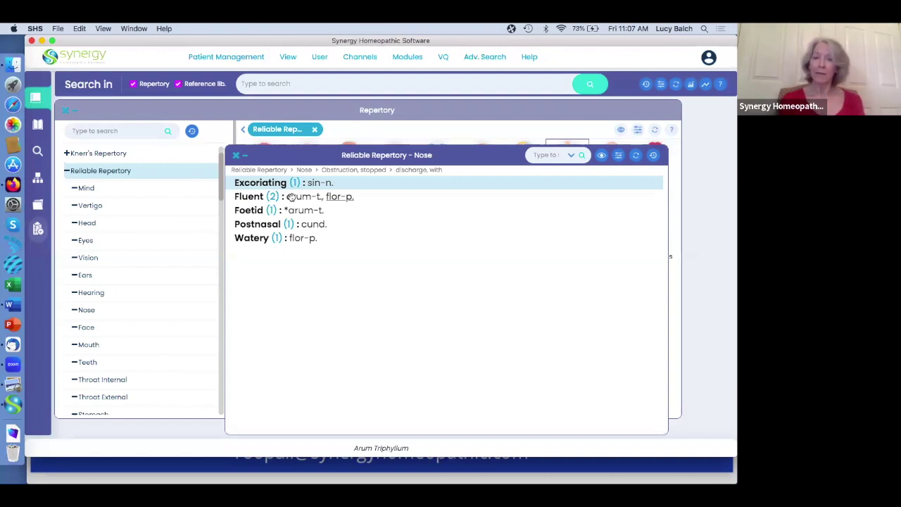
pyautogui.click(291, 197)
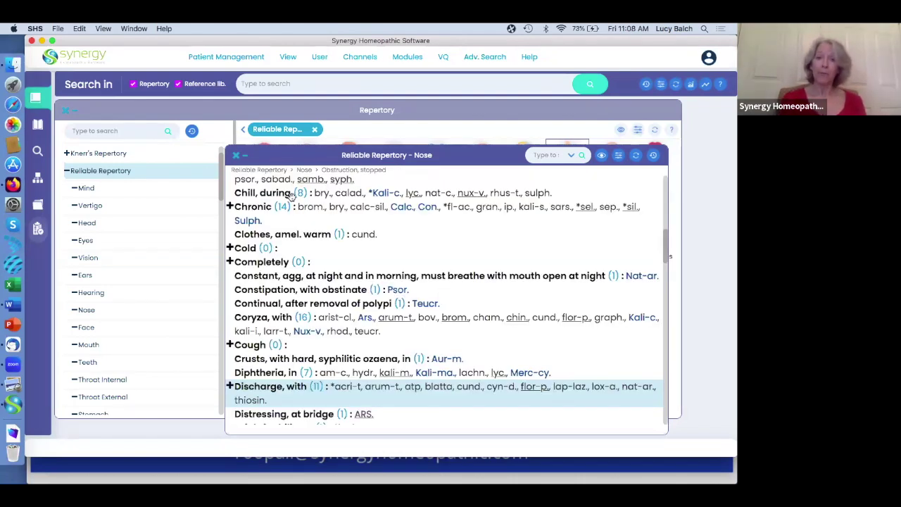
pyautogui.scroll(-2, 293, 246)
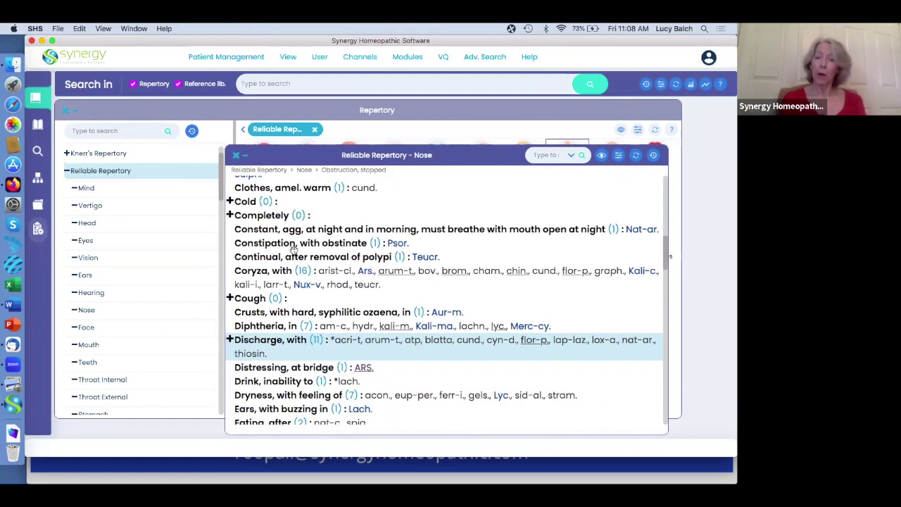
# Add Nose: Obstruction, stopped to Clipboard 1, then expand Discharge to show its Left, Right and Morning sub-rubrics.
pyautogui.click(294, 248)
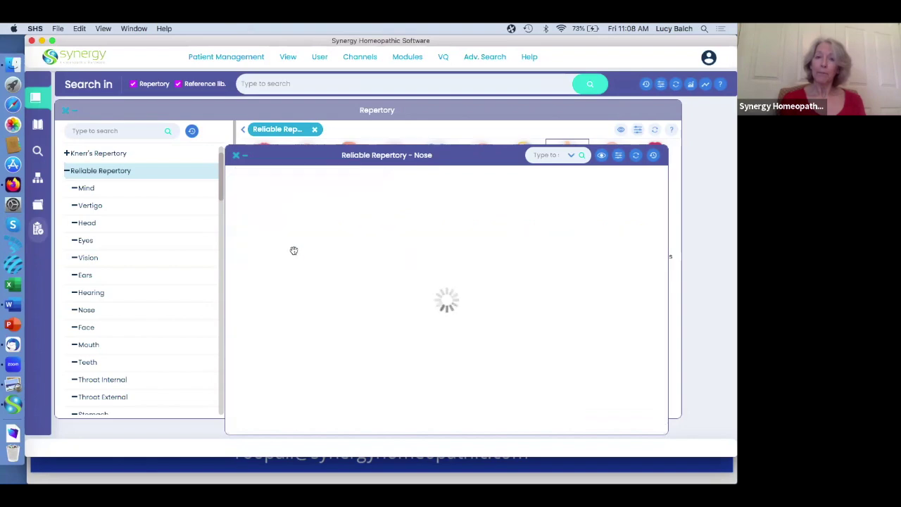
pyautogui.scroll(-2, 295, 238)
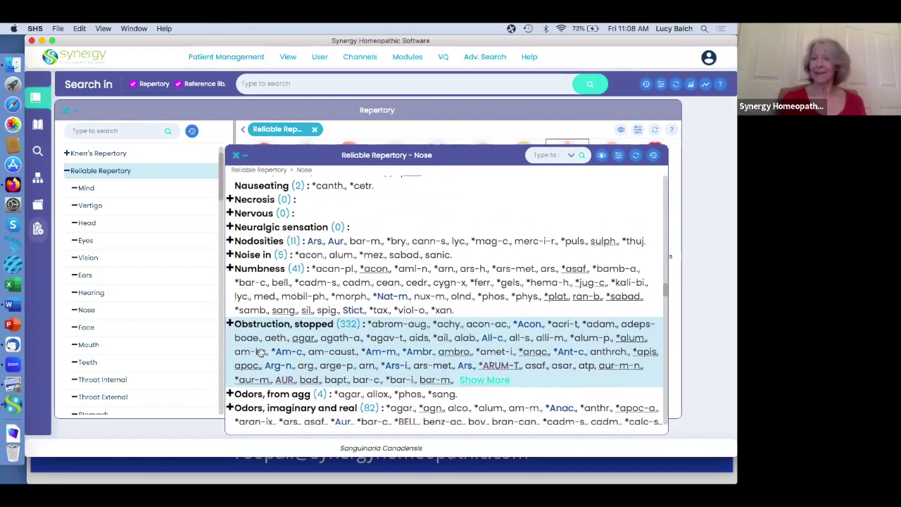
pyautogui.doubleClick(323, 347)
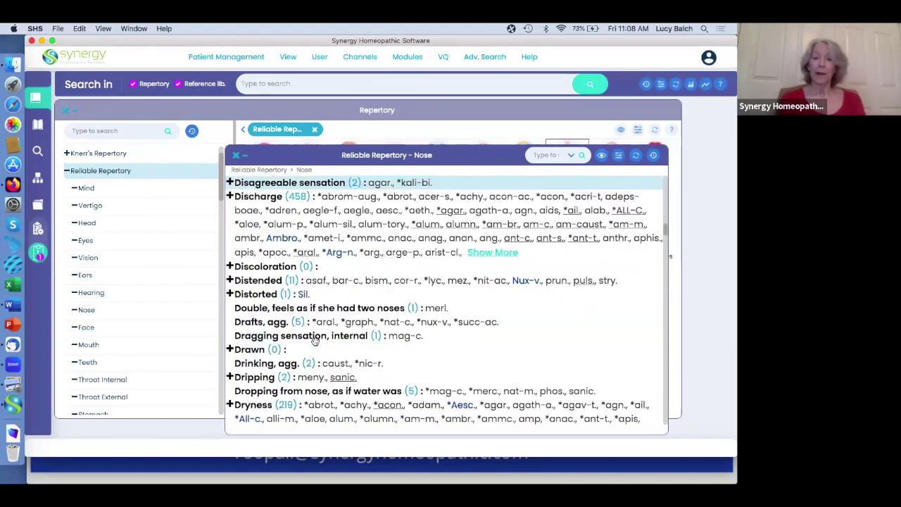
pyautogui.press('Down')
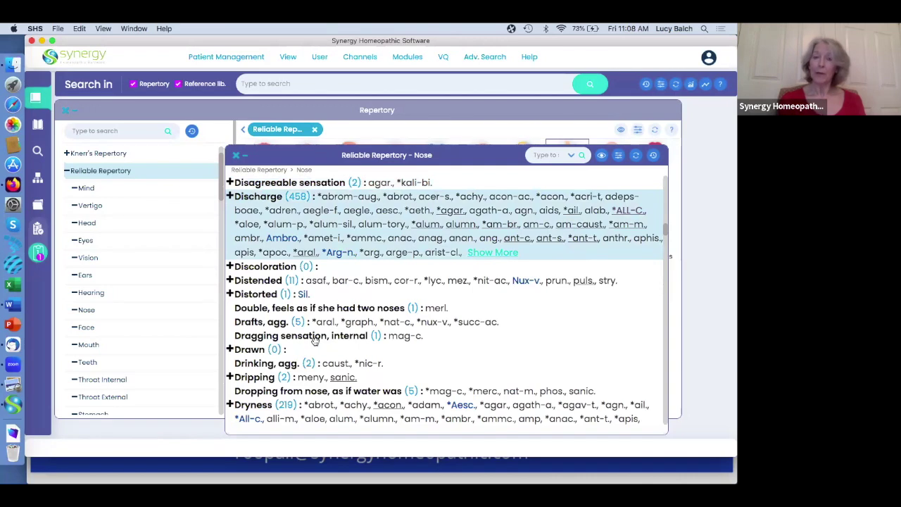
pyautogui.press('Return')
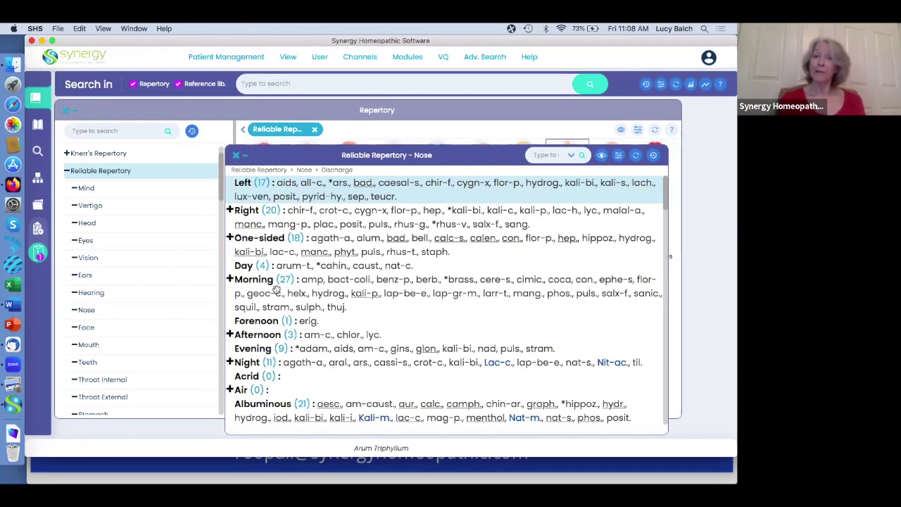
# Scroll through the Nose > Discharge sub-rubrics back to the full Nose list showing Discharge (458).
pyautogui.scroll(-5, 287, 312)
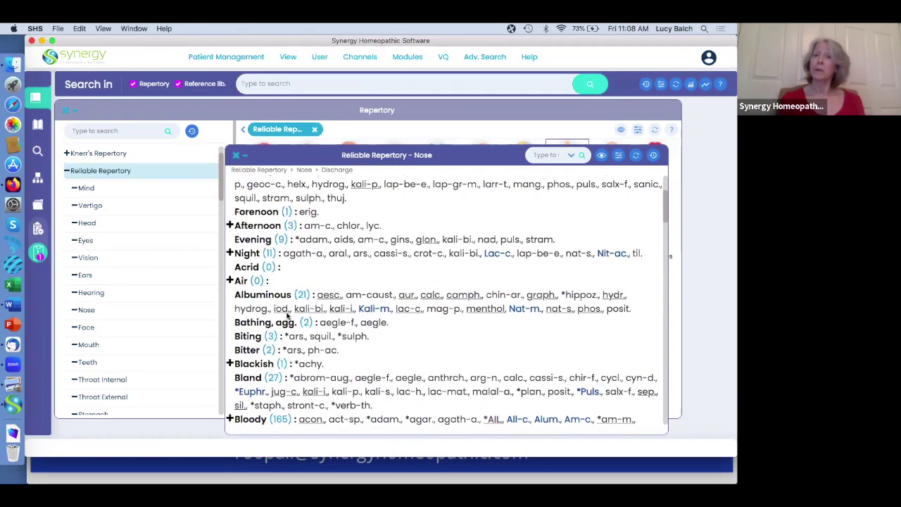
pyautogui.scroll(-1, 287, 316)
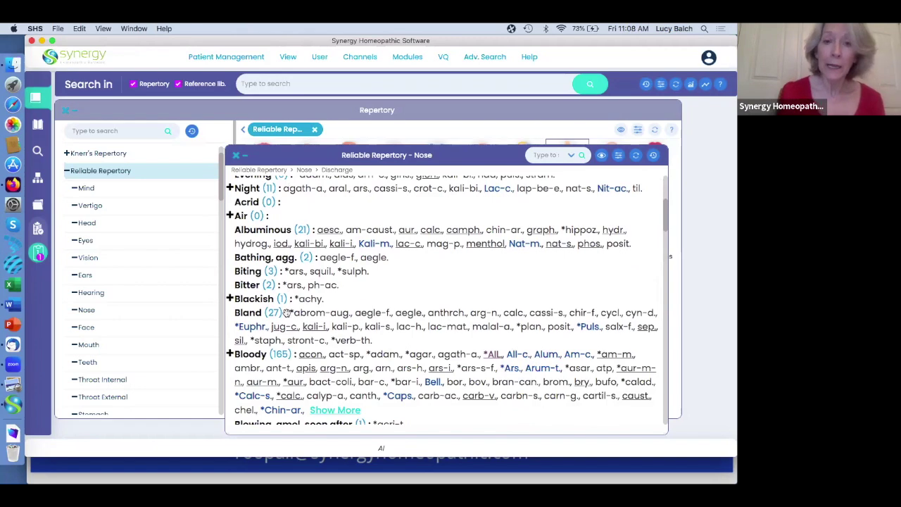
pyautogui.scroll(-3, 287, 312)
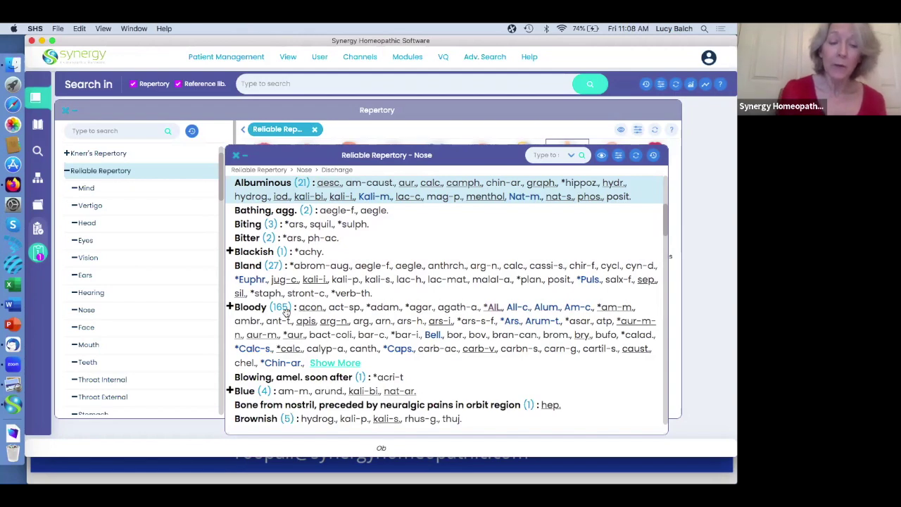
pyautogui.scroll(-10, 285, 310)
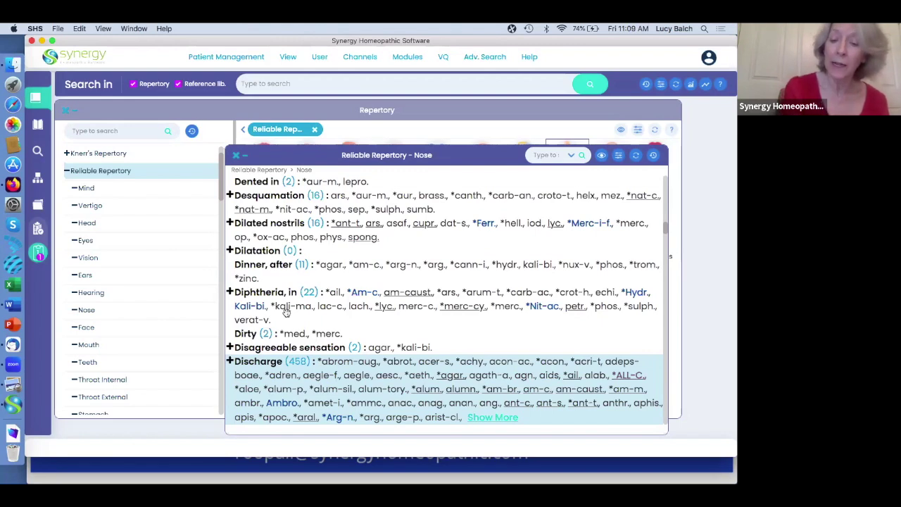
# Browse the Nose chapter back to its opening rubrics and focus the 'Type to search' box.
pyautogui.scroll(-10, 286, 312)
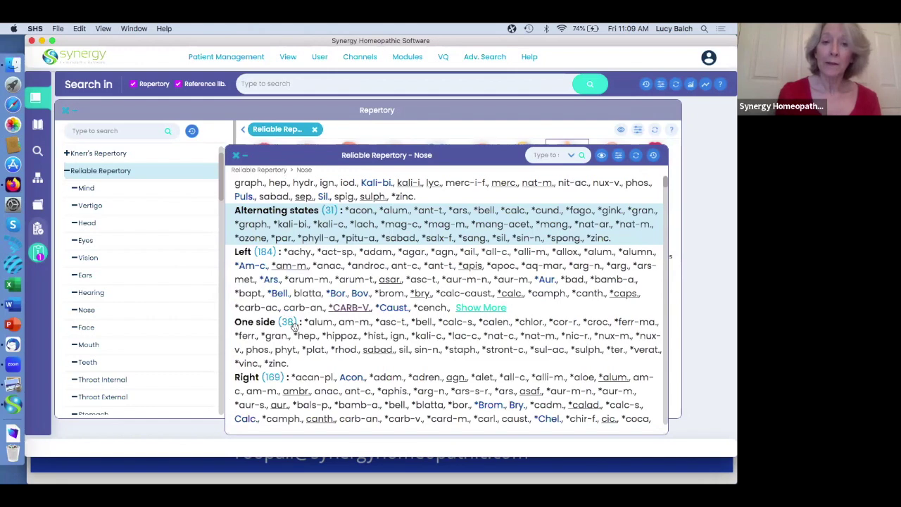
pyautogui.press('alt')
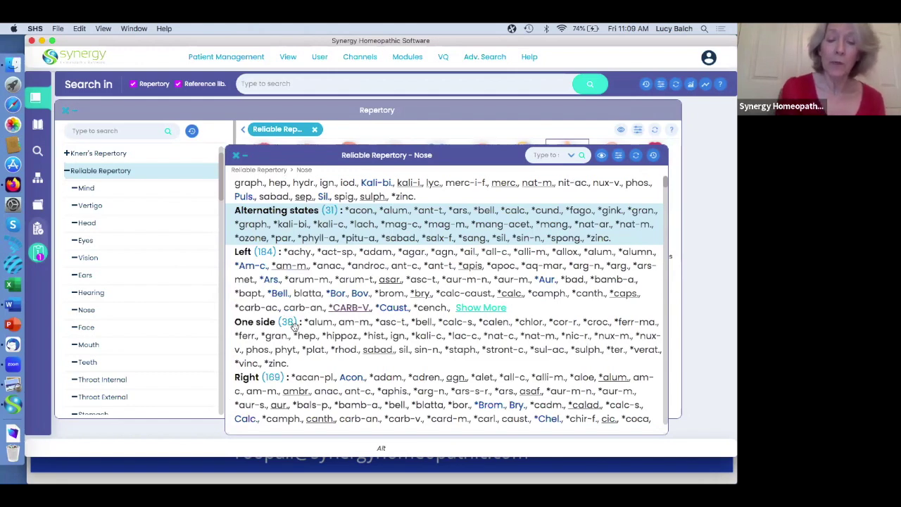
pyautogui.scroll(-5, 294, 326)
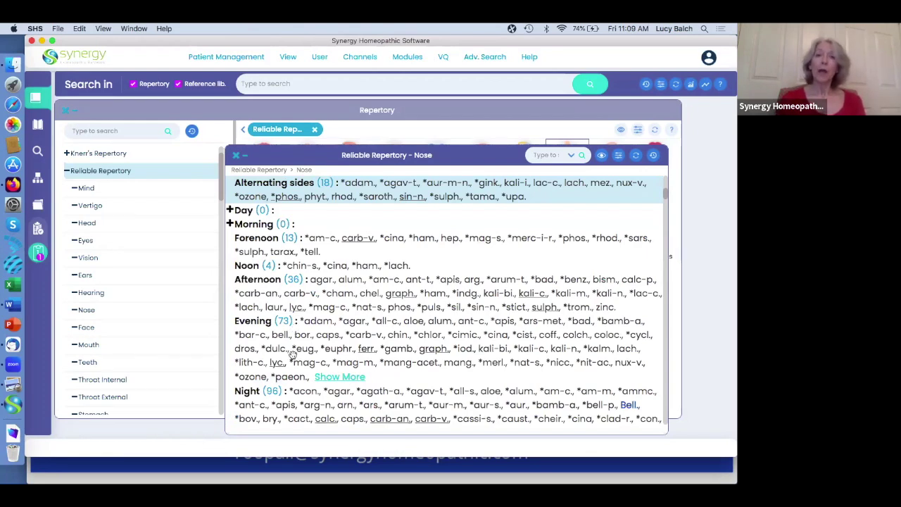
pyautogui.scroll(2, 292, 354)
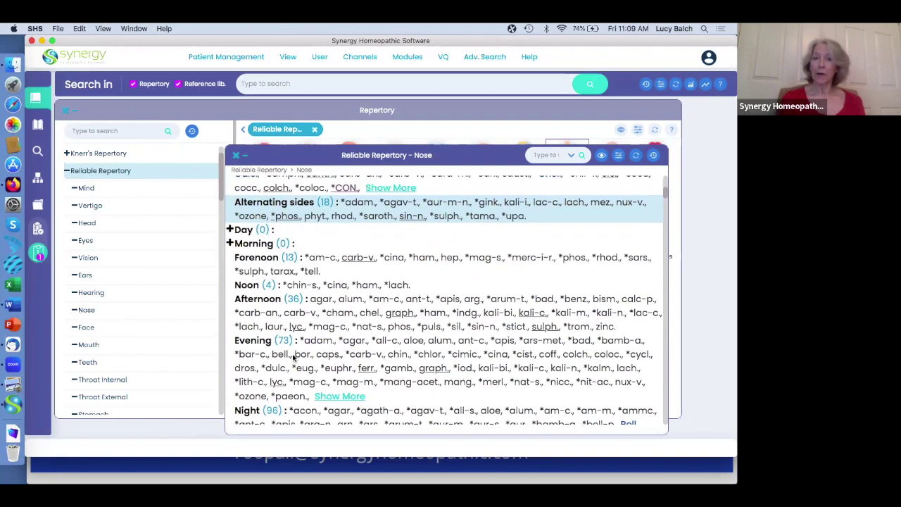
pyautogui.scroll(-1, 293, 355)
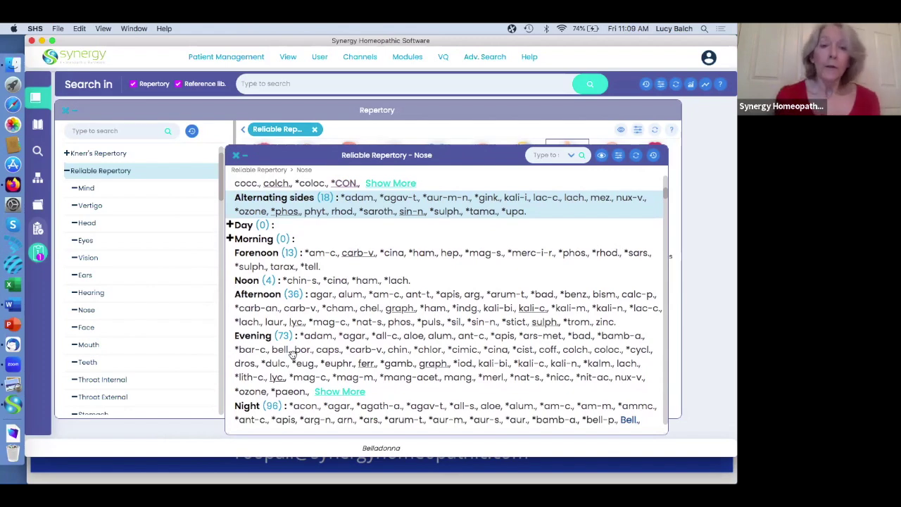
pyautogui.scroll(-10, 290, 405)
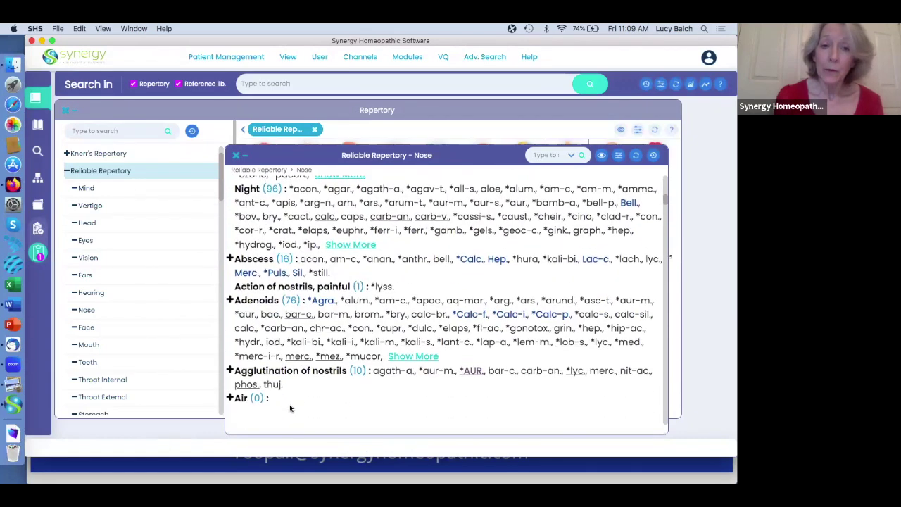
pyautogui.scroll(-4, 290, 407)
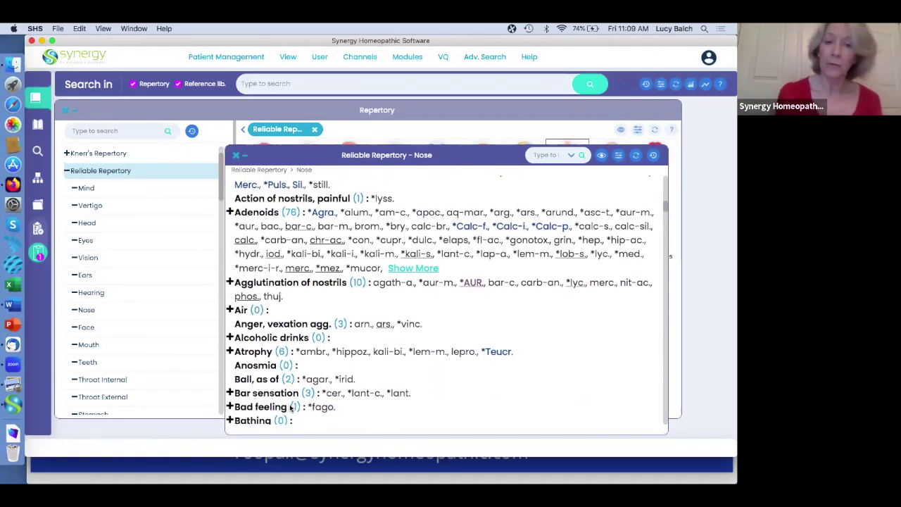
pyautogui.scroll(10, 290, 405)
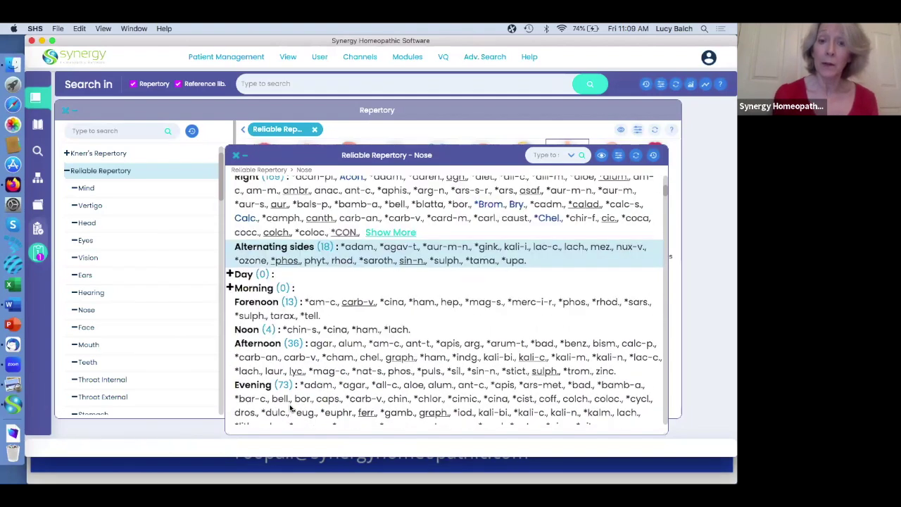
pyautogui.click(269, 83)
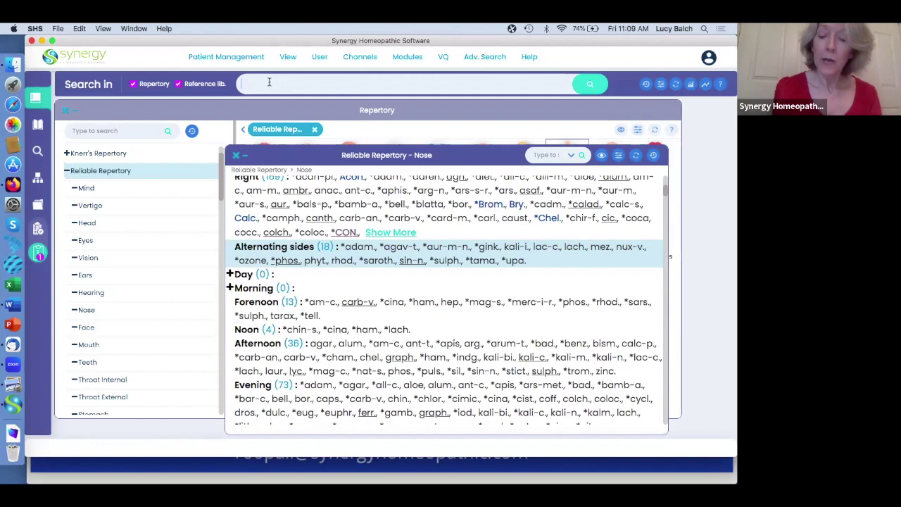
# Search for 'obstruction discharge', correcting the 'obsturction' typo, yielding 8 Complete 2023 Repertory rubrics.
pyautogui.write('obst')
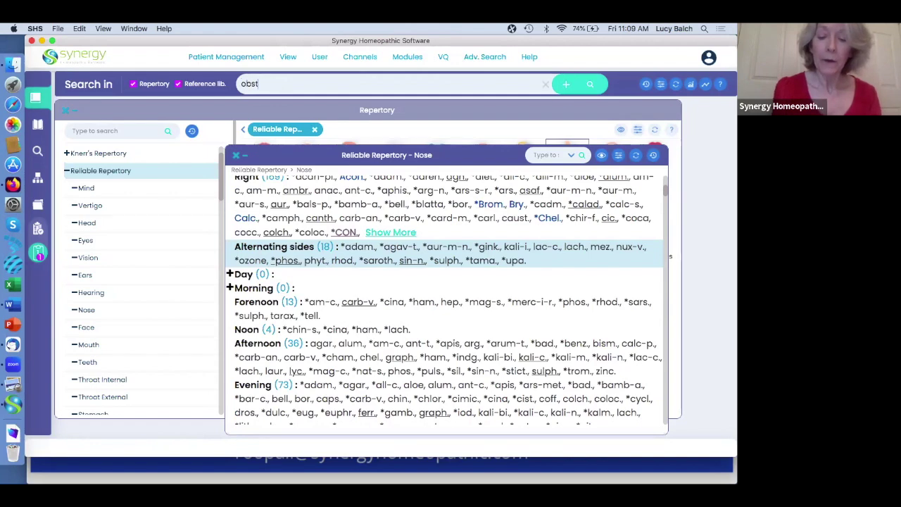
pyautogui.write('urction')
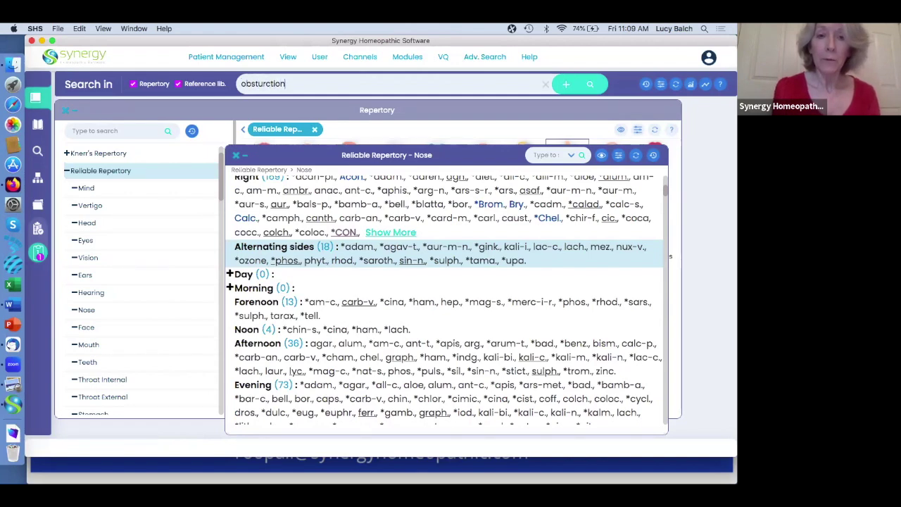
pyautogui.press('BackSpace')
pyautogui.press('BackSpace')
pyautogui.press('BackSpace')
pyautogui.press('BackSpace')
pyautogui.press('BackSpace')
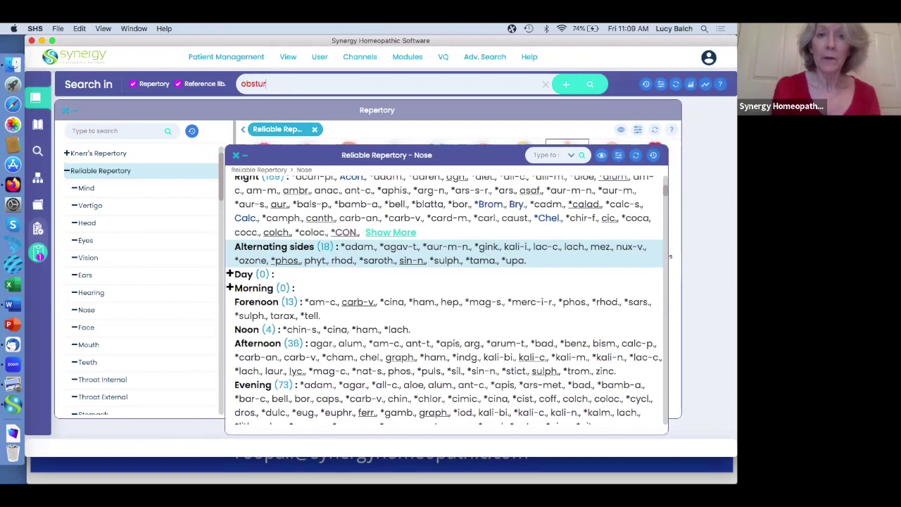
pyautogui.press('BackSpace')
pyautogui.write('ruction')
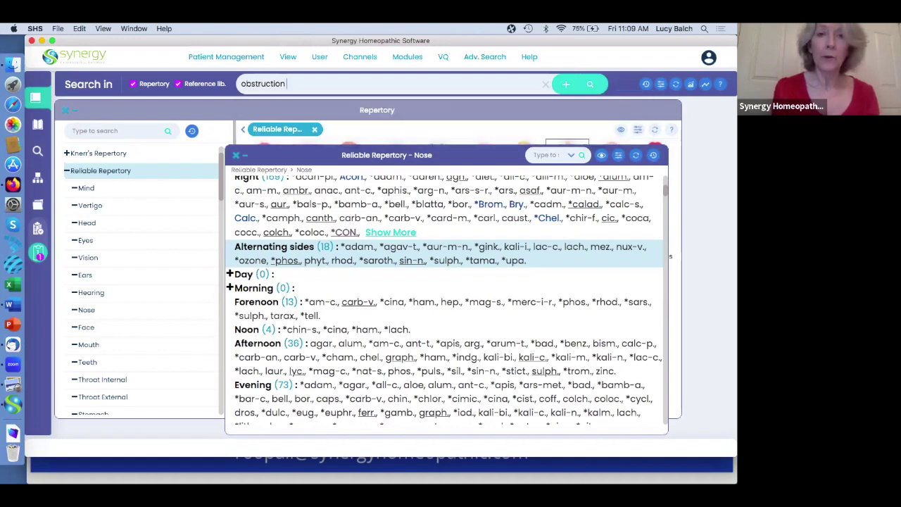
pyautogui.write('discharge')
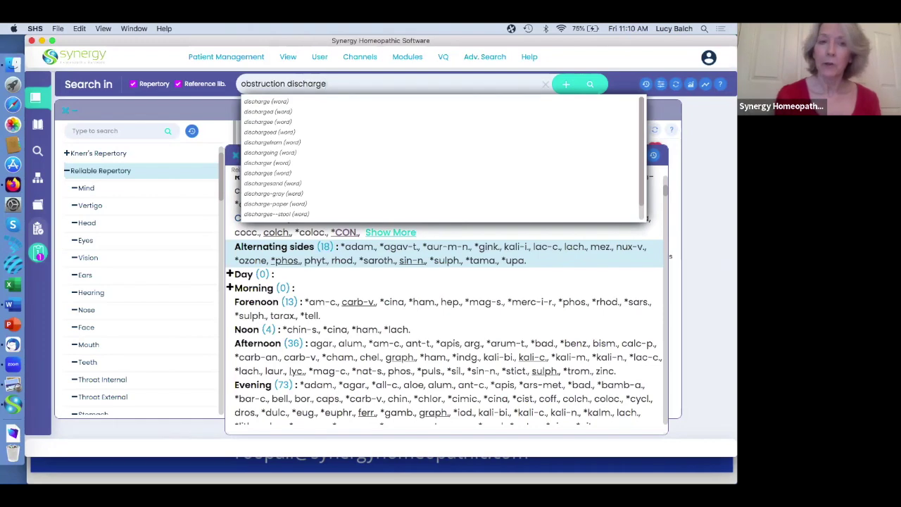
pyautogui.press('Escape')
pyautogui.press('Return')
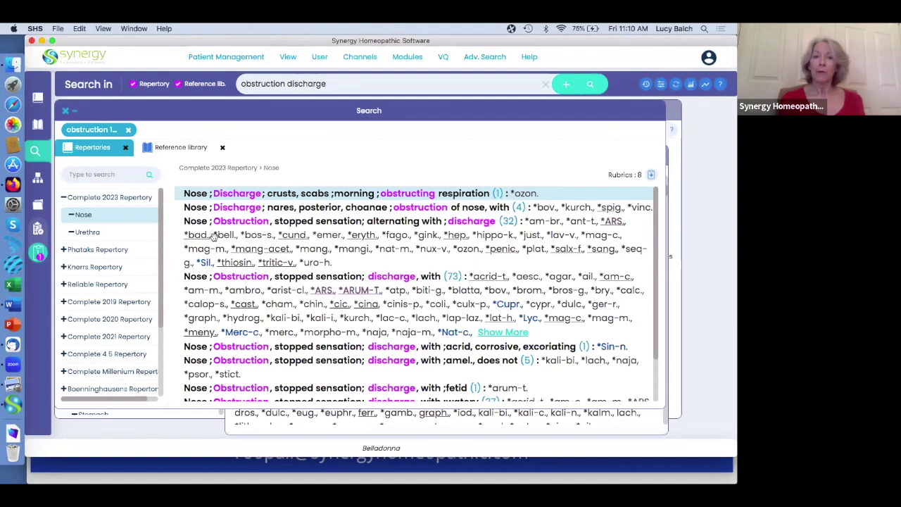
pyautogui.click(382, 242)
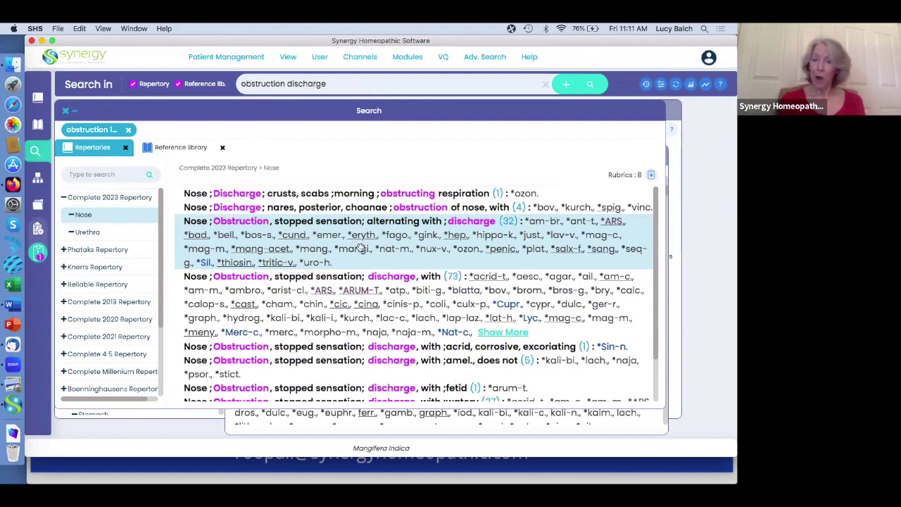
pyautogui.scroll(-2, 351, 289)
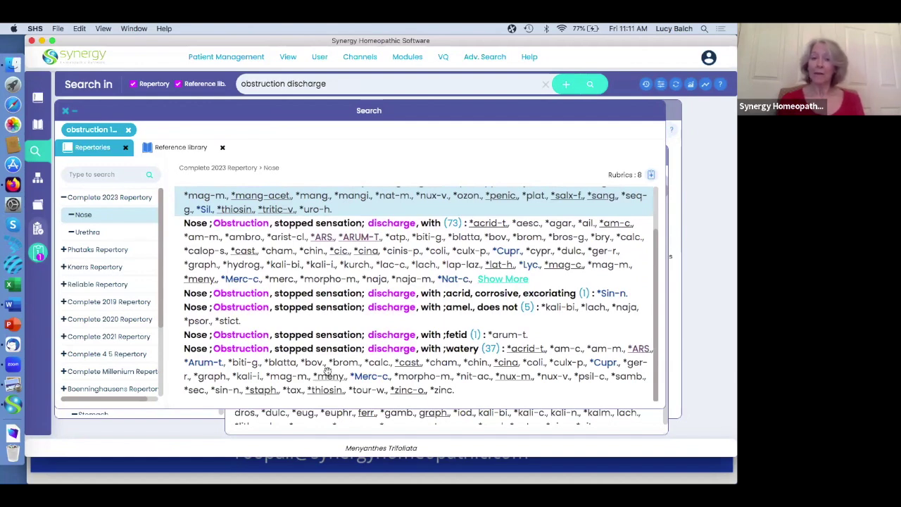
pyautogui.scroll(3, 327, 371)
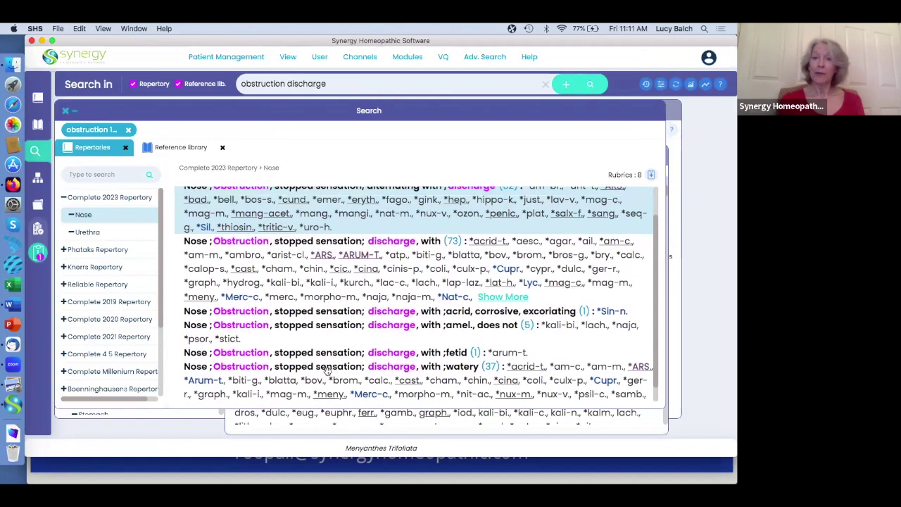
pyautogui.scroll(1, 328, 375)
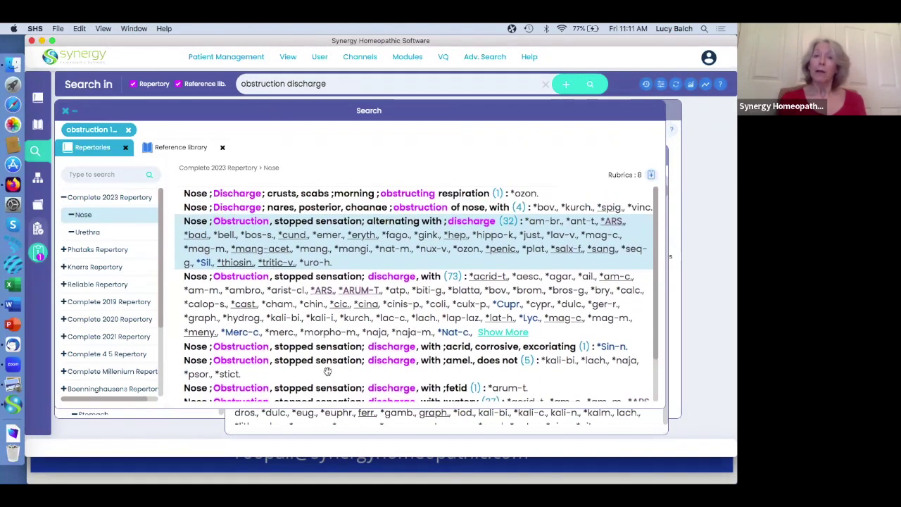
# View the Reference library matches, then rerun the search as 'obstruction 4 discharge'.
pyautogui.click(178, 148)
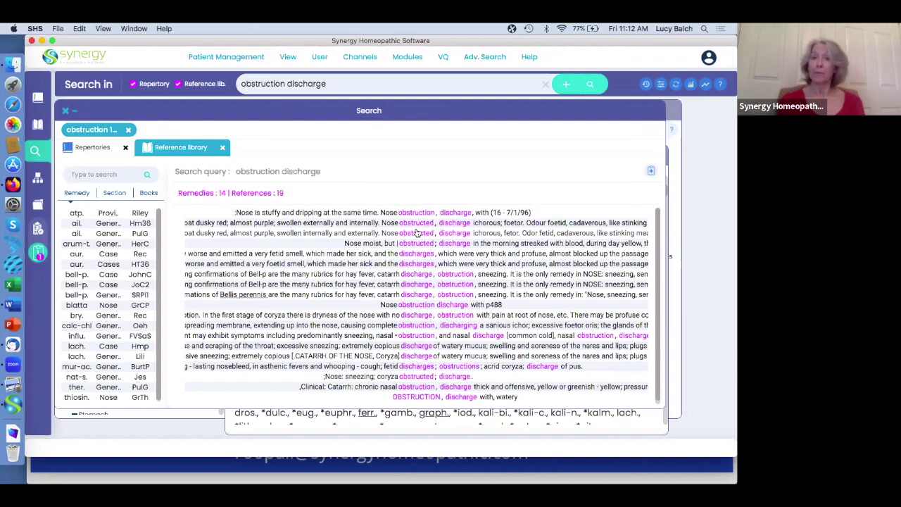
pyautogui.click(289, 83)
pyautogui.write('4')
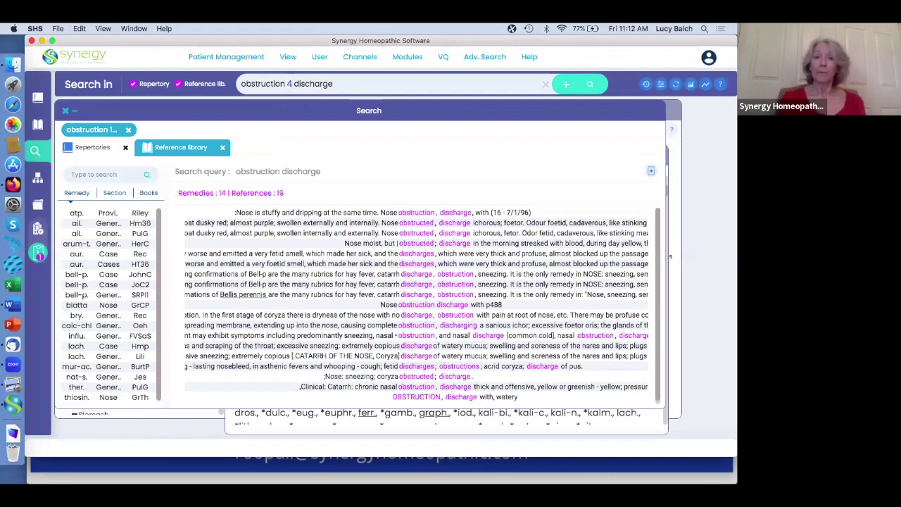
pyautogui.click(337, 83)
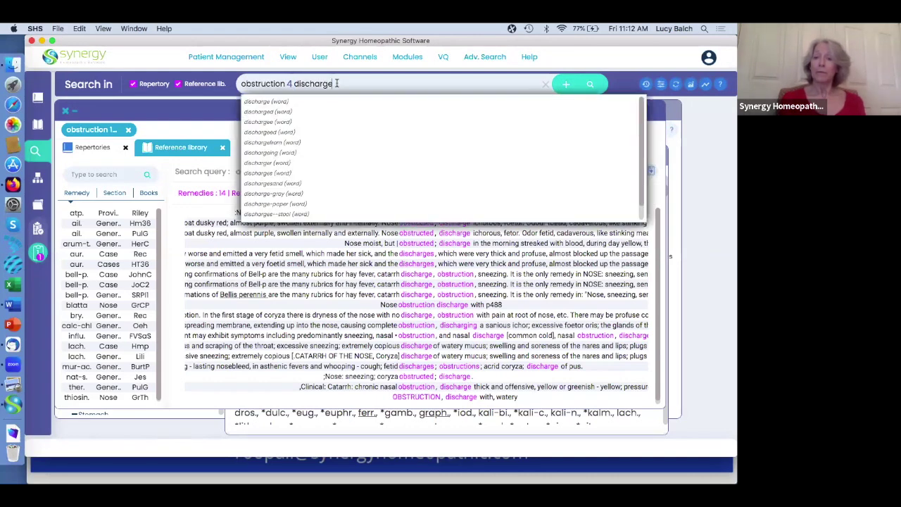
pyautogui.press('Escape')
pyautogui.press('Return')
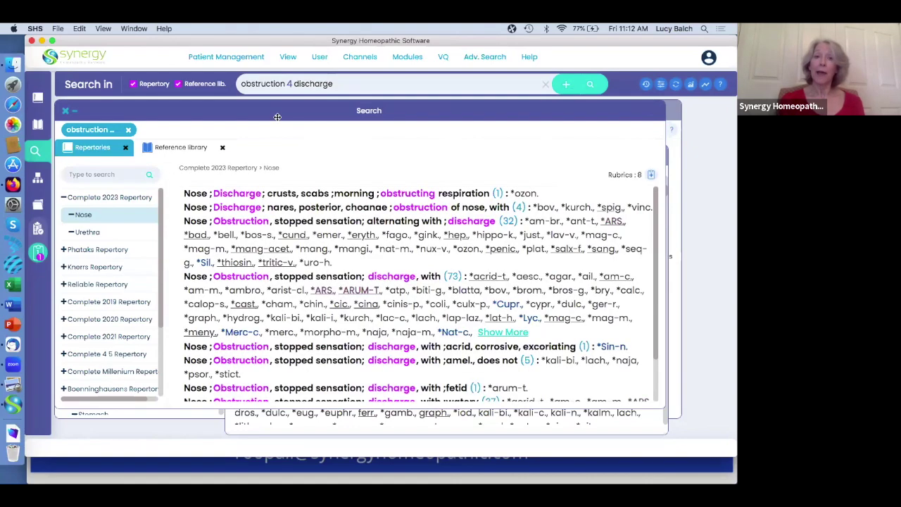
# Show the 196 Reference library remedies for obstruction <4> discharge, then change the query to 'obstruction alternate discharge'.
pyautogui.click(180, 147)
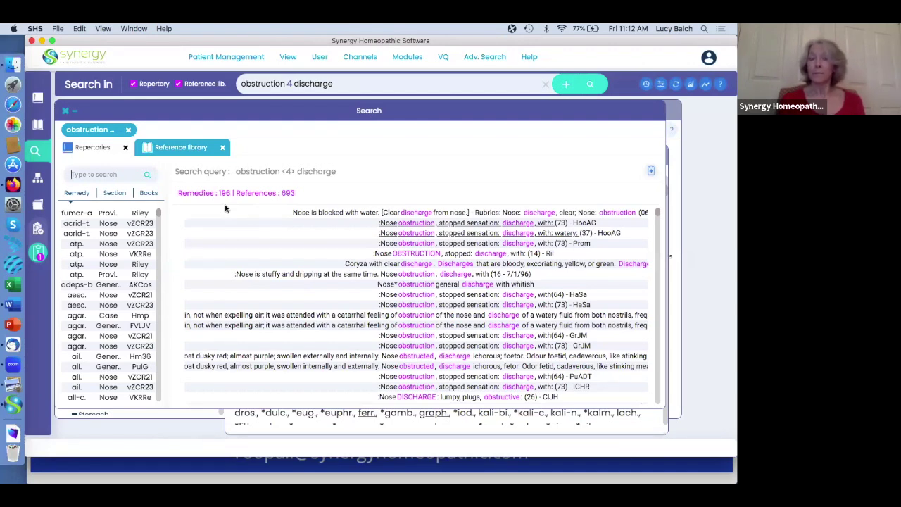
pyautogui.click(290, 83)
pyautogui.press('BackSpace')
pyautogui.press('BackSpace')
pyautogui.press('BackSpace')
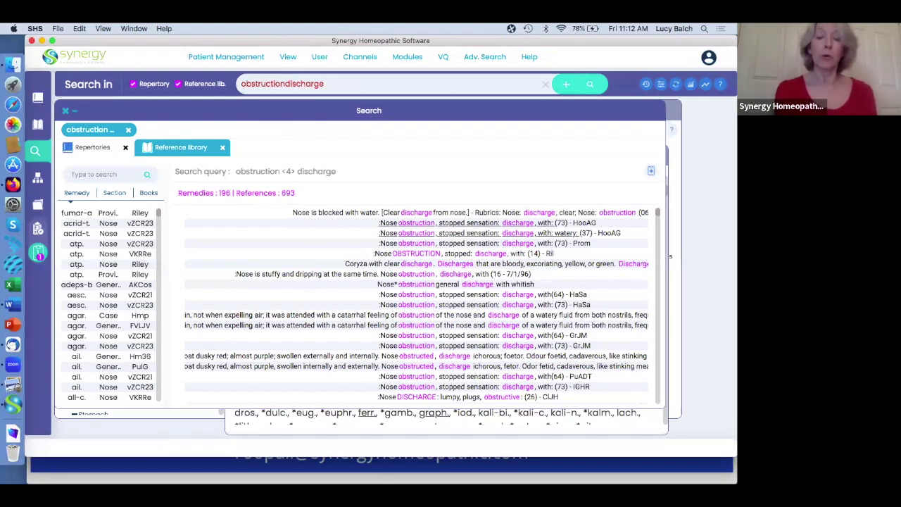
pyautogui.write('alternate')
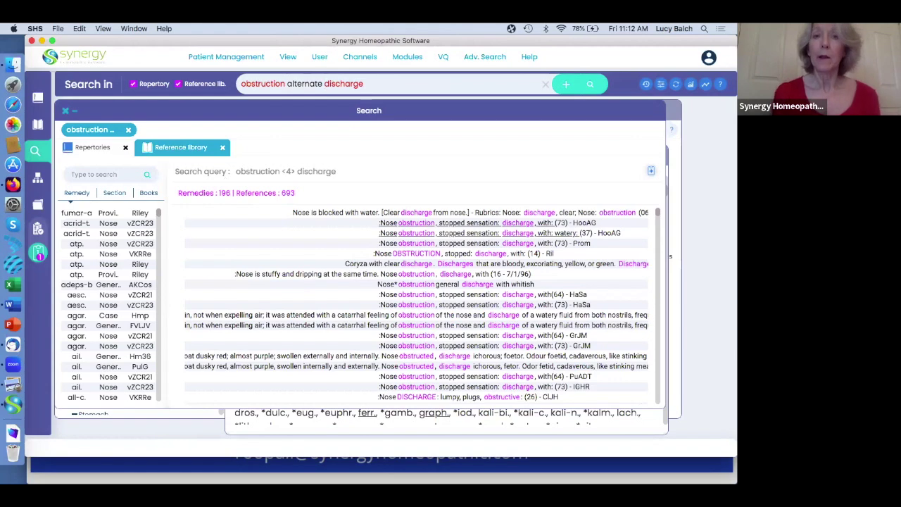
# Run 'obstruction alternate discharge', leaving only Nose; Obstruction; alternating with discharge (32).
pyautogui.click(374, 84)
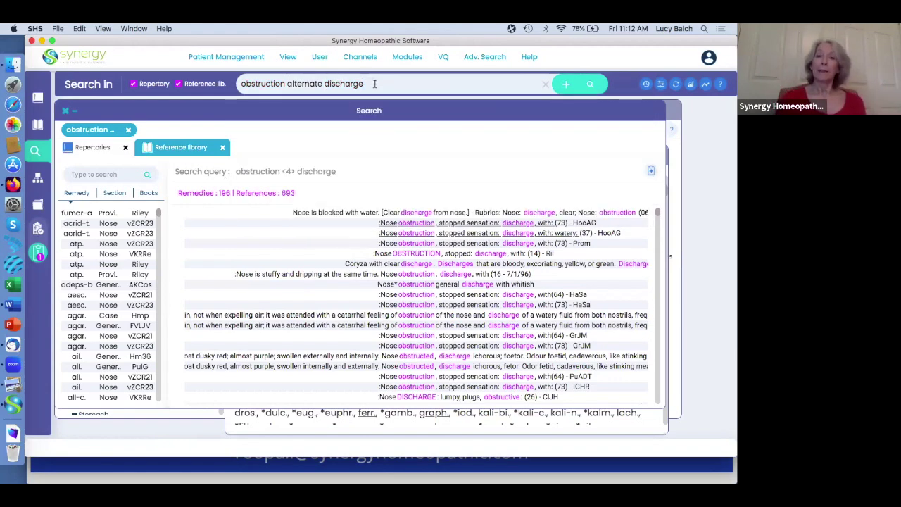
pyautogui.press('Return')
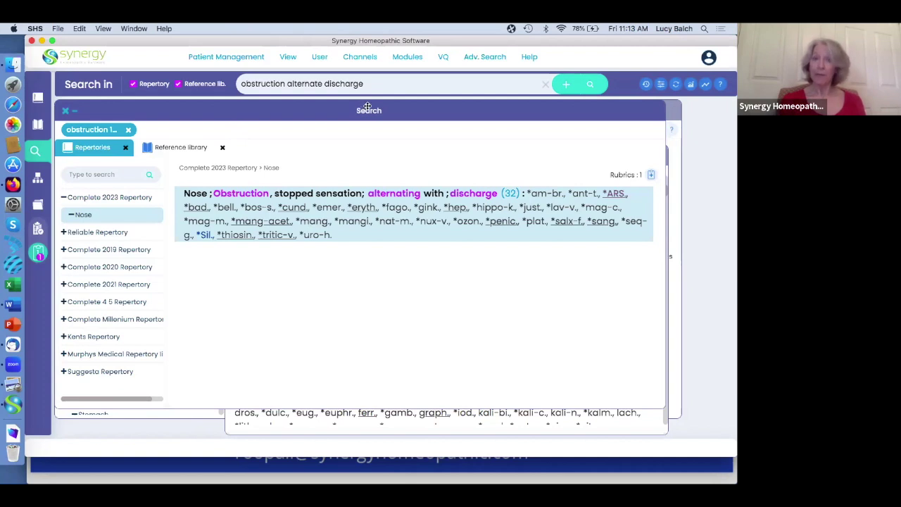
# Change the query to 'obstruction 4 alternate 4 discharge' and view Reference library matches: 44 remedies, 97 references.
pyautogui.click(177, 148)
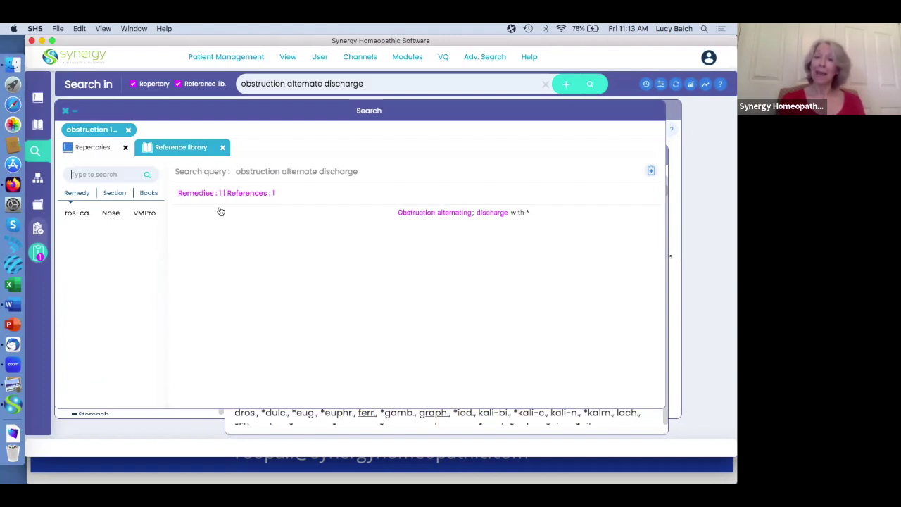
pyautogui.click(286, 83)
pyautogui.write('4')
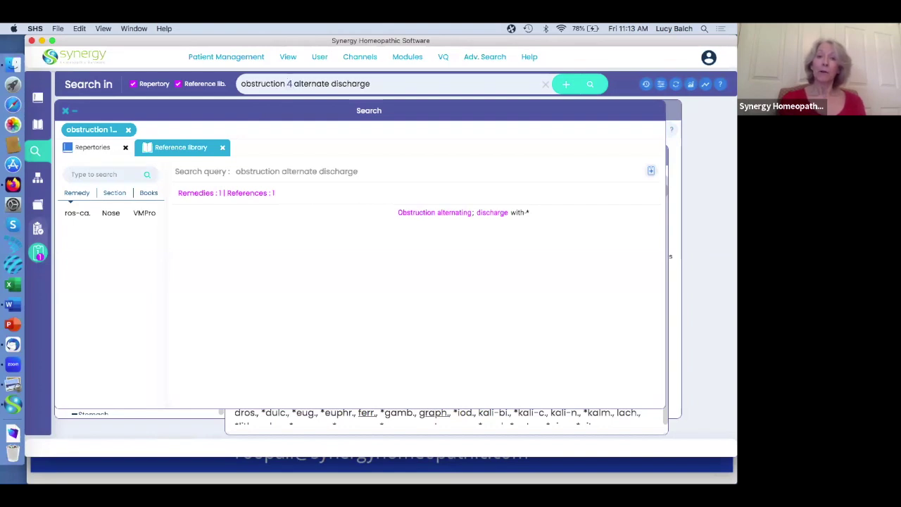
pyautogui.click(330, 83)
pyautogui.write('4')
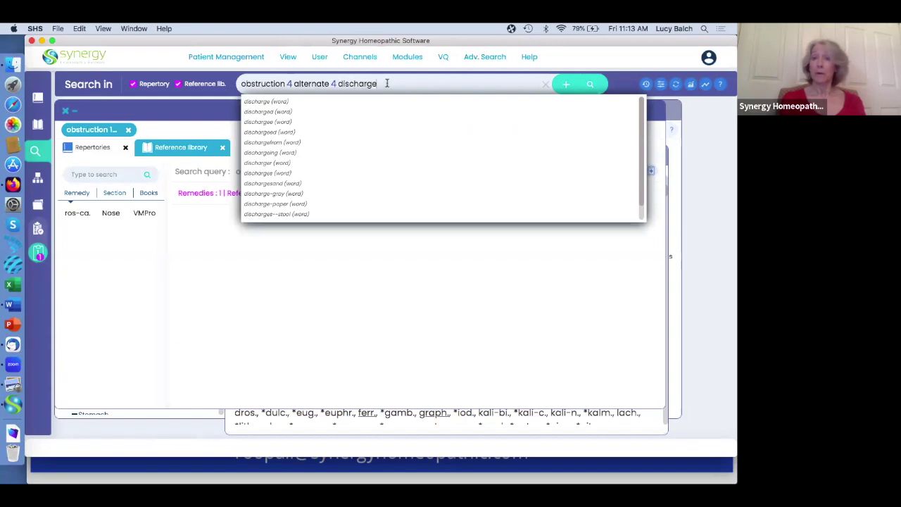
pyautogui.press('Return')
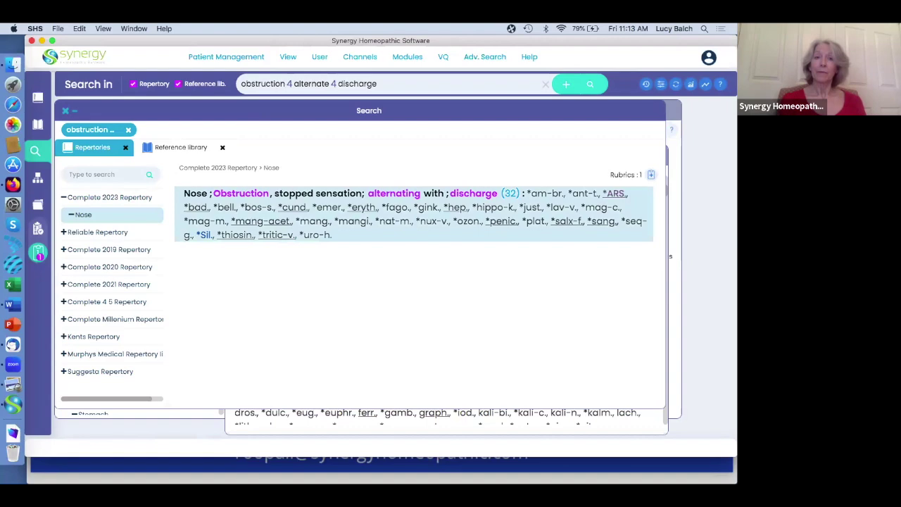
pyautogui.click(179, 147)
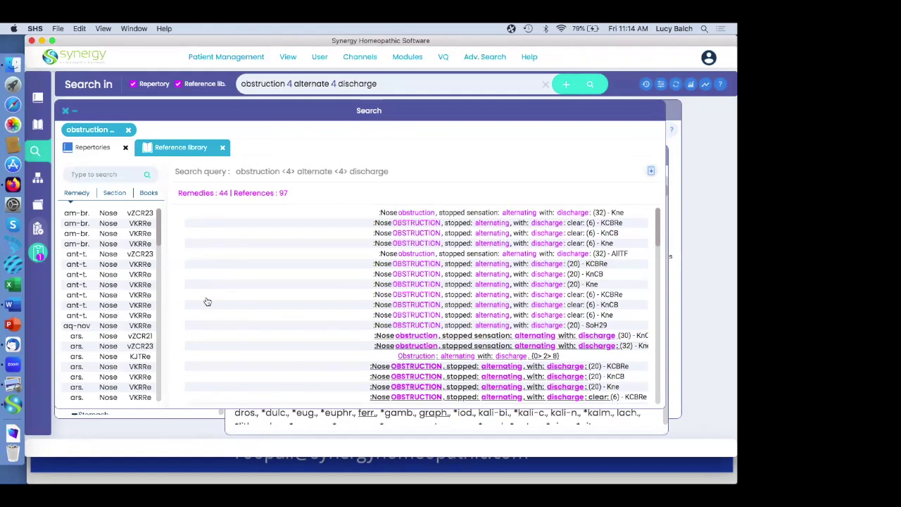
pyautogui.press('XF86AudioRaiseVolume')
# Replace the query with 'candida / yeast' and run it, finding Mouth; Candida, candidiasis.
pyautogui.click(545, 85)
pyautogui.write('candida / yeast')
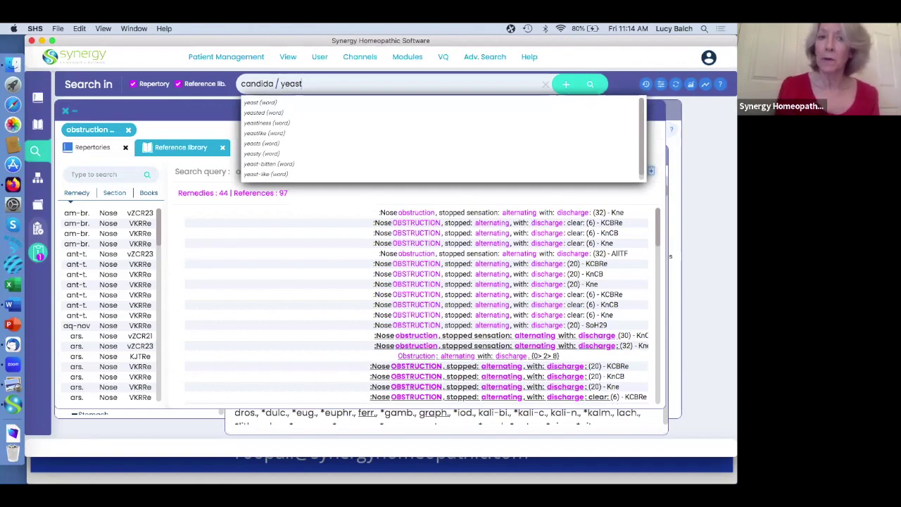
pyautogui.press('Escape')
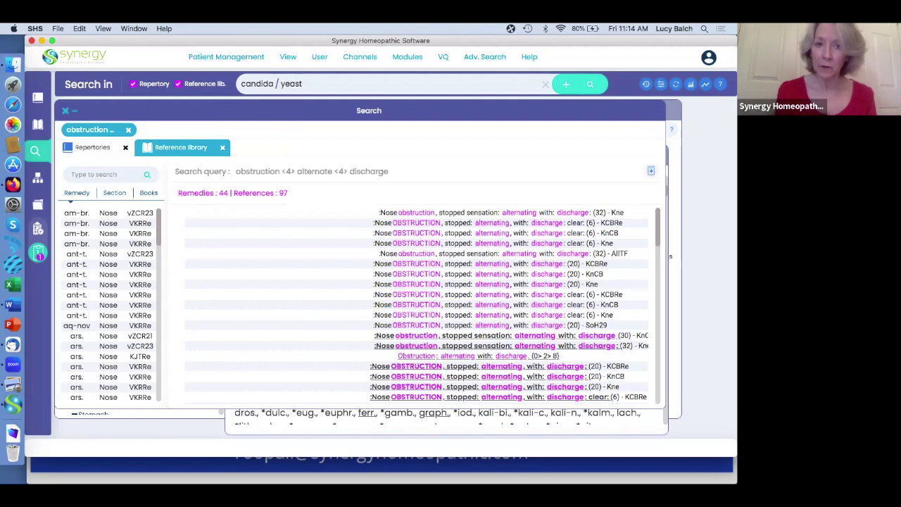
pyautogui.press('Return')
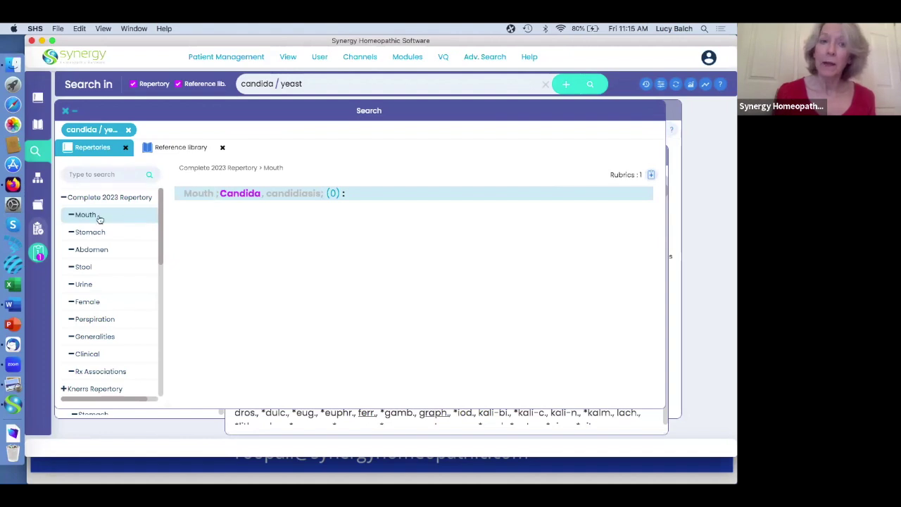
# Browse Reliable Repertory Female and Generalities results, then show the Complete 2023 Mouth results.
pyautogui.click(63, 198)
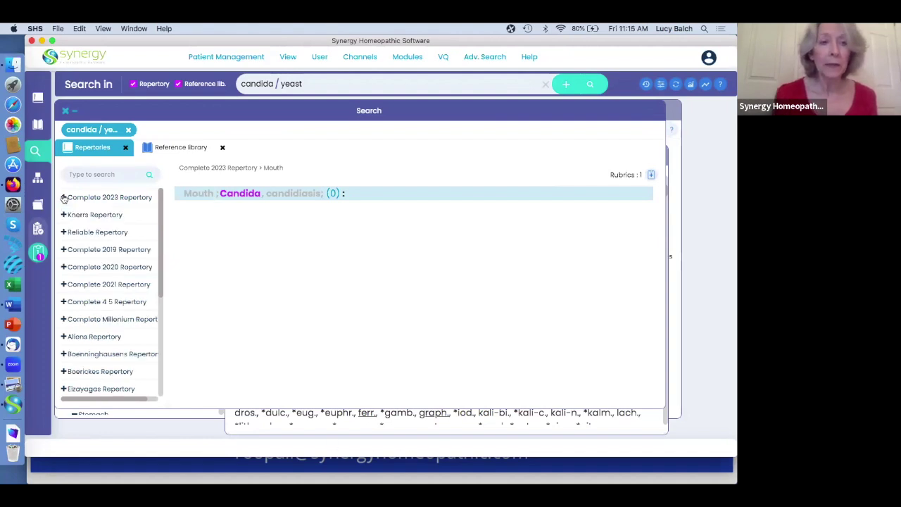
pyautogui.click(80, 233)
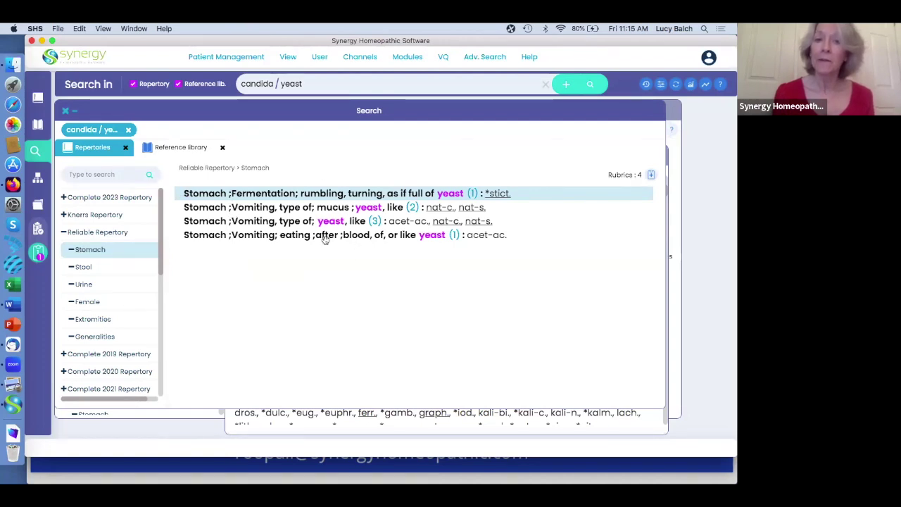
pyautogui.click(87, 301)
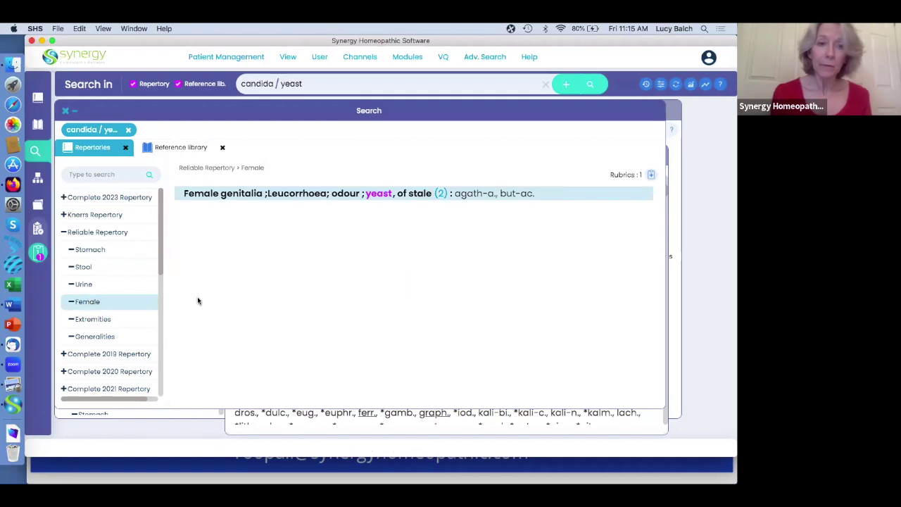
pyautogui.click(95, 337)
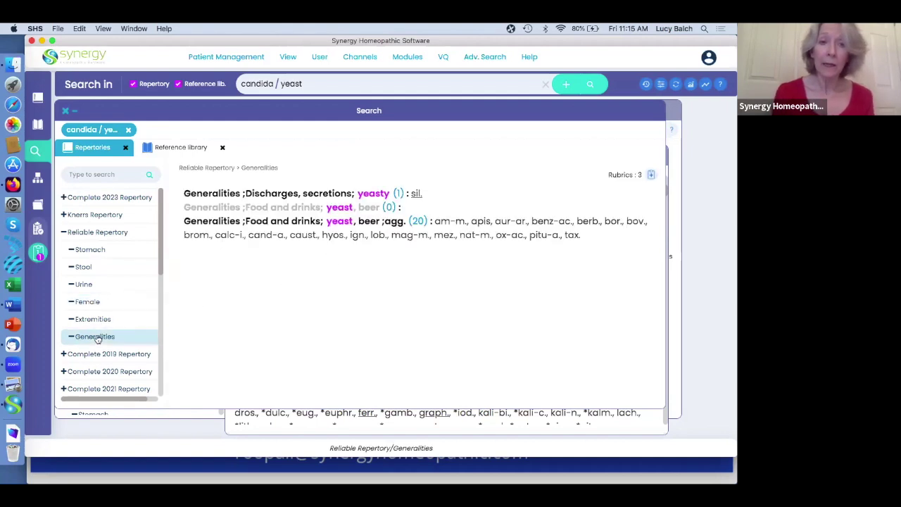
pyautogui.click(64, 198)
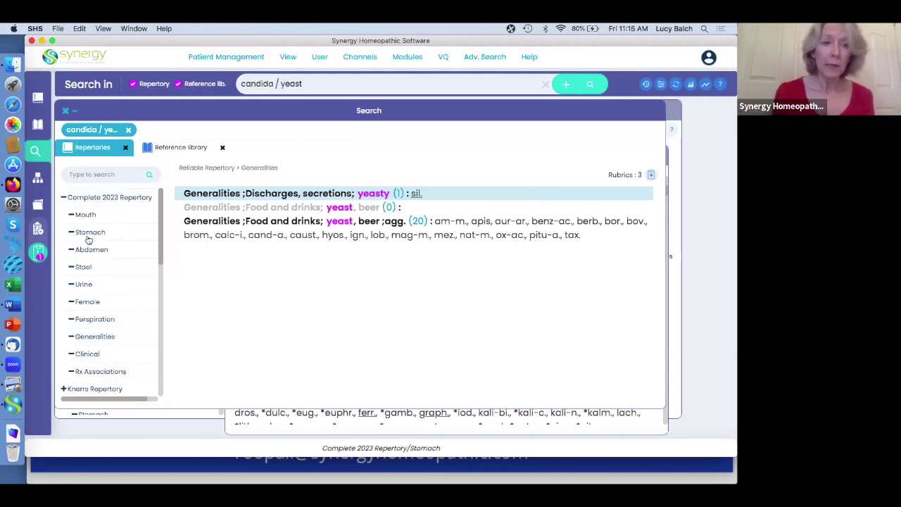
pyautogui.click(89, 219)
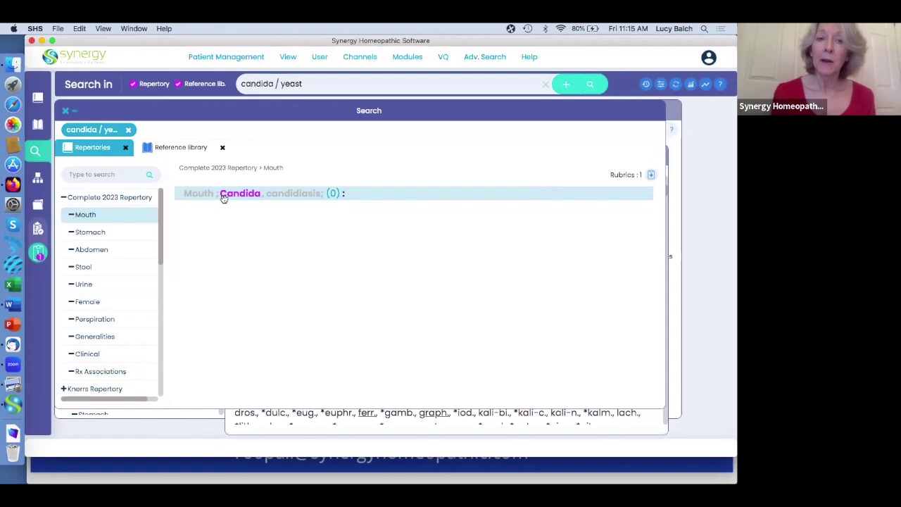
# Open Candida, candidiasis in the full Complete 2023 Mouth chapter and turn on cross references.
pyautogui.click(293, 200)
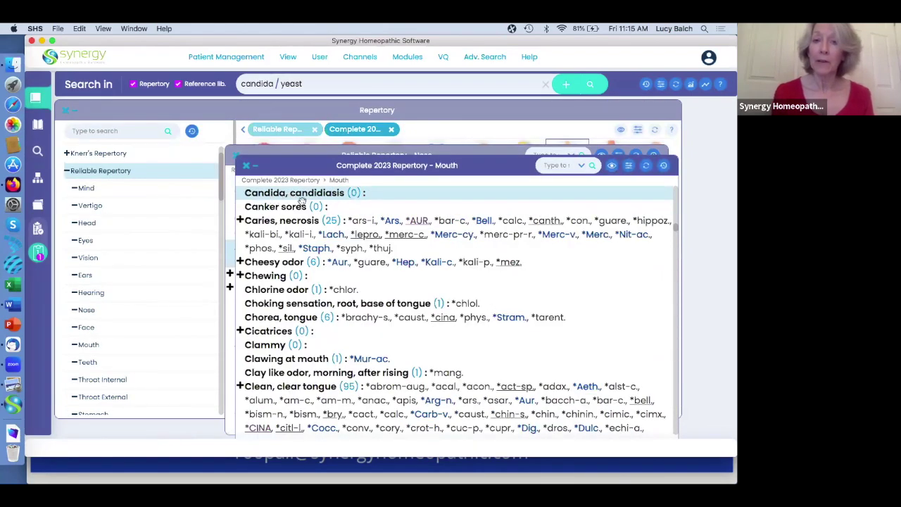
pyautogui.moveTo(299, 166); pyautogui.dragTo(279, 129)
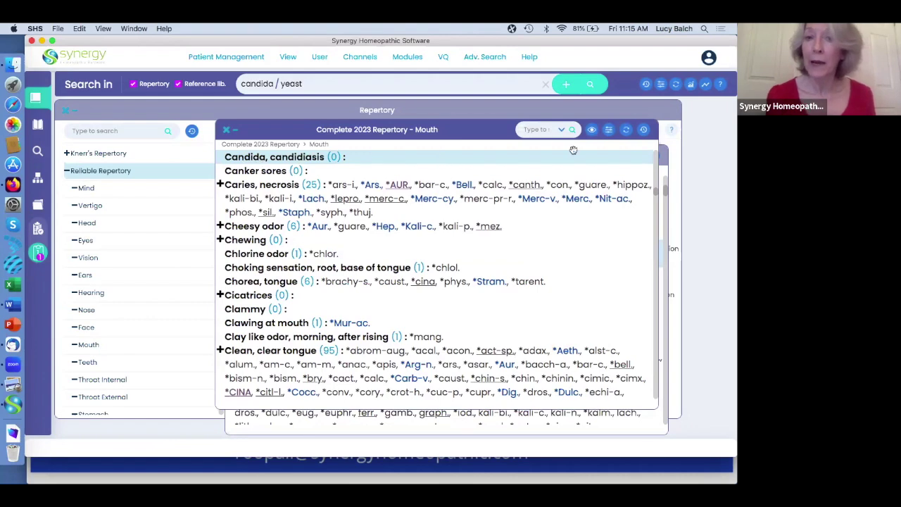
pyautogui.click(591, 130)
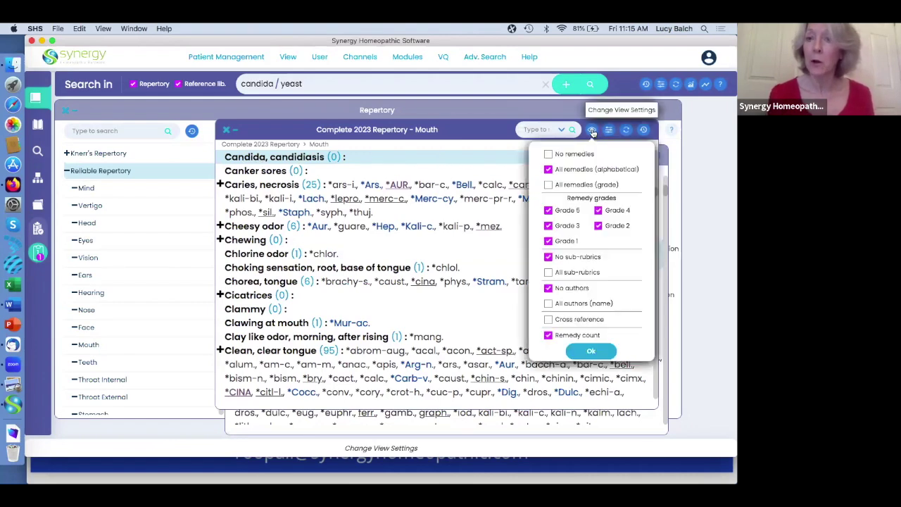
pyautogui.click(548, 320)
pyautogui.click(591, 352)
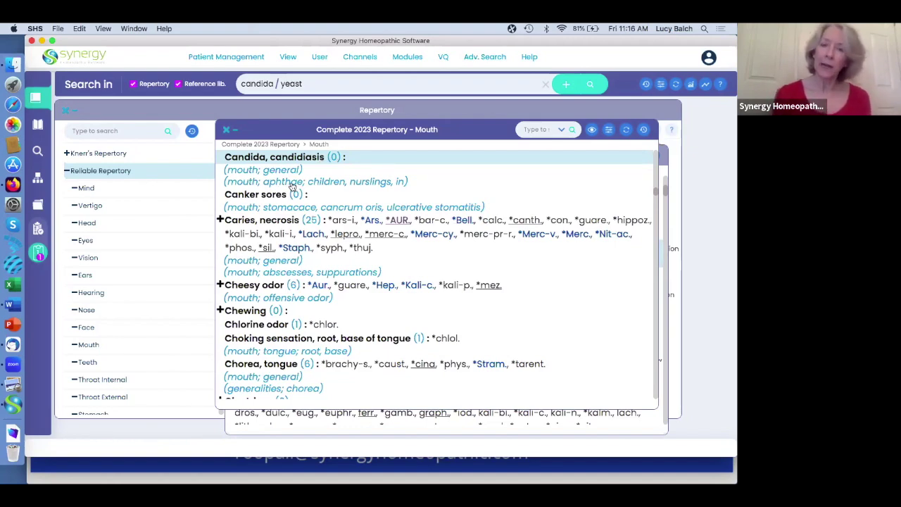
# Append '/ aphthae' to the query and run 'candida / yeast / aphthae'.
pyautogui.click(319, 84)
pyautogui.write('/')
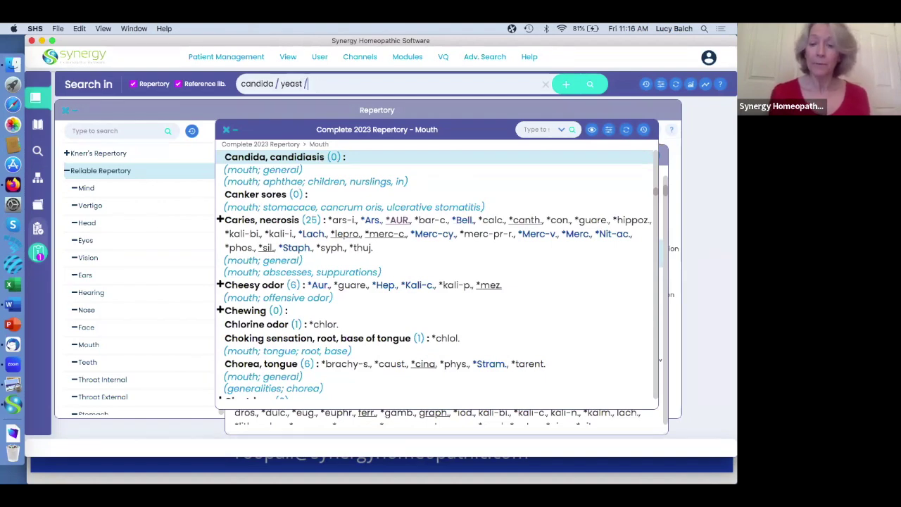
pyautogui.write(' aphthae')
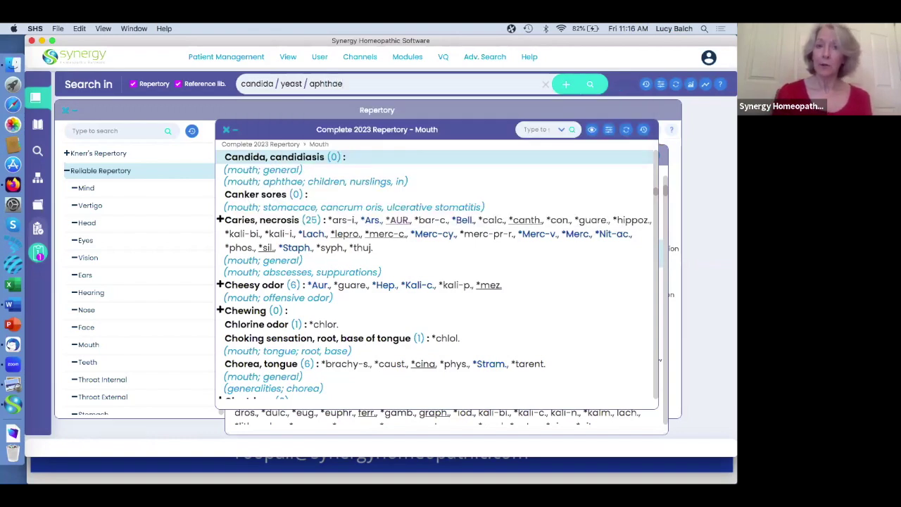
pyautogui.press('Return')
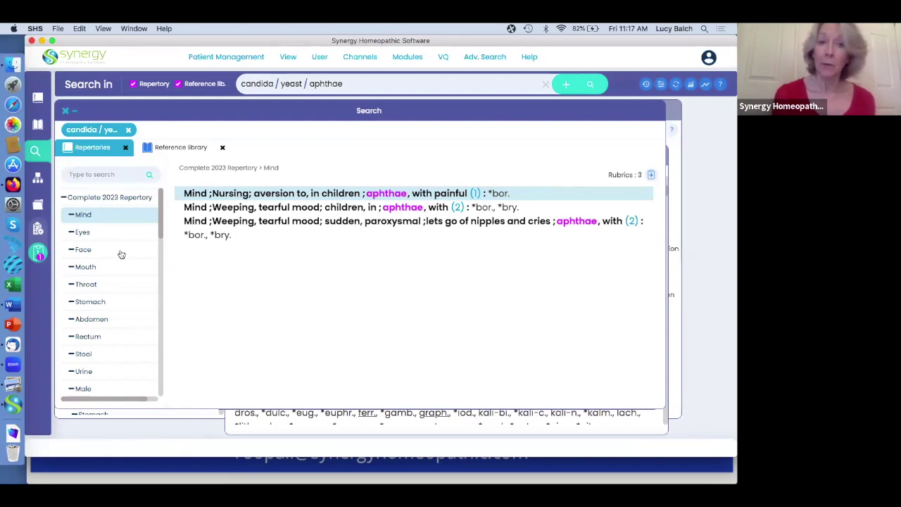
# Show the Complete 2023 Mouth results and scroll through the 99 rubrics, including Aphthae ones.
pyautogui.click(84, 270)
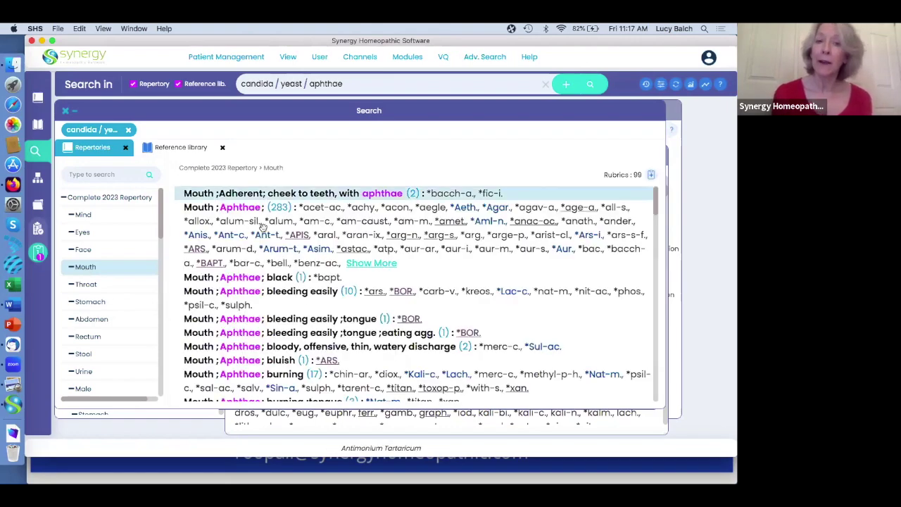
pyautogui.scroll(-2, 263, 226)
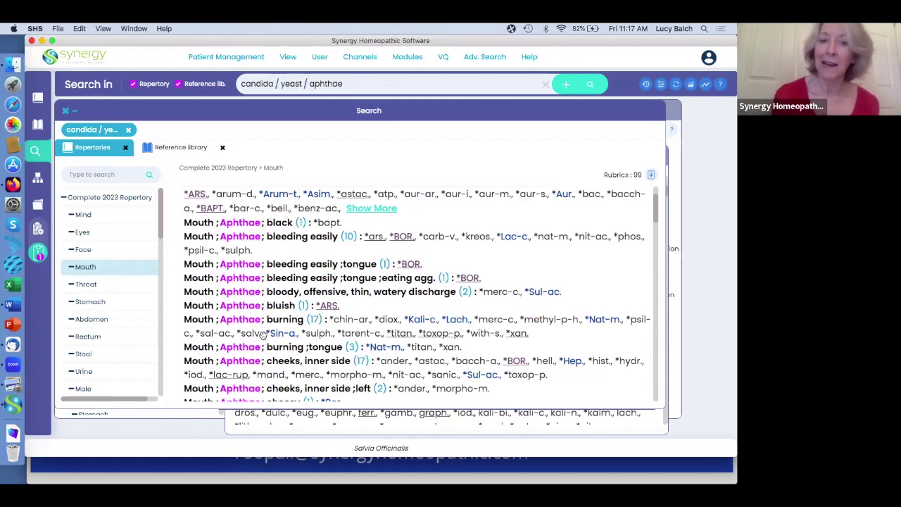
pyautogui.scroll(-2, 262, 335)
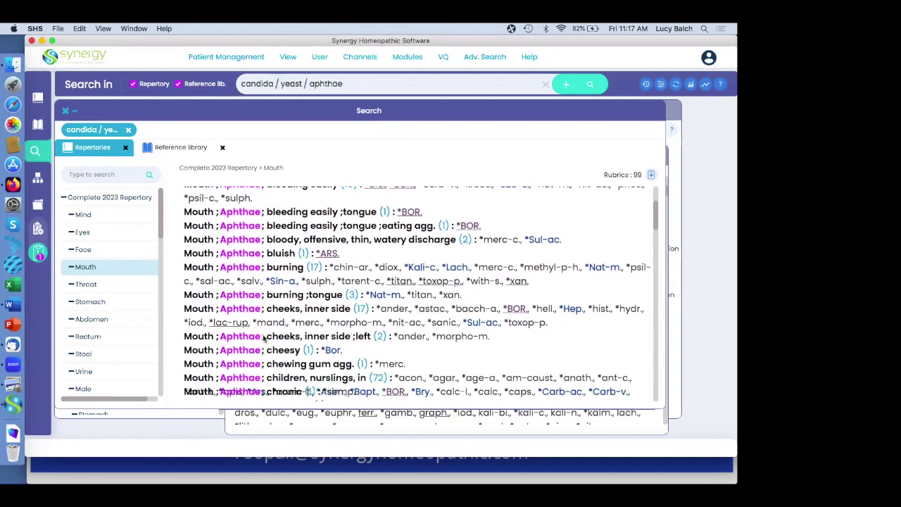
pyautogui.scroll(-5, 265, 338)
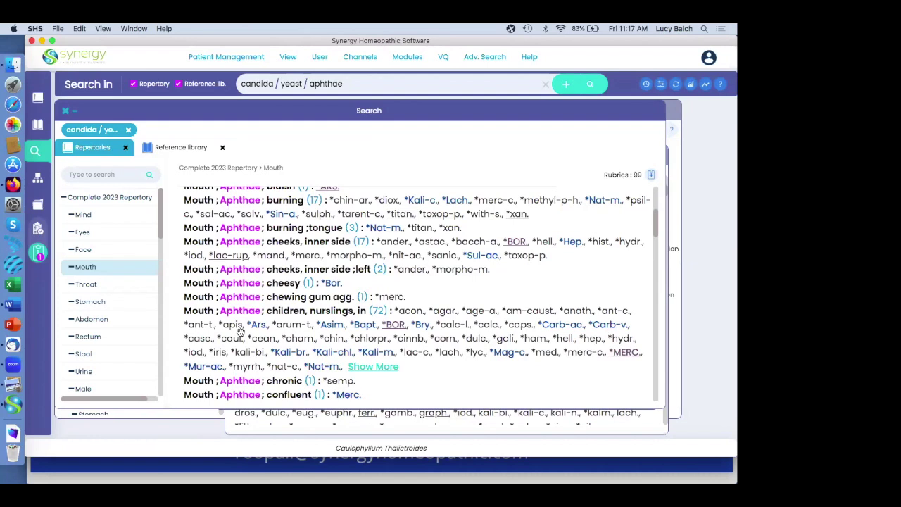
pyautogui.scroll(-3, 143, 339)
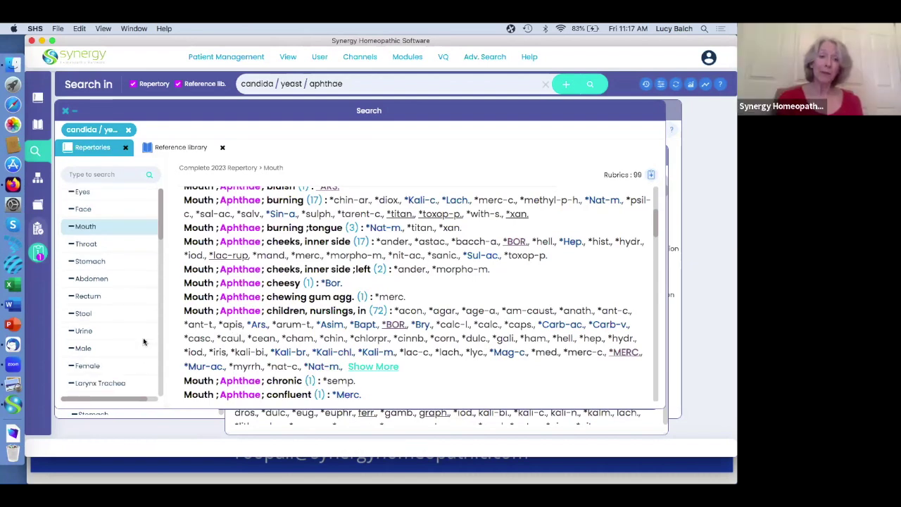
pyautogui.scroll(-5, 143, 342)
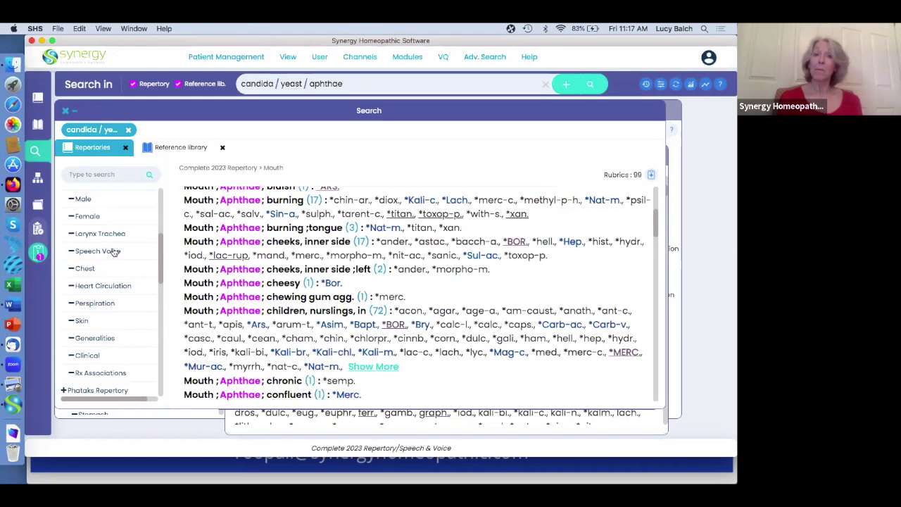
# Show the Complete 2023 Clinical results, the single rubric Allergy; yeast, to (3).
pyautogui.click(88, 355)
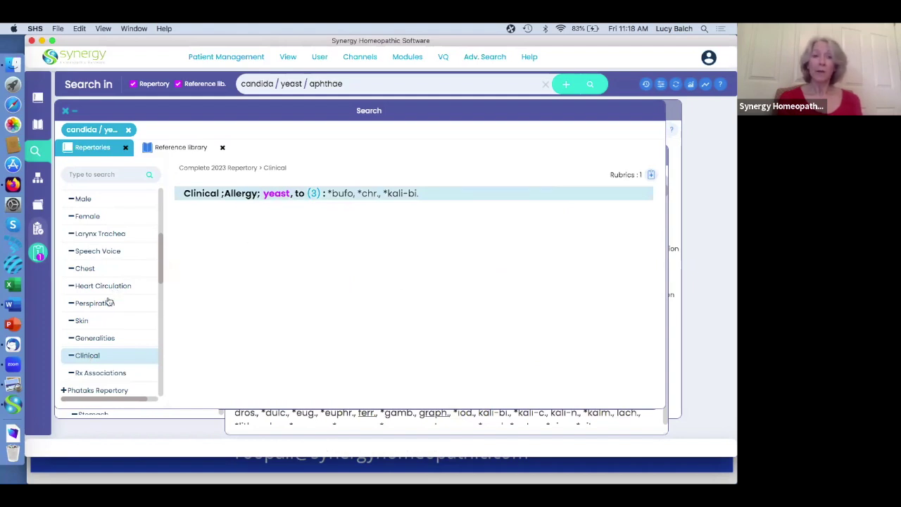
pyautogui.scroll(5, 80, 302)
pyautogui.scroll(10, 109, 300)
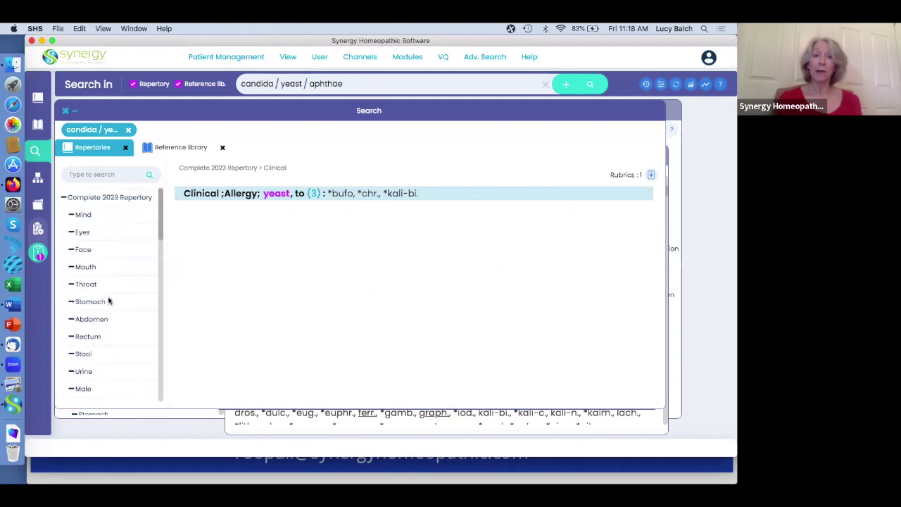
pyautogui.scroll(4, 108, 301)
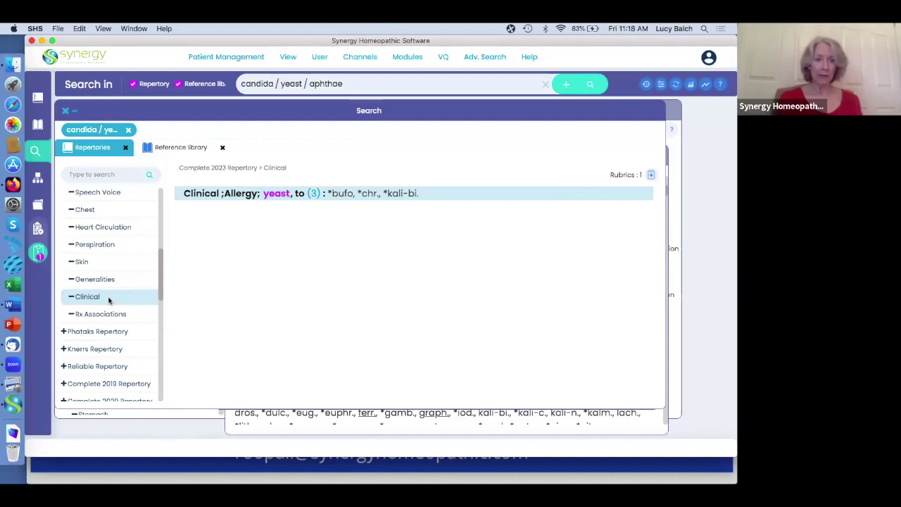
pyautogui.scroll(-2, 109, 300)
pyautogui.scroll(-6, 109, 301)
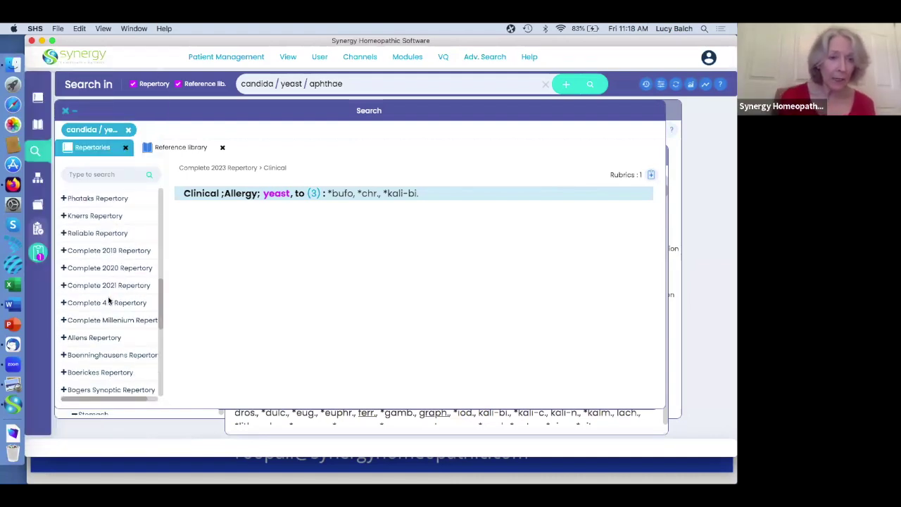
pyautogui.scroll(-2, 109, 301)
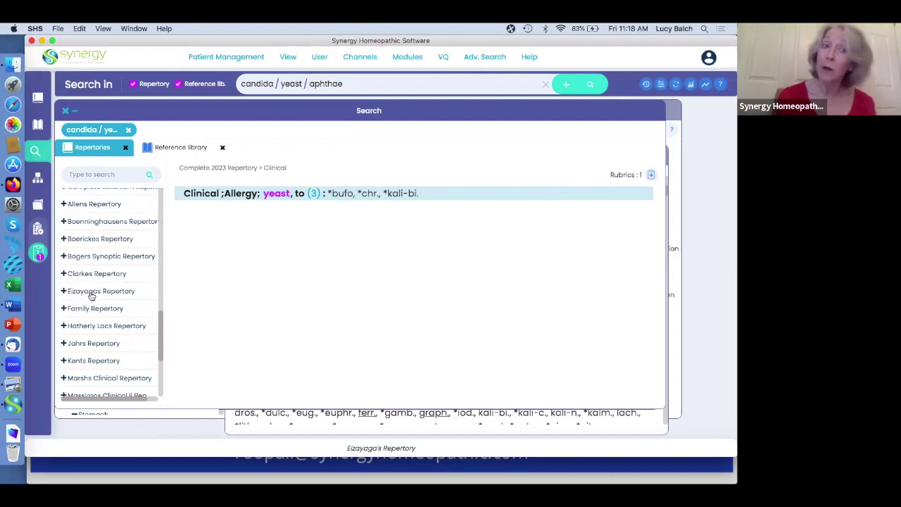
# Expand Eizayaga's Repertory and show Pediatric: Children's symptoms; mouth; aphthae, children, in (11).
pyautogui.click(90, 293)
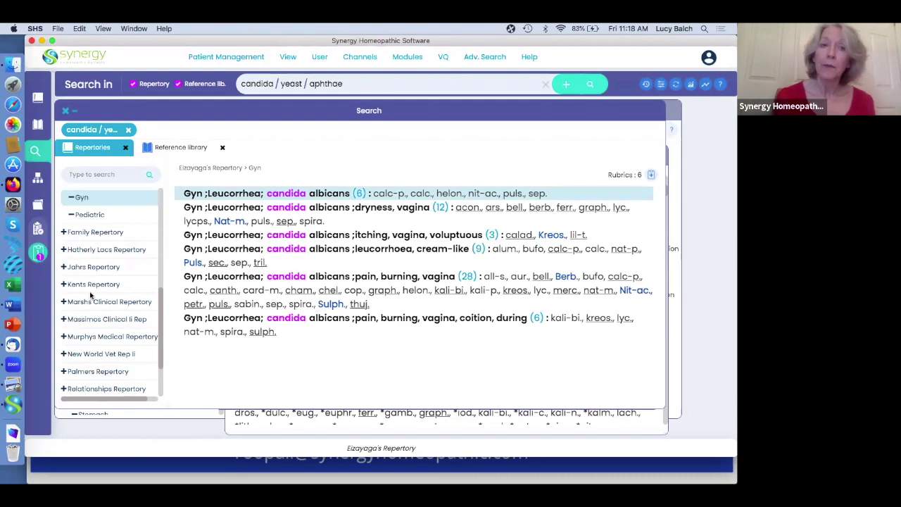
pyautogui.scroll(2, 92, 282)
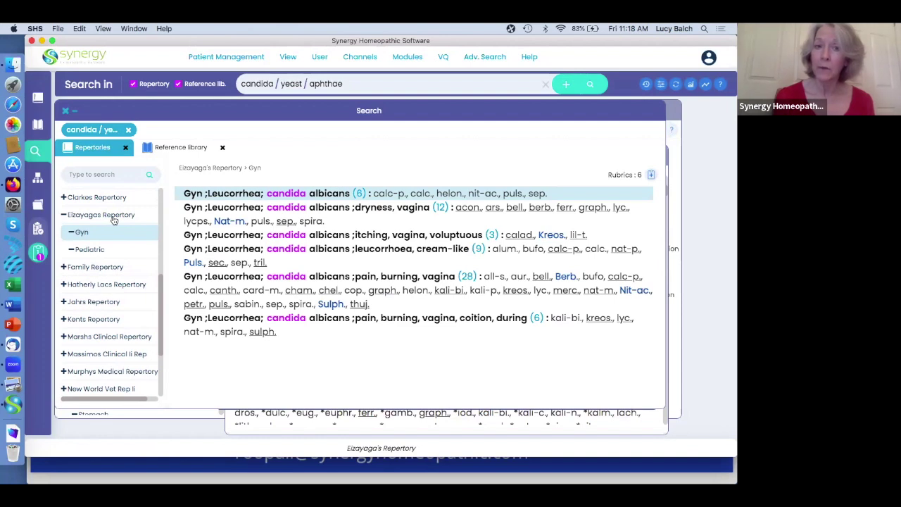
pyautogui.click(92, 250)
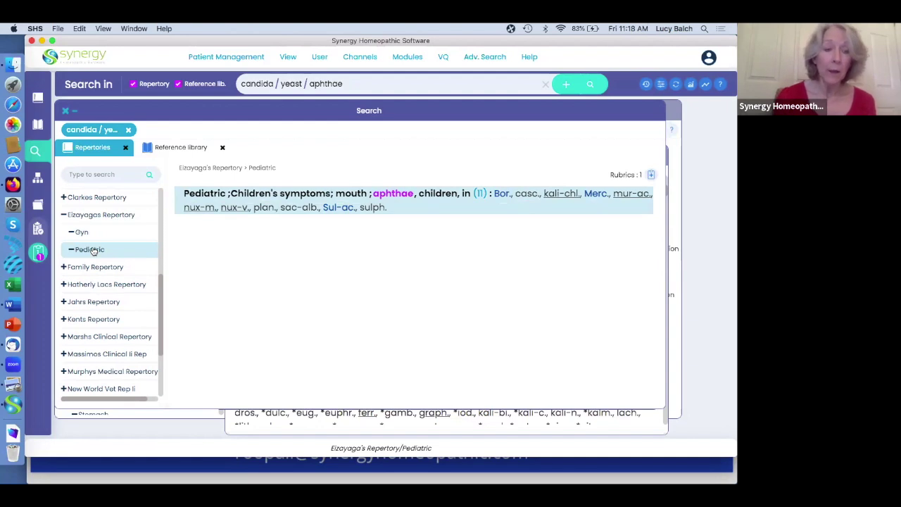
pyautogui.scroll(-5, 92, 250)
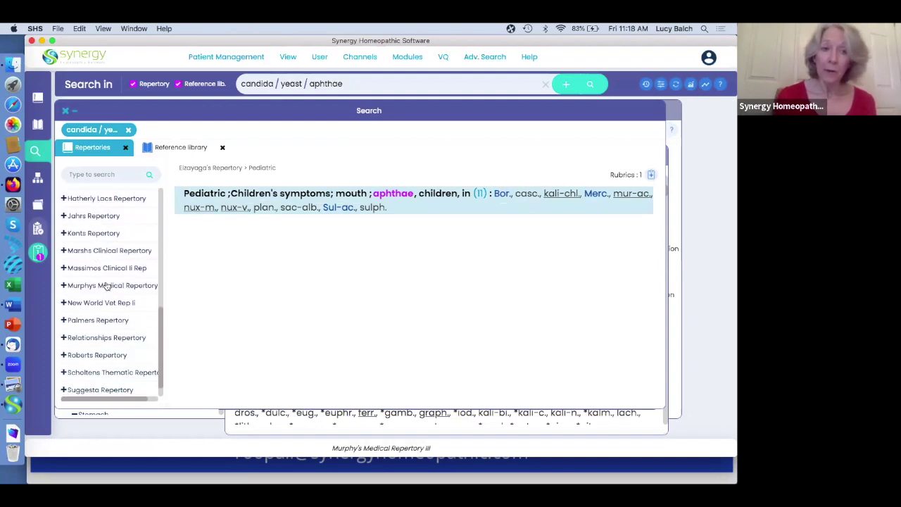
# Show Murphy's Medical Repertory chapter C and scroll its 30 rubrics, including candida albicans infection.
pyautogui.click(105, 285)
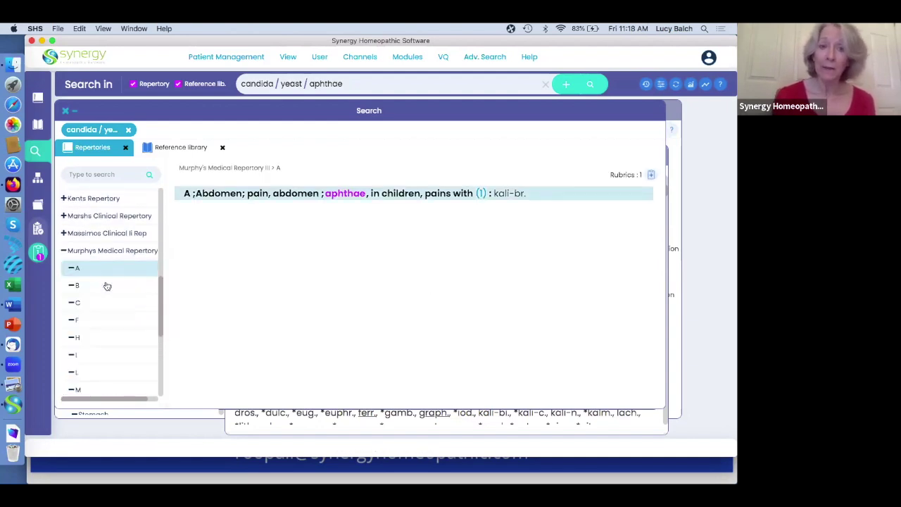
pyautogui.scroll(-1, 105, 281)
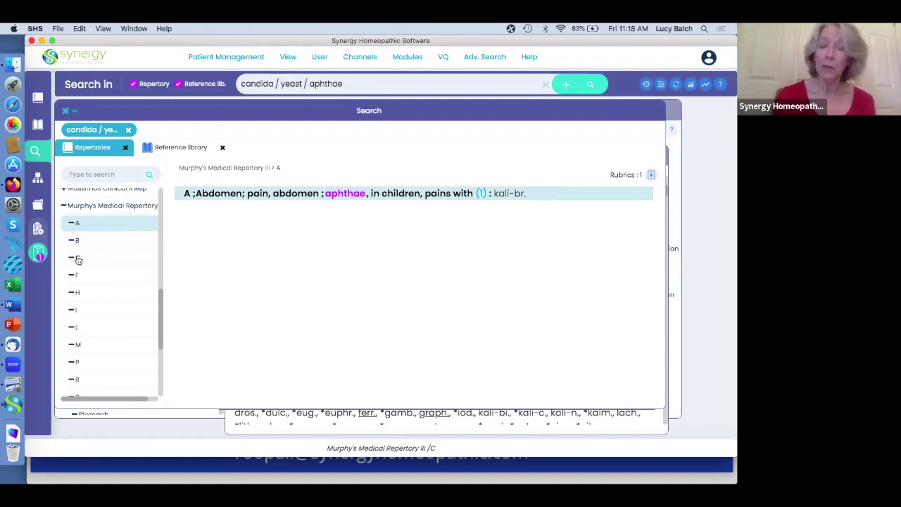
pyautogui.click(79, 260)
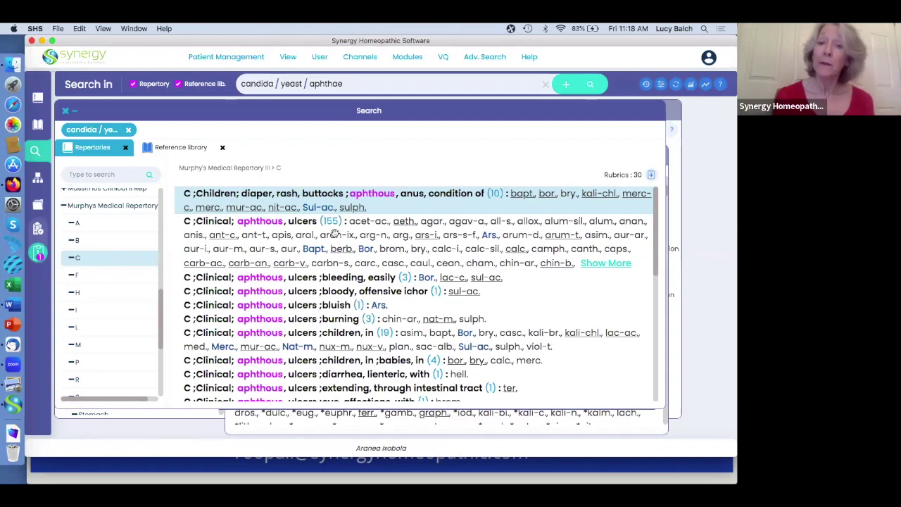
pyautogui.scroll(-6, 352, 240)
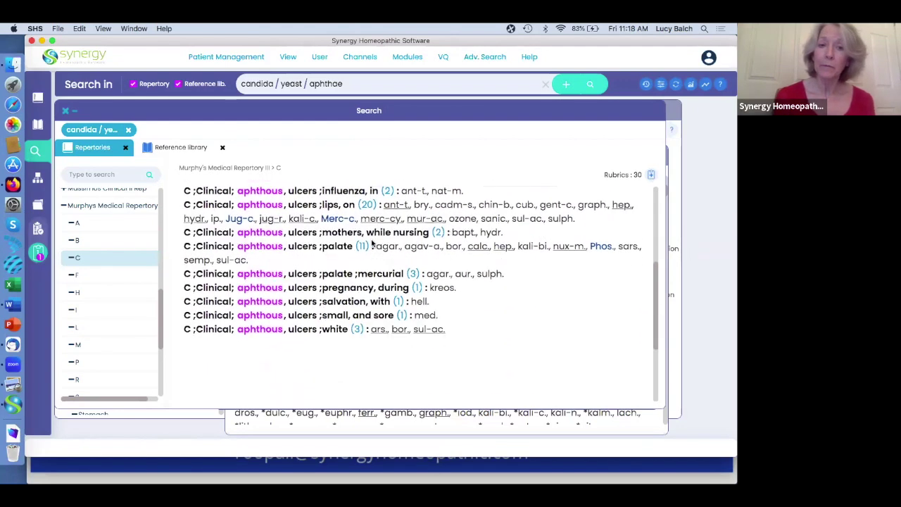
pyautogui.scroll(-3, 373, 244)
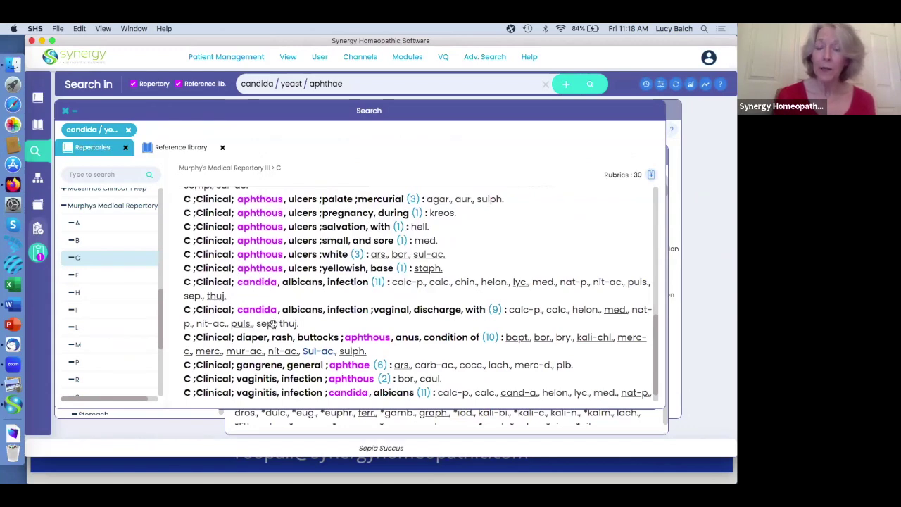
pyautogui.scroll(-1, 271, 321)
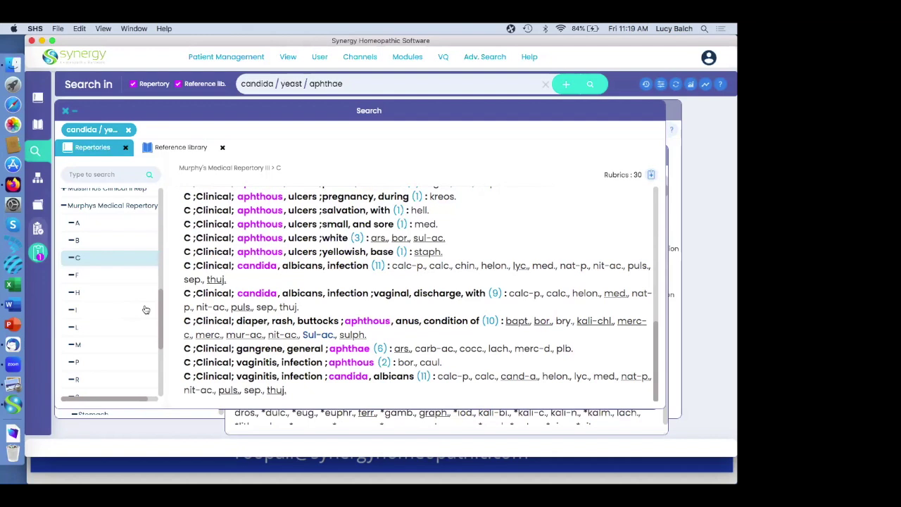
pyautogui.scroll(5, 145, 310)
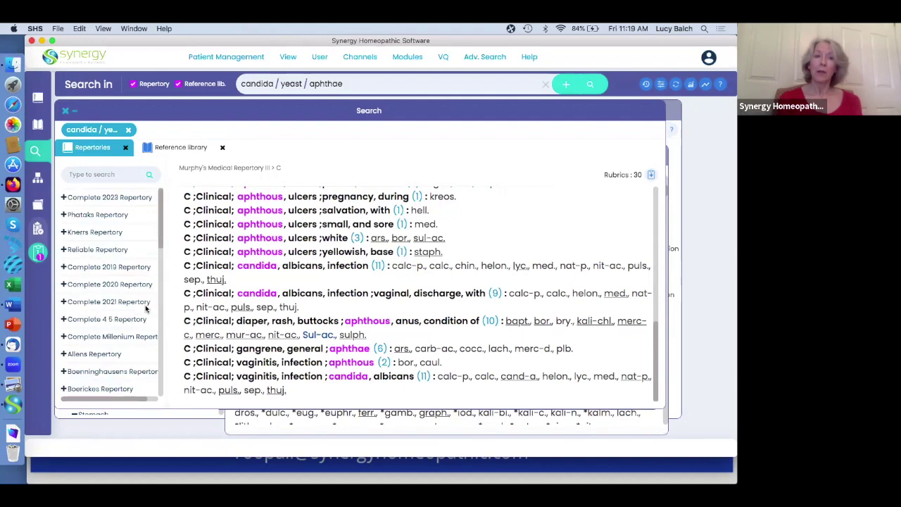
# Expand the Complete 2023 Repertory matches and browse the Mouth; Aphthae and Aphthae; burning rubrics.
pyautogui.click(105, 200)
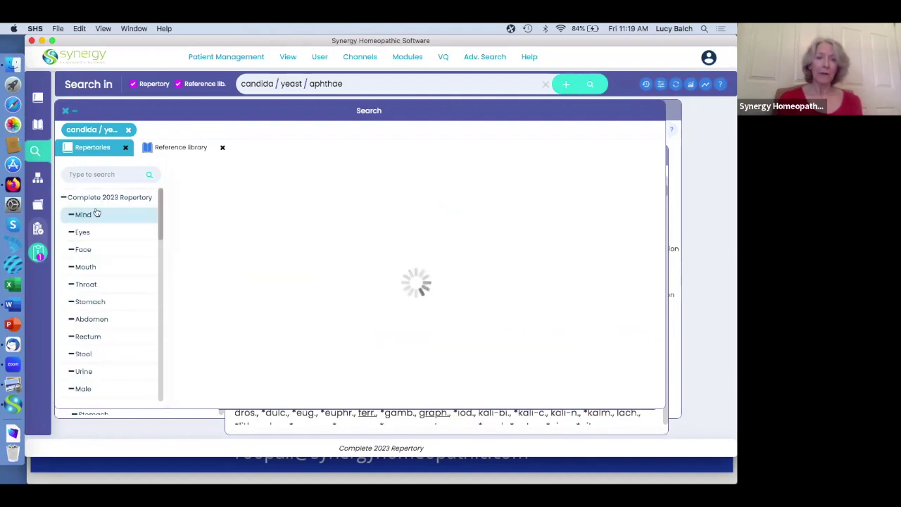
pyautogui.click(85, 267)
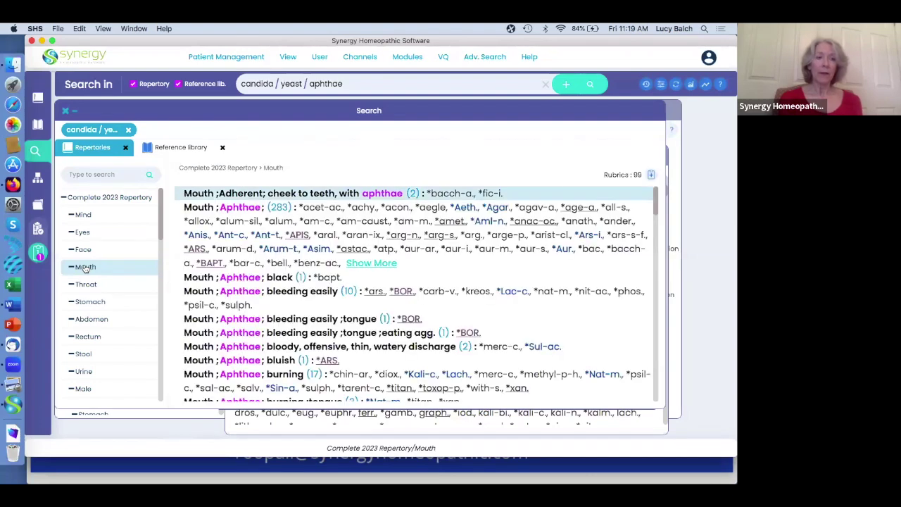
pyautogui.click(255, 238)
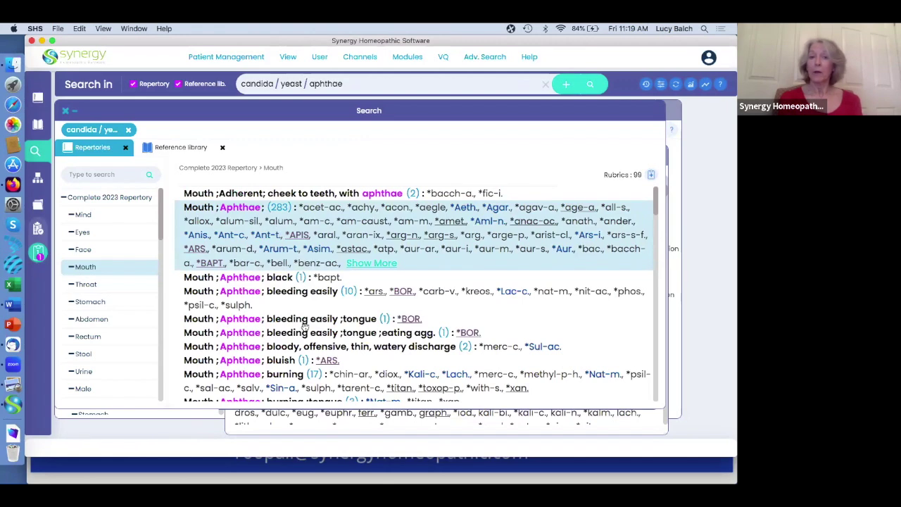
pyautogui.scroll(-2, 306, 329)
pyautogui.scroll(-1, 305, 329)
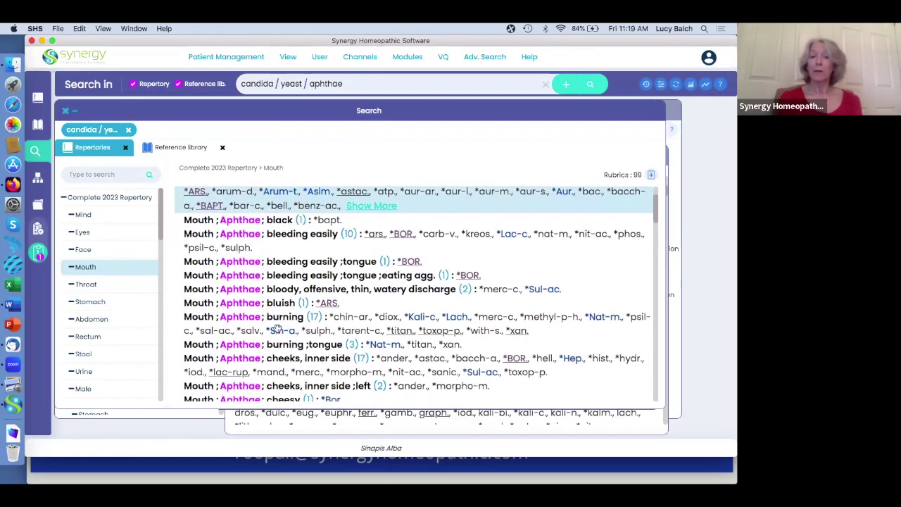
pyautogui.click(288, 329)
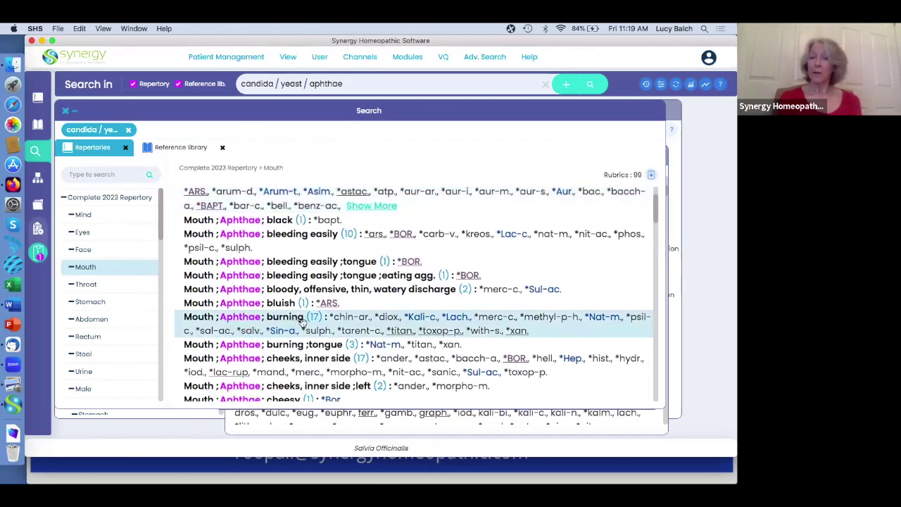
pyautogui.scroll(-6, 331, 338)
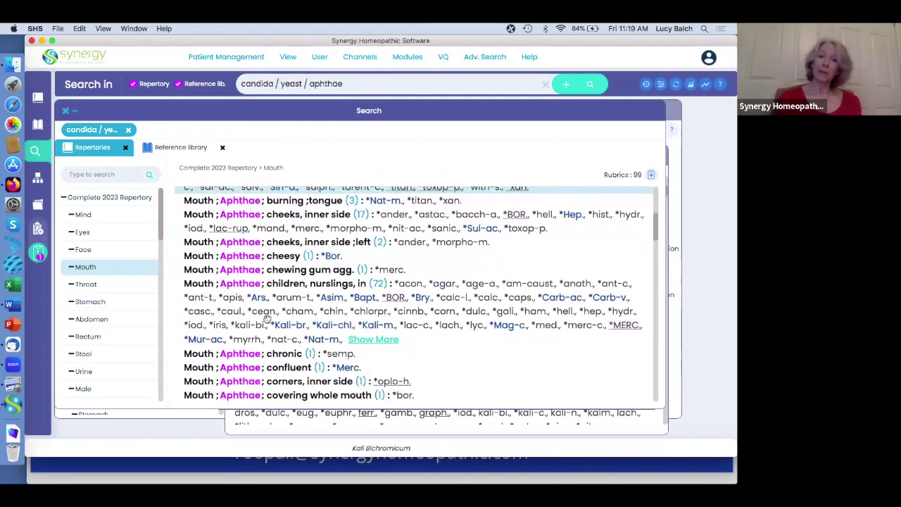
pyautogui.scroll(-3, 284, 306)
pyautogui.scroll(9, 284, 306)
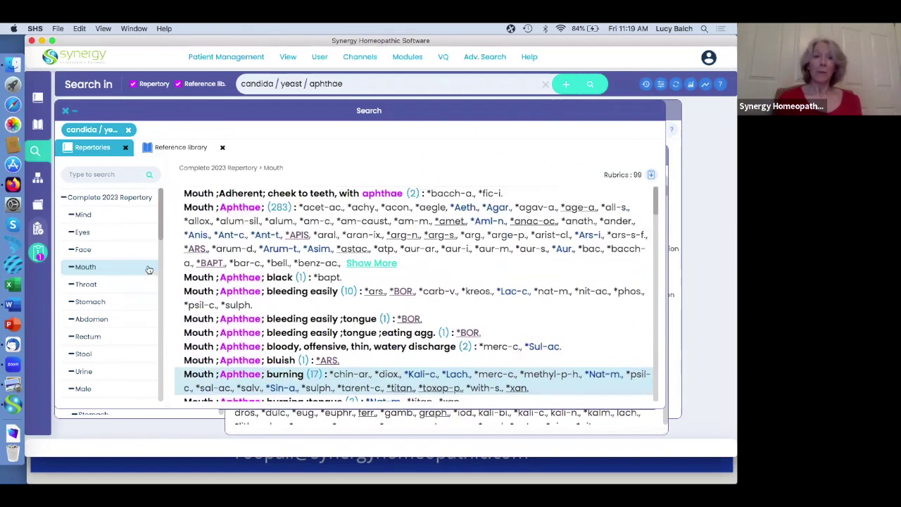
pyautogui.scroll(-1, 92, 329)
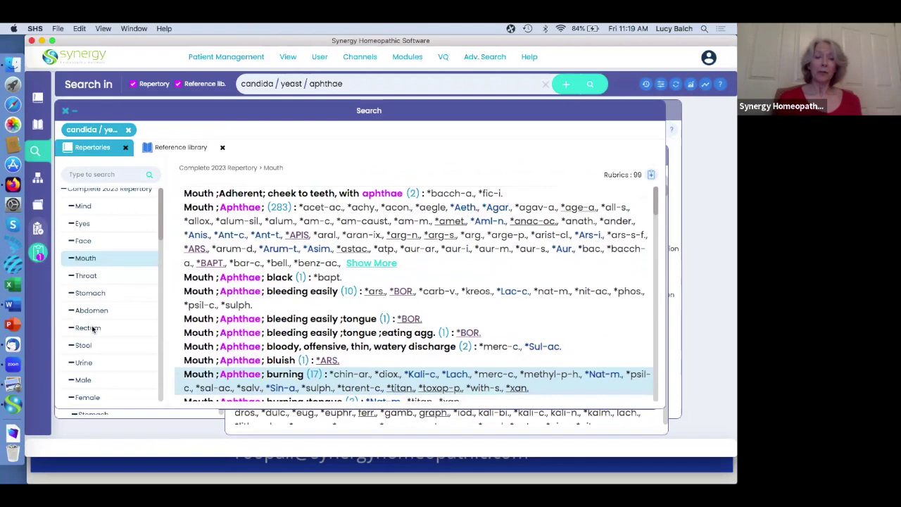
pyautogui.scroll(-3, 93, 329)
# Check the Female chapter matches, then the Abdomen chapter's two rubrics.
pyautogui.click(88, 340)
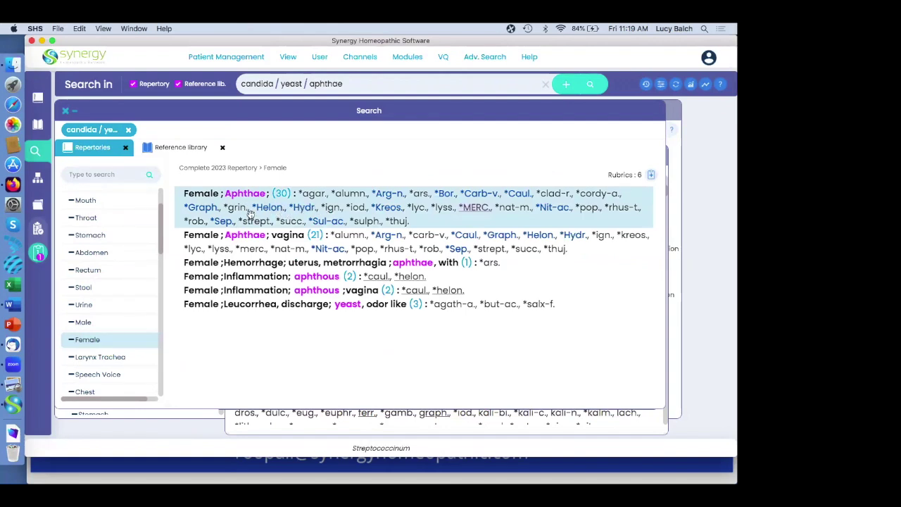
pyautogui.click(91, 253)
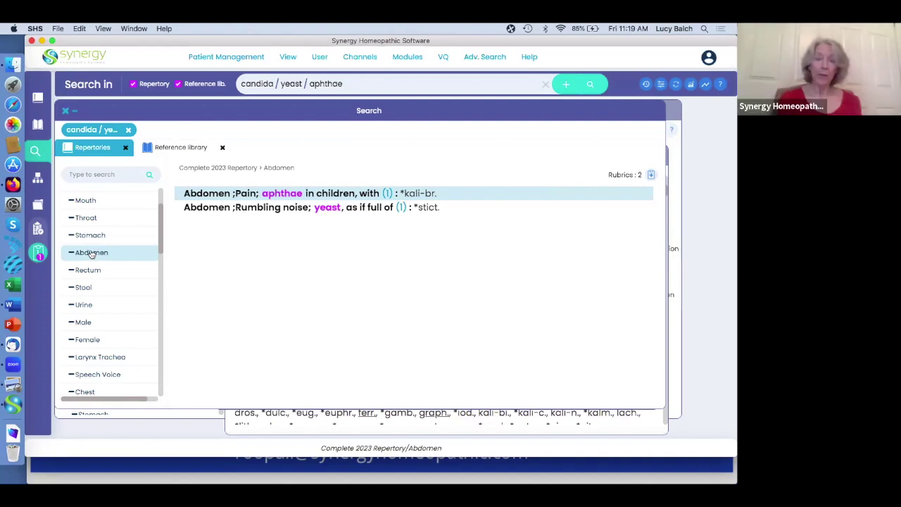
pyautogui.scroll(-8, 90, 254)
pyautogui.scroll(-3, 89, 250)
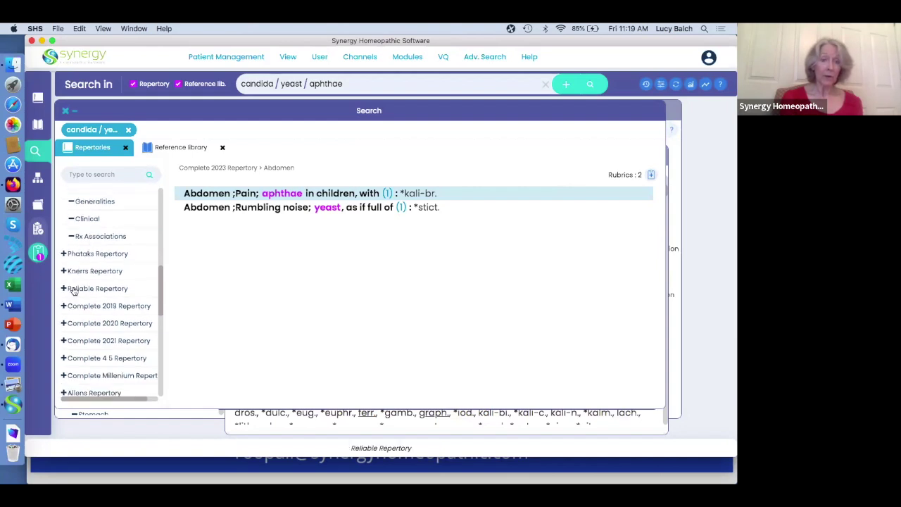
# Browse Reliable Repertory's Abdomen and Stomach matches, then its Generalities rubrics such as newborns' aphthae.
pyautogui.click(73, 289)
pyautogui.click(87, 285)
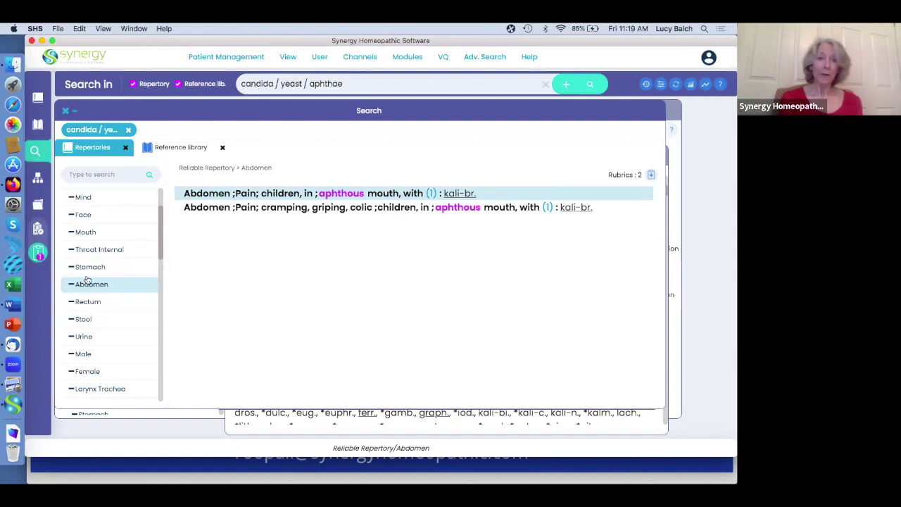
pyautogui.click(86, 270)
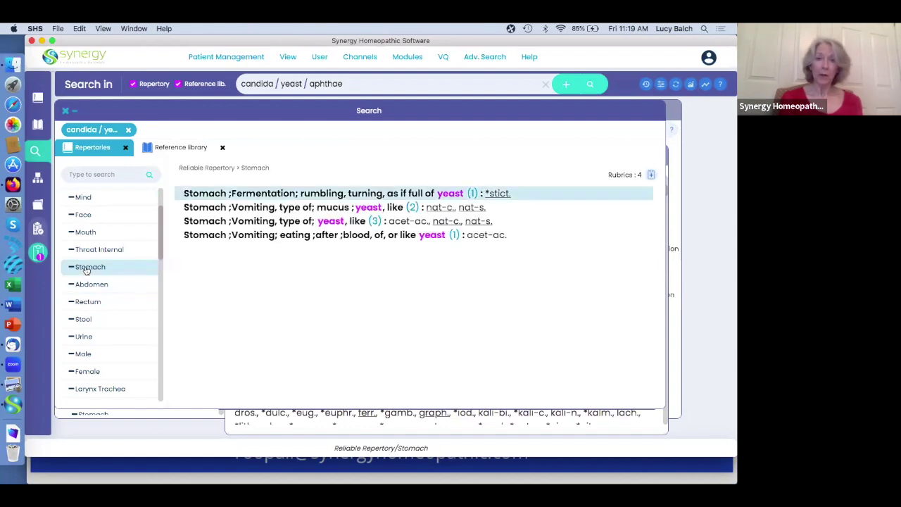
pyautogui.scroll(-5, 86, 271)
pyautogui.scroll(-2, 86, 269)
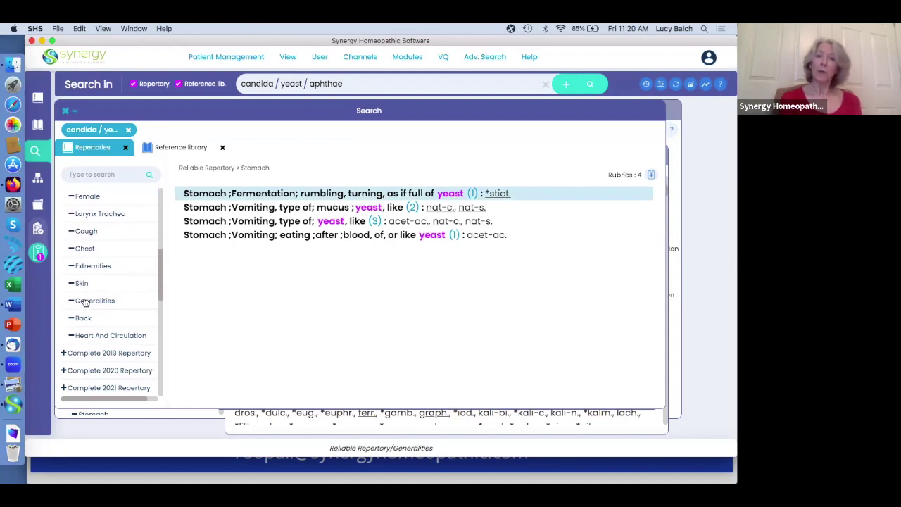
pyautogui.click(85, 302)
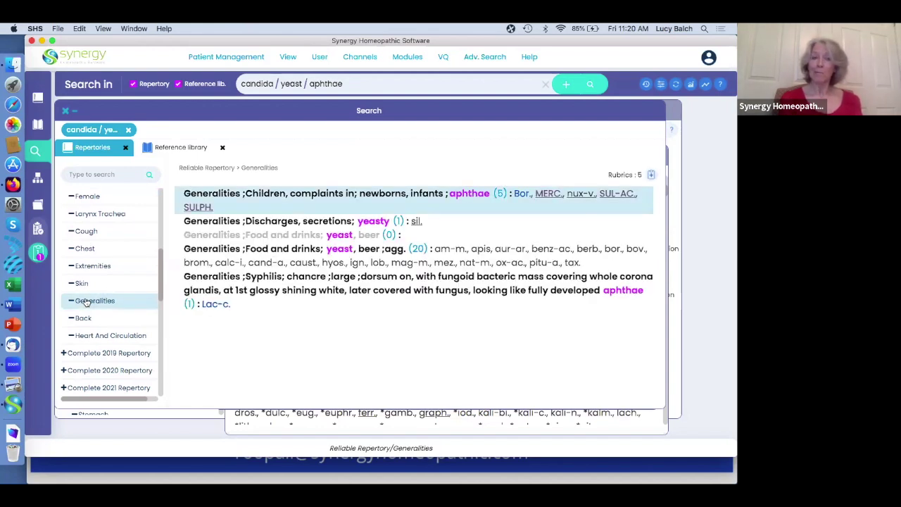
pyautogui.scroll(8, 86, 301)
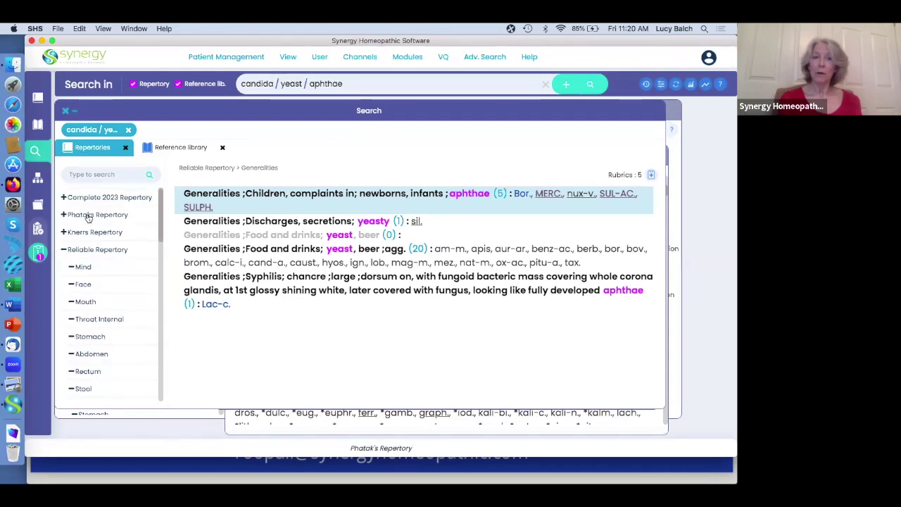
# Revisit the Complete 2023 Repertory's Generalities and Clinical chapter matches.
pyautogui.click(85, 200)
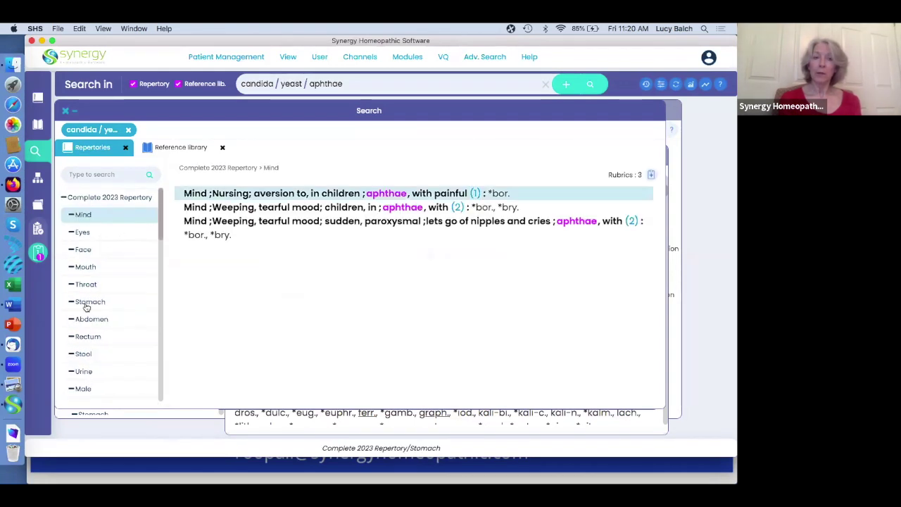
pyautogui.scroll(-5, 87, 302)
pyautogui.scroll(-3, 85, 308)
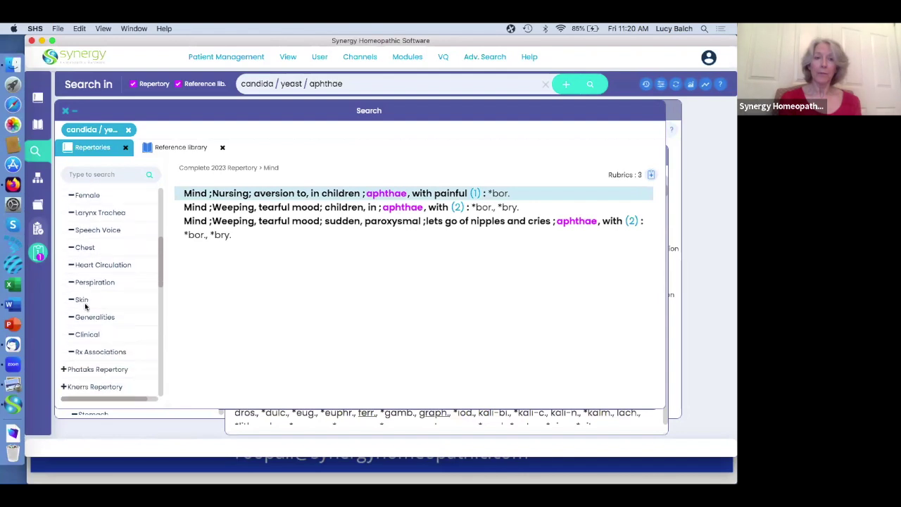
pyautogui.click(83, 317)
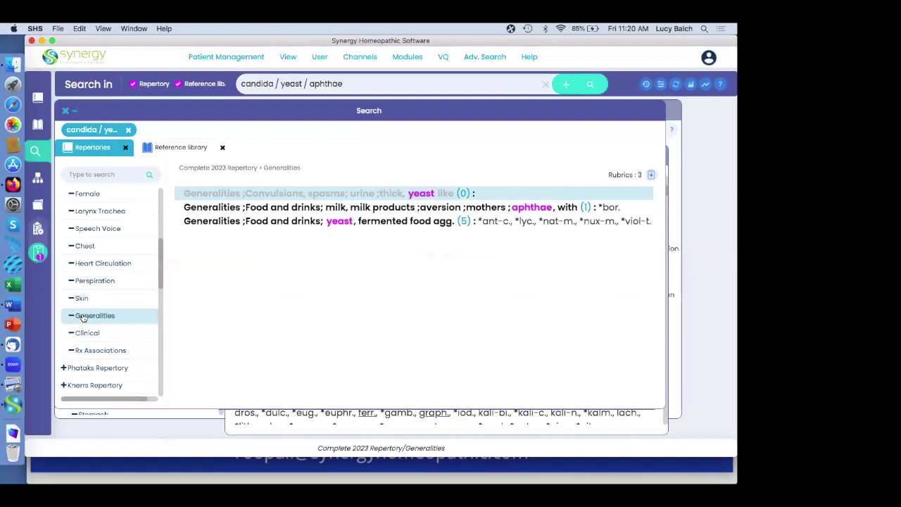
pyautogui.scroll(1, 83, 317)
pyautogui.scroll(2, 83, 318)
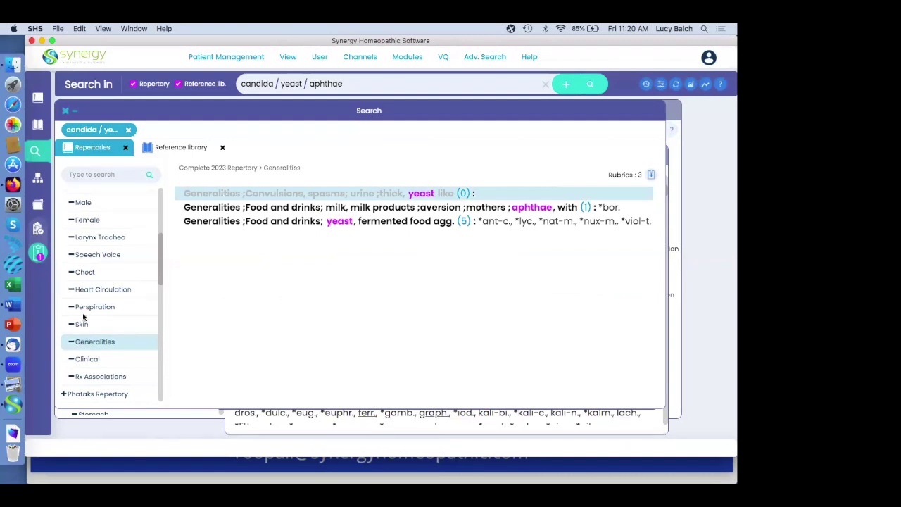
pyautogui.click(88, 359)
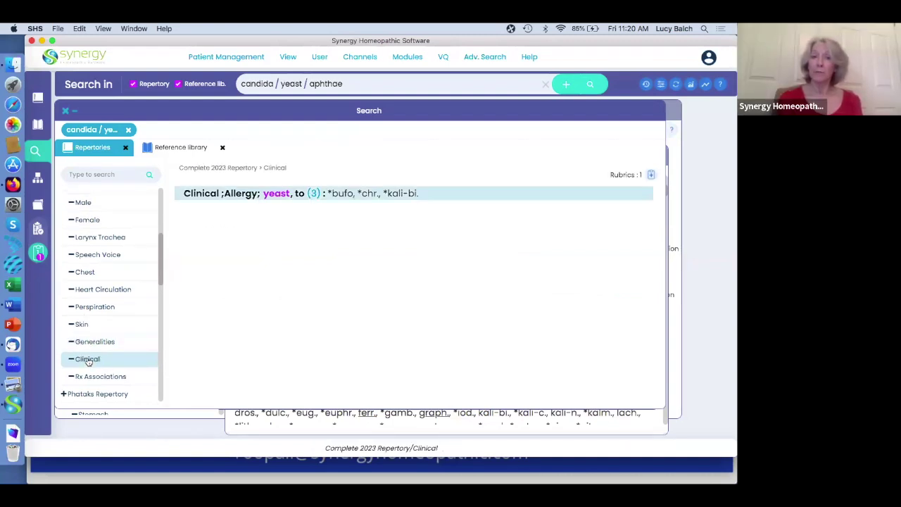
pyautogui.scroll(-5, 88, 361)
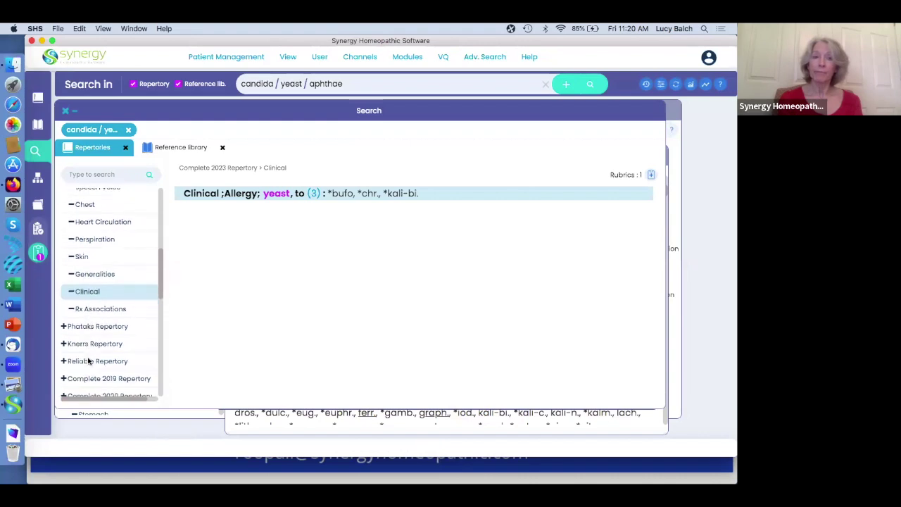
pyautogui.scroll(-8, 88, 310)
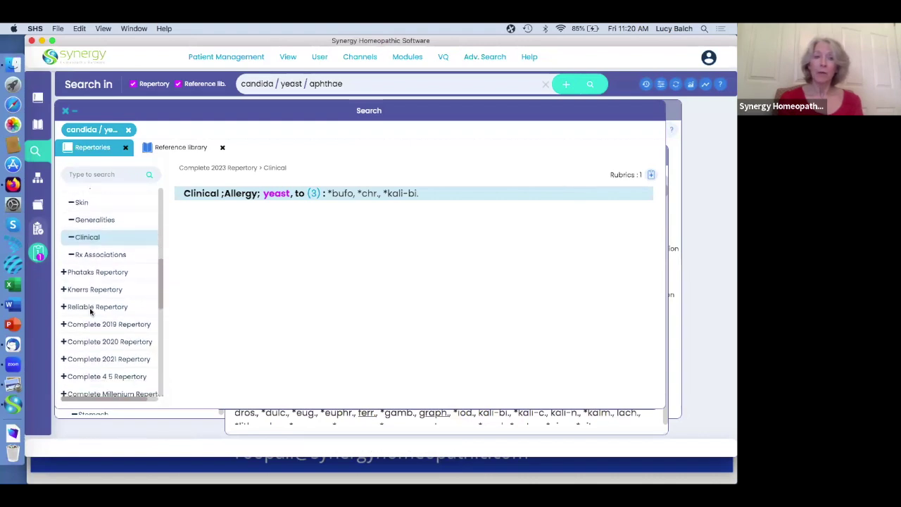
pyautogui.scroll(-8, 89, 308)
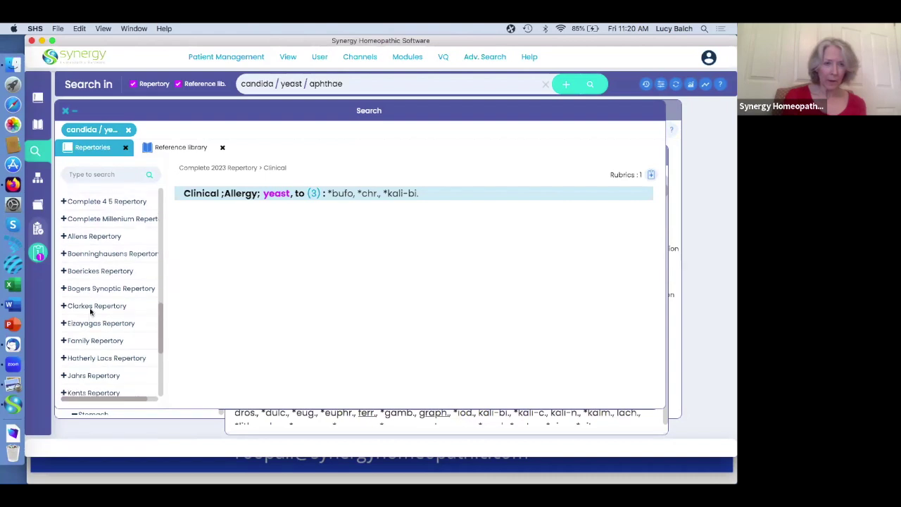
# Expand Elizayagos and Murphy's Medical Repertory, then select chapter C's aphthous, ulcers (155) rubric.
pyautogui.click(86, 302)
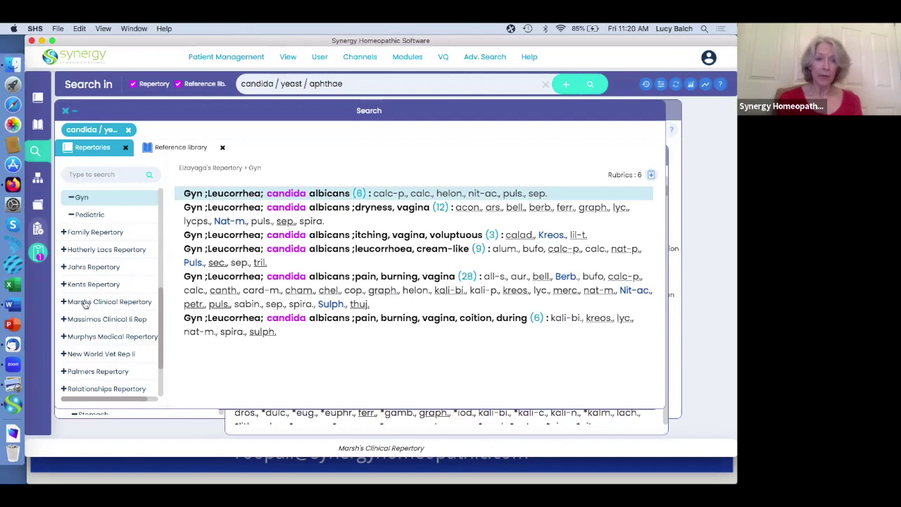
pyautogui.scroll(-3, 86, 303)
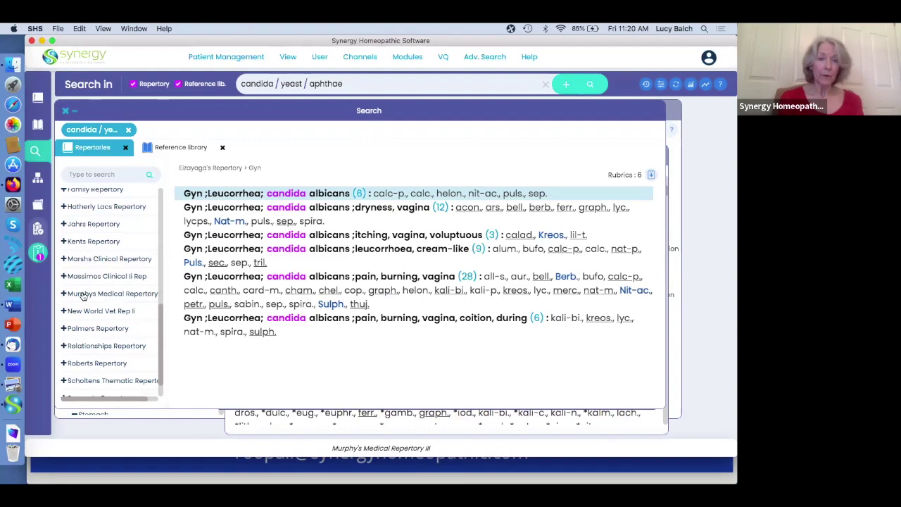
pyautogui.click(83, 293)
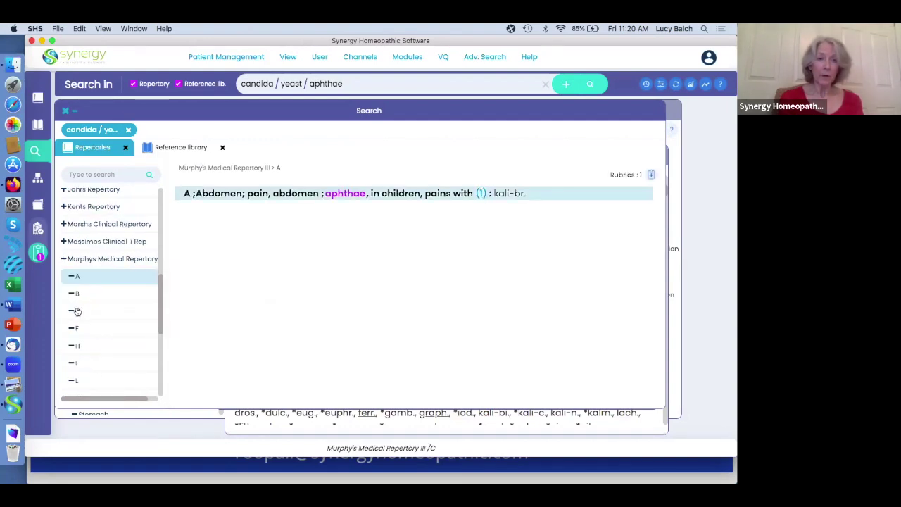
pyautogui.click(77, 312)
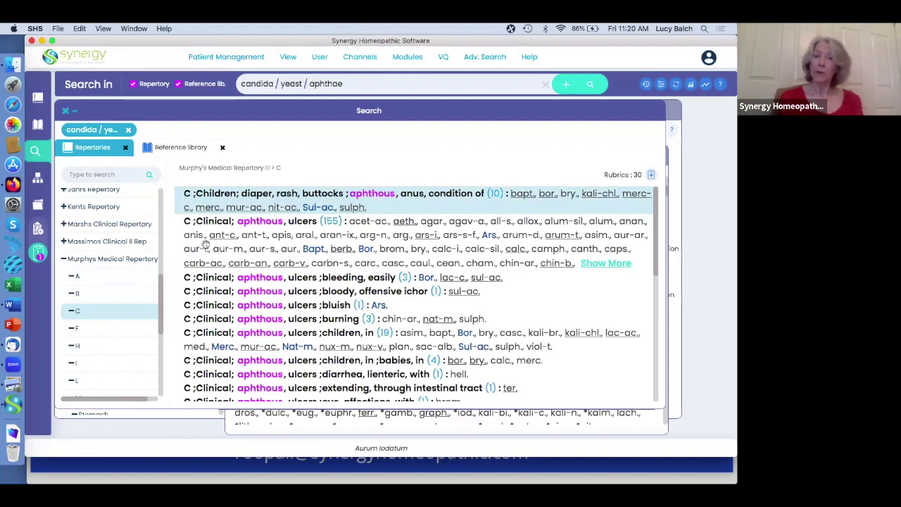
pyautogui.click(254, 236)
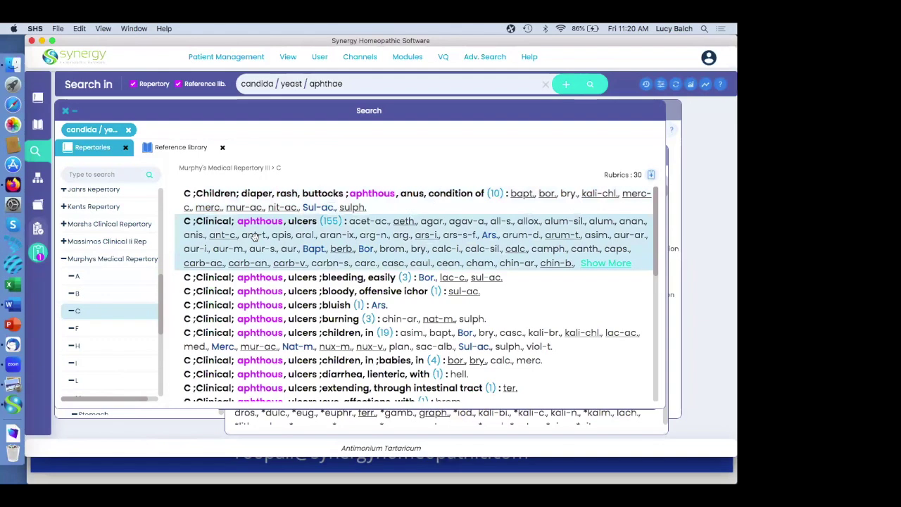
pyautogui.scroll(-3, 349, 246)
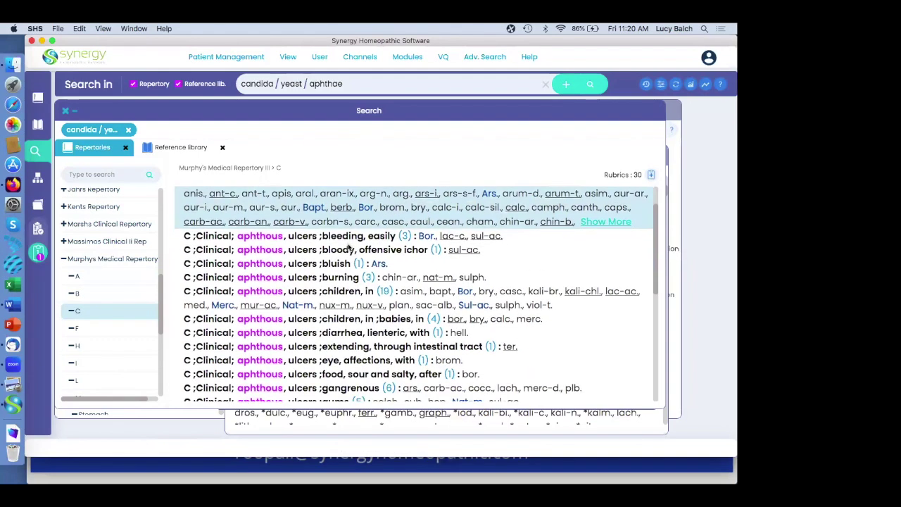
pyautogui.scroll(-10, 348, 247)
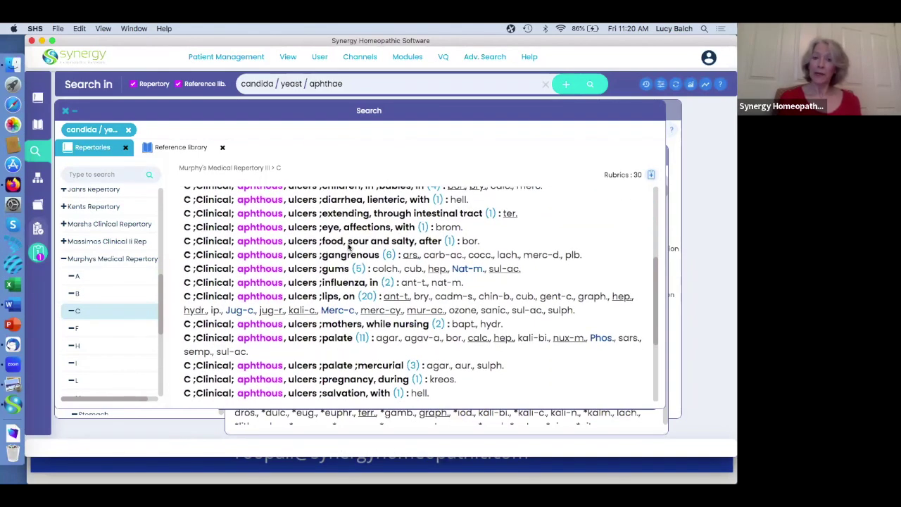
pyautogui.scroll(-12, 348, 246)
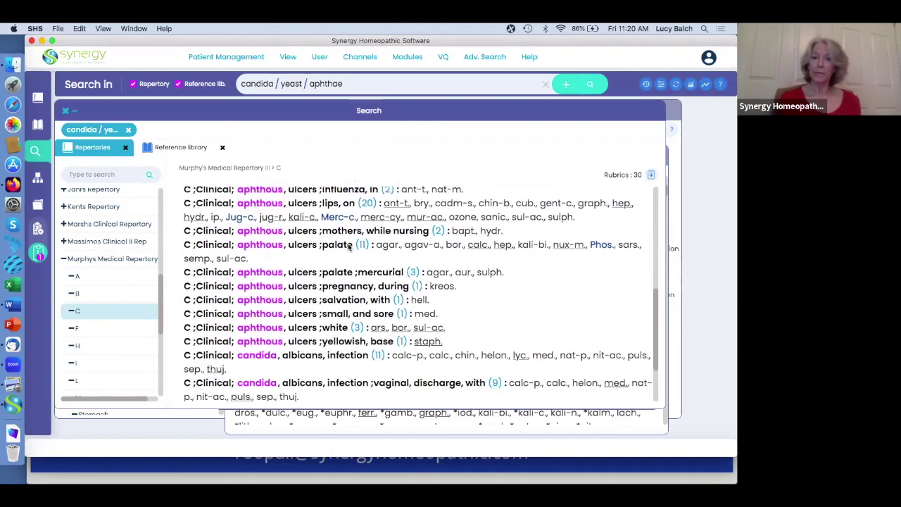
pyautogui.scroll(12, 348, 247)
pyautogui.scroll(4, 349, 247)
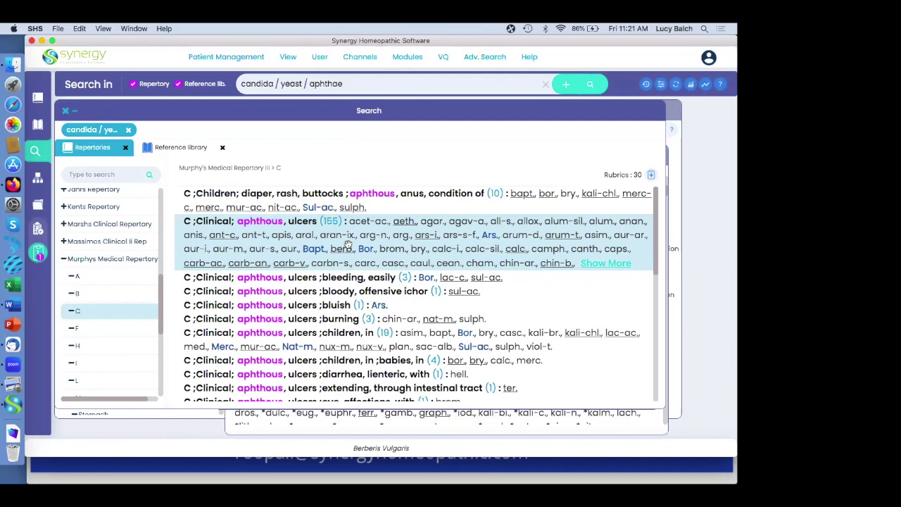
pyautogui.press('XF86AudioRaiseVolume')
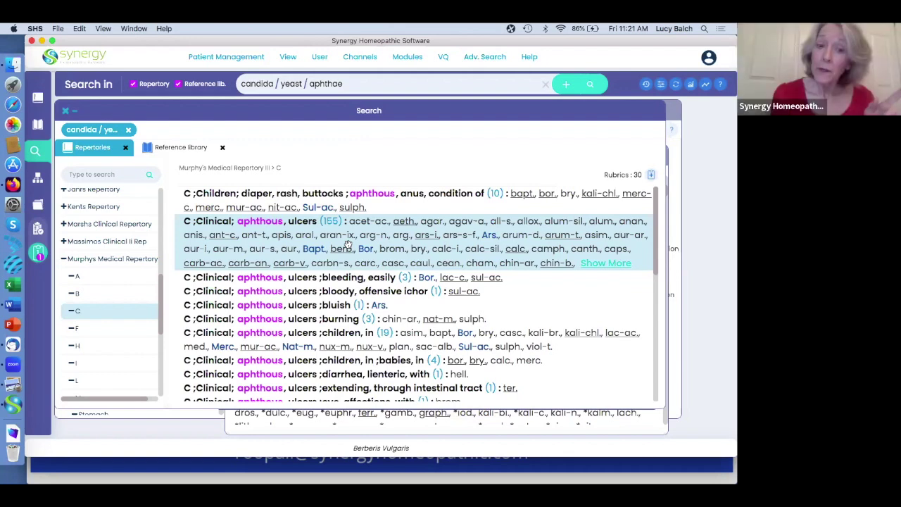
pyautogui.rightClick(36, 253)
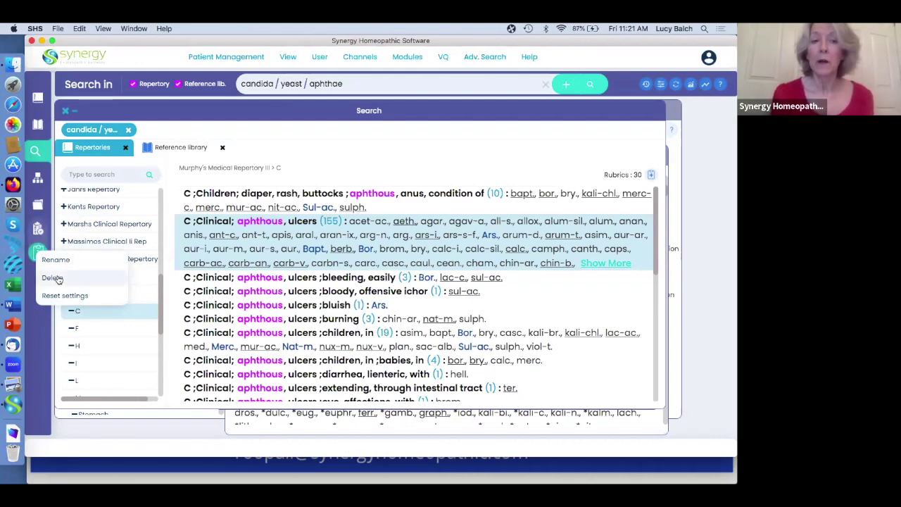
pyautogui.doubleClick(38, 229)
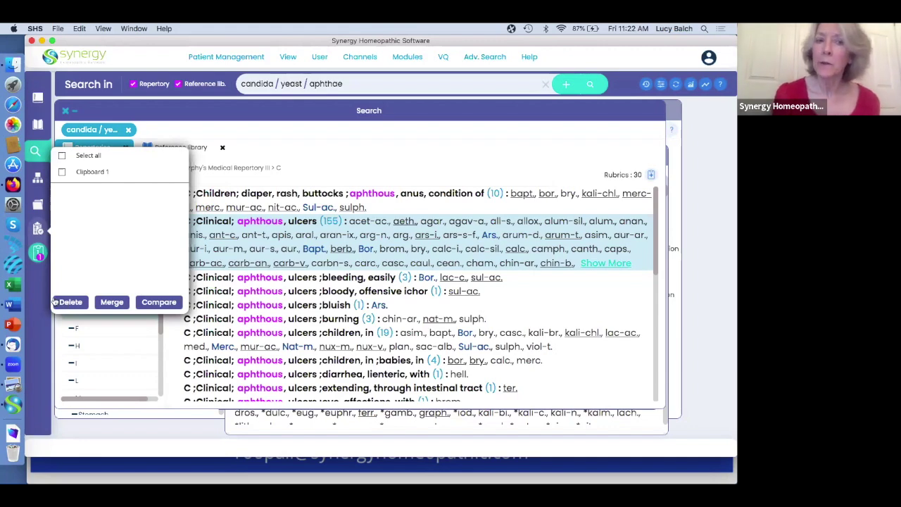
pyautogui.click(37, 255)
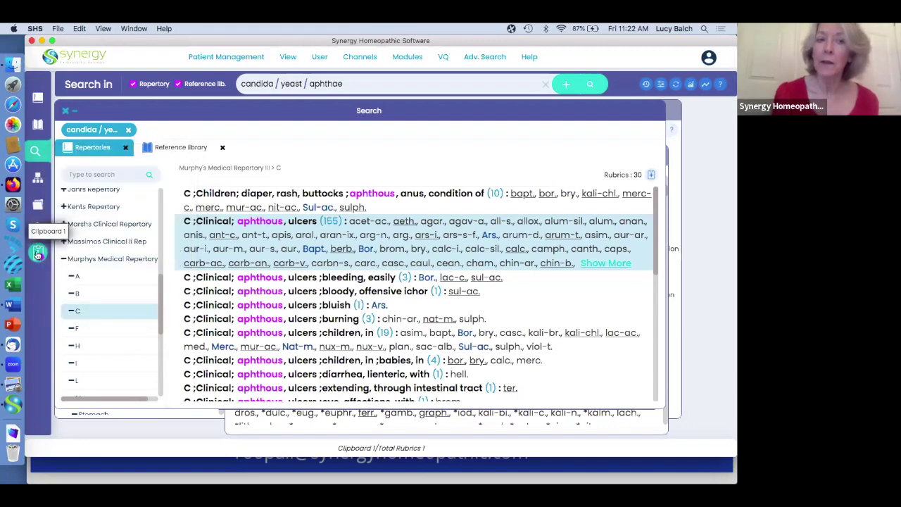
# Open Clipboard 1 to confirm it holds only Nose; Obstruction, stopped (332), leaving its rubric menu unused.
pyautogui.click(37, 255)
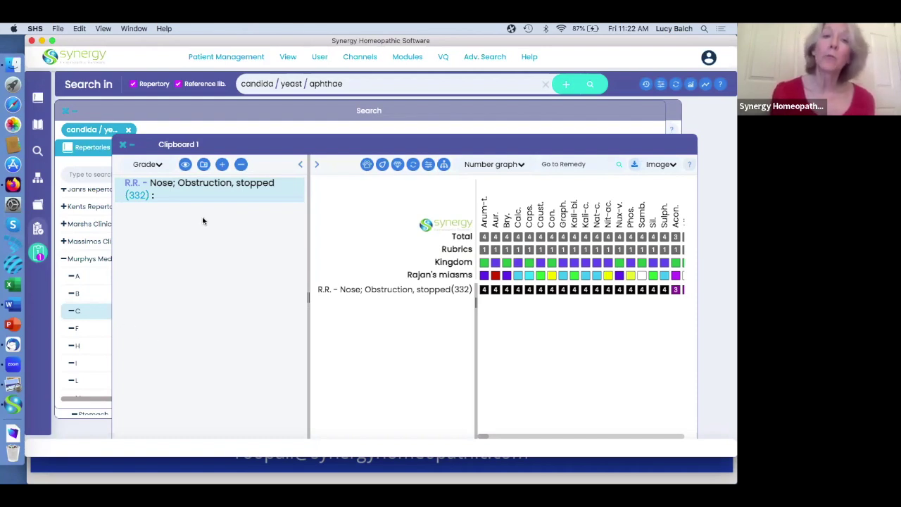
pyautogui.rightClick(196, 195)
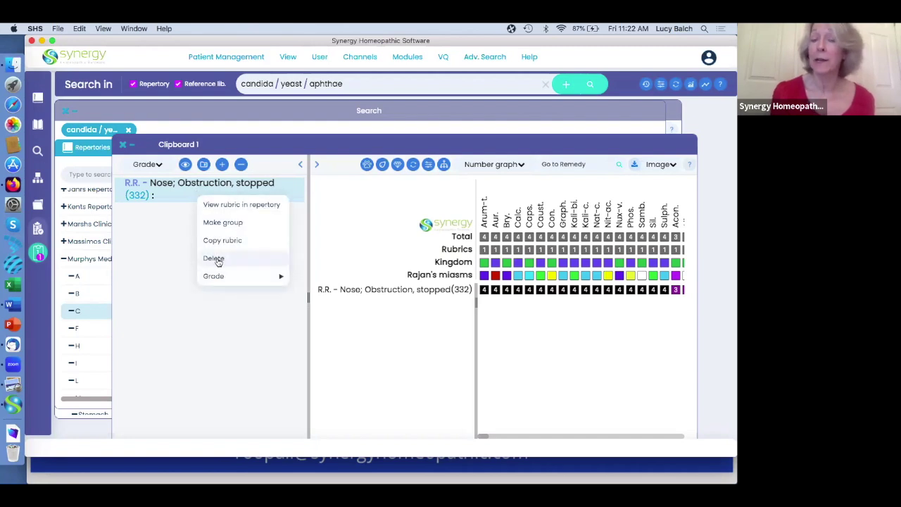
pyautogui.click(168, 257)
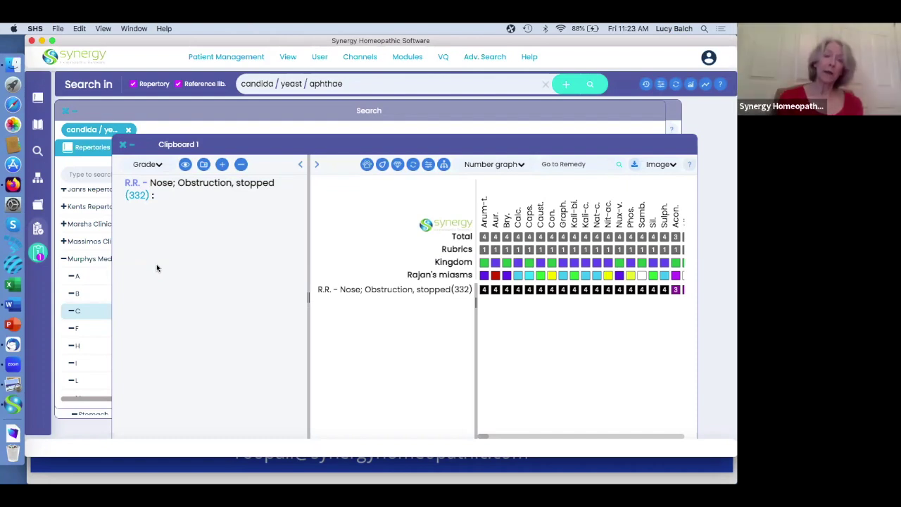
# Add Complete 2023's Head; internal (1344) and Head; vertex (582) rubrics to Clipboard 1 and view it.
pyautogui.click(37, 97)
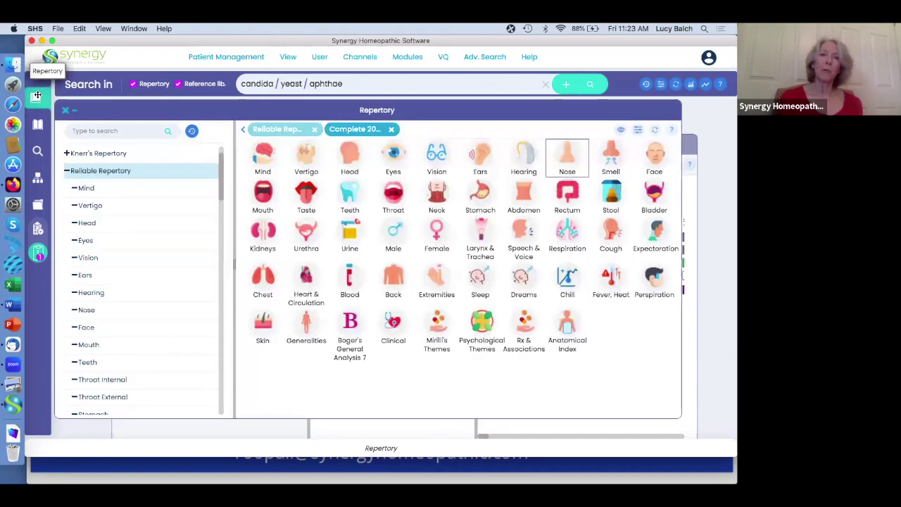
pyautogui.click(350, 156)
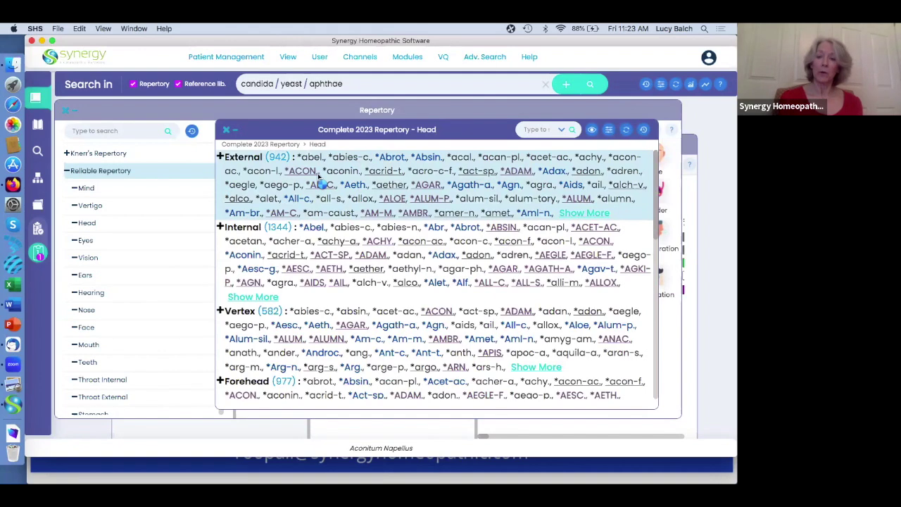
pyautogui.doubleClick(310, 242)
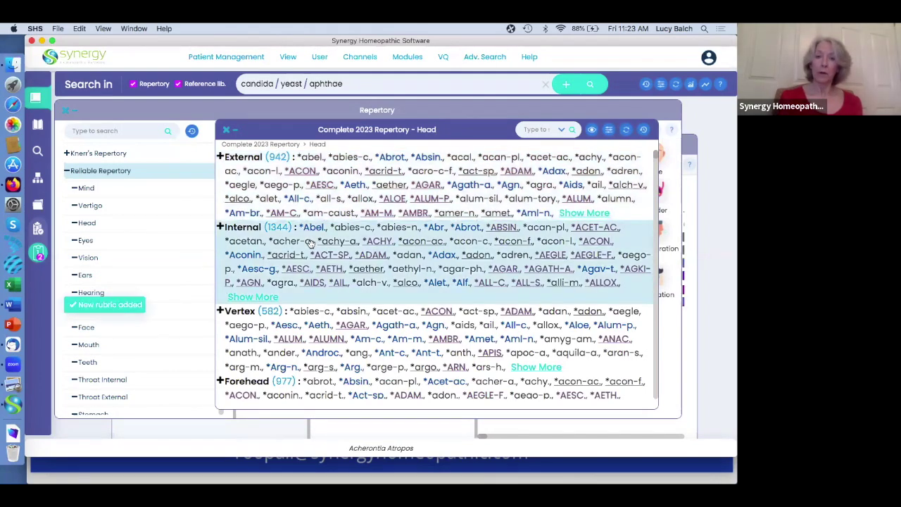
pyautogui.doubleClick(296, 328)
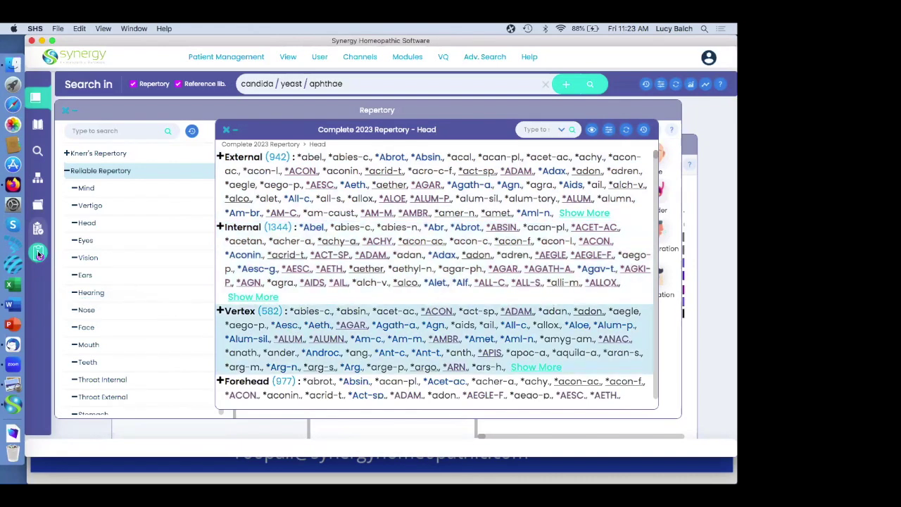
pyautogui.click(40, 253)
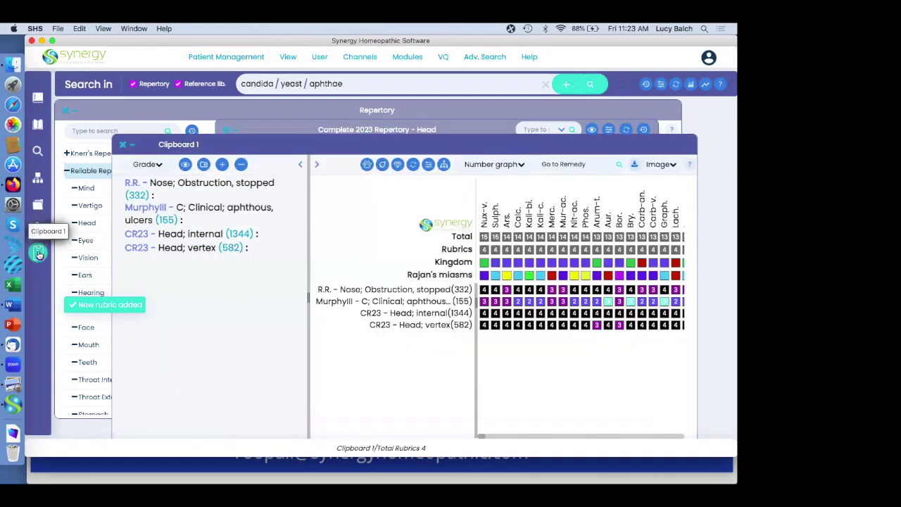
# Multi-select the vertex, internal and aphthous ulcers rows in Clipboard 1 and delete them.
pyautogui.click(173, 247)
pyautogui.keyDown('shift'); pyautogui.click(175, 236); pyautogui.keyUp('shift')
pyautogui.keyDown('shift'); pyautogui.click(197, 211); pyautogui.keyUp('shift')
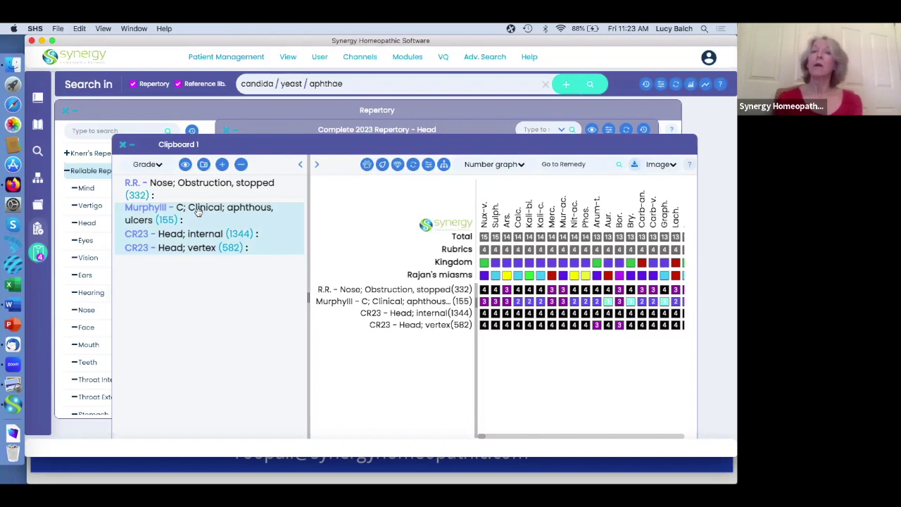
pyautogui.press('Delete')
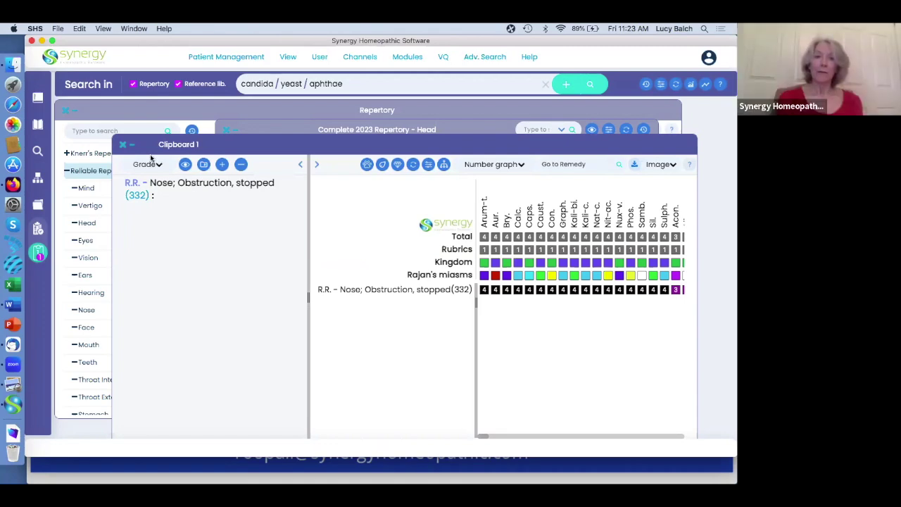
# Close Clipboard 1, glance at the rubric history, and collapse the Head chapter to the chapter grid.
pyautogui.click(123, 146)
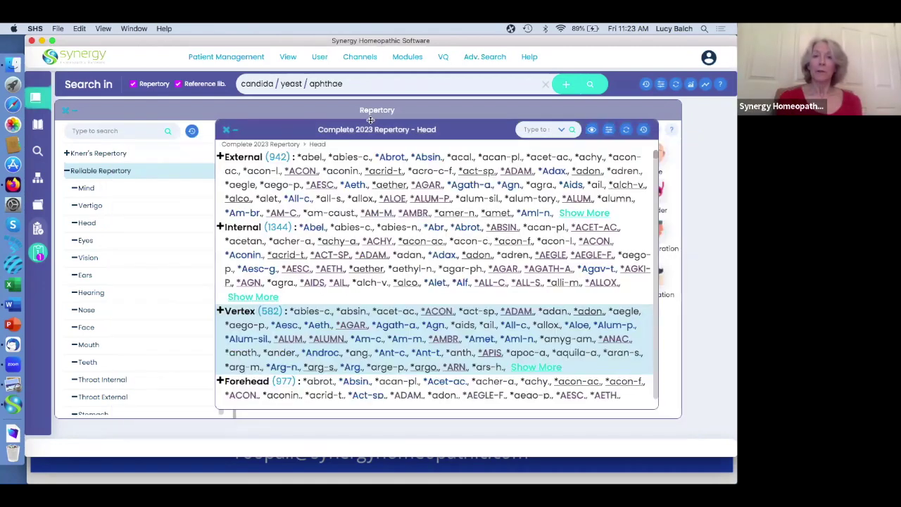
pyautogui.click(646, 131)
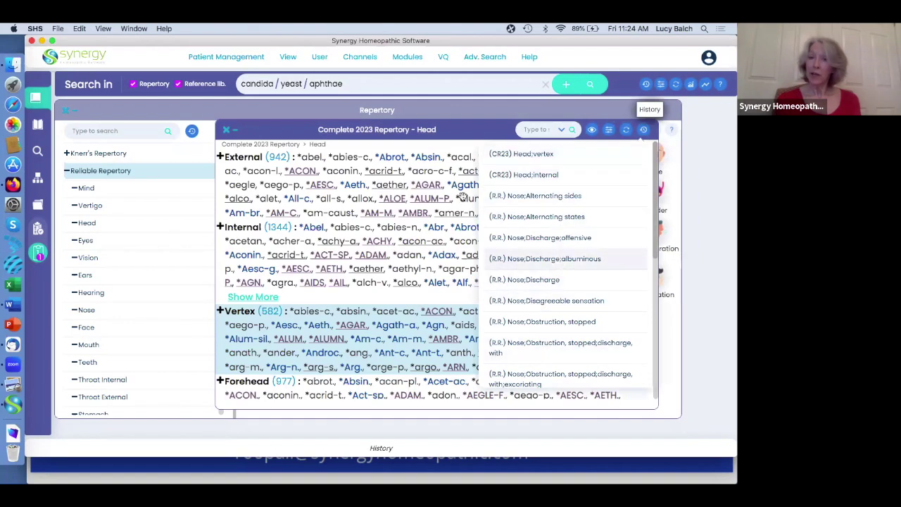
pyautogui.click(286, 132)
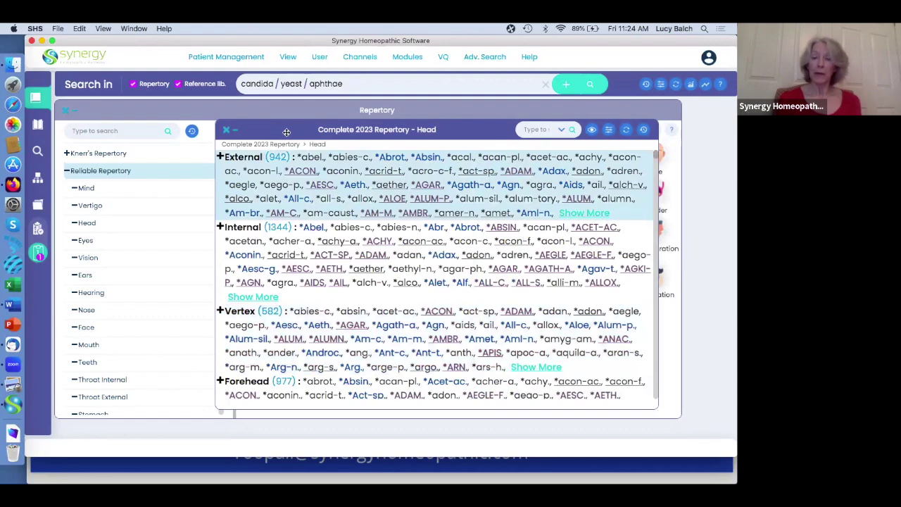
pyautogui.doubleClick(286, 132)
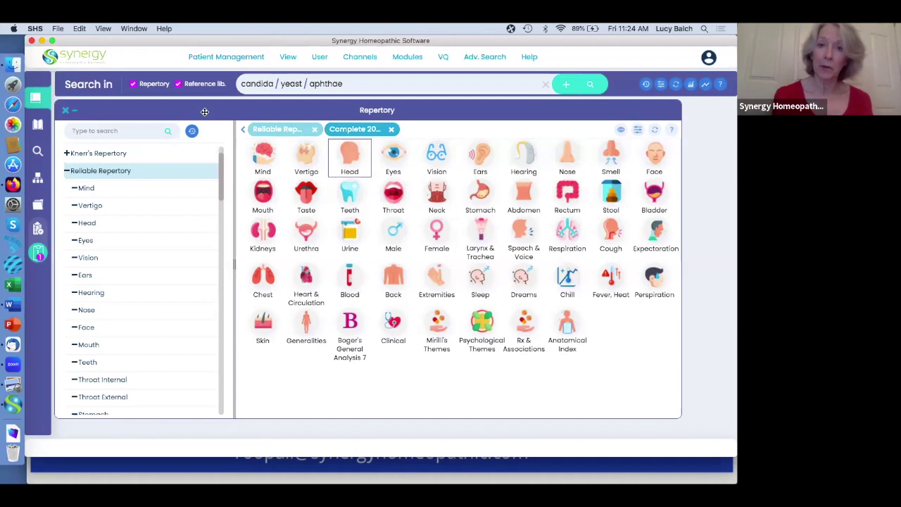
pyautogui.click(354, 156)
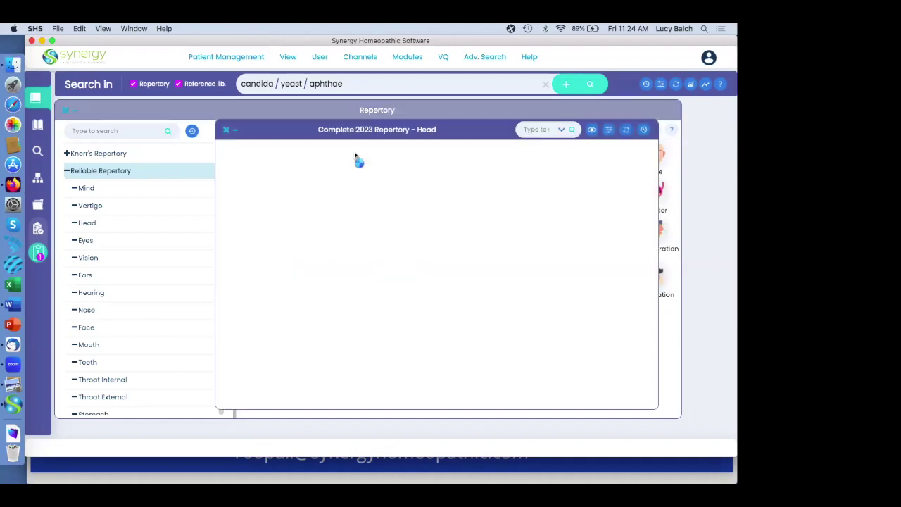
pyautogui.click(642, 130)
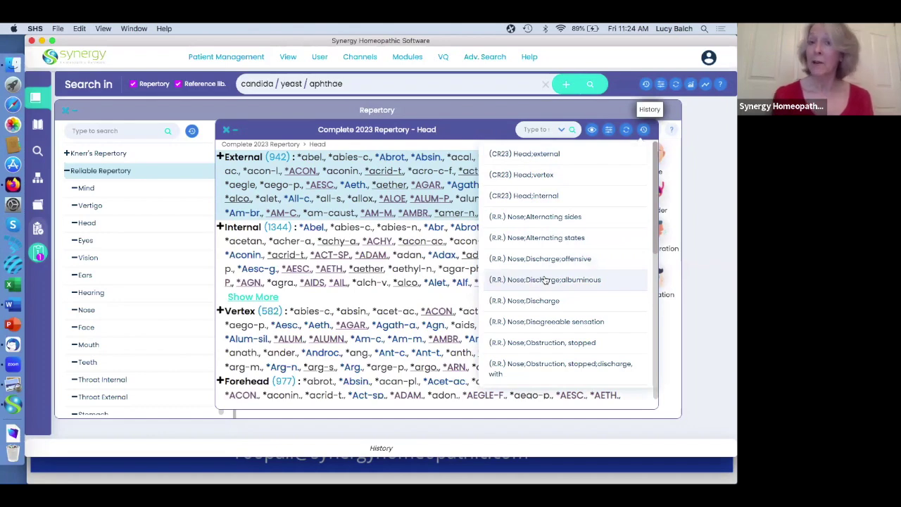
pyautogui.click(538, 218)
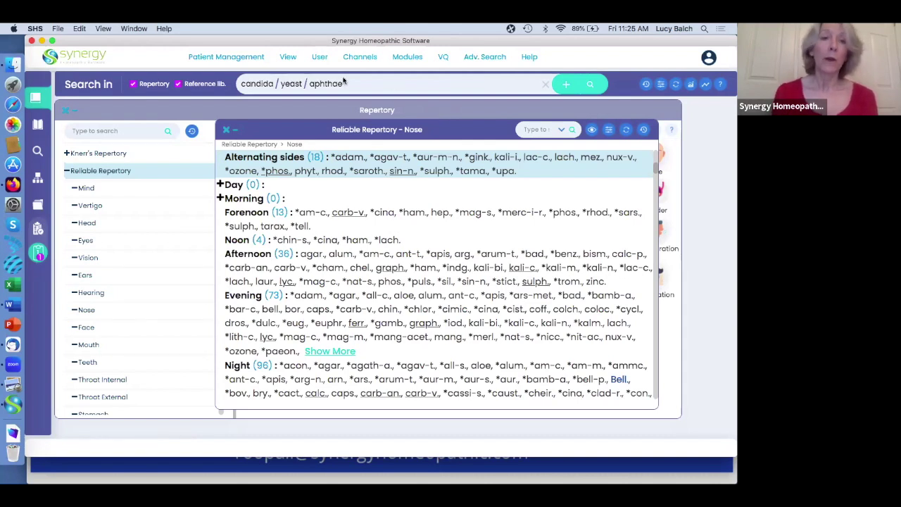
pyautogui.click(228, 133)
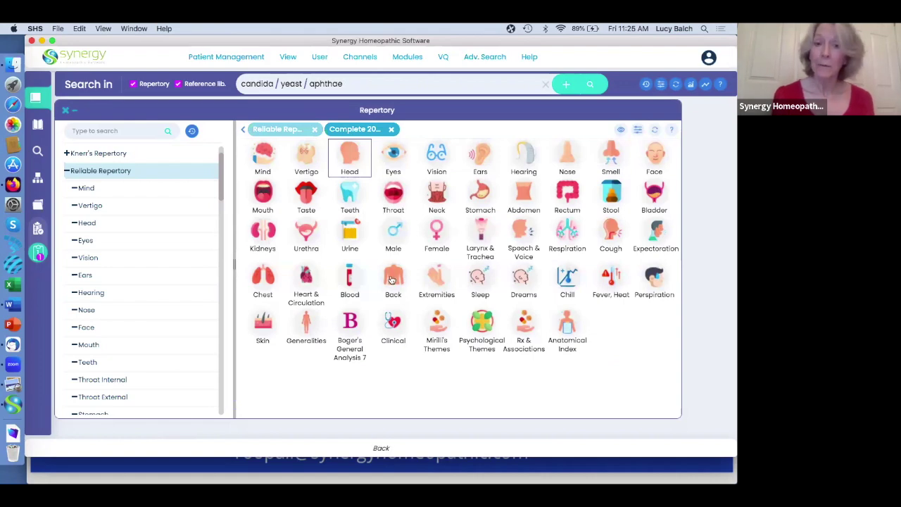
# Enter the Back chapter and drill into Pain, then Coccyx, coccygodynia.
pyautogui.click(391, 279)
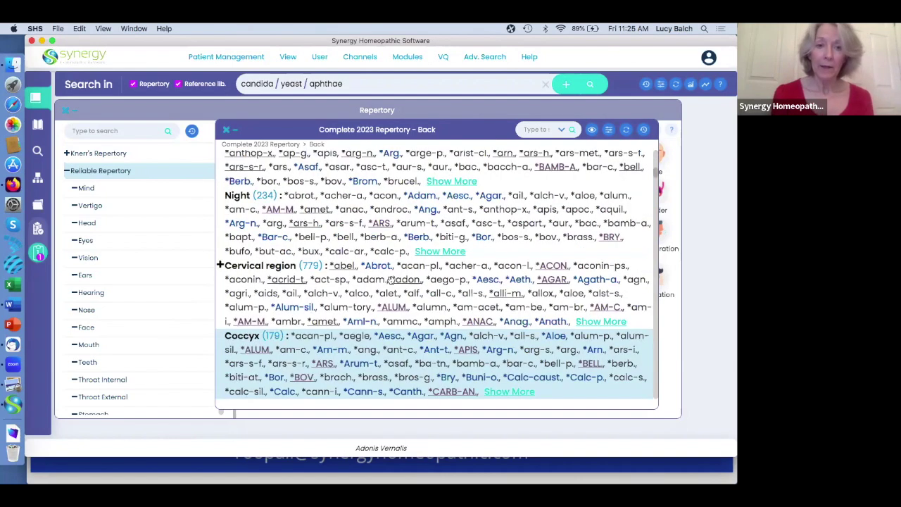
pyautogui.scroll(-1, 420, 361)
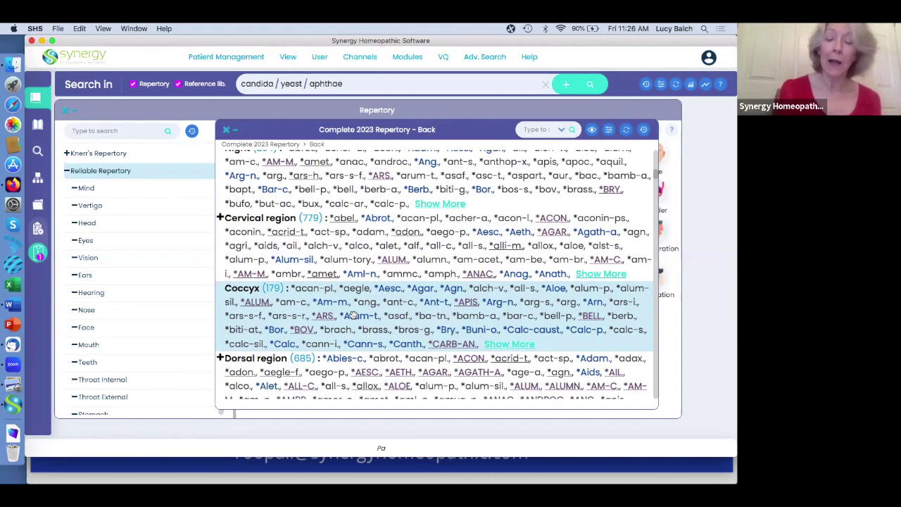
pyautogui.scroll(-10, 353, 315)
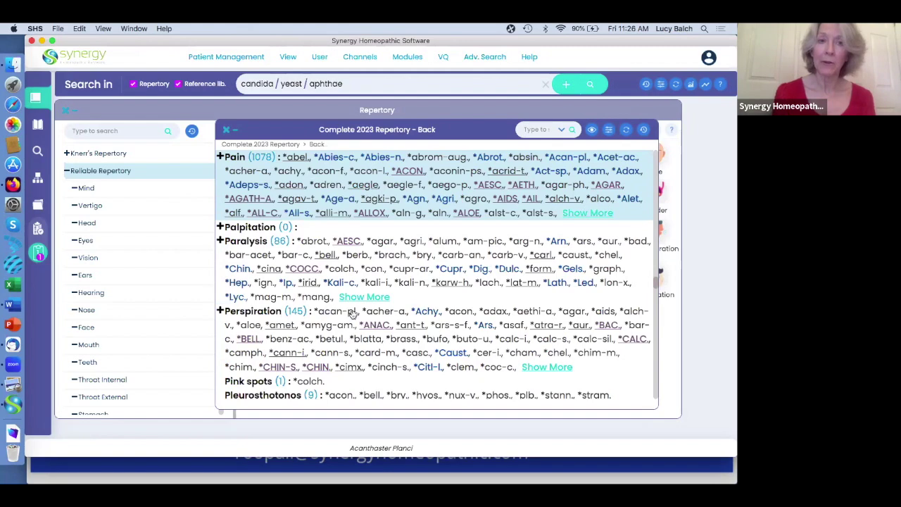
pyautogui.press('Return')
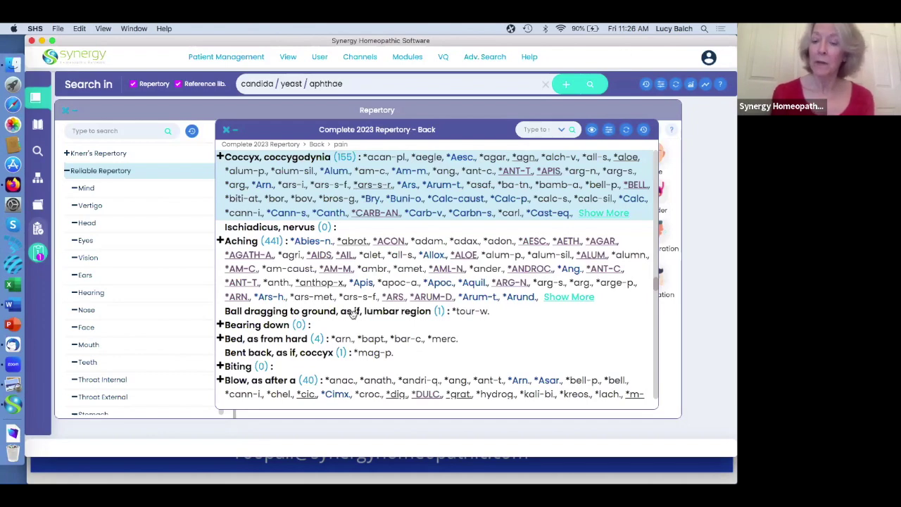
pyautogui.press('Return')
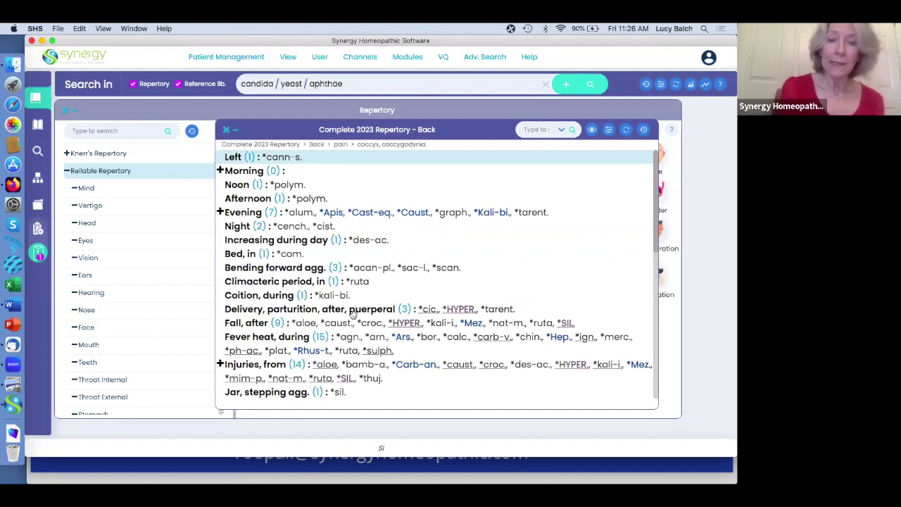
# Add the coccyx pain 'sitting, while' rubric to the clipboard.
pyautogui.scroll(-10, 352, 313)
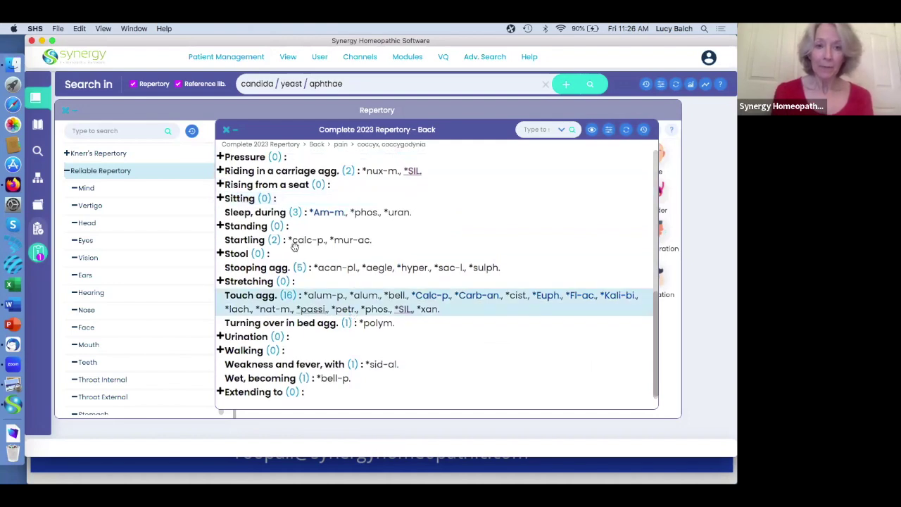
pyautogui.click(238, 199)
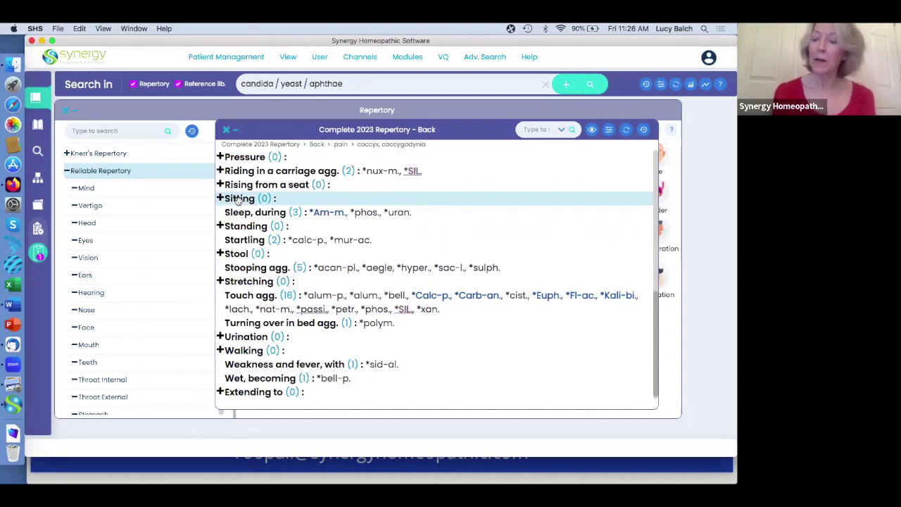
pyautogui.click(238, 198)
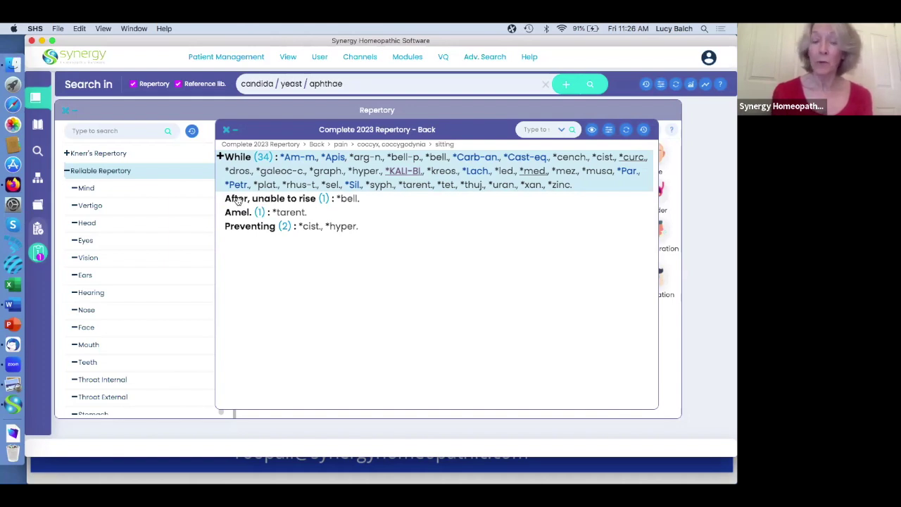
pyautogui.press('Return')
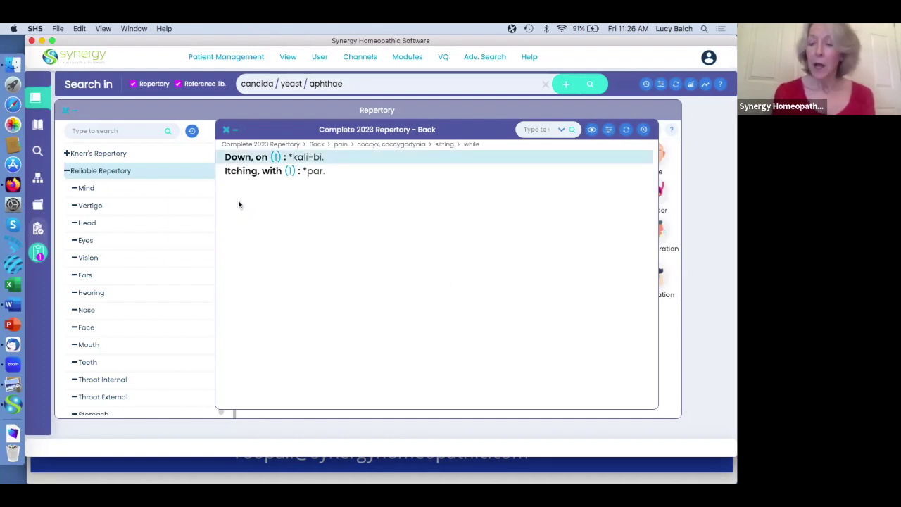
pyautogui.press('BackSpace')
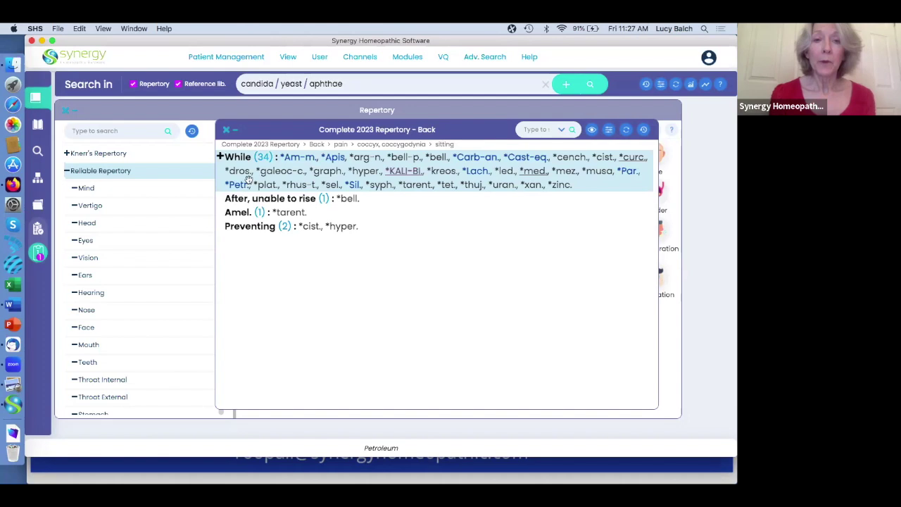
pyautogui.doubleClick(255, 176)
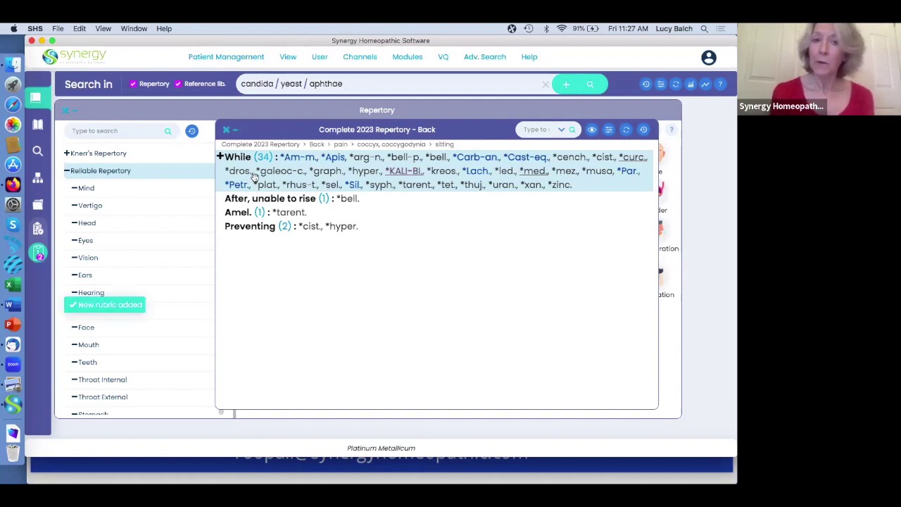
# Back in the coccyx sub-rubrics, add 'rising from a seat, agg.' to the clipboard.
pyautogui.press('BackSpace')
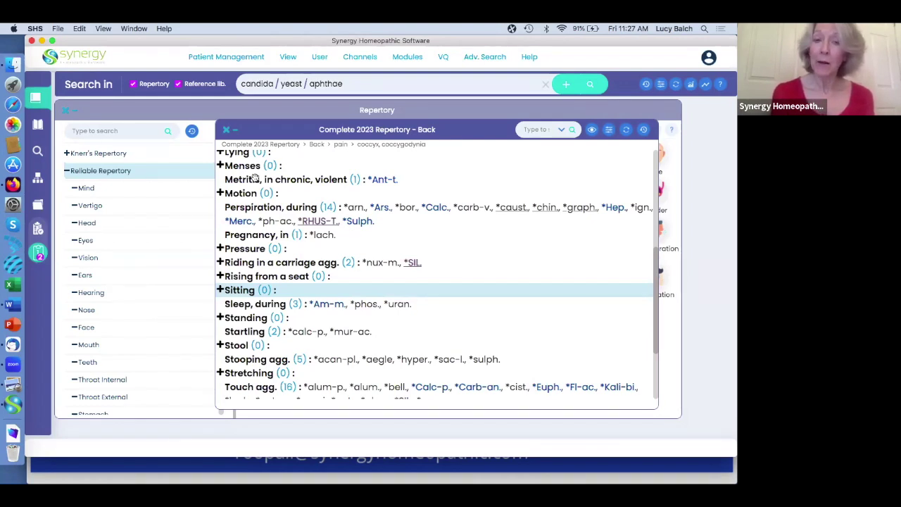
pyautogui.press('Up')
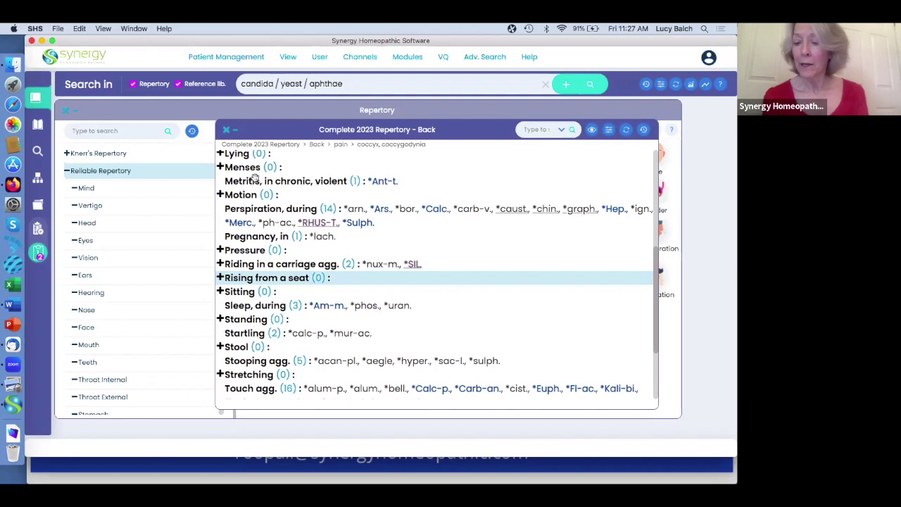
pyautogui.press('Return')
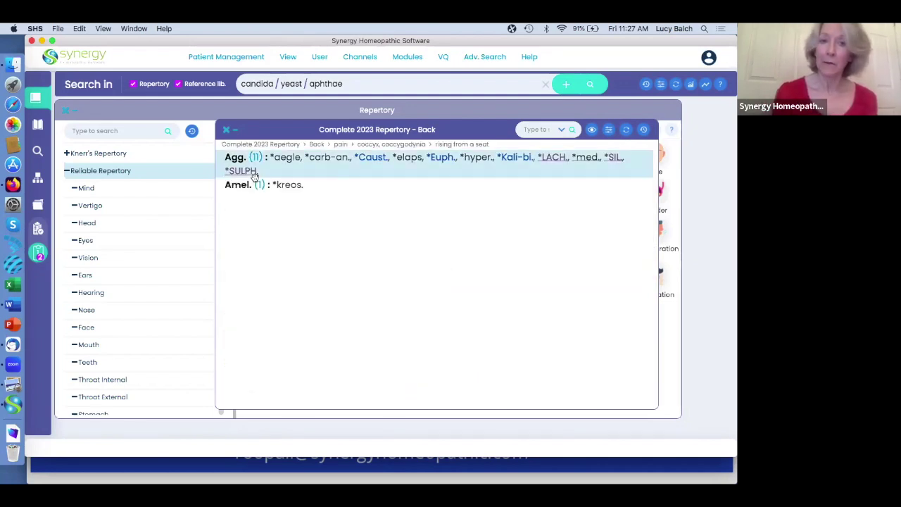
pyautogui.press('Return')
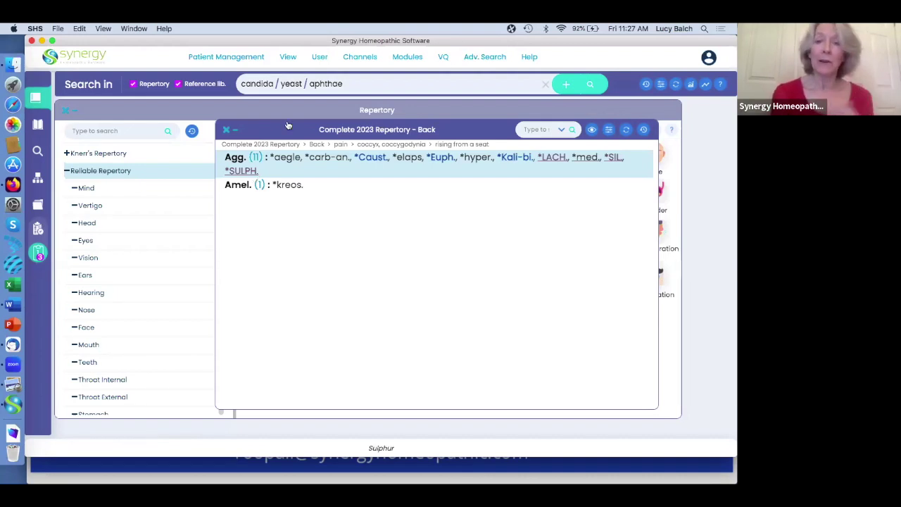
# Replace the search text with 'coccyx sitting rising' and run the search.
pyautogui.click(545, 85)
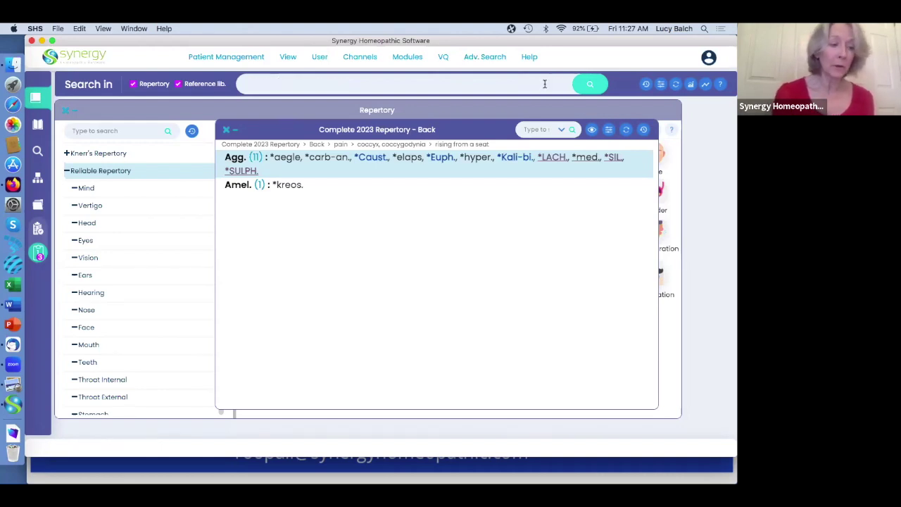
pyautogui.write('coccyx')
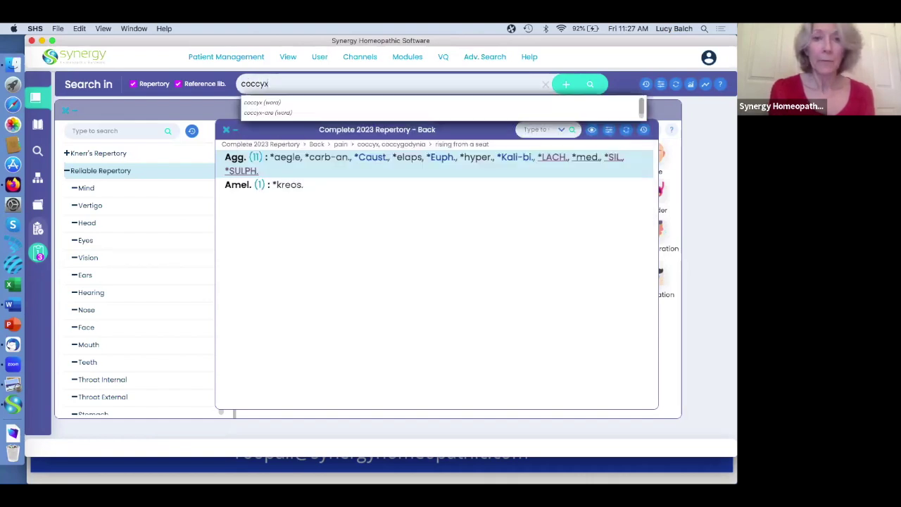
pyautogui.write(' sit')
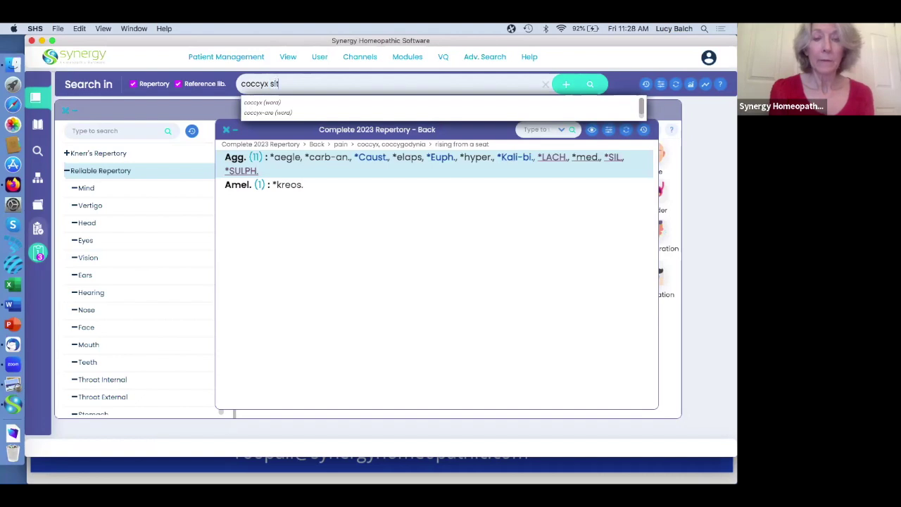
pyautogui.write('ting rising')
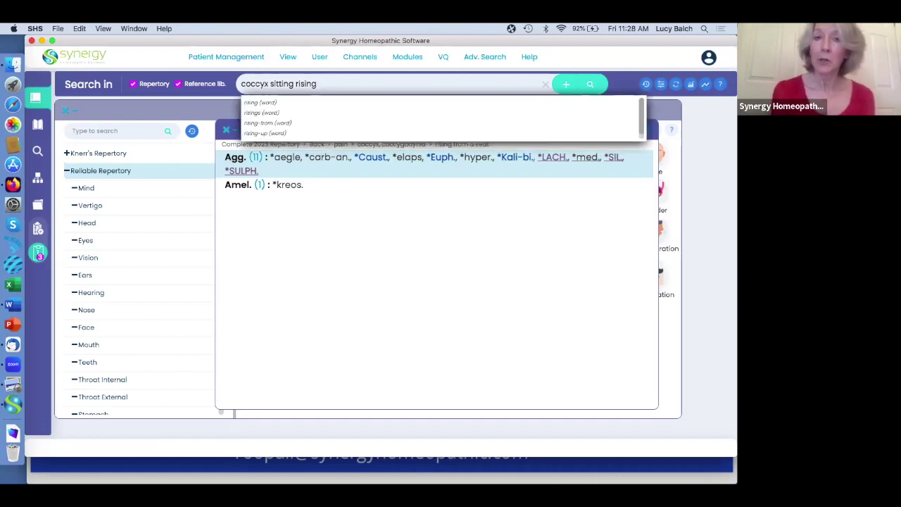
pyautogui.press('Return')
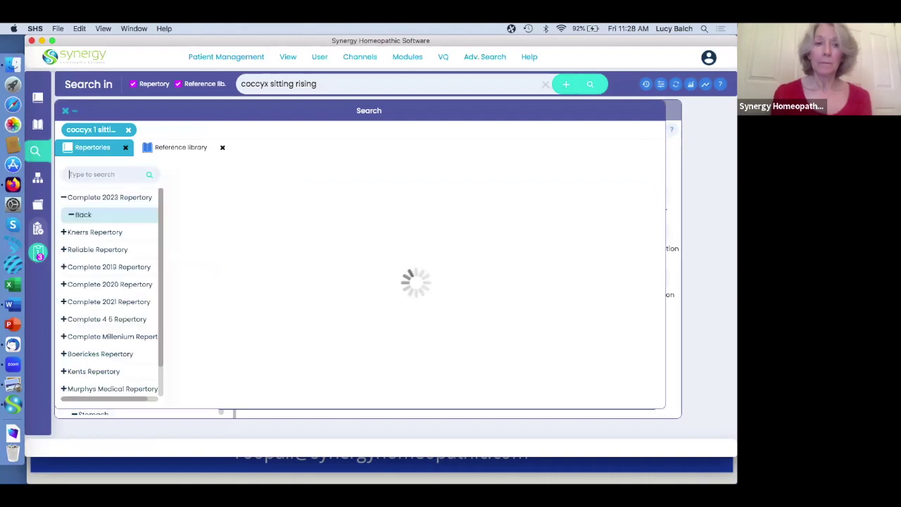
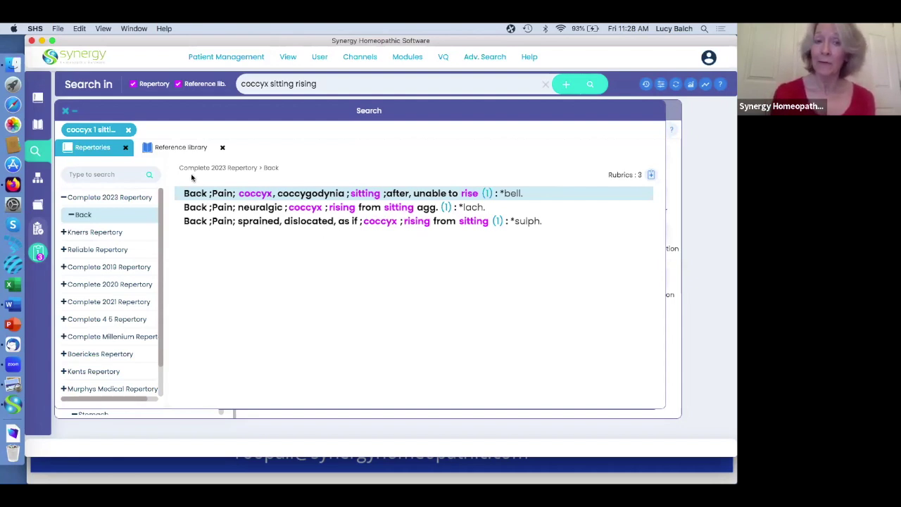
# Expand Reliable Repertory's 5 coccyx rubrics, then check the Reference library, which shows no results.
pyautogui.click(82, 250)
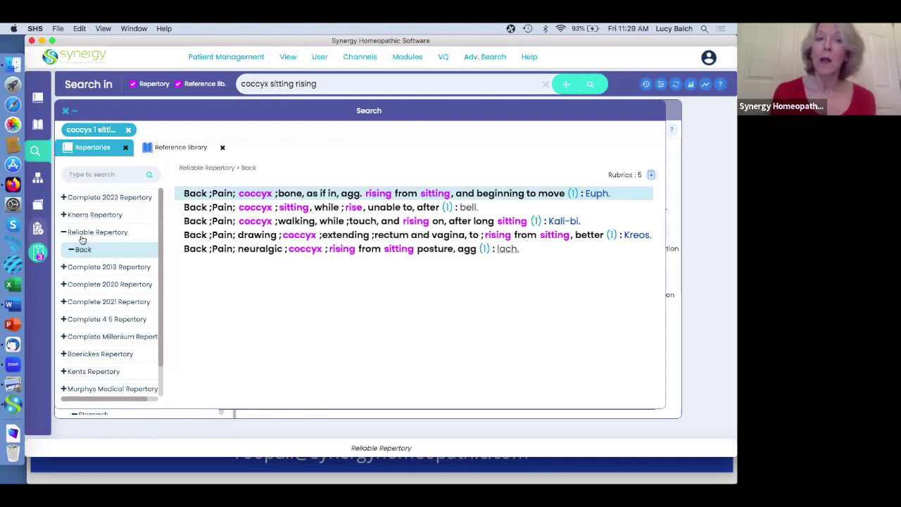
pyautogui.click(178, 147)
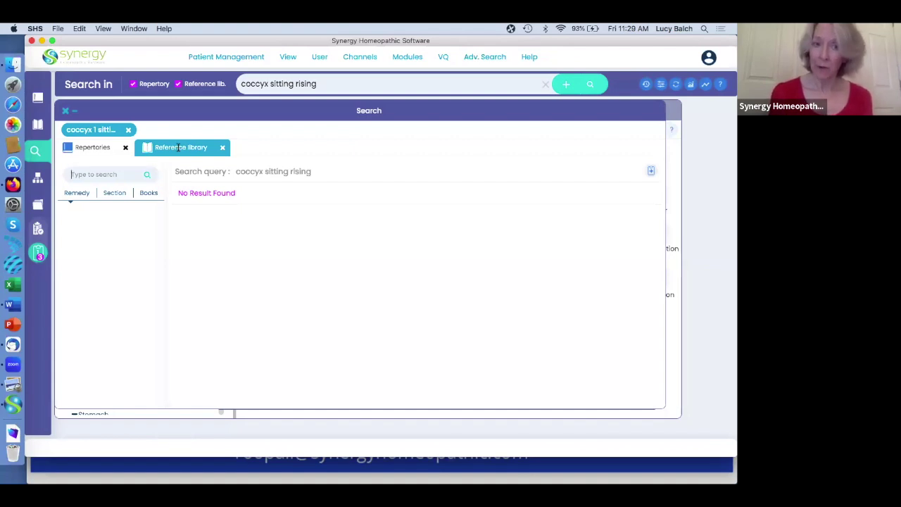
# Change the query to 'coccyx 4 sitting 4 rising' and rerun it, returning 3 Back rubrics.
pyautogui.click(270, 84)
pyautogui.write('4')
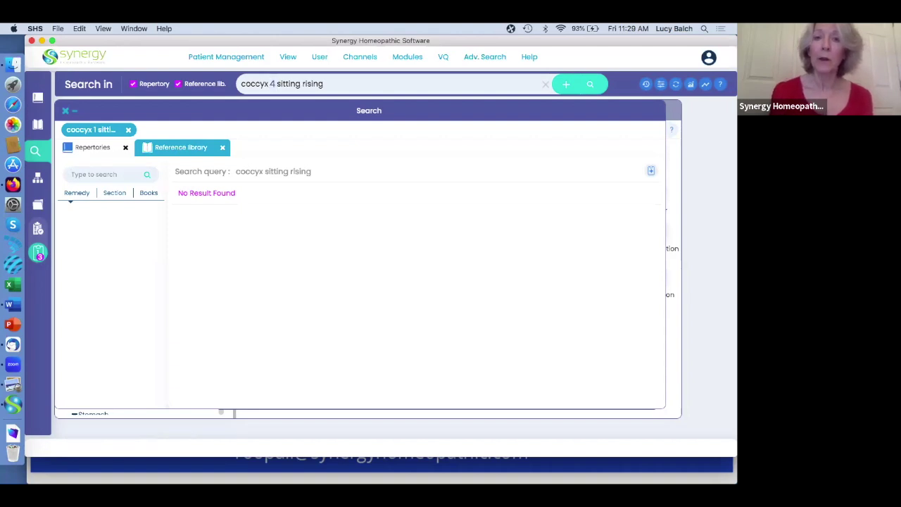
pyautogui.click(302, 83)
pyautogui.write('4')
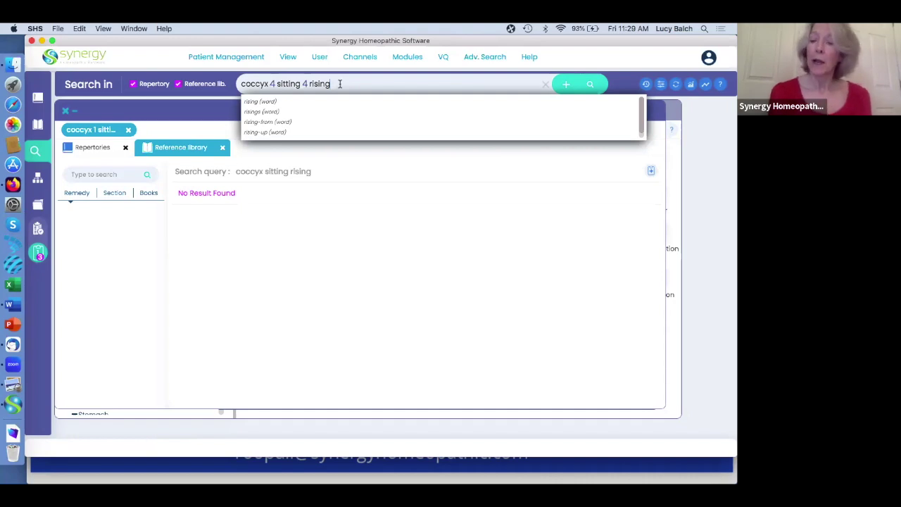
pyautogui.press('Return')
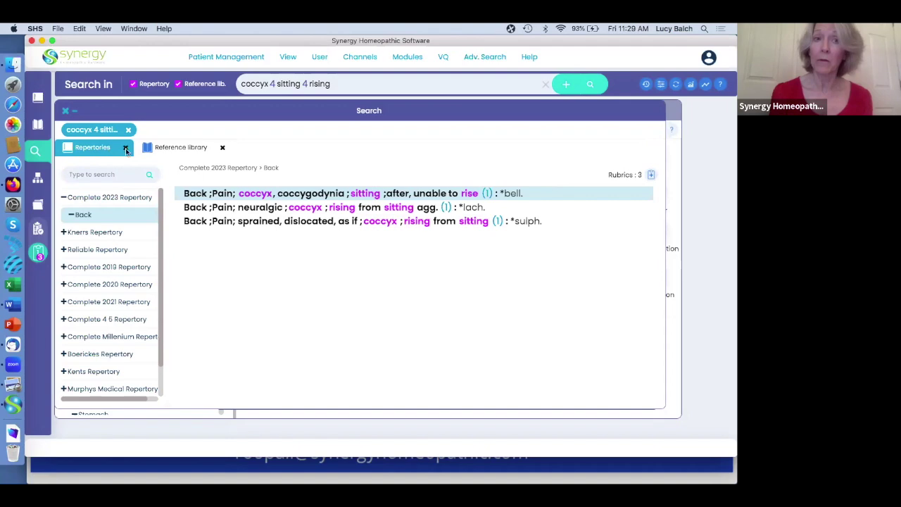
# Review the Reference library results for 'coccyx <4> sitting <4> rising' and add them to the clipboard.
pyautogui.click(176, 147)
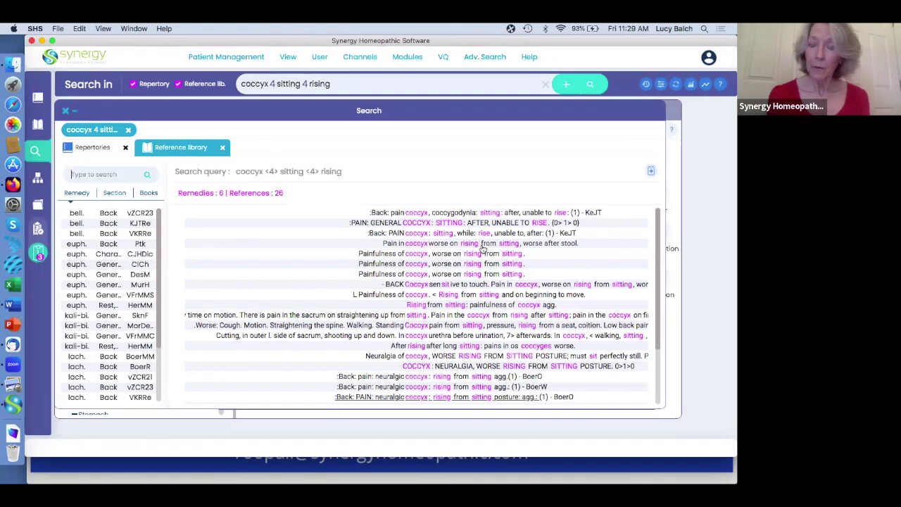
pyautogui.scroll(-5, 481, 289)
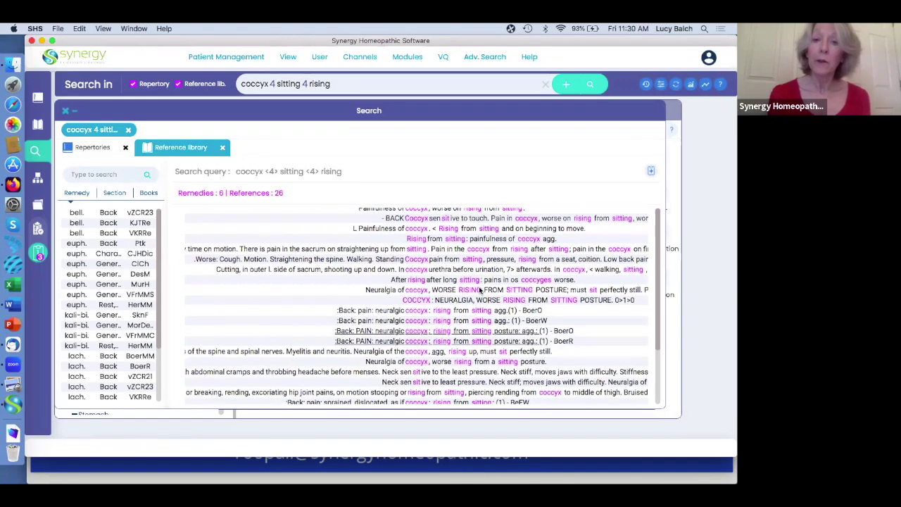
pyautogui.scroll(5, 481, 289)
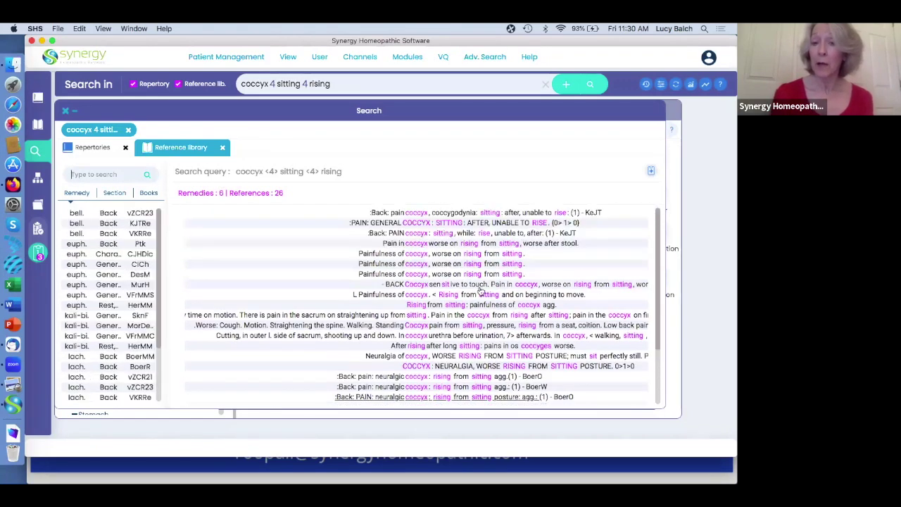
pyautogui.click(652, 173)
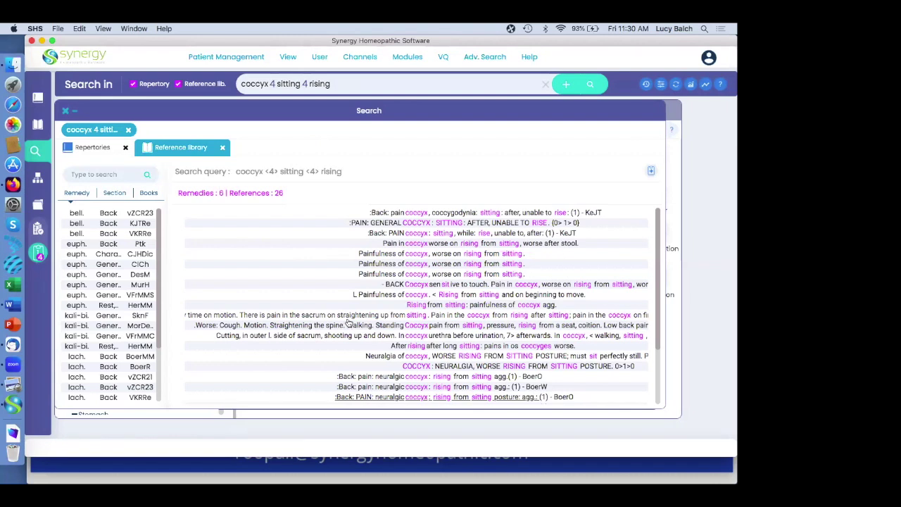
# Add the coccyx search results to the clipboard and open Clipboard 1's four-rubric remedy graph.
pyautogui.click(651, 173)
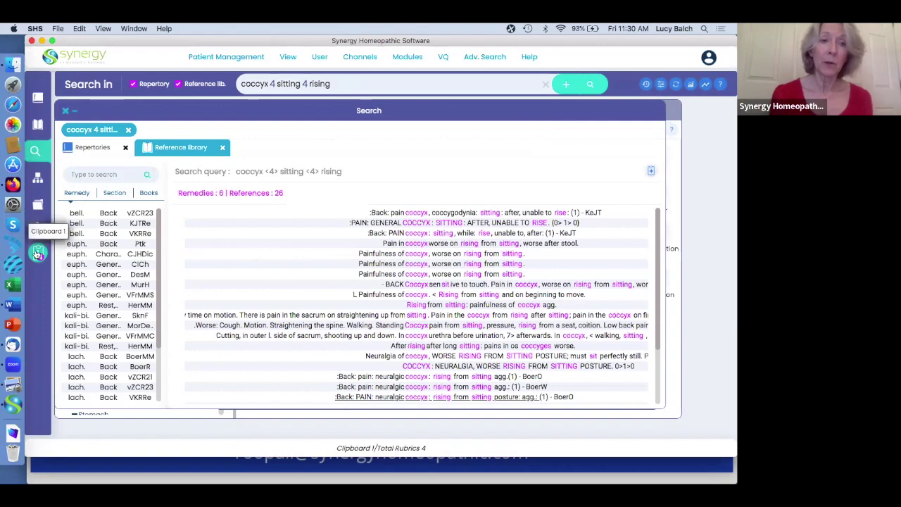
pyautogui.click(38, 254)
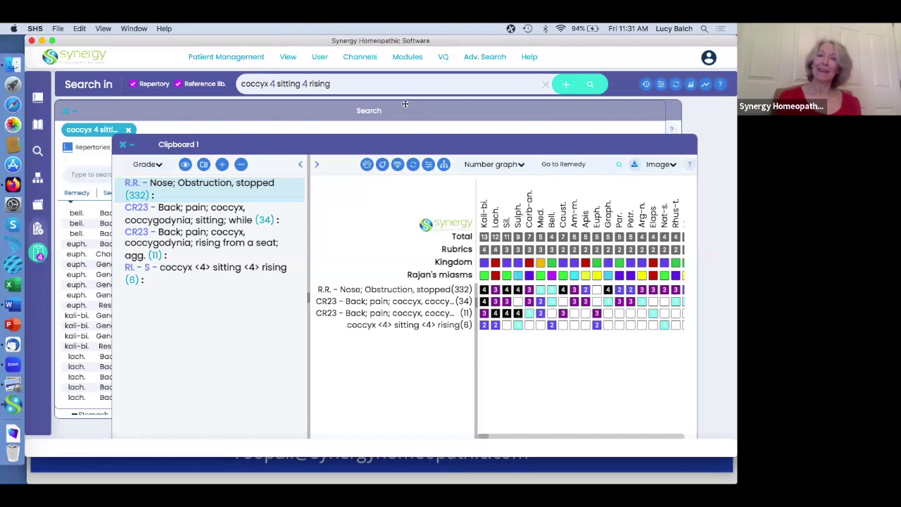
# Search 'leucorrea cheese', finding 1 Female rubric, leucorrhea smelling like old cheese, with 6 remedies.
pyautogui.click(545, 84)
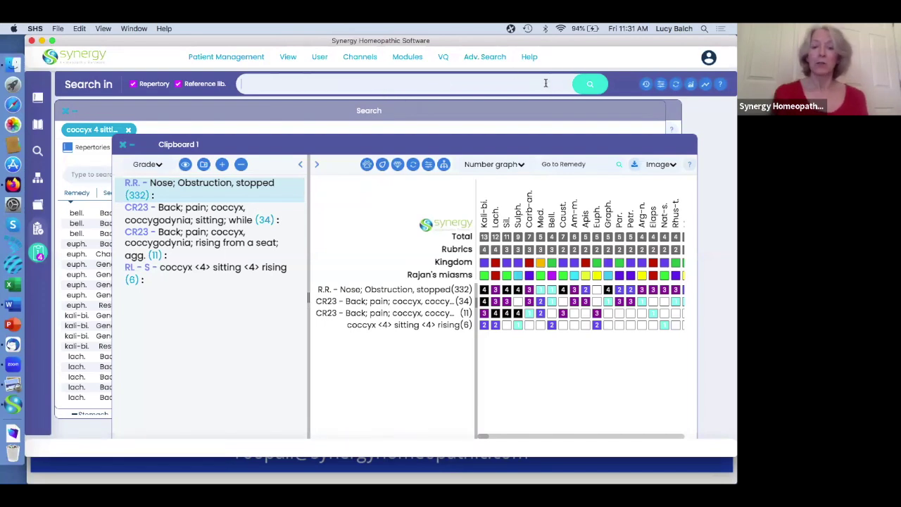
pyautogui.write('leu')
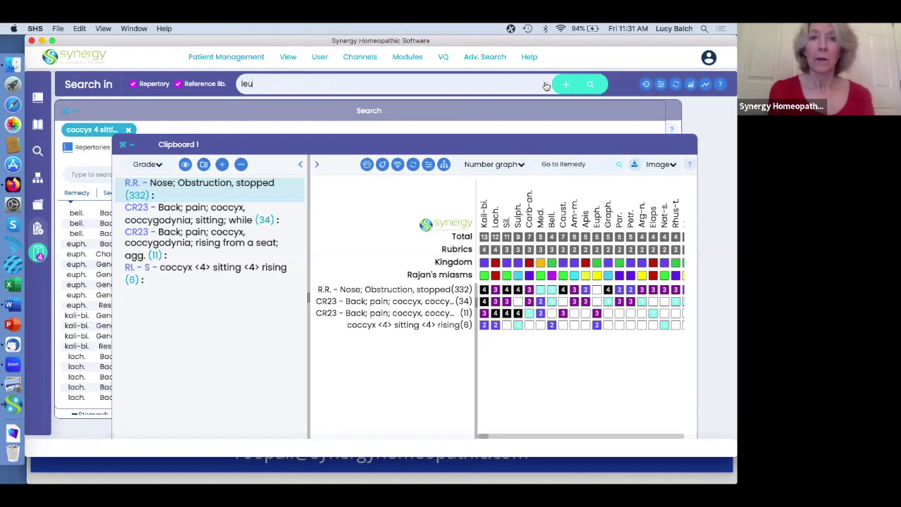
pyautogui.write('c')
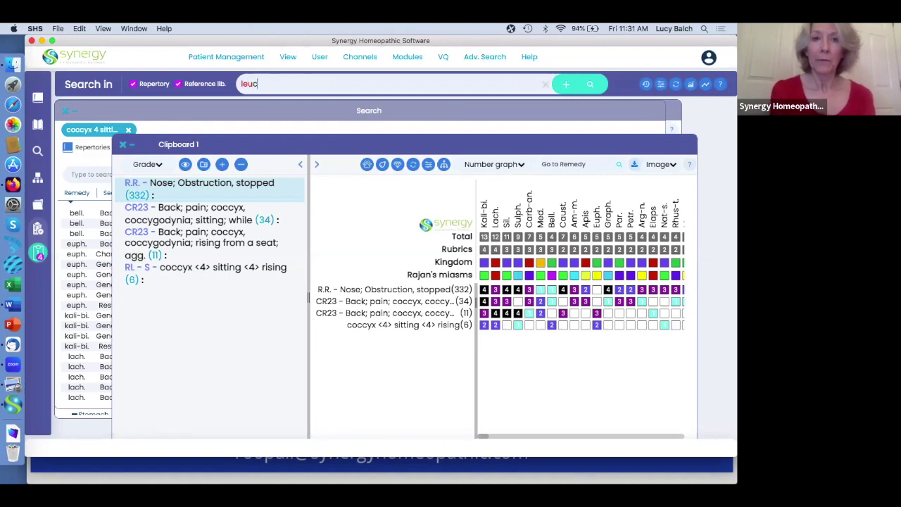
pyautogui.write('o')
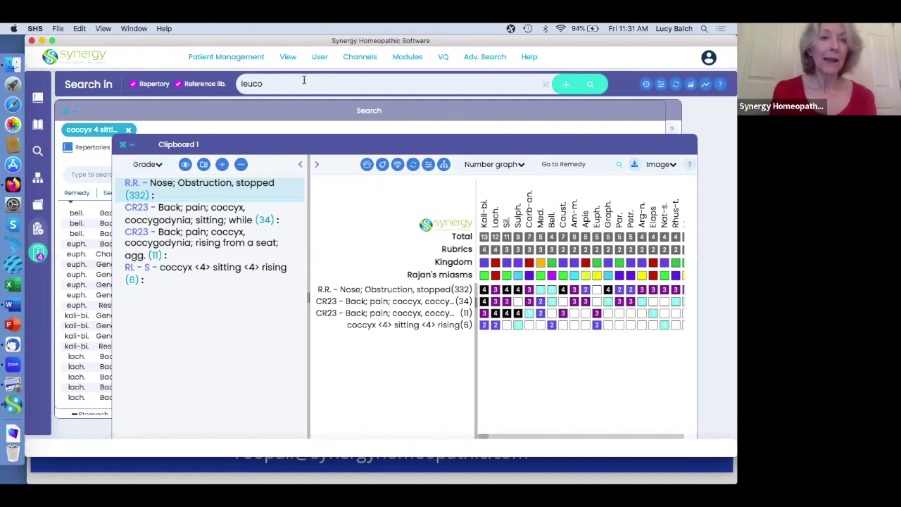
pyautogui.click(38, 100)
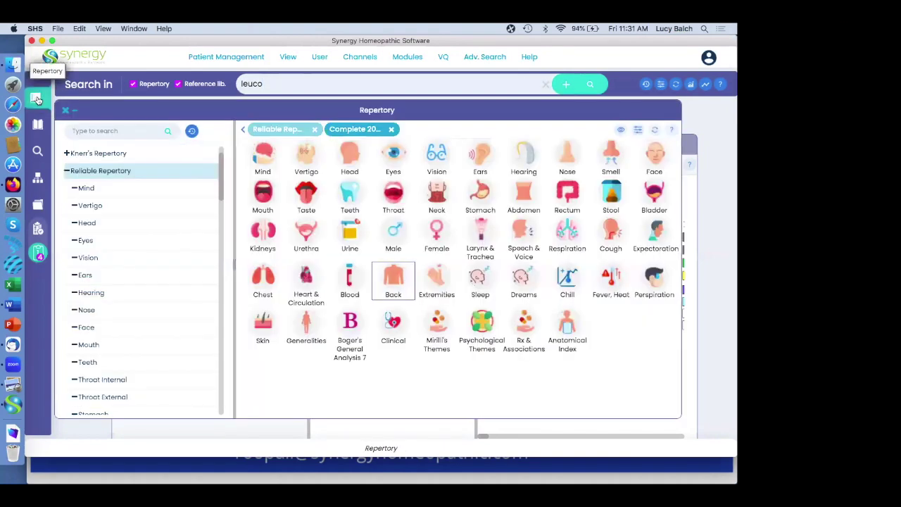
pyautogui.click(285, 83)
pyautogui.write('rrea')
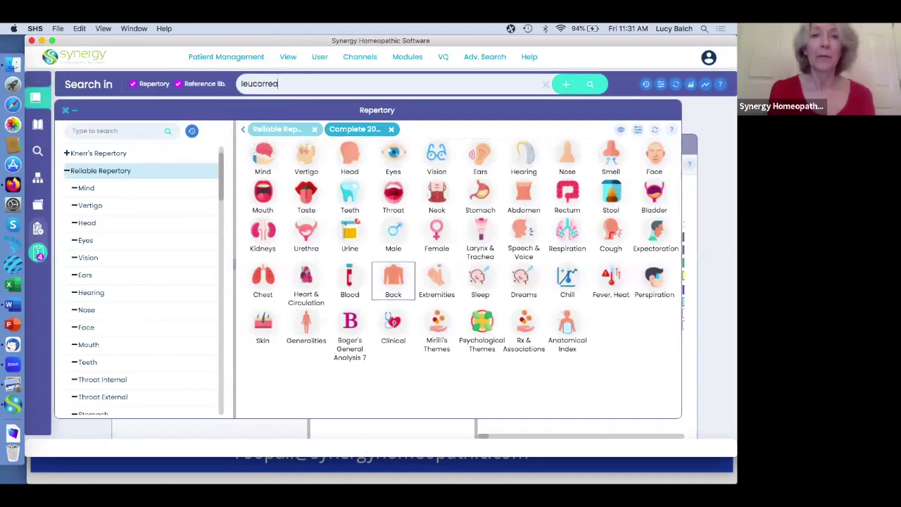
pyautogui.press('Escape')
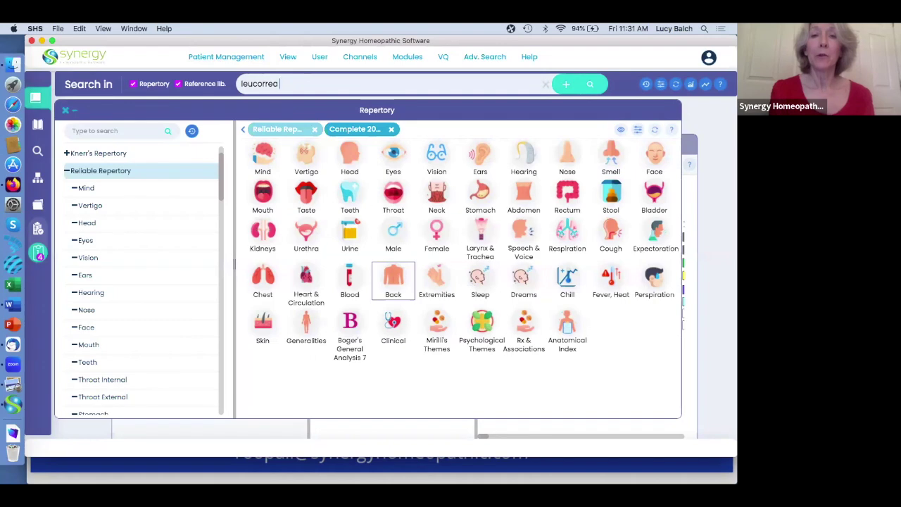
pyautogui.write('cheese')
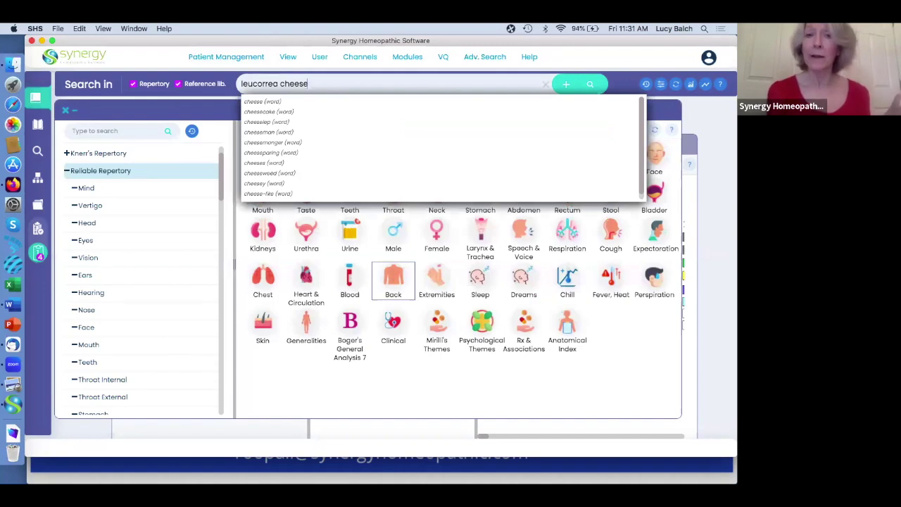
pyautogui.press('Escape')
pyautogui.press('Return')
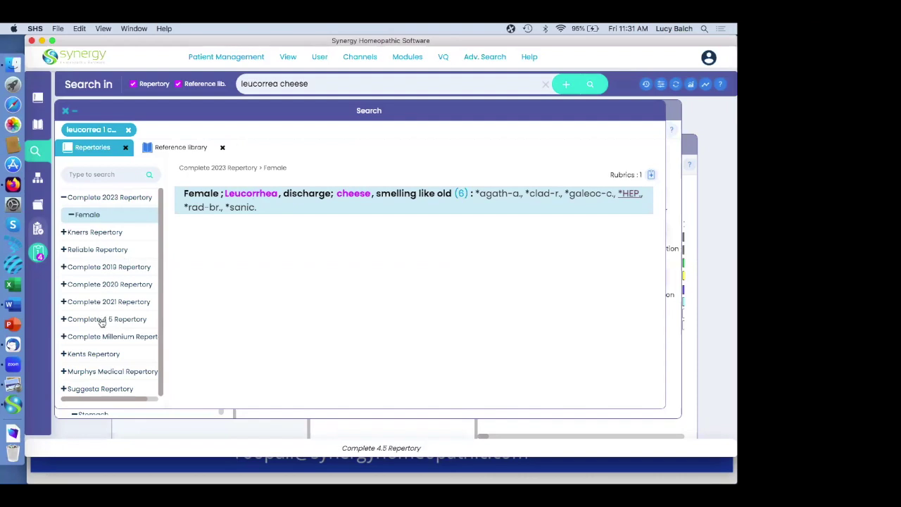
# Compare the Reliable and Murphy's Medical cheese rubrics, then insert 4 between leucorrea and cheese.
pyautogui.click(84, 249)
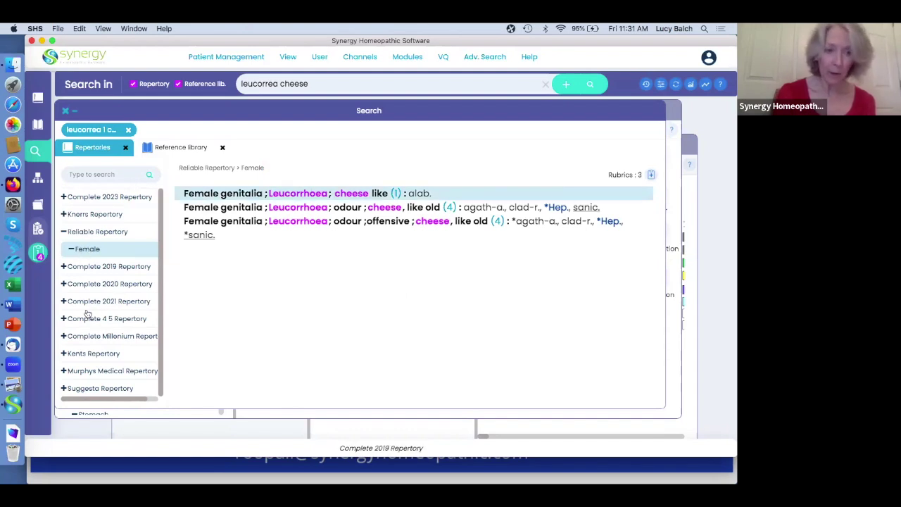
pyautogui.click(97, 371)
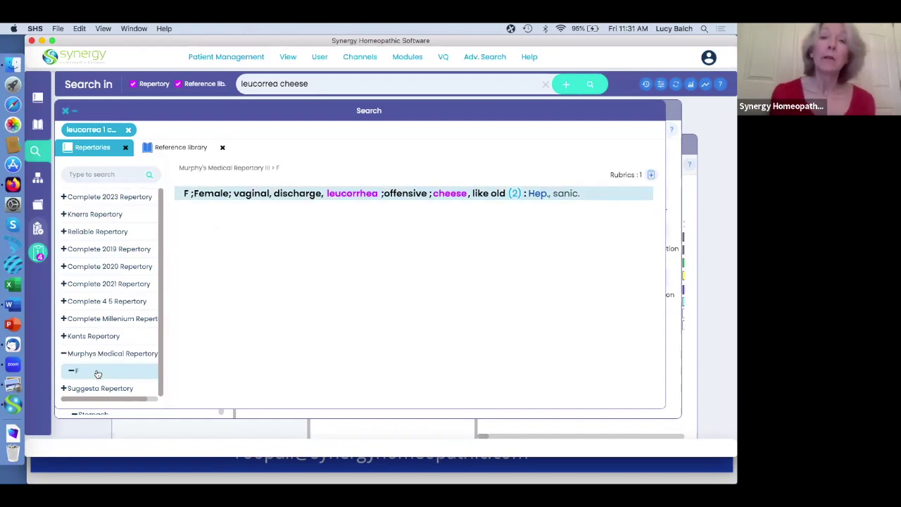
pyautogui.click(280, 83)
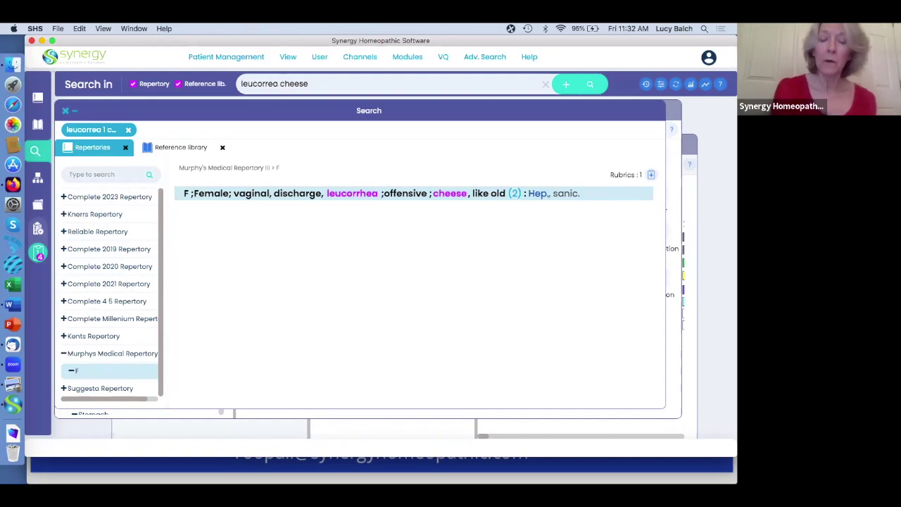
pyautogui.write('4')
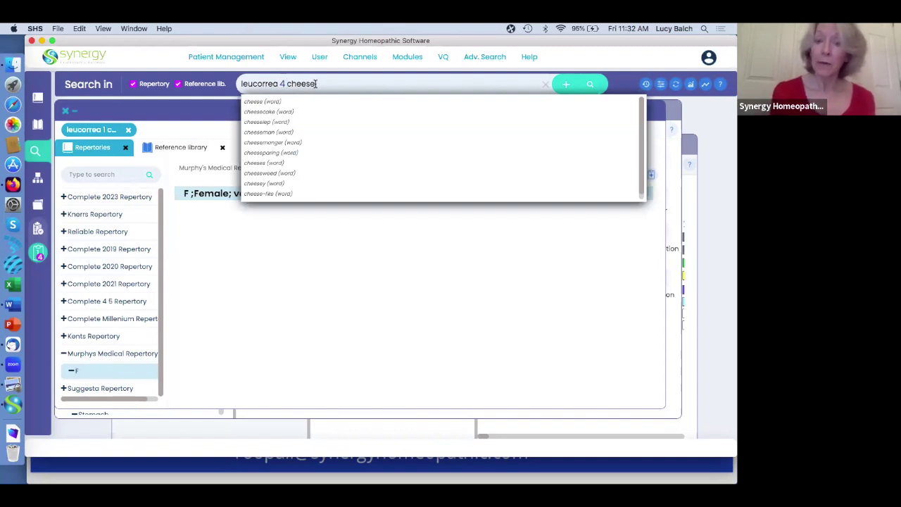
# Run 'leucorrea 4 cheese' and scroll its reference library results: 8 remedies, 42 references.
pyautogui.press('Return')
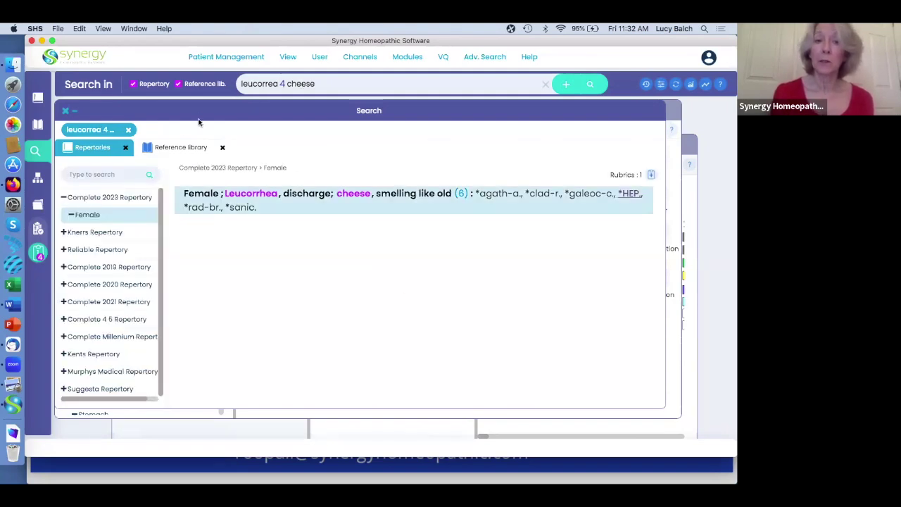
pyautogui.click(181, 148)
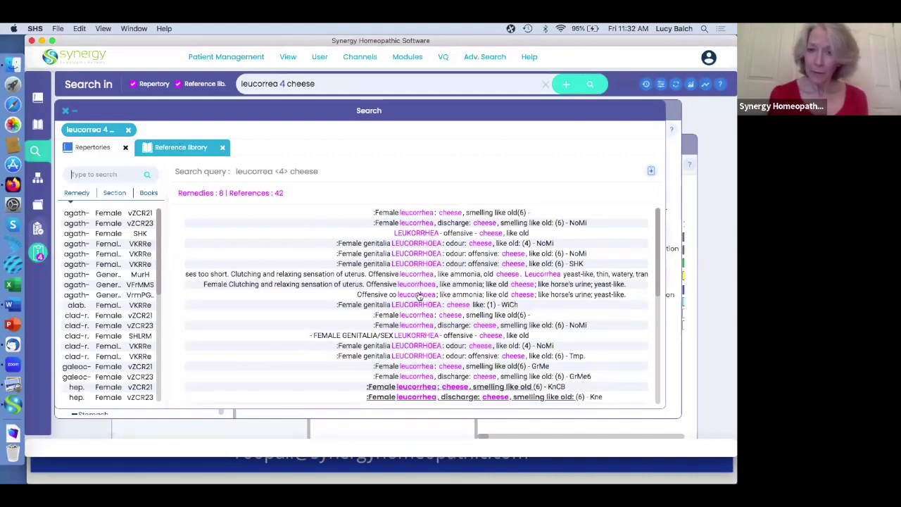
pyautogui.scroll(-2, 421, 304)
pyautogui.scroll(-3, 421, 304)
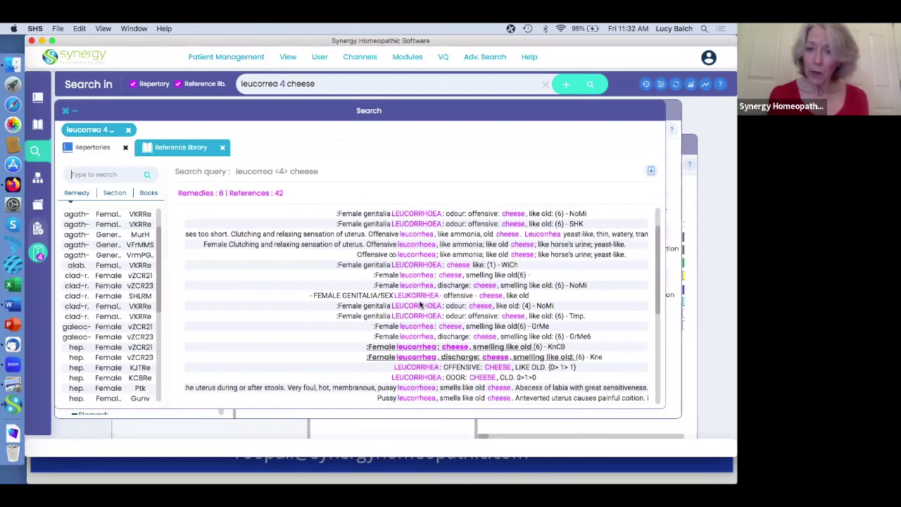
pyautogui.scroll(-4, 421, 304)
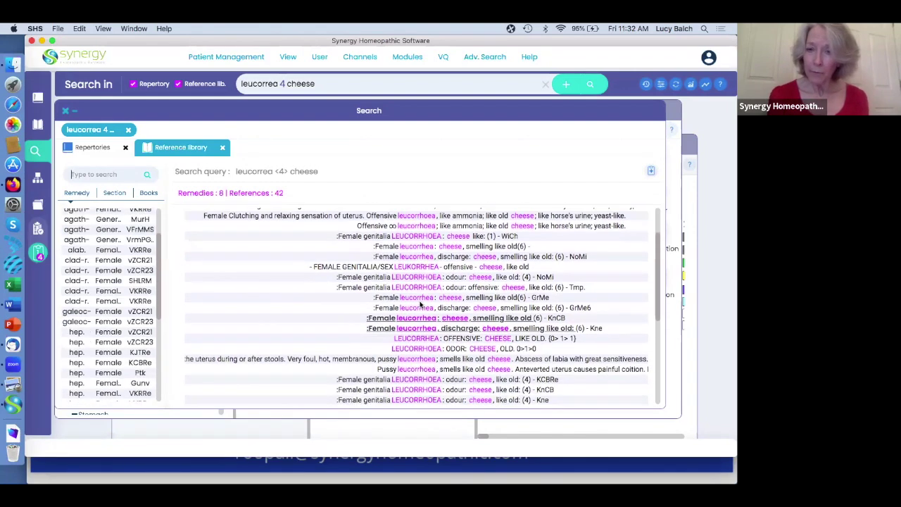
pyautogui.scroll(-6, 421, 304)
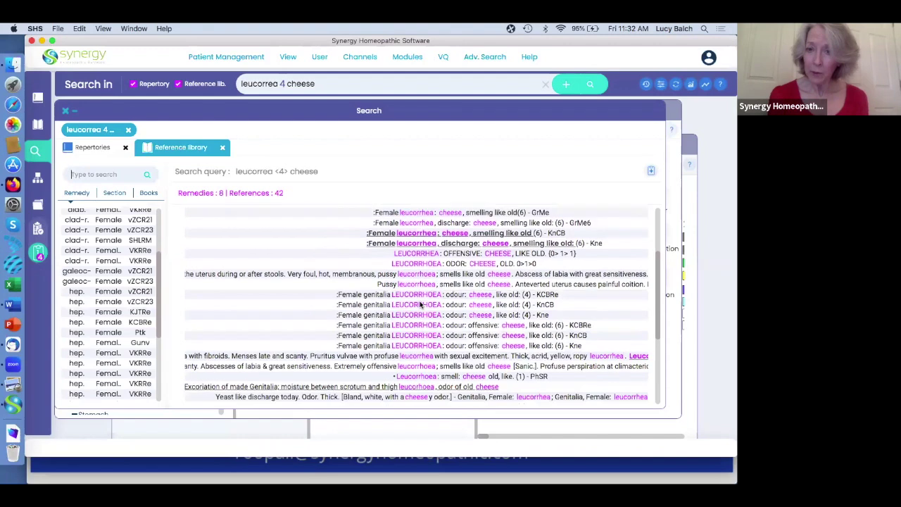
pyautogui.scroll(-6, 421, 304)
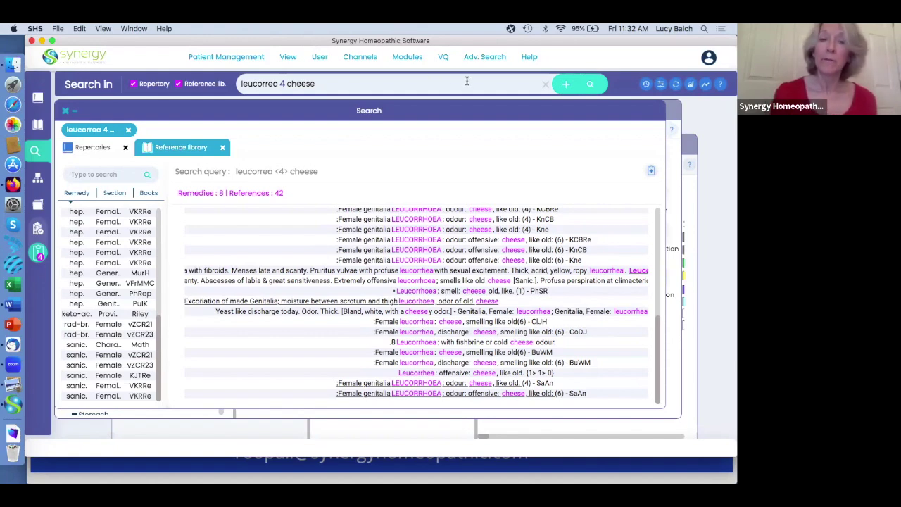
# Replace the leucorrea query with a new 'cheese' search and run it.
pyautogui.click(546, 85)
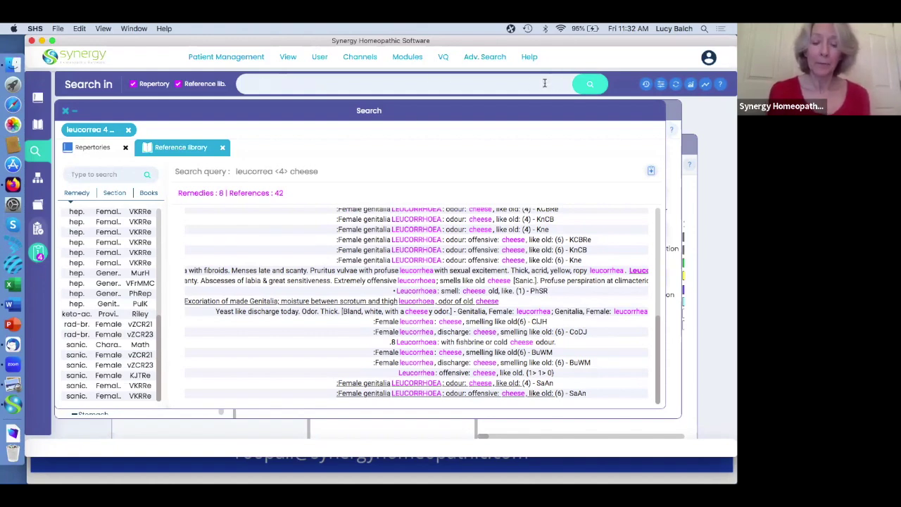
pyautogui.write('cheese agg')
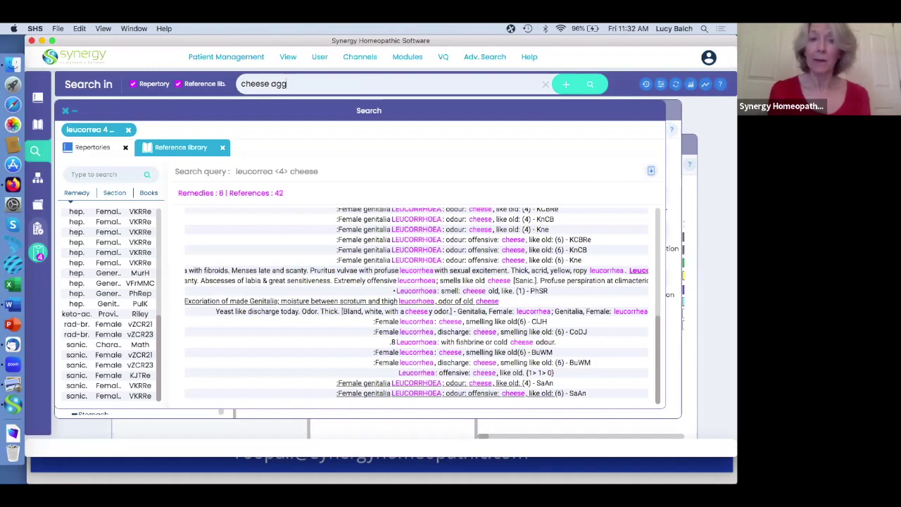
pyautogui.press('Return')
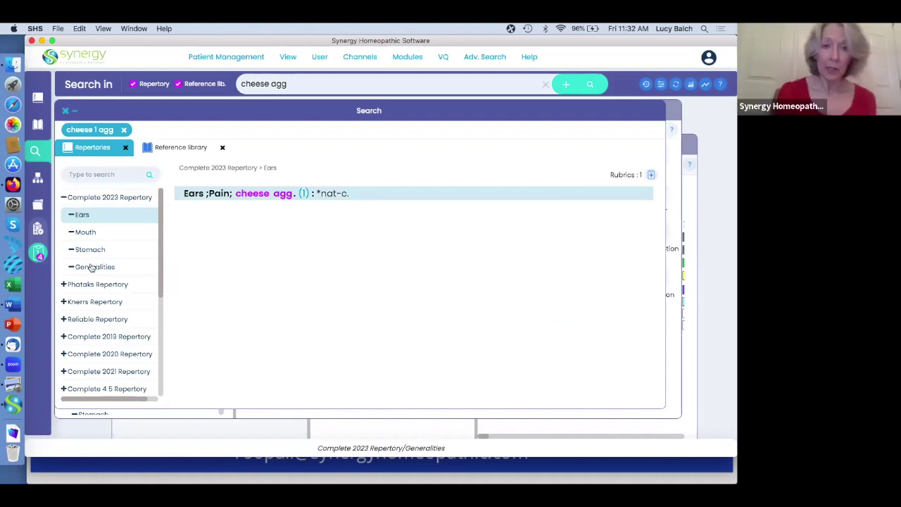
# Add the Generalities 'cheese agg.' rubric (37 remedies) to the clipboard and clear the search text.
pyautogui.click(92, 267)
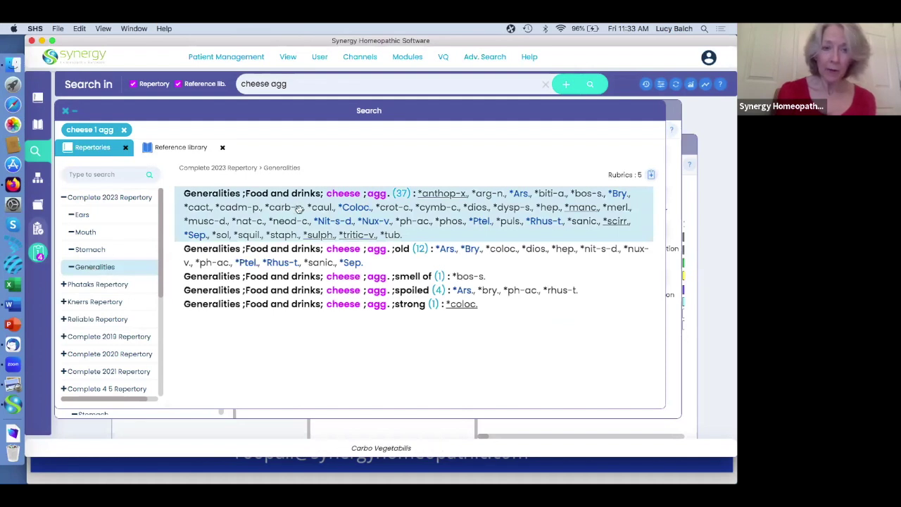
pyautogui.click(90, 251)
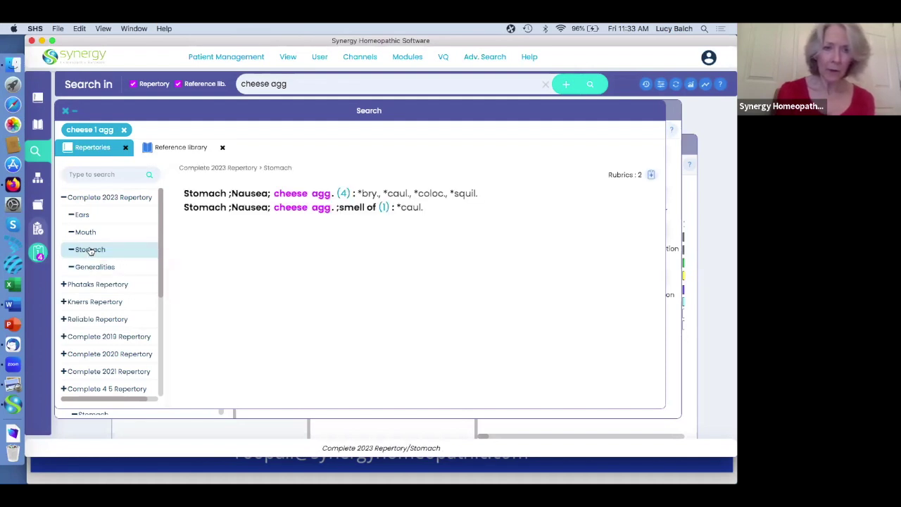
pyautogui.click(91, 268)
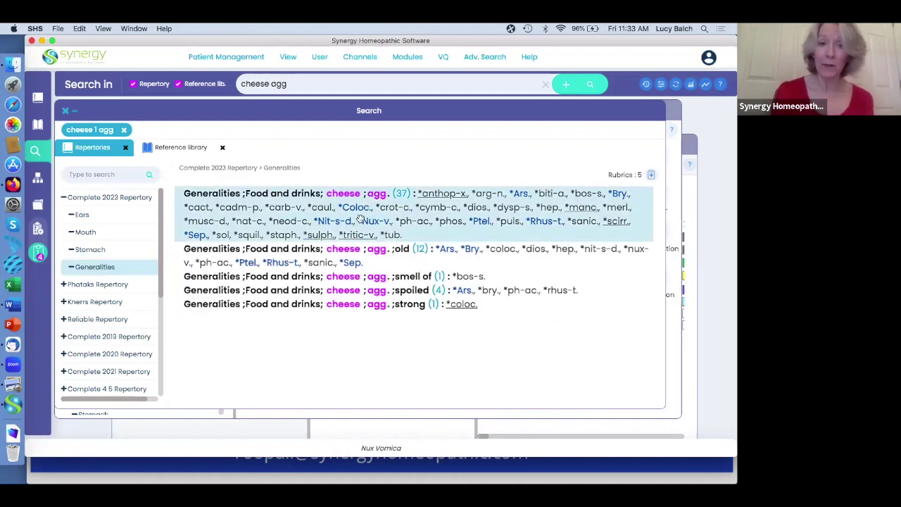
pyautogui.doubleClick(360, 219)
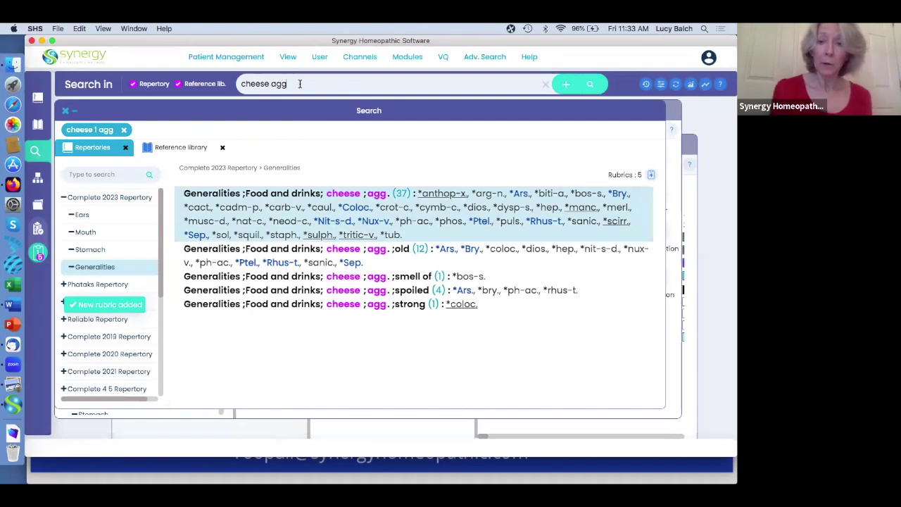
pyautogui.press('BackSpace')
pyautogui.press('BackSpace')
pyautogui.press('BackSpace')
pyautogui.press('BackSpace')
pyautogui.press('BackSpace')
pyautogui.press('BackSpace')
pyautogui.press('BackSpace')
pyautogui.press('BackSpace')
pyautogui.press('BackSpace')
pyautogui.press('BackSpace')
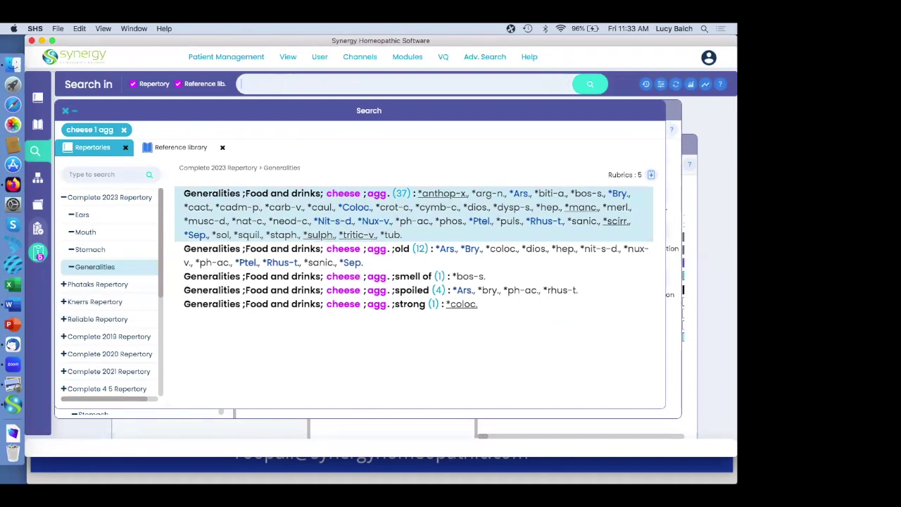
# Search 'leucorrea eating', compare Reliable, Suggesta and Murphy's rubrics, then view its 4 reference library matches.
pyautogui.write('leucorr')
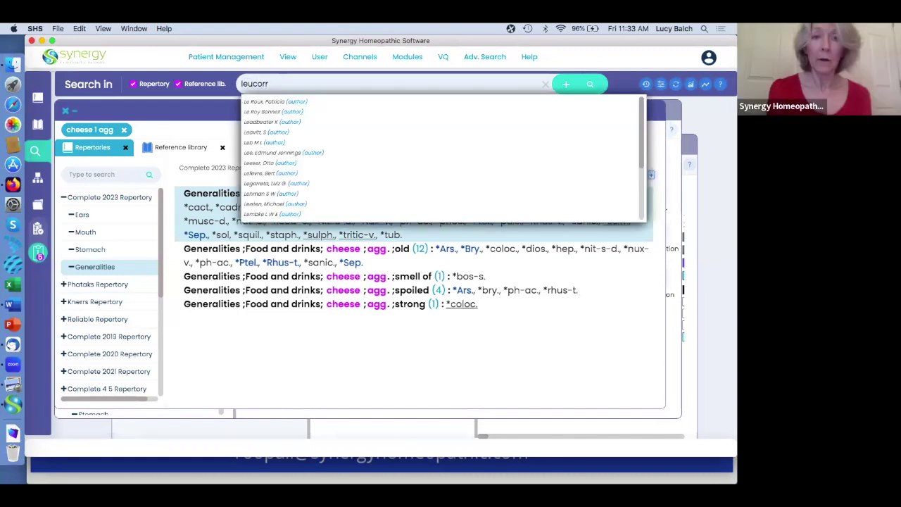
pyautogui.write('ed')
pyautogui.write(' eating')
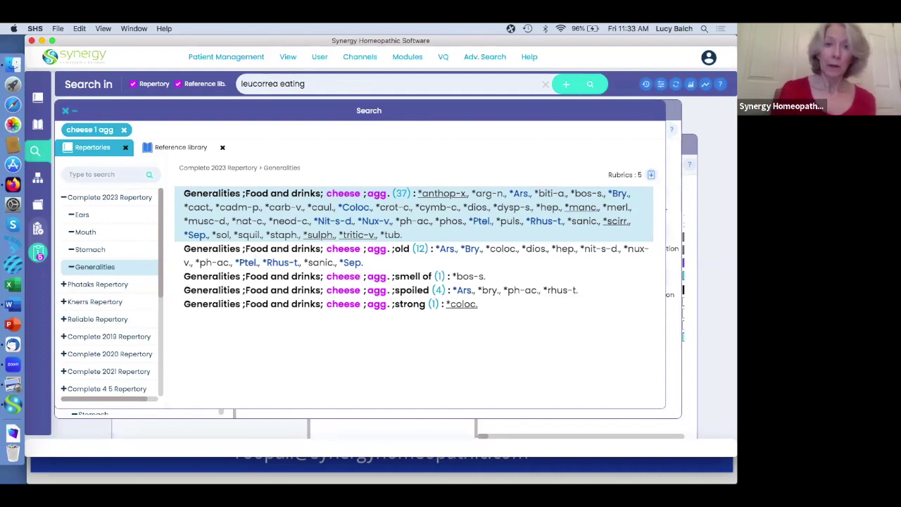
pyautogui.press('Return')
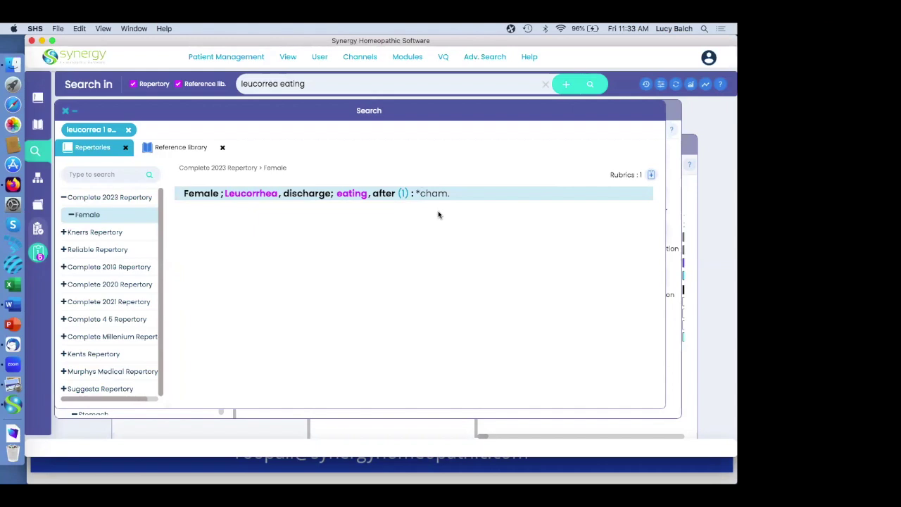
pyautogui.click(104, 250)
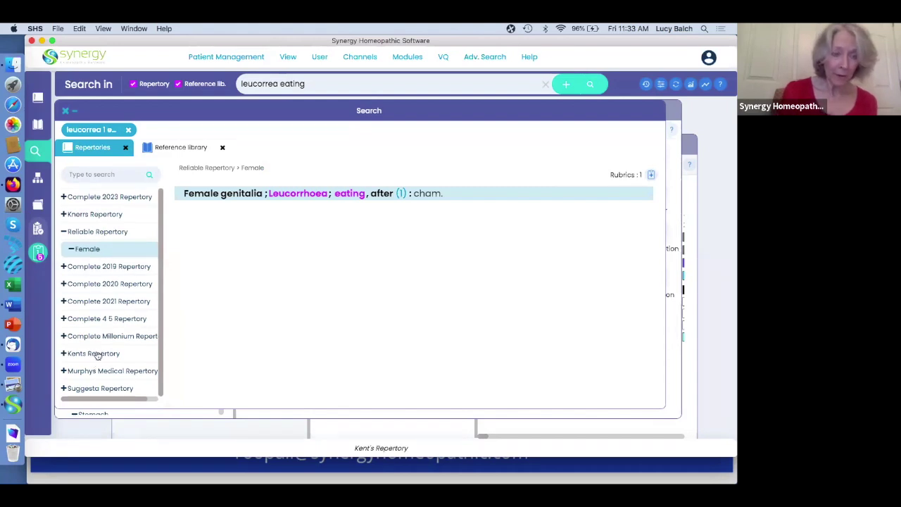
pyautogui.click(85, 389)
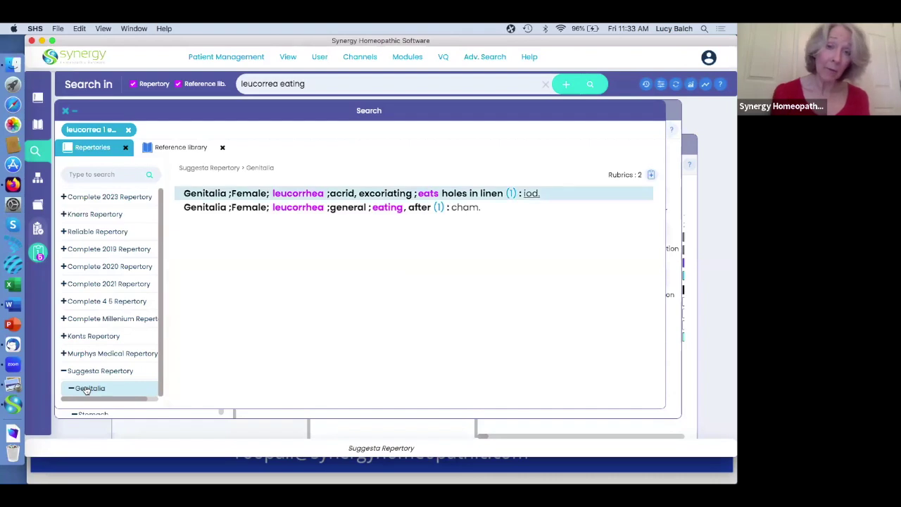
pyautogui.click(100, 354)
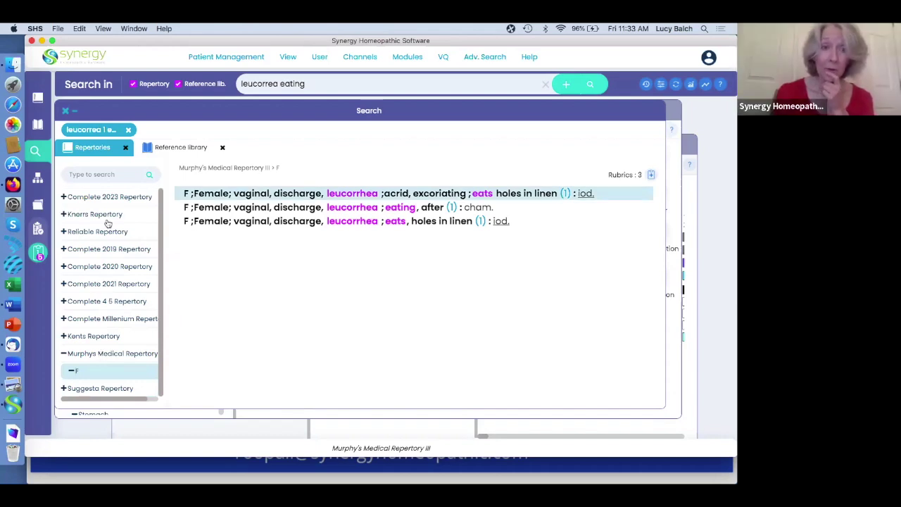
pyautogui.click(178, 148)
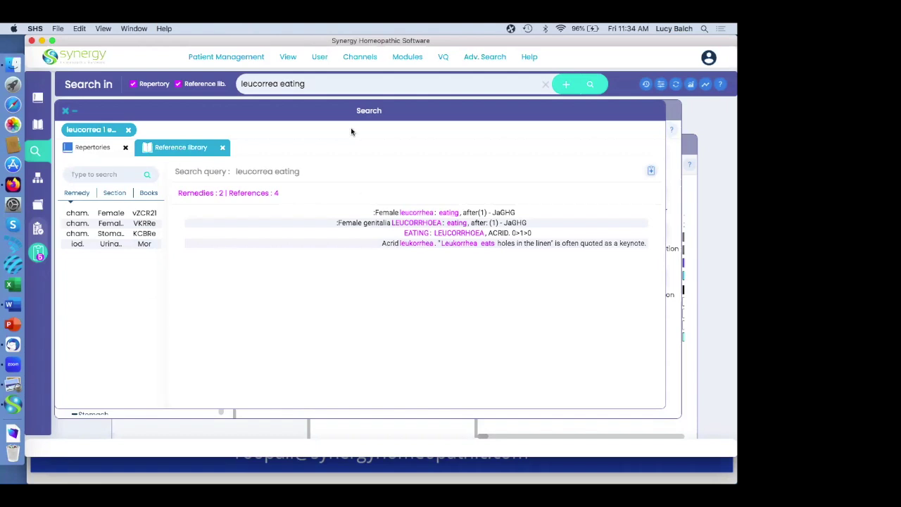
# Rerun the search as 'leucorrea <4> eating' and scroll its 22 reference library matches across 7 remedies.
pyautogui.click(281, 84)
pyautogui.write('4')
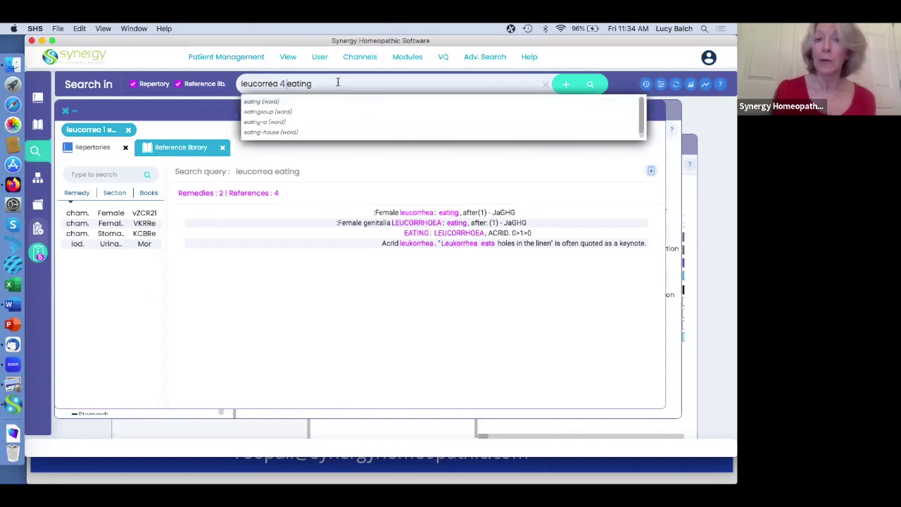
pyautogui.press('Escape')
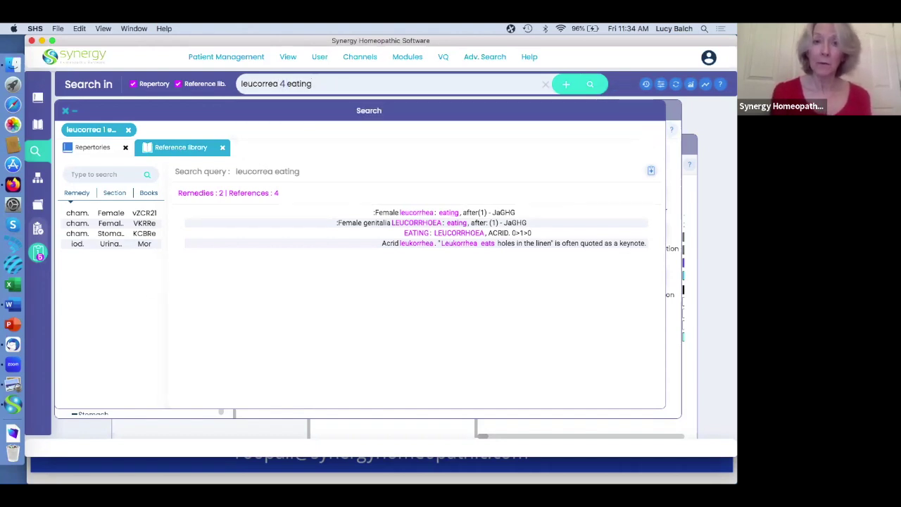
pyautogui.press('Return')
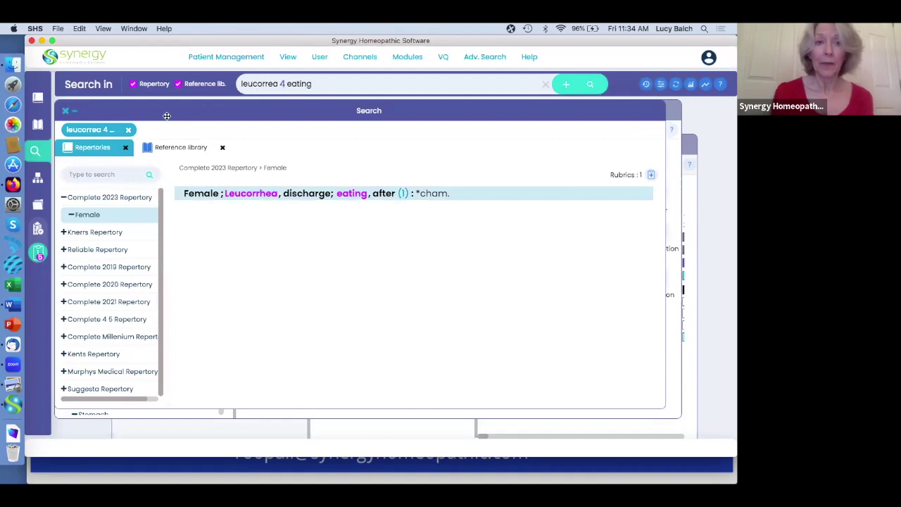
pyautogui.click(174, 145)
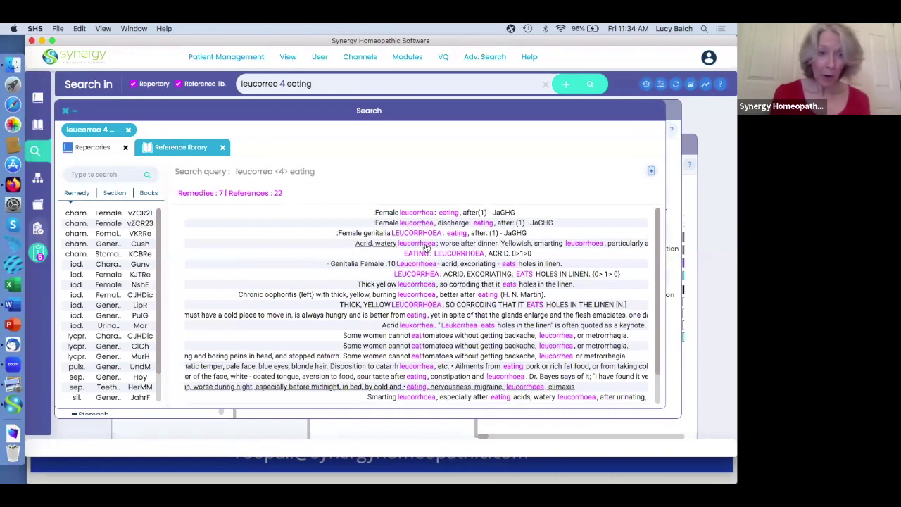
pyautogui.scroll(-3, 434, 303)
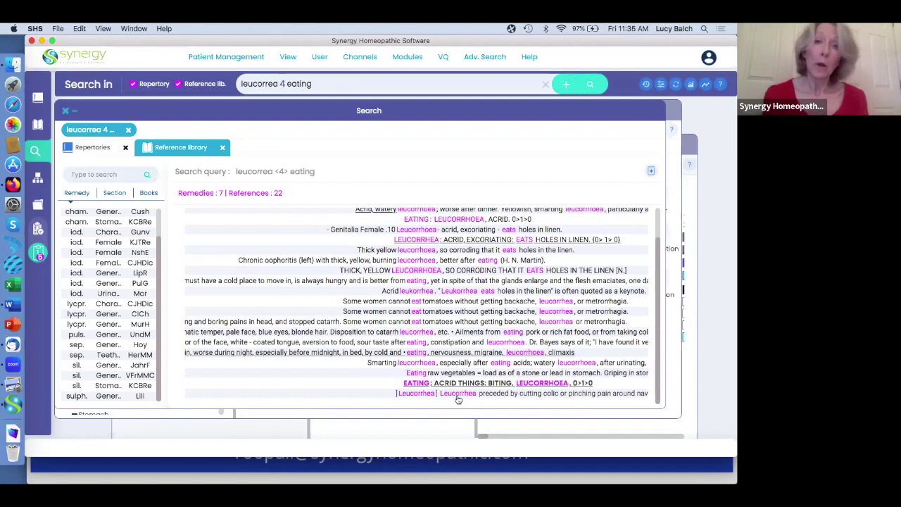
# Jump the Clipboard 1 repertorization grid to Cham. by typing 'cha', then bring the search results forward.
pyautogui.click(39, 255)
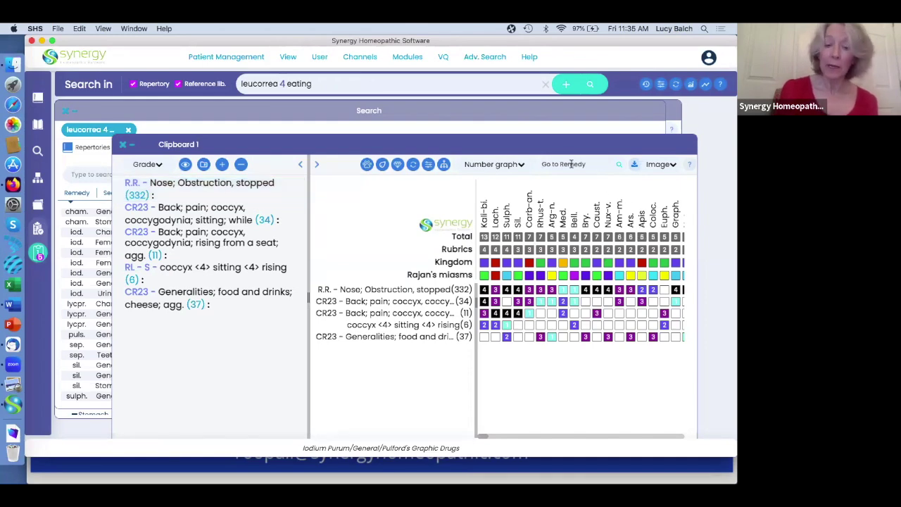
pyautogui.write('cham')
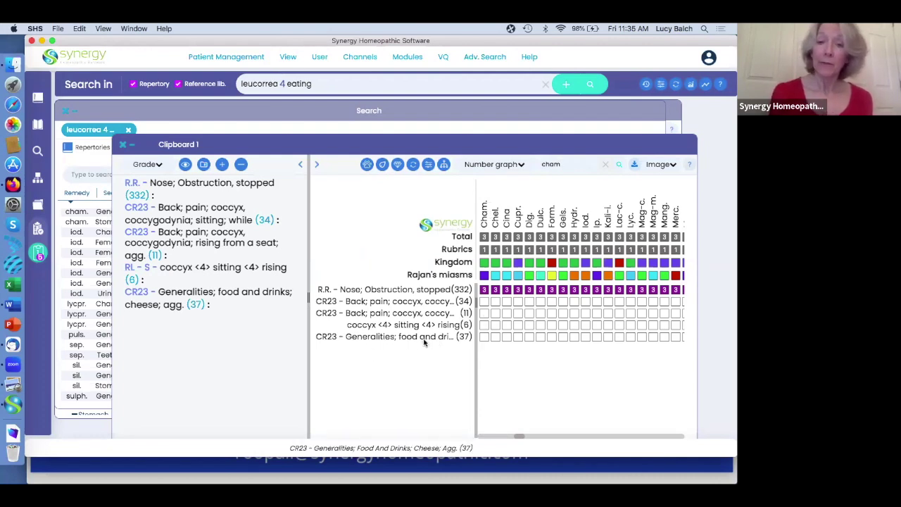
pyautogui.click(185, 116)
pyautogui.scroll(3, 172, 257)
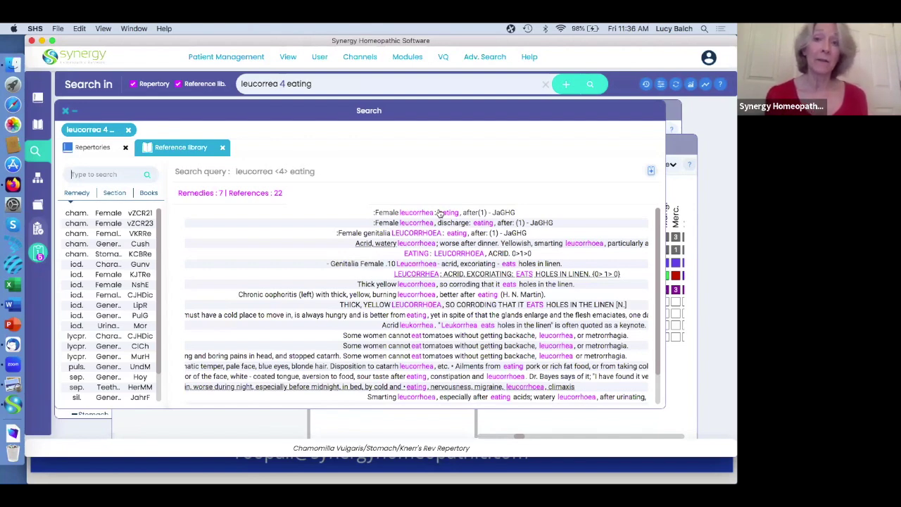
# Trim the query to just 'leucorrea' and rerun it, listing 14 Mind rubrics.
pyautogui.click(39, 254)
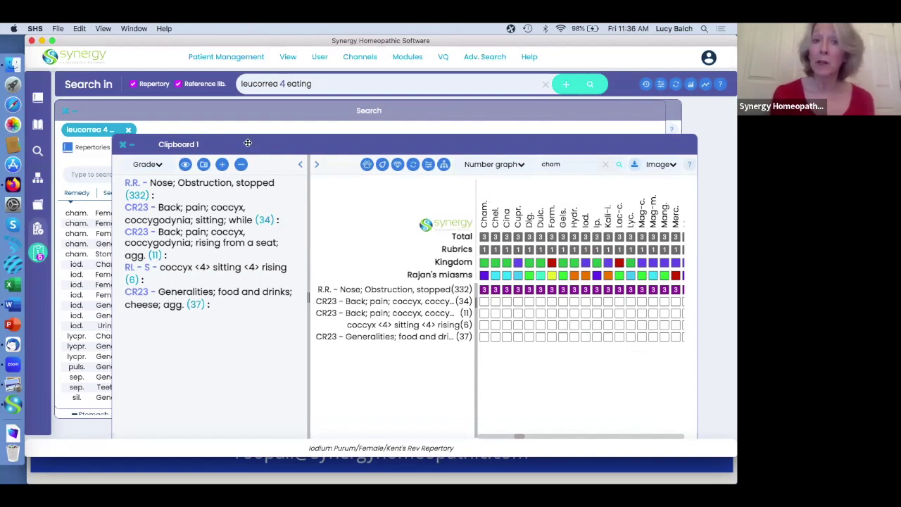
pyautogui.click(314, 84)
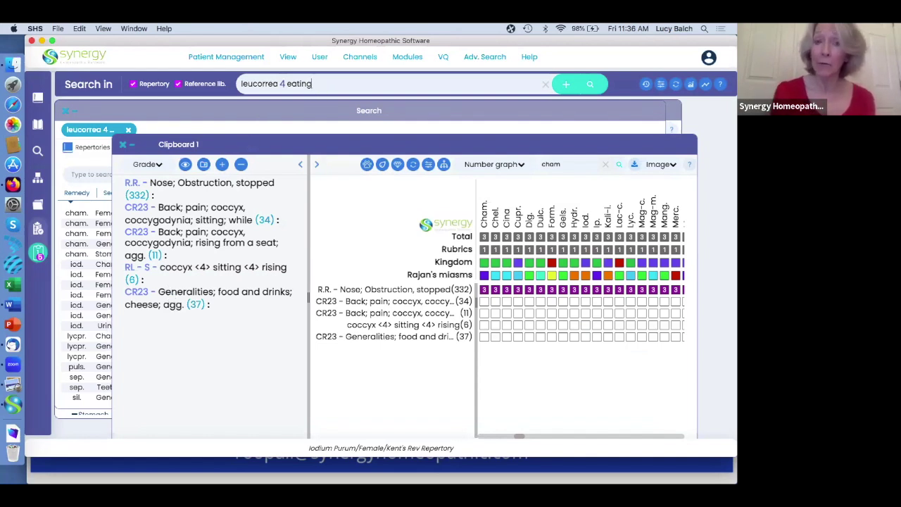
pyautogui.press('BackSpace')
pyautogui.press('BackSpace')
pyautogui.press('BackSpace')
pyautogui.press('BackSpace')
pyautogui.press('BackSpace')
pyautogui.press('BackSpace')
pyautogui.press('BackSpace')
pyautogui.press('BackSpace')
pyautogui.press('BackSpace')
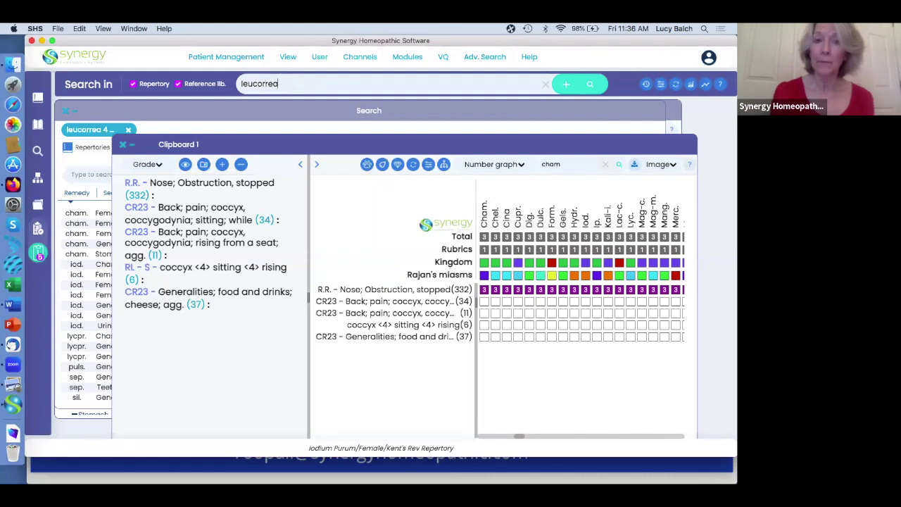
pyautogui.press('Return')
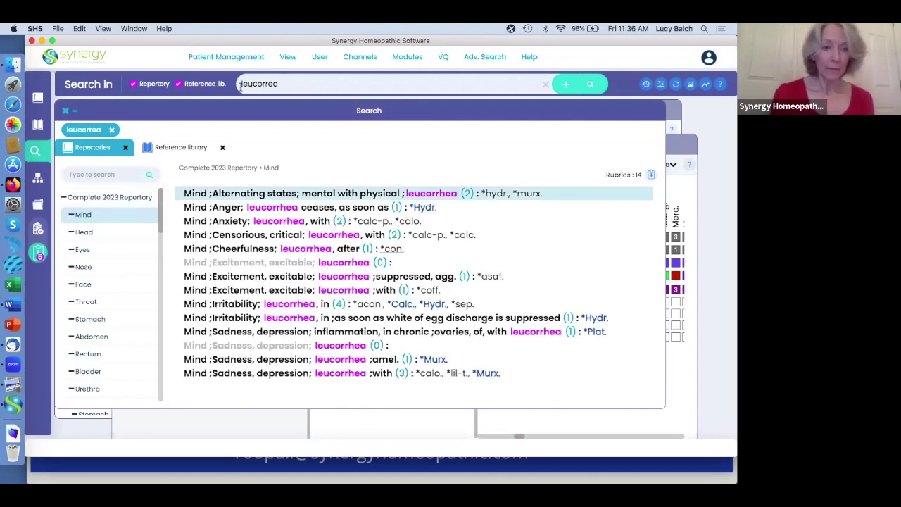
# Show the Female leucorrhea rubrics and add Leucorrhea, discharge (616) to Clipboard 1.
pyautogui.scroll(-3, 78, 350)
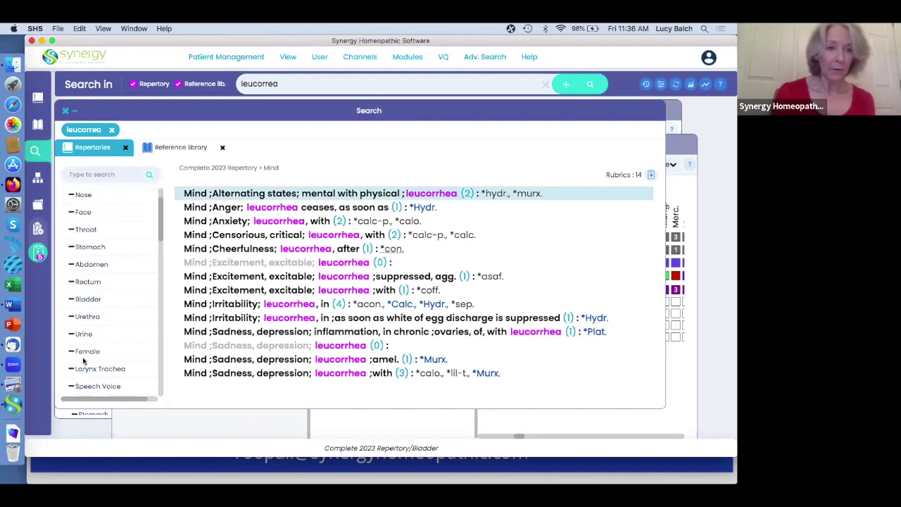
pyautogui.click(86, 351)
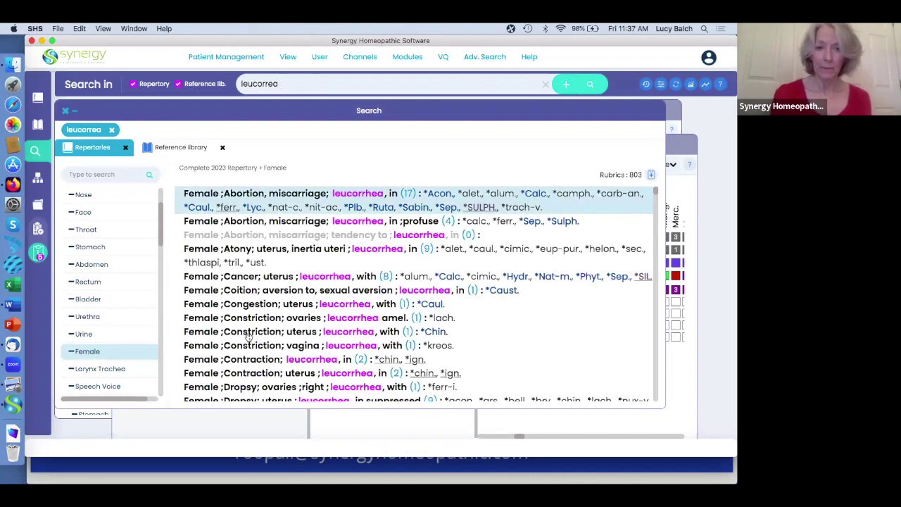
pyautogui.scroll(-5, 250, 340)
pyautogui.scroll(-10, 250, 340)
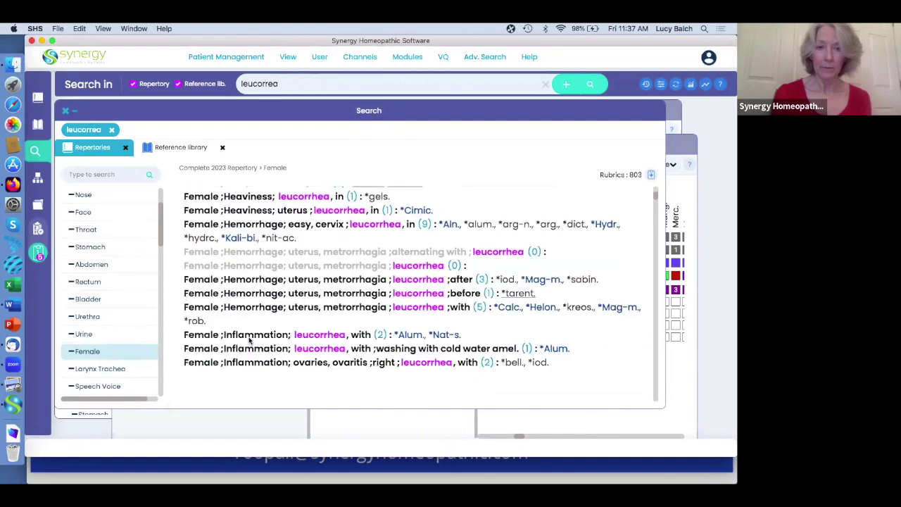
pyautogui.scroll(-8, 250, 340)
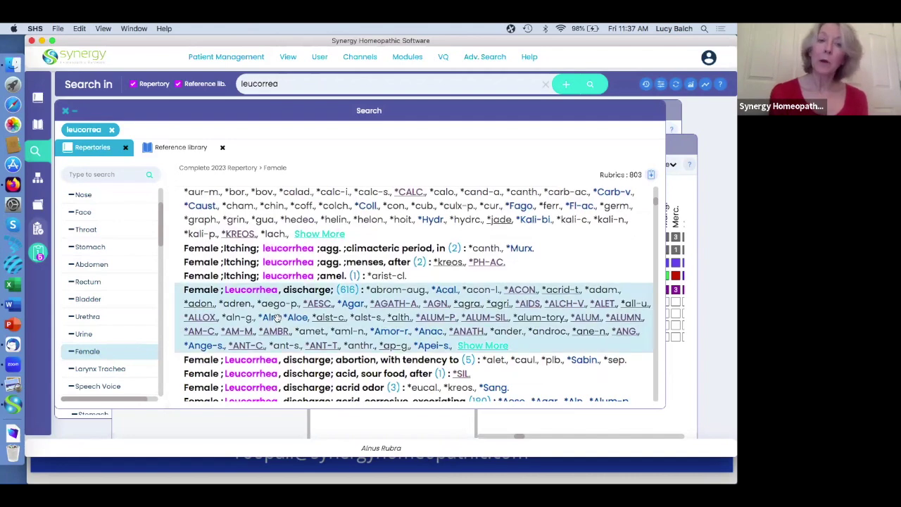
pyautogui.scroll(-3, 277, 318)
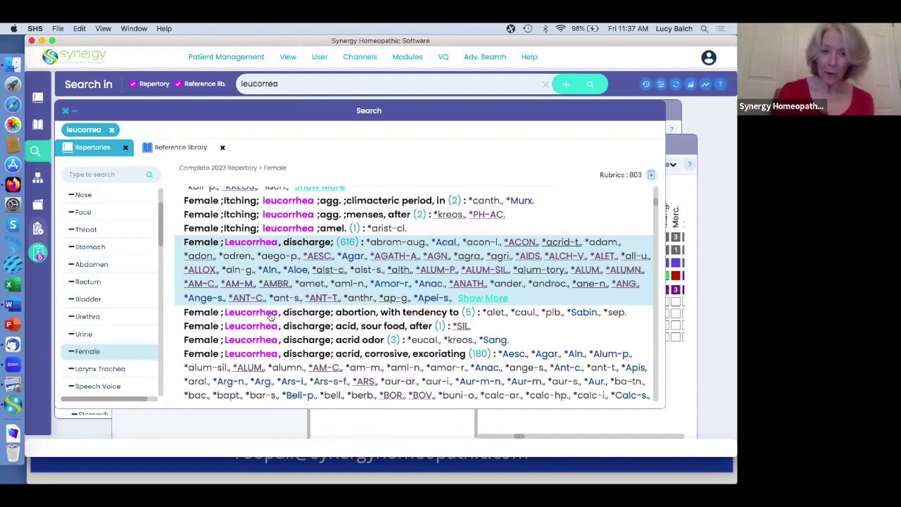
pyautogui.scroll(-3, 373, 355)
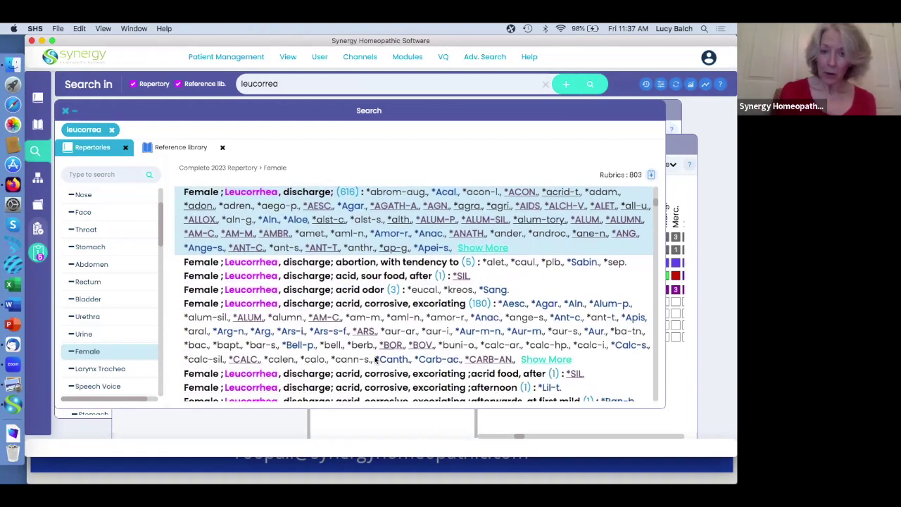
pyautogui.scroll(-8, 374, 358)
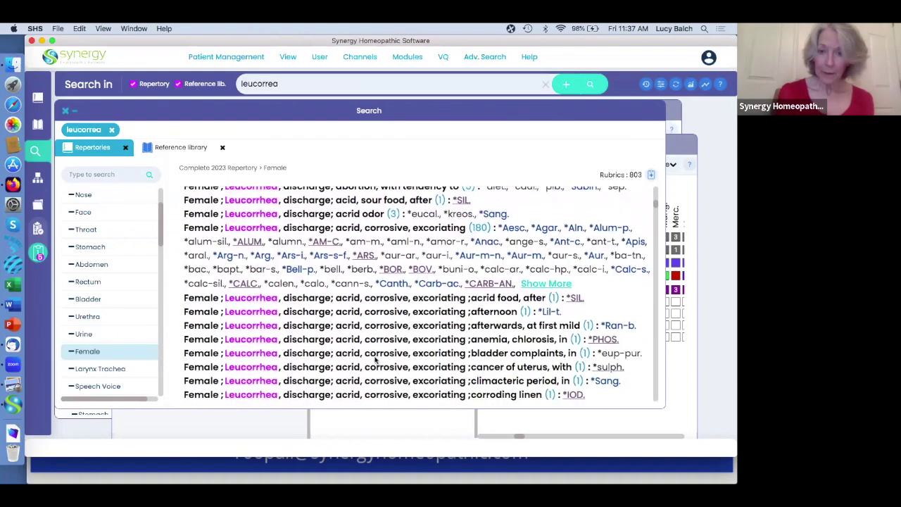
pyautogui.scroll(-10, 376, 360)
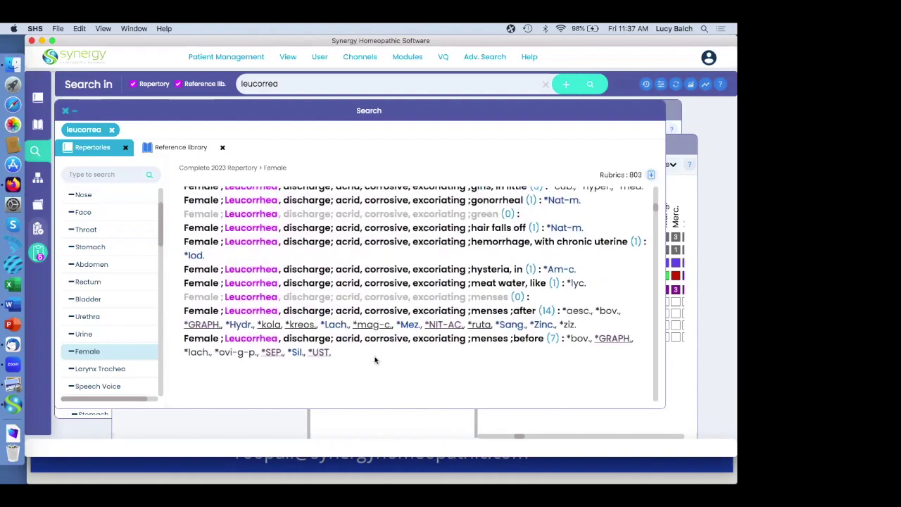
pyautogui.scroll(-6, 377, 360)
pyautogui.scroll(12, 376, 361)
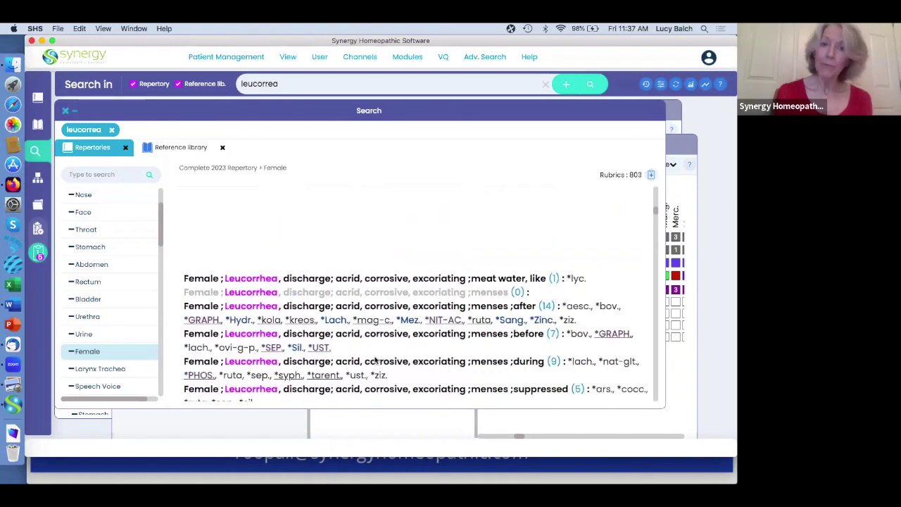
pyautogui.scroll(10, 377, 361)
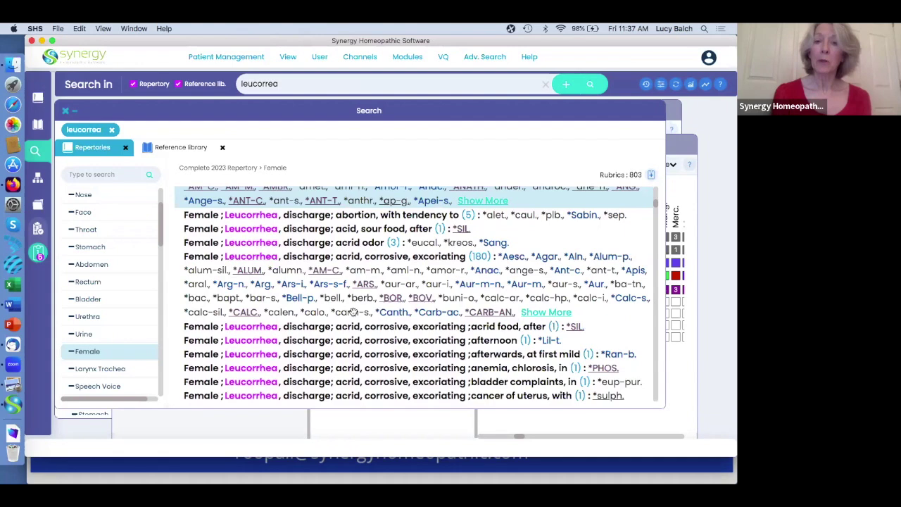
pyautogui.scroll(4, 331, 249)
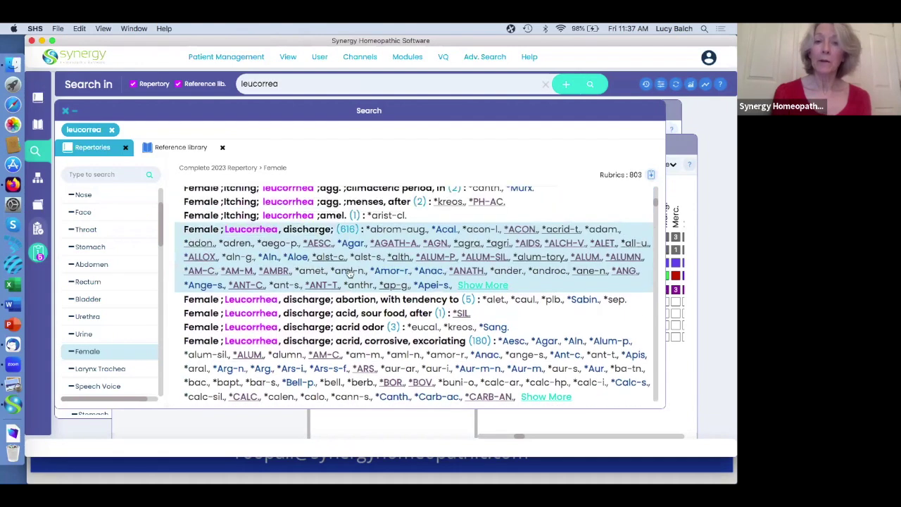
pyautogui.doubleClick(313, 252)
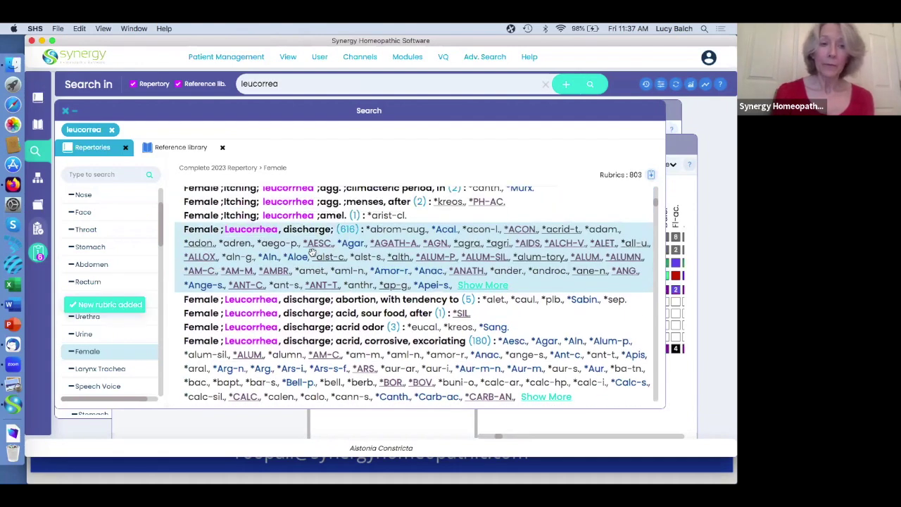
# Look up Lach. in the Clipboard 1 grid via Go to Remedy, then return to the search results.
pyautogui.click(39, 255)
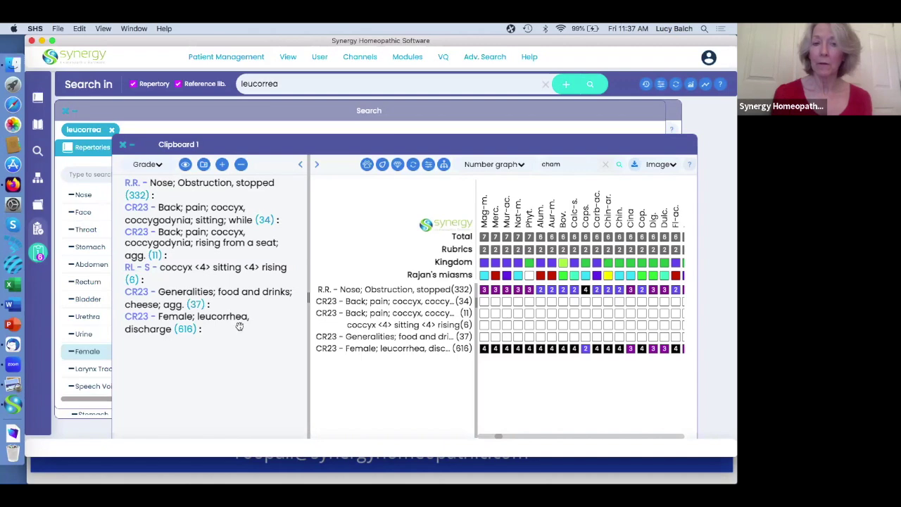
pyautogui.click(606, 165)
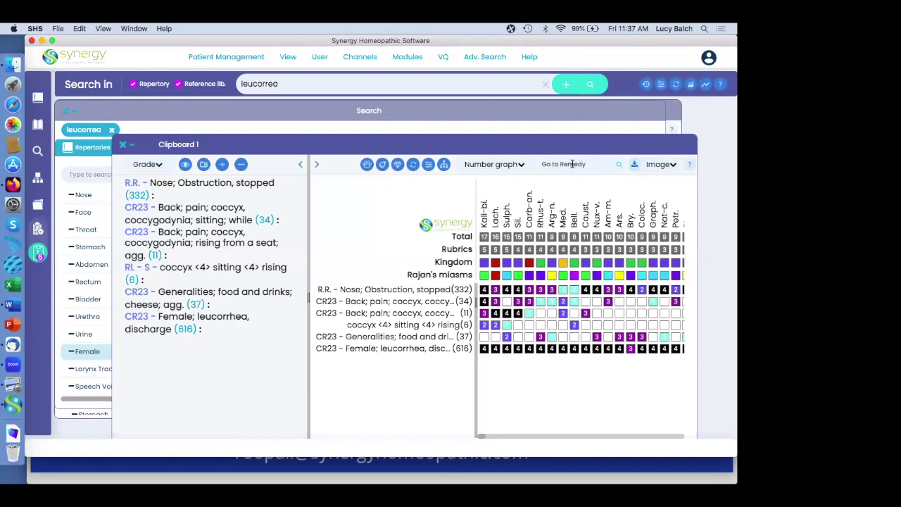
pyautogui.write('lach')
pyautogui.press('Return')
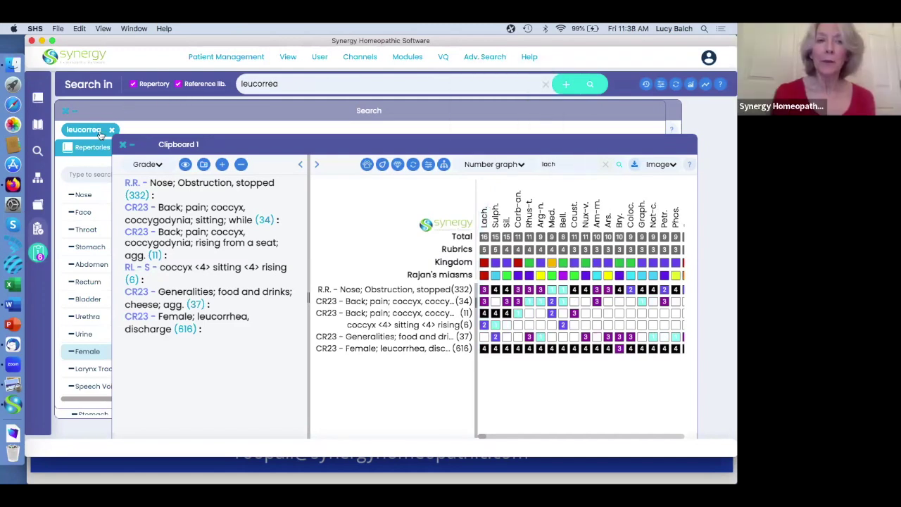
pyautogui.click(37, 150)
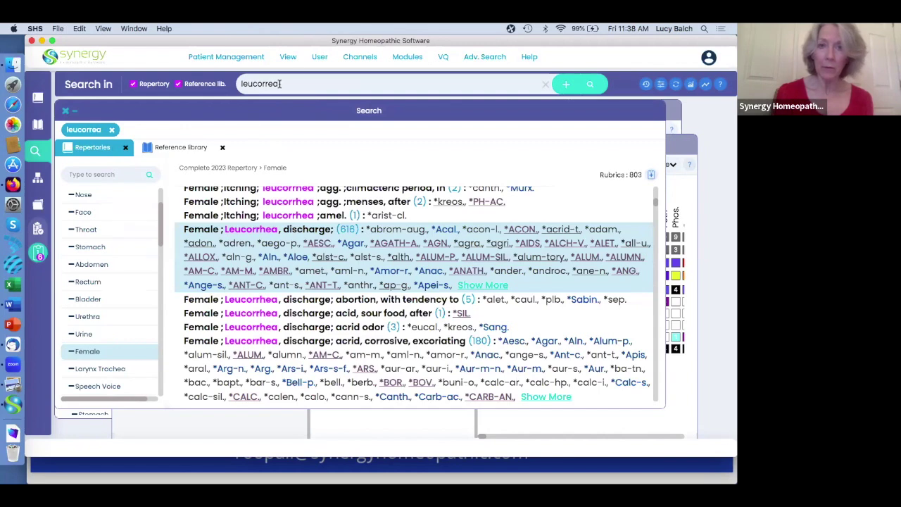
# Search 'discharge' restricted to the Female section, listing 716 Female rubrics.
pyautogui.click(544, 84)
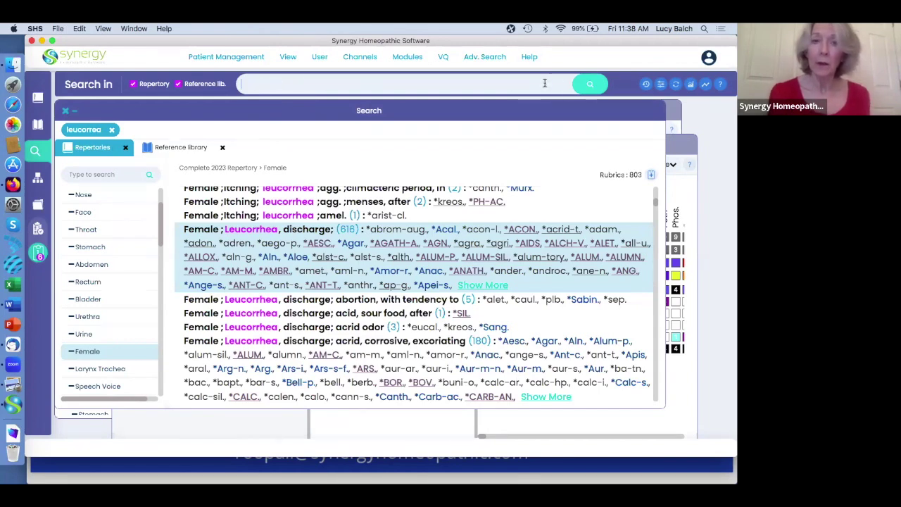
pyautogui.write('discharge')
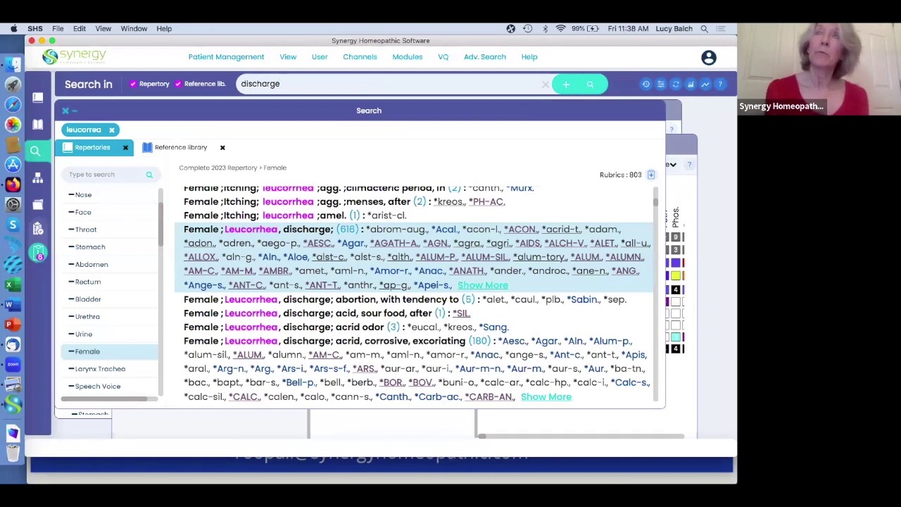
pyautogui.write(' female')
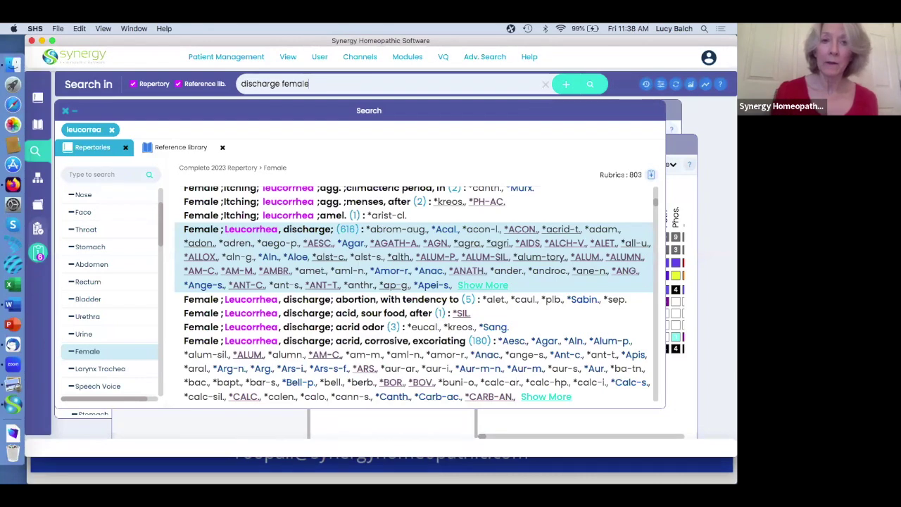
pyautogui.click(257, 102)
pyautogui.click(588, 85)
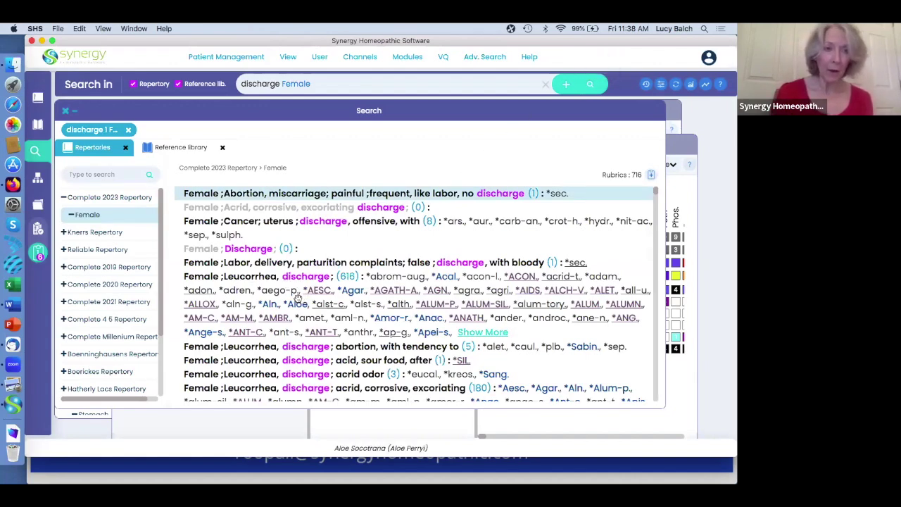
pyautogui.scroll(-1, 298, 299)
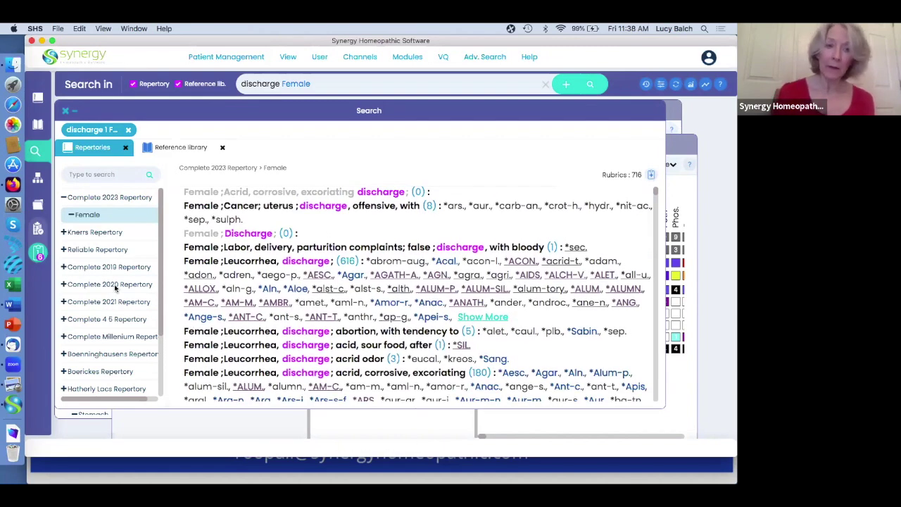
# Show Reliable Repertory's 81 Female discharge rubrics and drag Discharge; uterus (26) onto Clipboard 1.
pyautogui.click(90, 252)
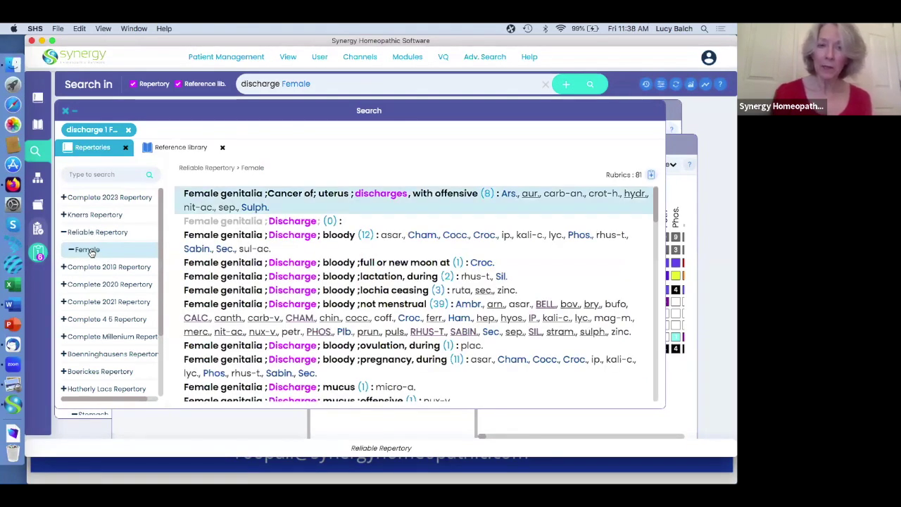
pyautogui.scroll(-1, 269, 272)
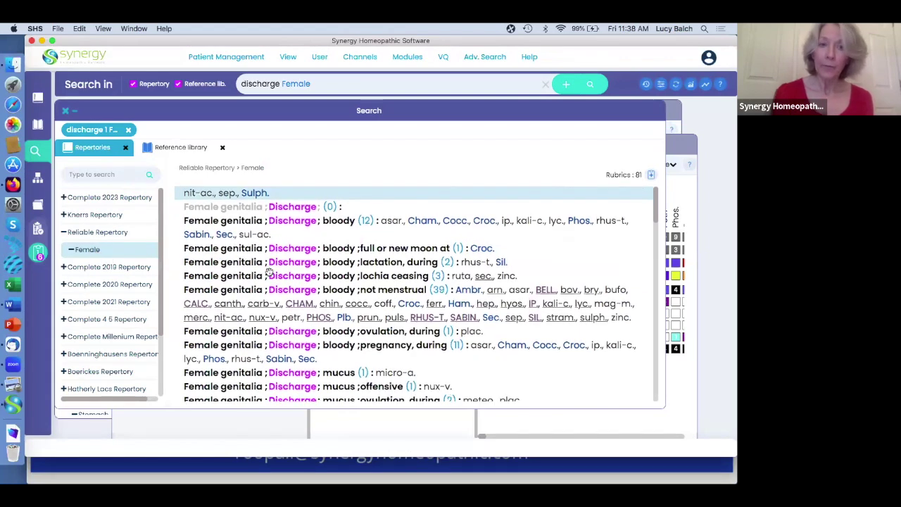
pyautogui.scroll(-3, 268, 272)
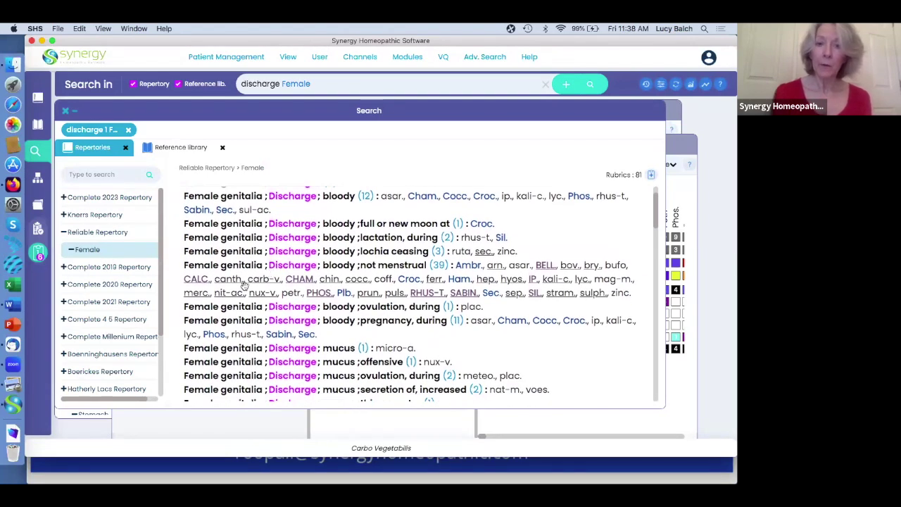
pyautogui.click(307, 289)
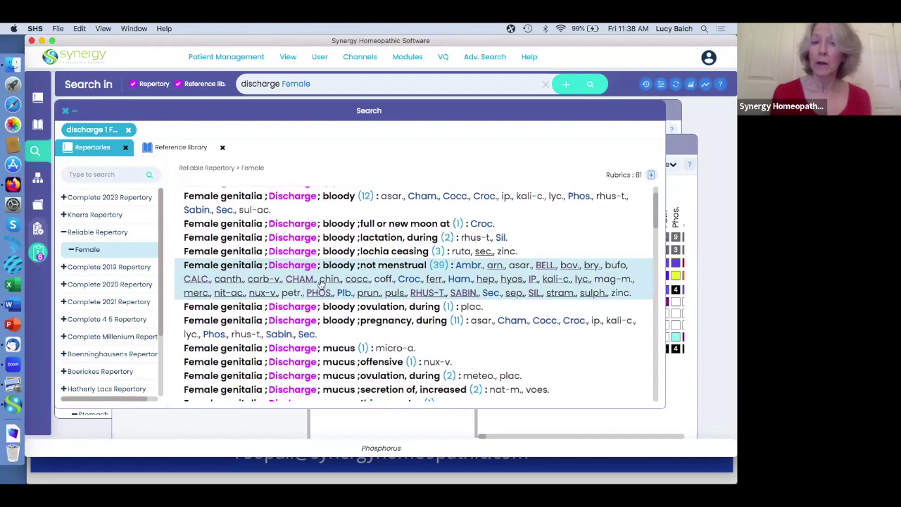
pyautogui.scroll(-5, 330, 267)
pyautogui.scroll(-10, 332, 274)
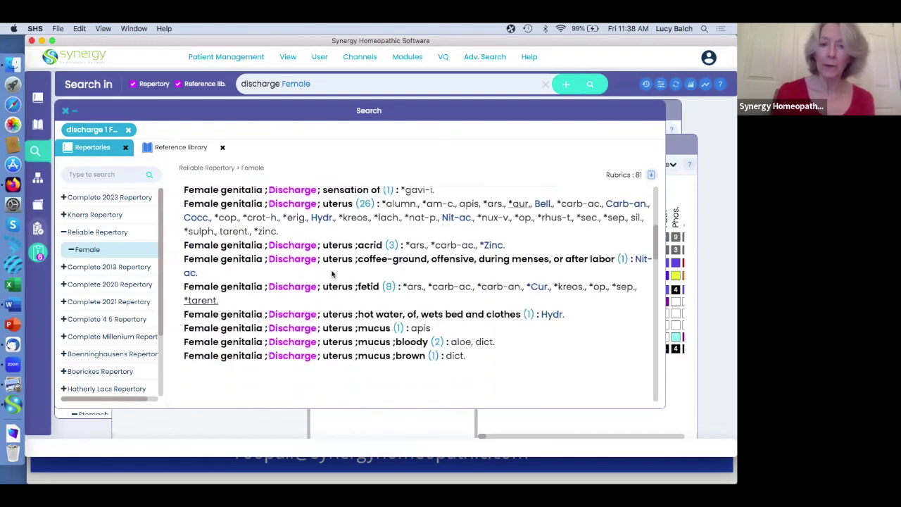
pyautogui.scroll(5, 333, 273)
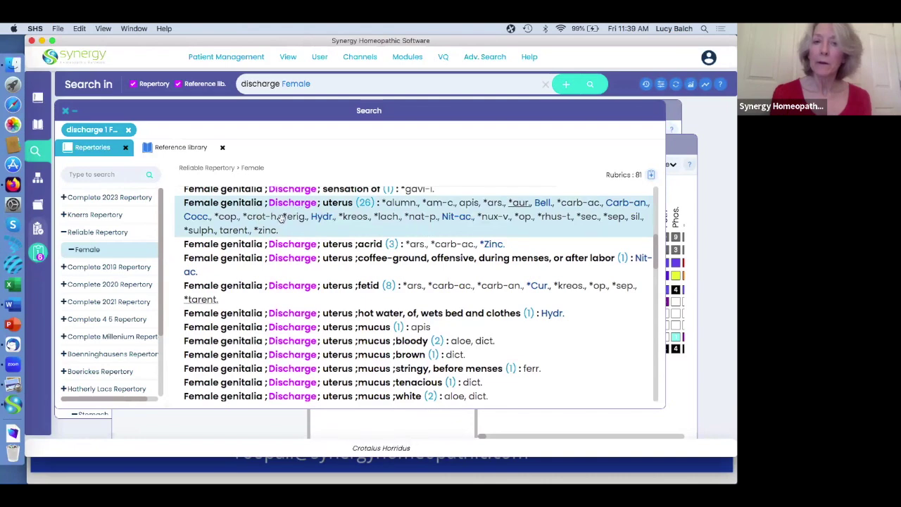
pyautogui.scroll(2, 275, 222)
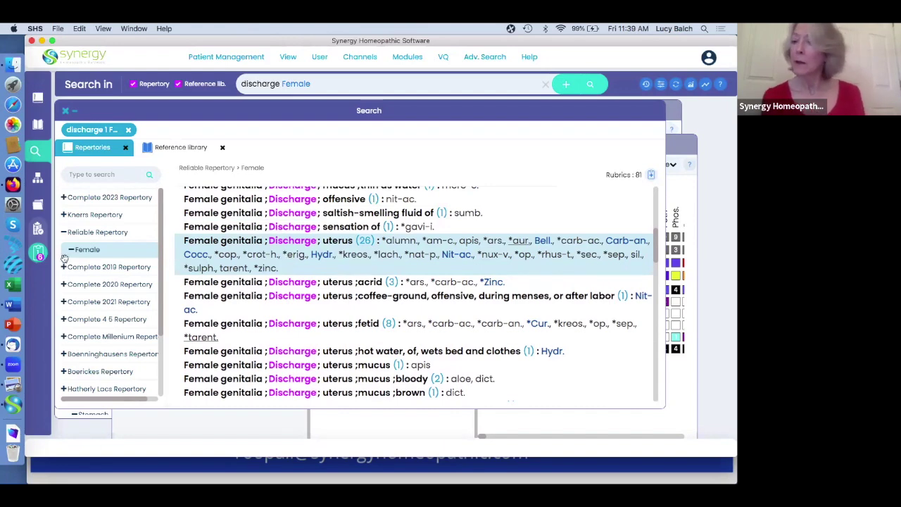
pyautogui.moveTo(64, 259); pyautogui.dragTo(62, 261)
# Review the seven-rubric Clipboard 1 repertorization and place the cursor before 'discharge' in the query.
pyautogui.click(39, 253)
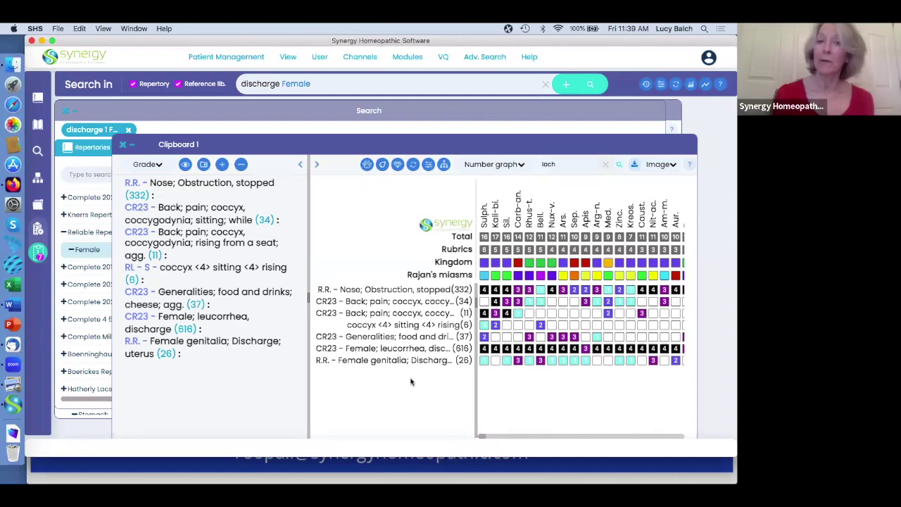
pyautogui.click(240, 83)
# Prefix the query with 'leucorrhea /' and select the Nose; Obstruction, stopped clipboard rubric.
pyautogui.write('leuco')
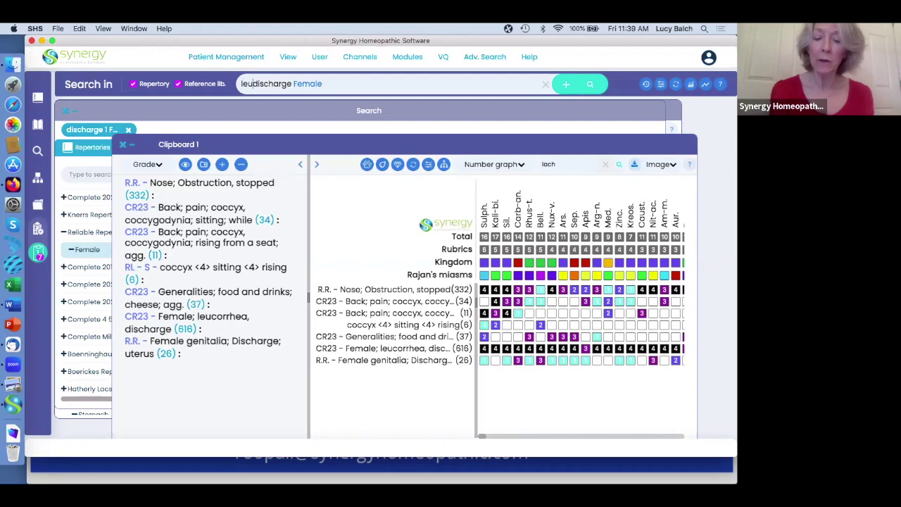
pyautogui.write('rrhea /')
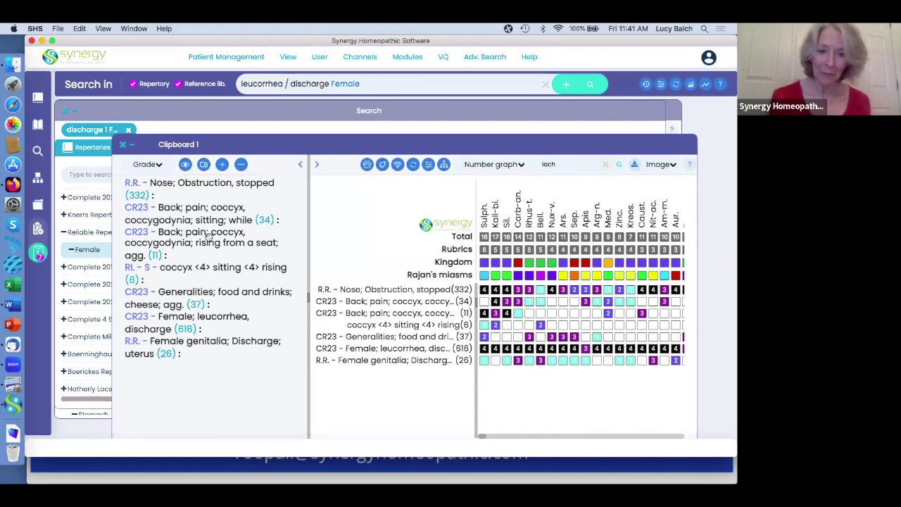
pyautogui.click(202, 246)
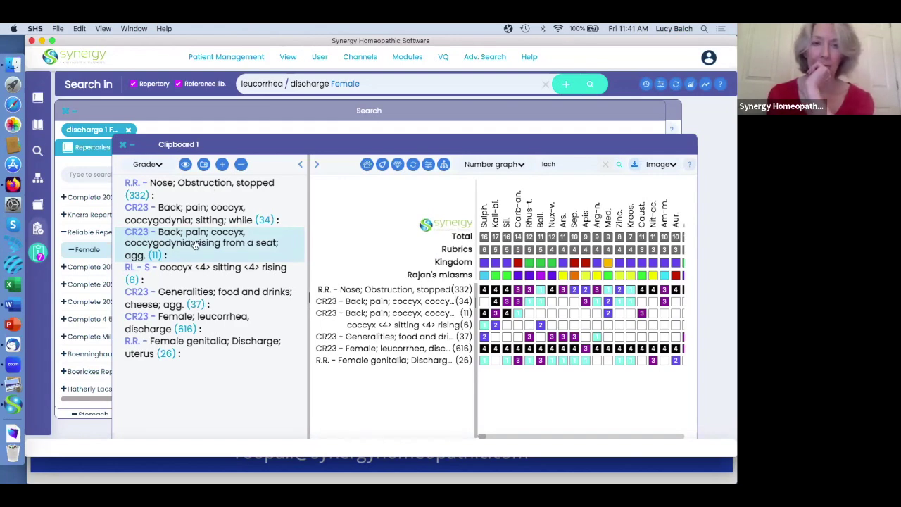
pyautogui.click(204, 196)
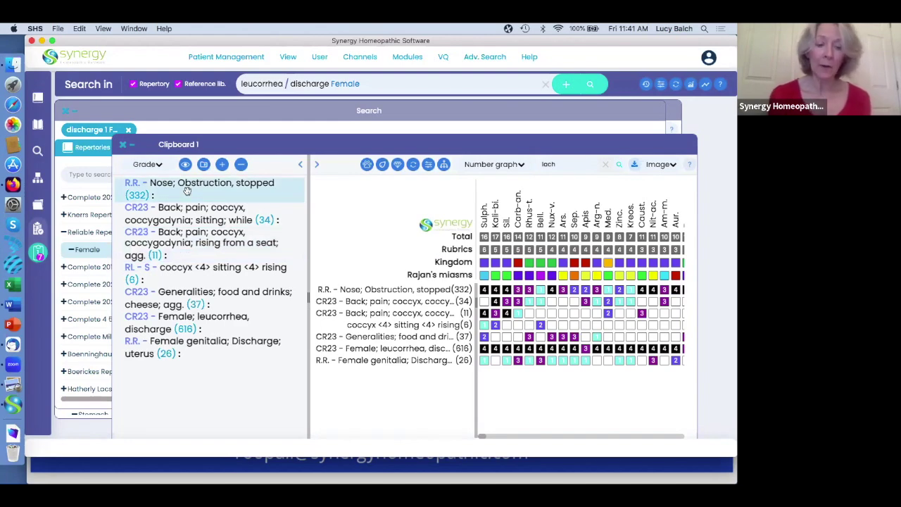
# Set the Nose; Obstruction, stopped rubric's grade to 3, then reset it to Default.
pyautogui.rightClick(187, 190)
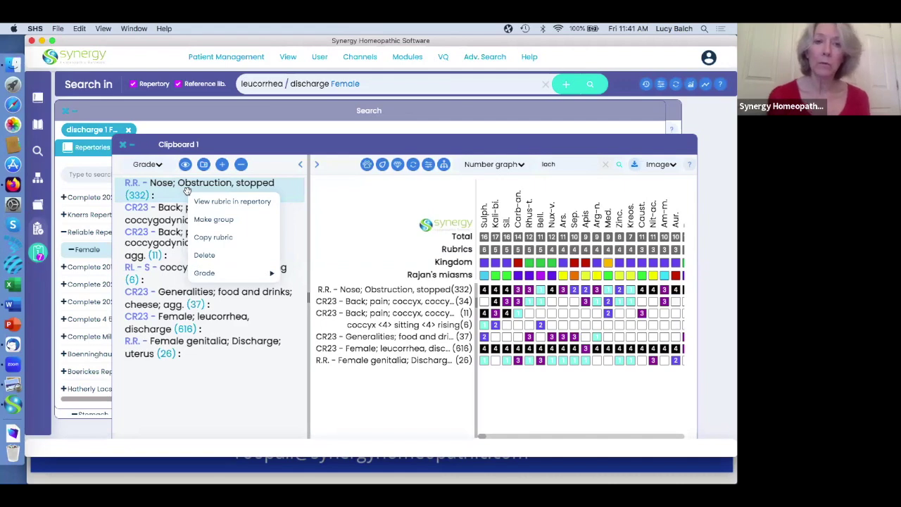
pyautogui.moveTo(210, 275)
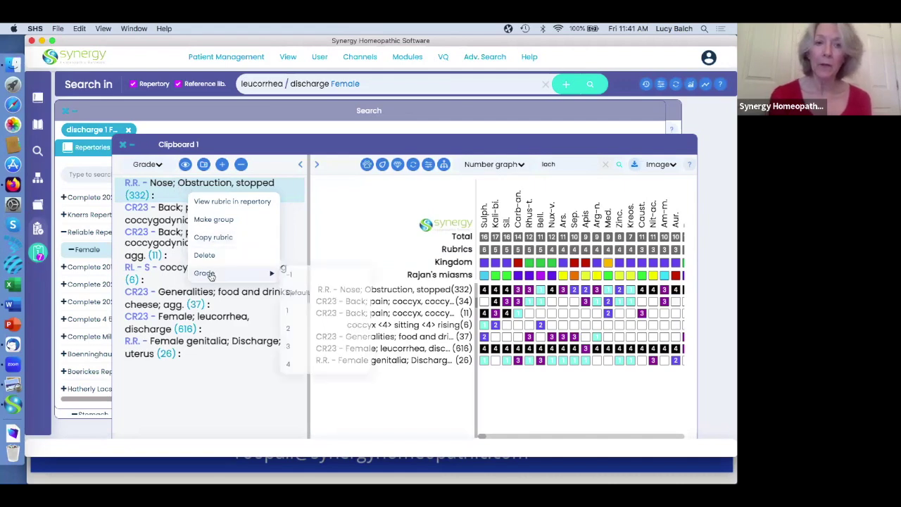
pyautogui.click(290, 347)
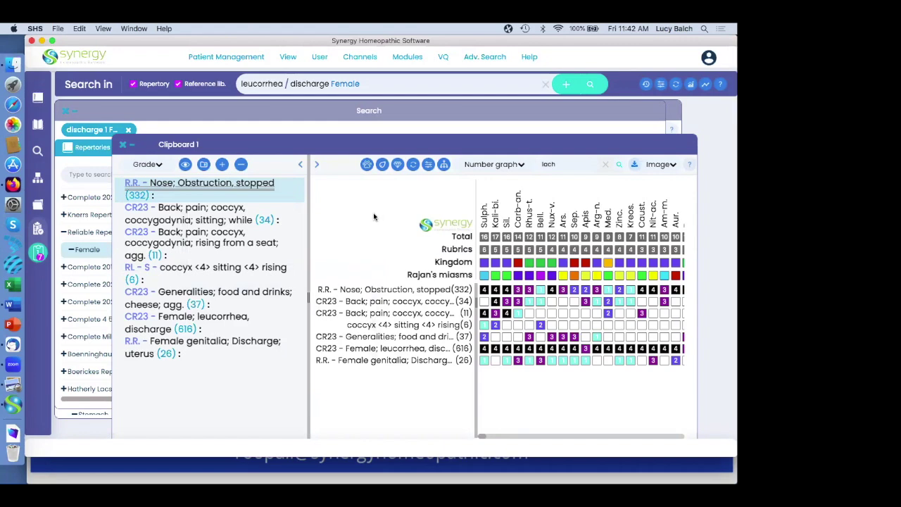
pyautogui.rightClick(217, 191)
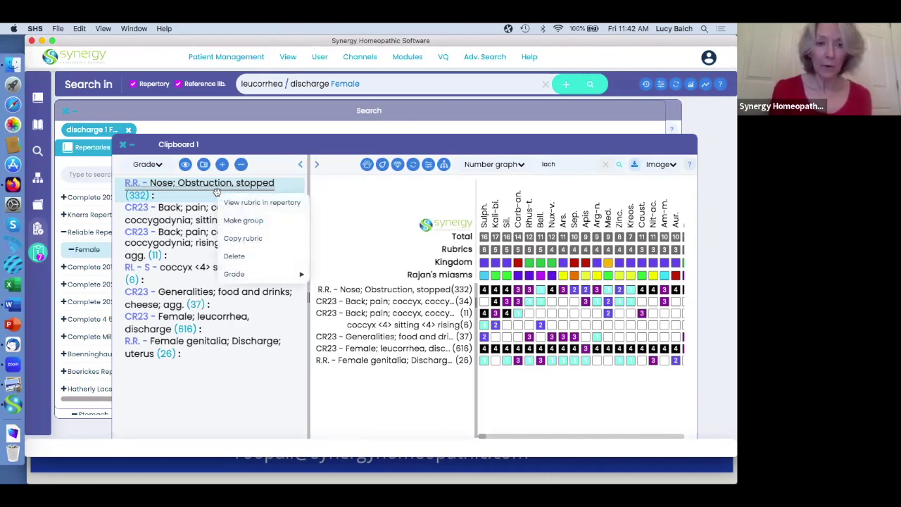
pyautogui.moveTo(248, 276)
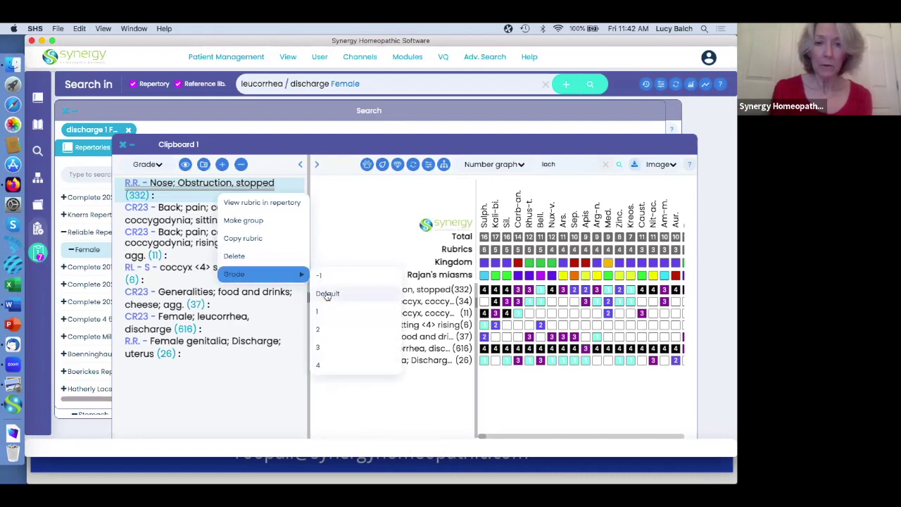
pyautogui.click(326, 294)
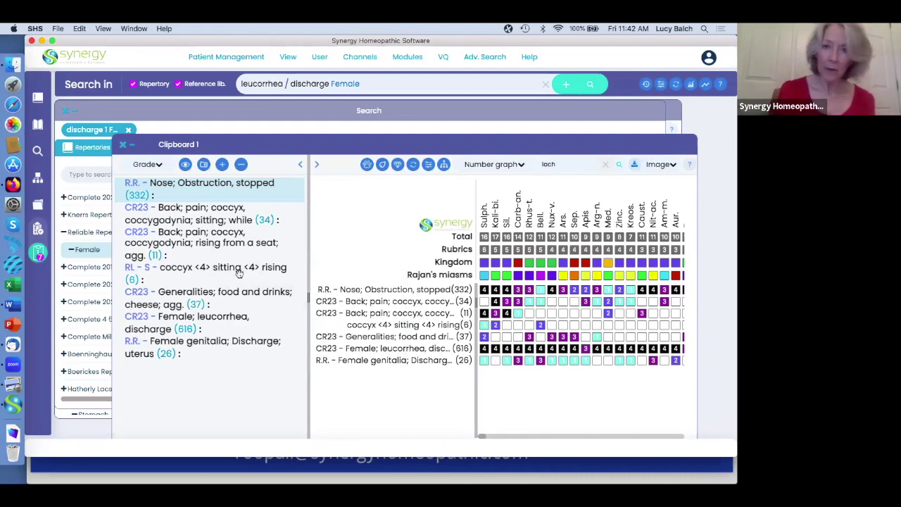
# Move the coccyx sitting rising rubric to the top, then drag Female genitalia; Discharge; uterus above it.
pyautogui.click(217, 279)
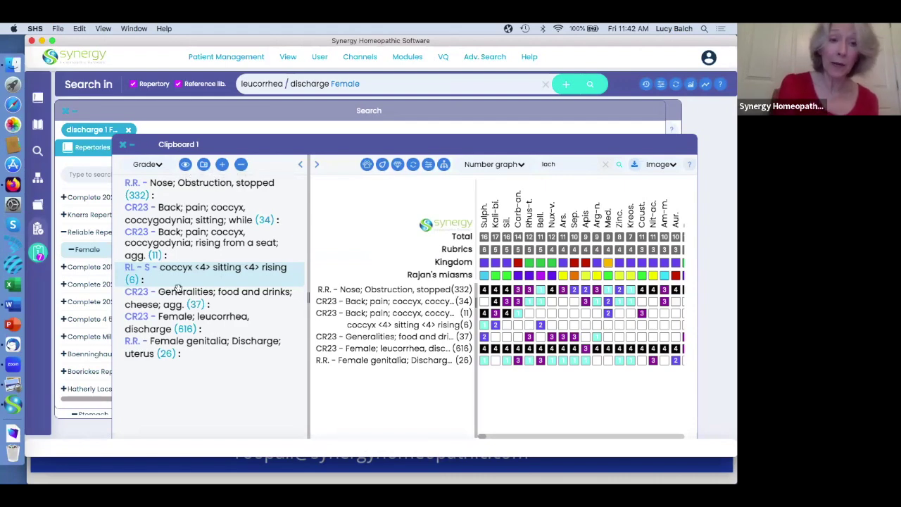
pyautogui.hotkey('ctrl', 'Up')
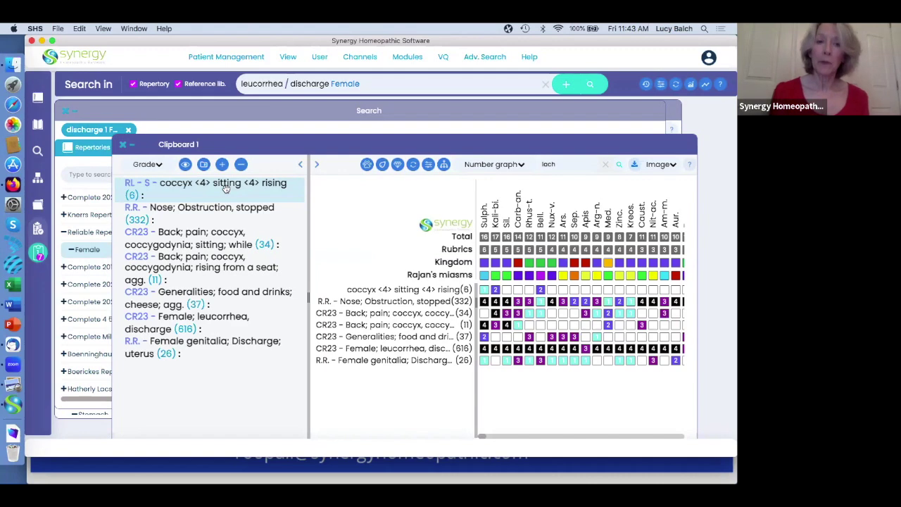
pyautogui.moveTo(185, 342); pyautogui.dragTo(201, 191)
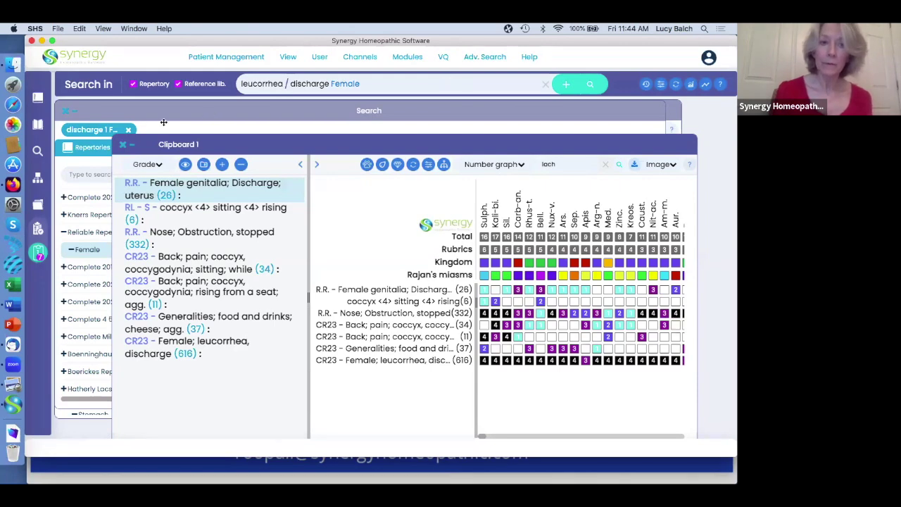
# Close Clipboard 1, clear the leucorrhea search and show the Reliable Repertory chapter list.
pyautogui.click(123, 146)
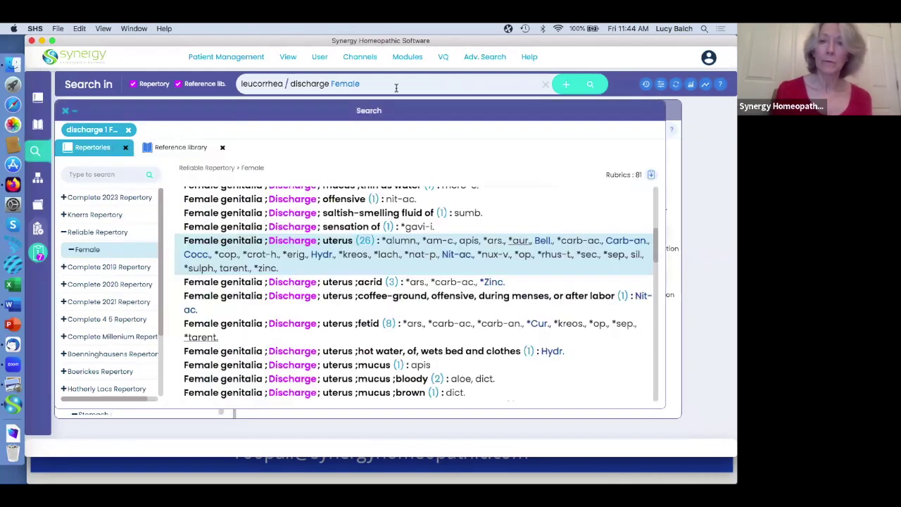
pyautogui.click(544, 84)
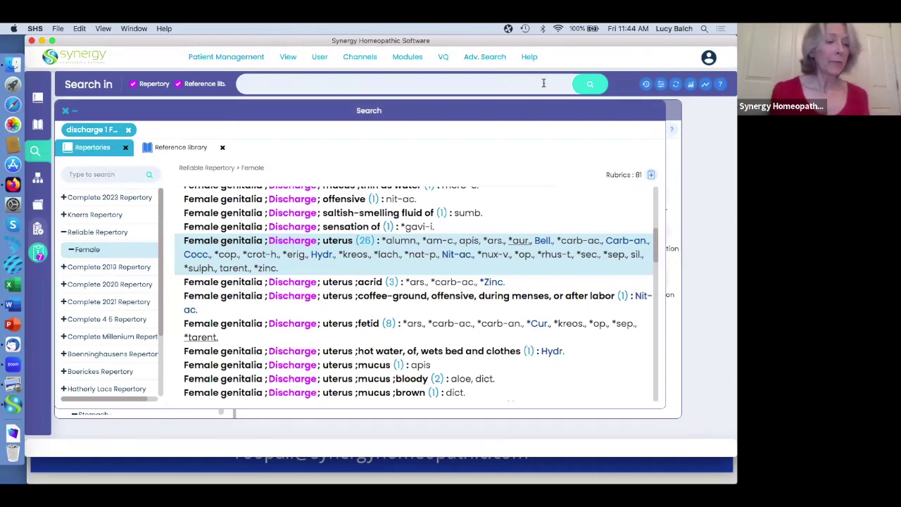
pyautogui.click(38, 100)
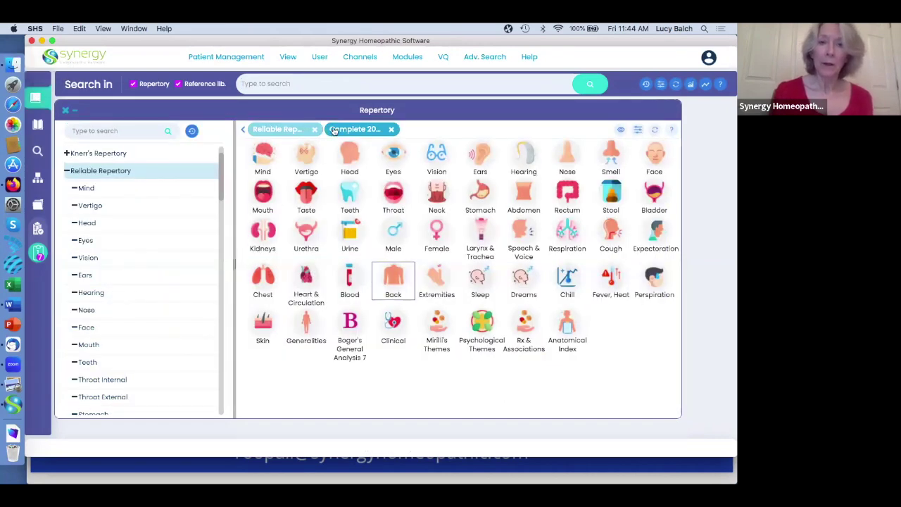
pyautogui.click(298, 133)
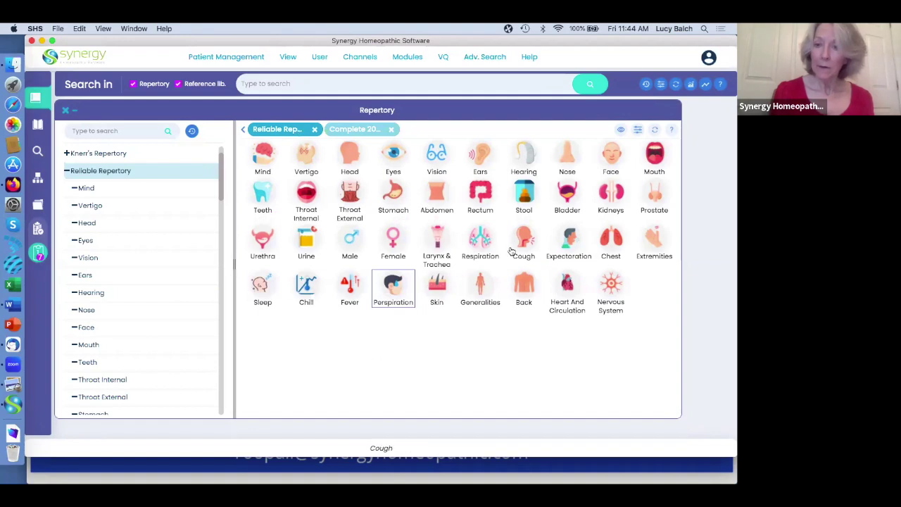
# Go to Generalities > Food and drinks > meat and add Aversion (243) to the clipboard.
pyautogui.click(481, 285)
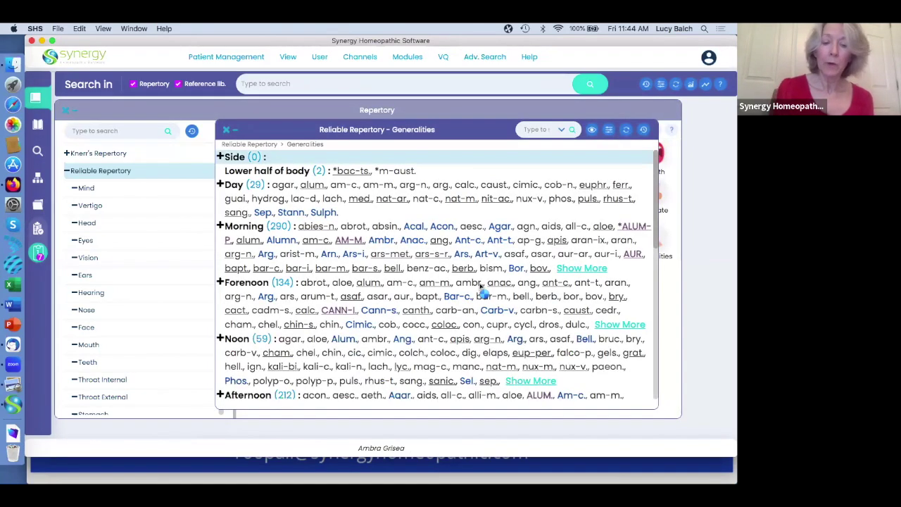
pyautogui.scroll(-10, 479, 282)
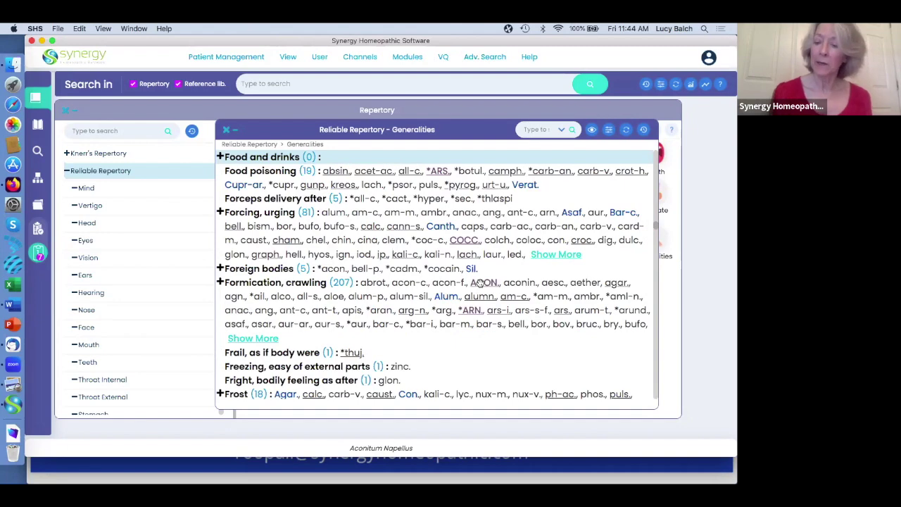
pyautogui.click(479, 282)
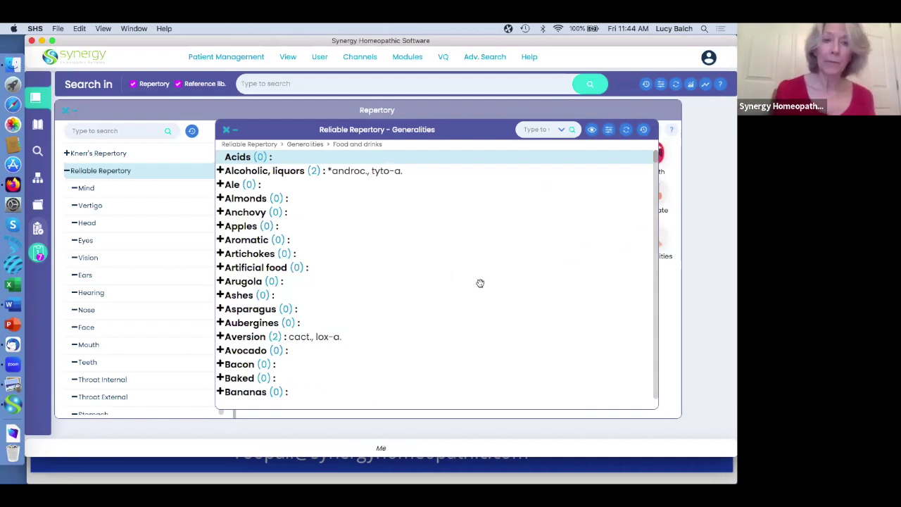
pyautogui.scroll(-15, 480, 283)
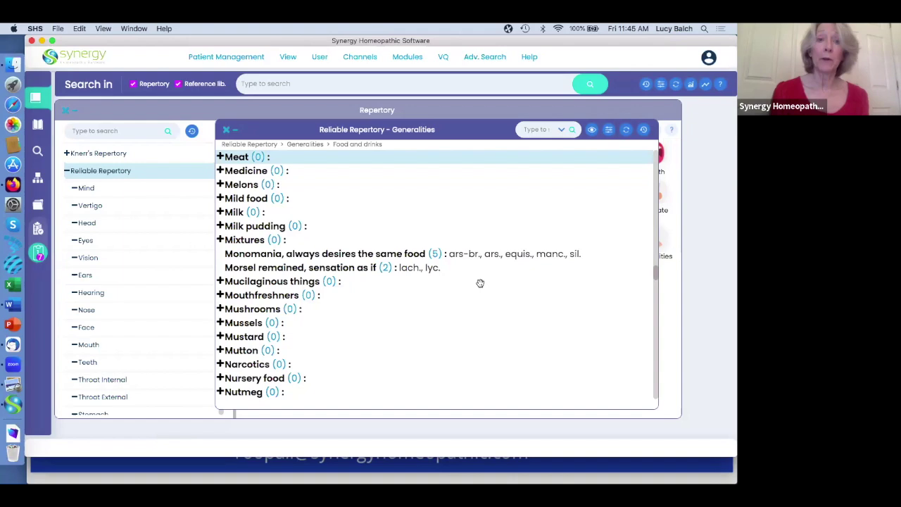
pyautogui.press('Return')
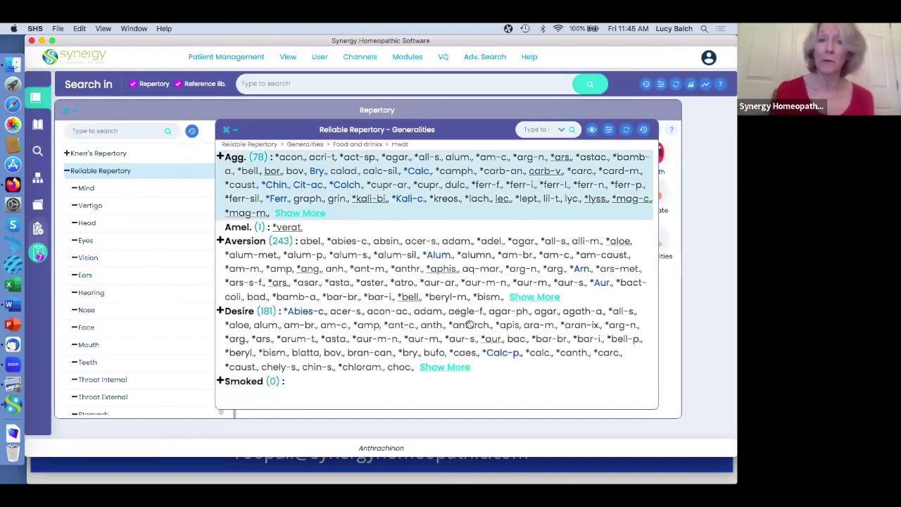
pyautogui.click(300, 269)
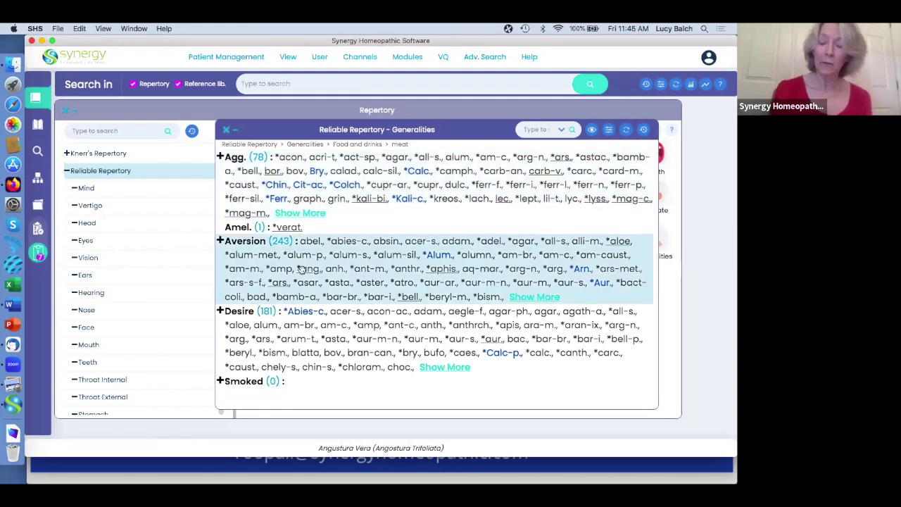
pyautogui.doubleClick(300, 269)
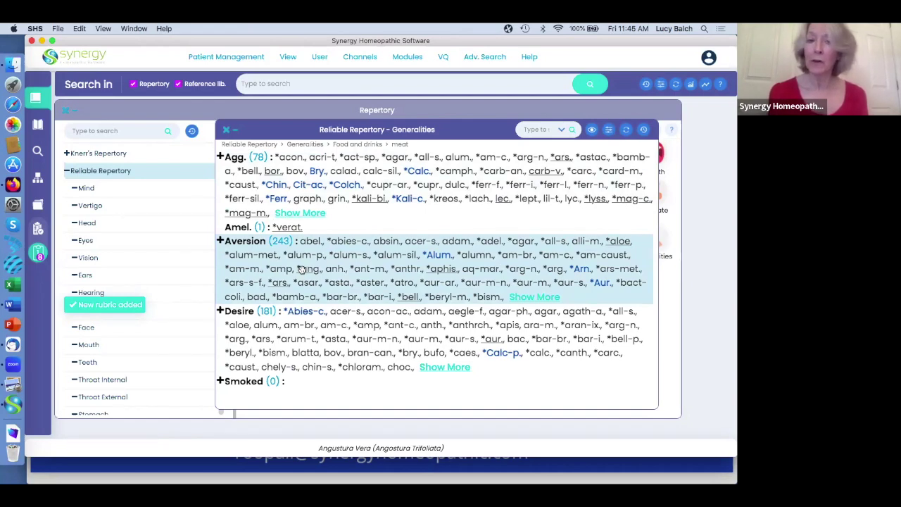
# Expand meat Aversion to list its sub-rubrics, from Noon through Fat meat (8) and beyond.
pyautogui.click(301, 269)
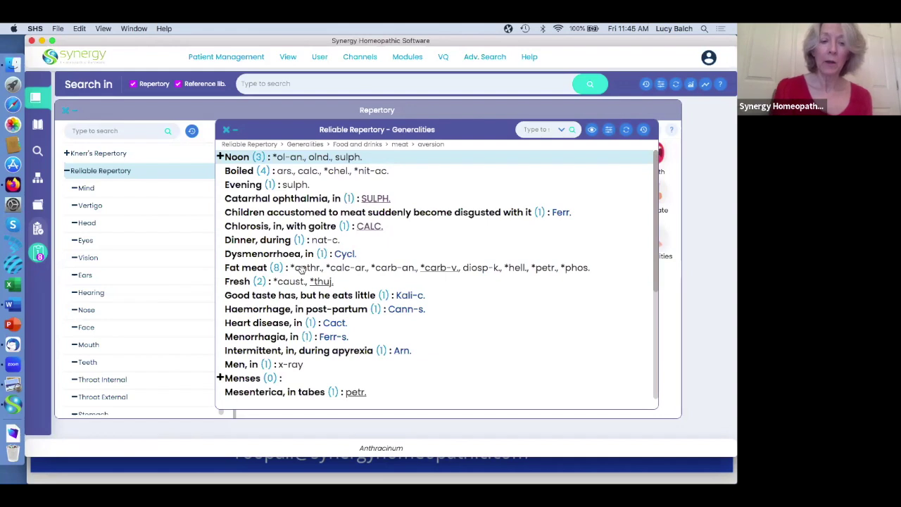
pyautogui.scroll(-4, 300, 270)
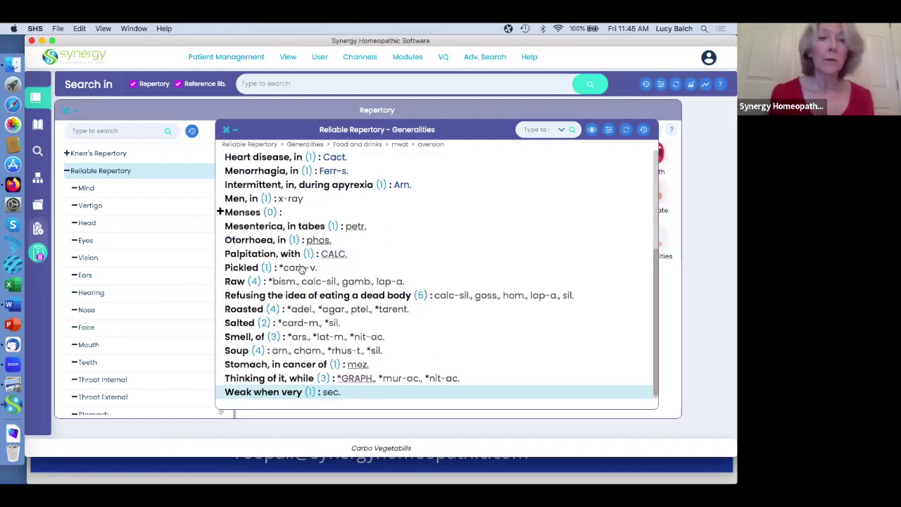
# Go to Food and drinks > warm > food and add its Aversion rubric (37) to the clipboard.
pyautogui.click(357, 145)
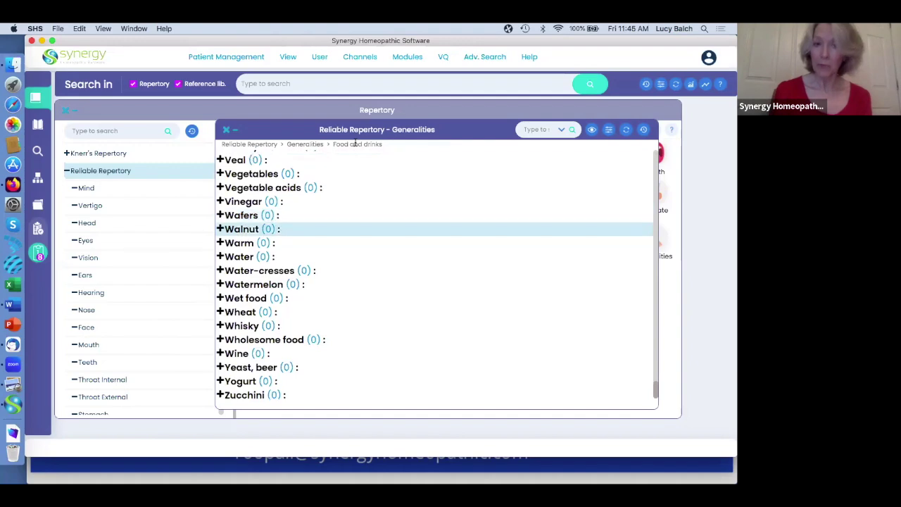
pyautogui.press('Down')
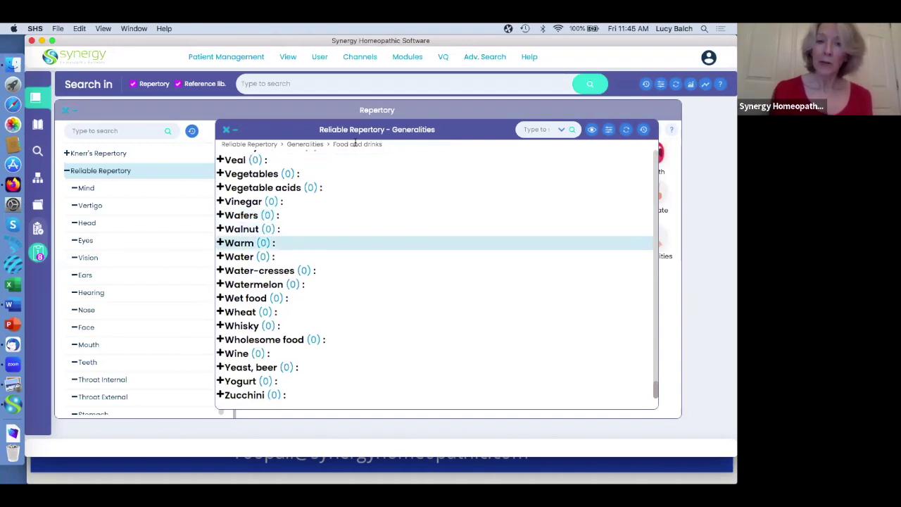
pyautogui.press('Return')
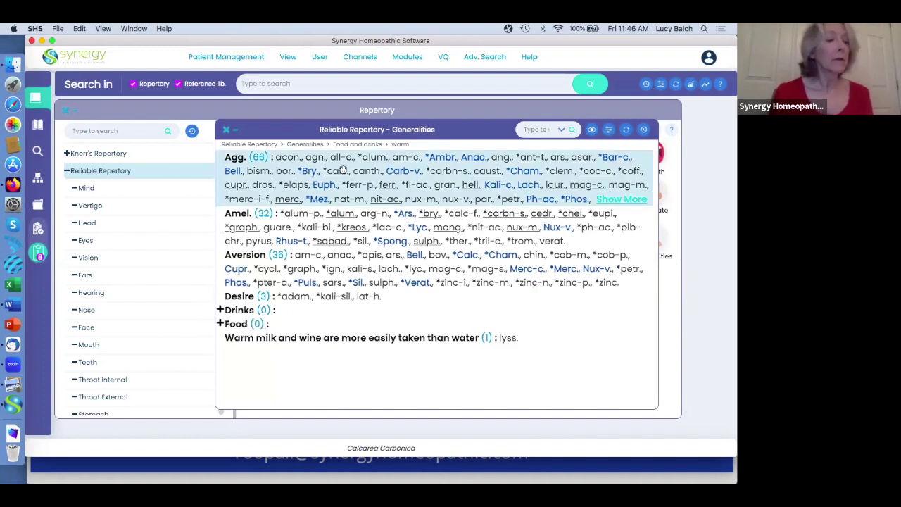
pyautogui.click(315, 269)
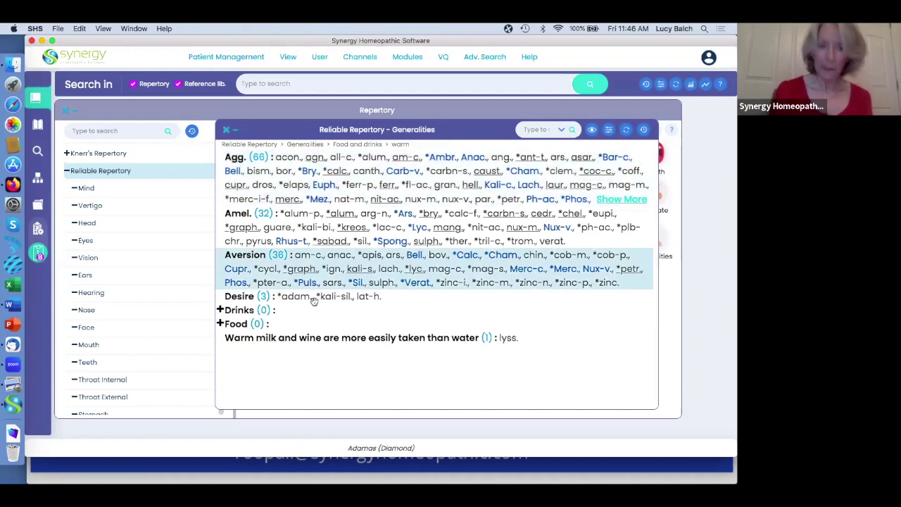
pyautogui.click(240, 326)
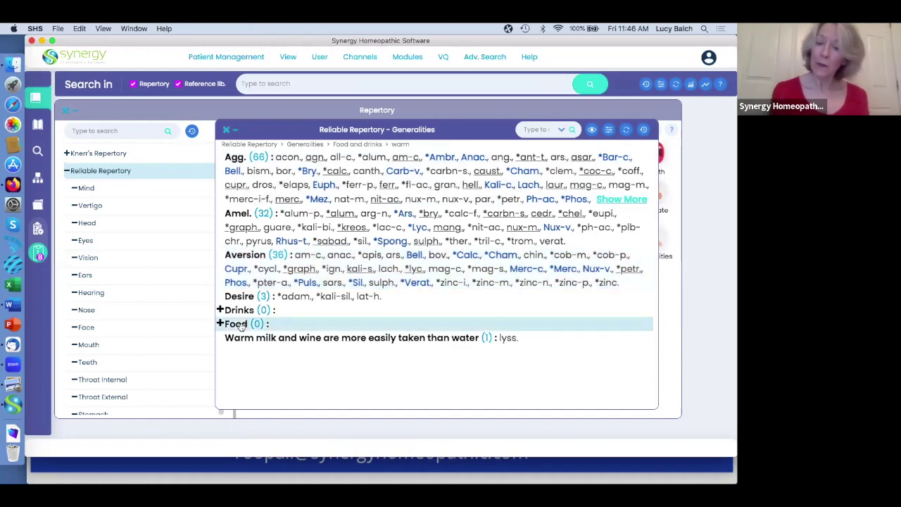
pyautogui.click(240, 325)
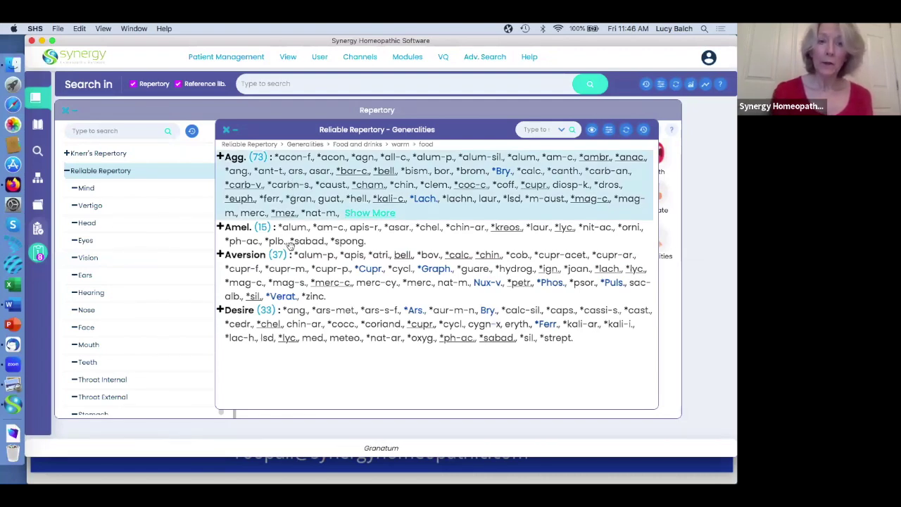
pyautogui.click(289, 265)
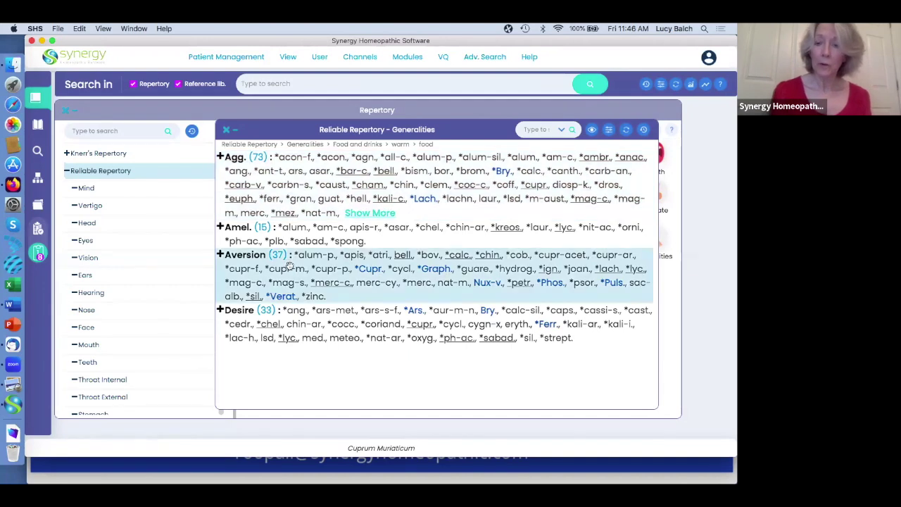
pyautogui.doubleClick(289, 265)
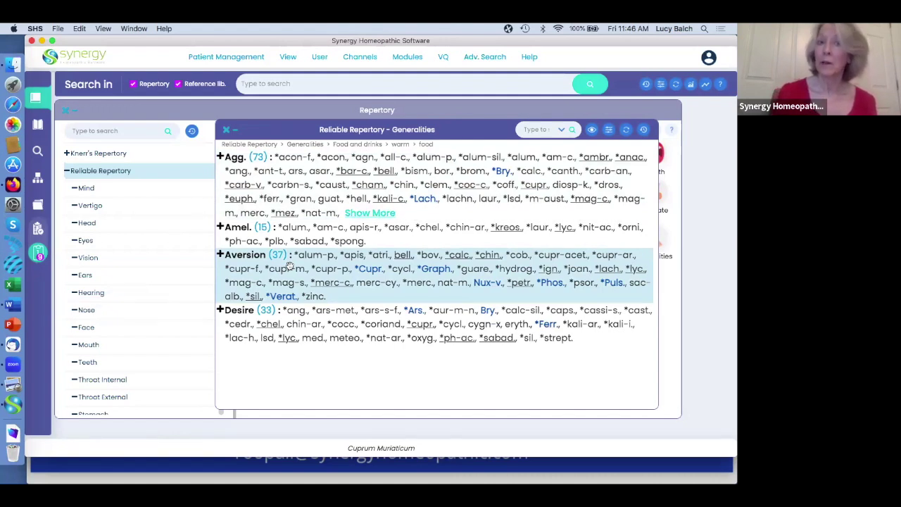
# Search the repertory for 'warm meat aversion', which returns no results.
pyautogui.click(289, 83)
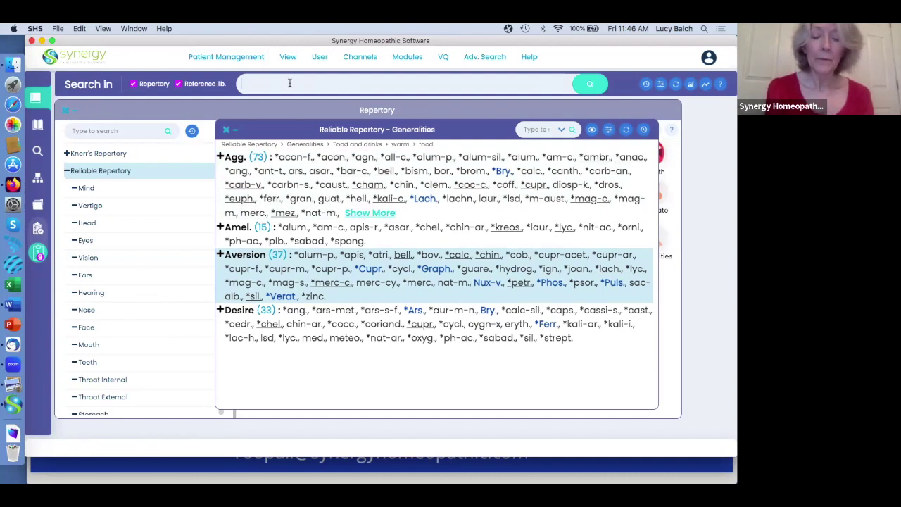
pyautogui.write('meat')
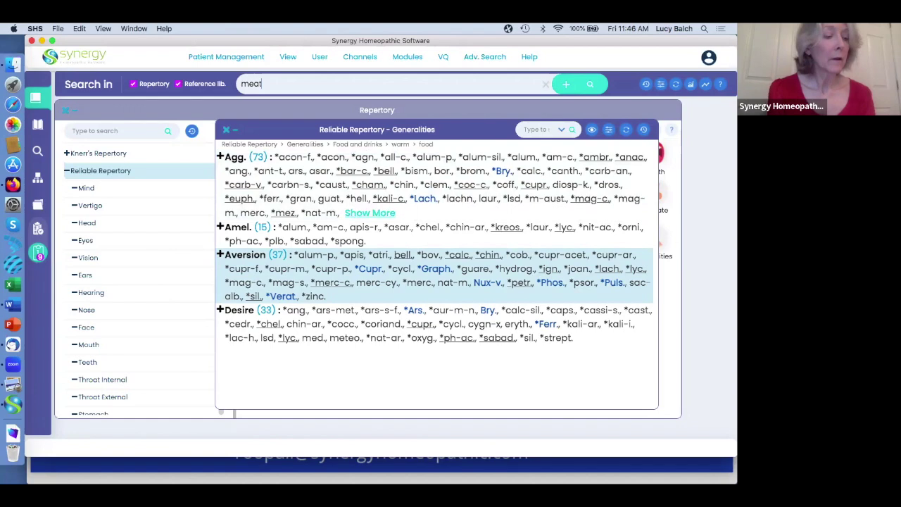
pyautogui.write(' warm')
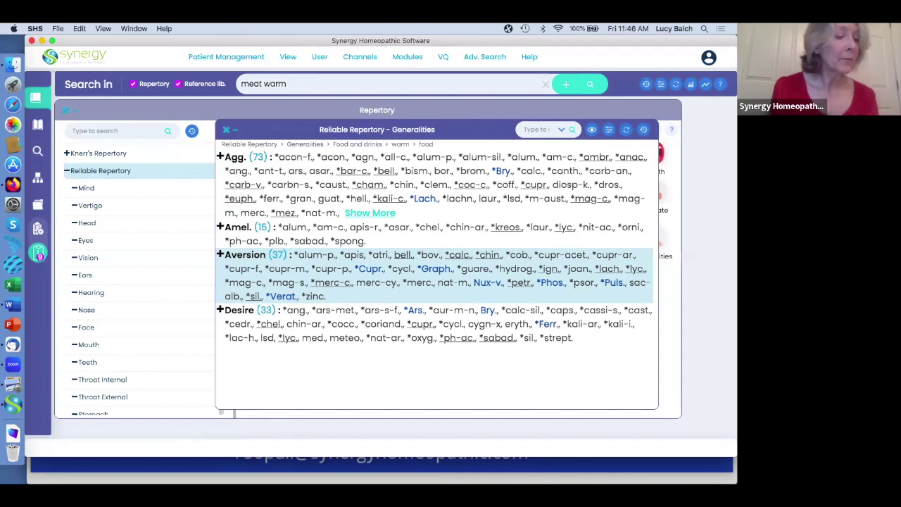
pyautogui.press('BackSpace')
pyautogui.press('BackSpace')
pyautogui.press('BackSpace')
pyautogui.press('BackSpace')
pyautogui.write('aversion')
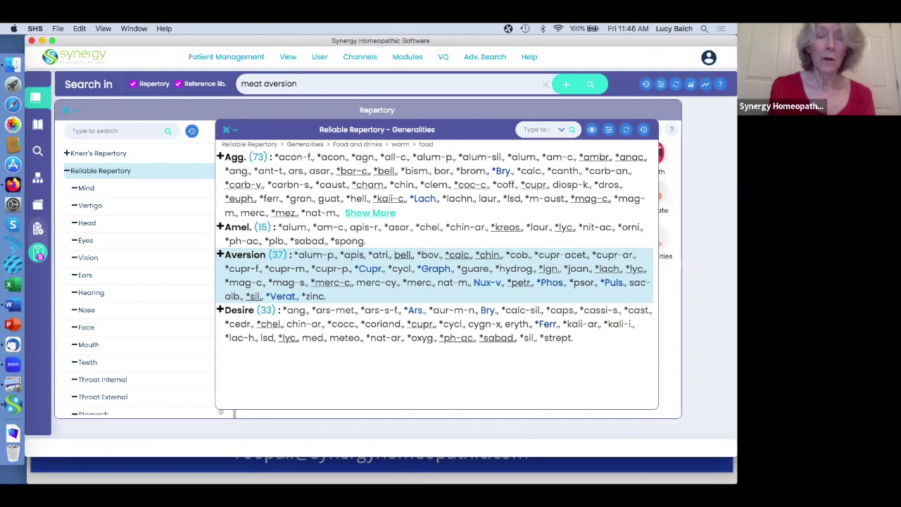
pyautogui.click(241, 83)
pyautogui.write('warm')
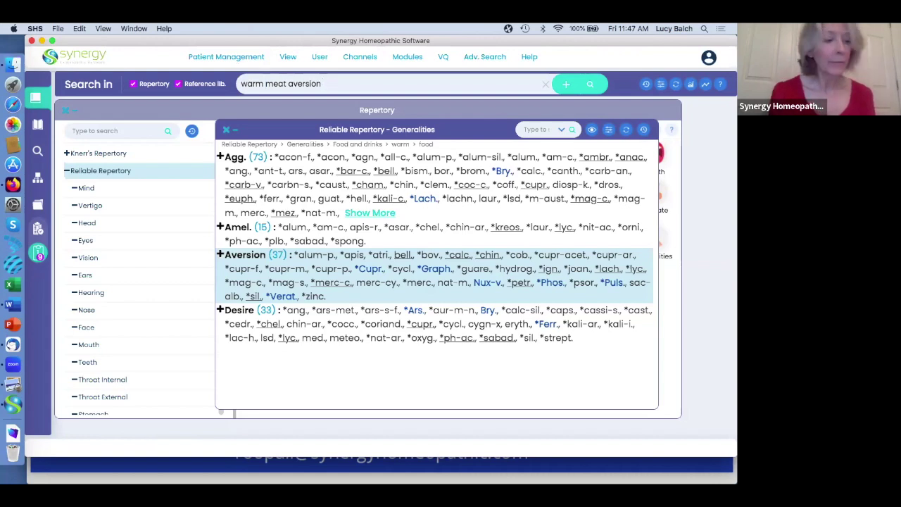
pyautogui.press('Return')
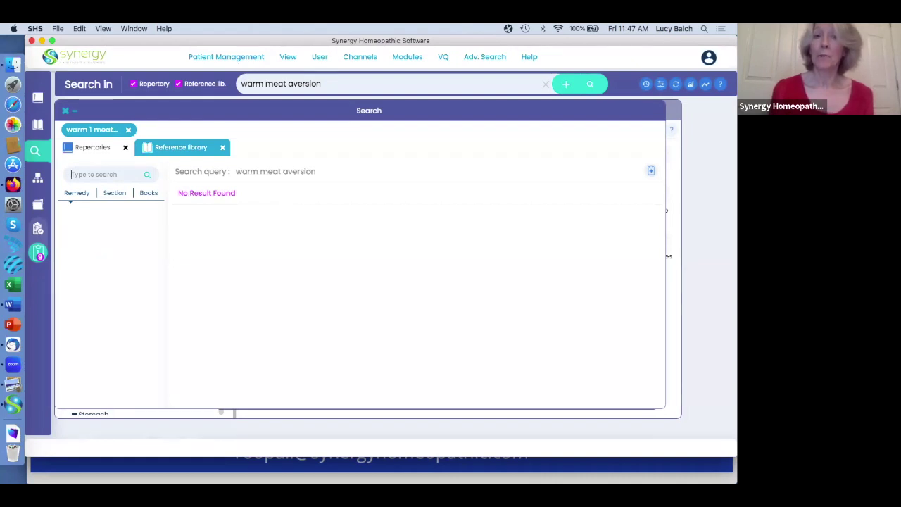
# Change the query to the proximity search 'warm 4 meat 4 aversion'.
pyautogui.click(264, 84)
pyautogui.write('4')
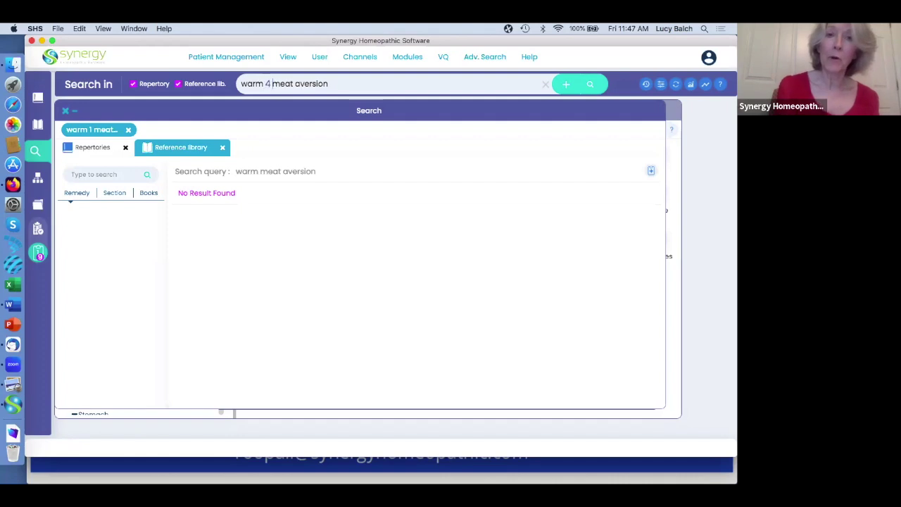
pyautogui.click(295, 84)
pyautogui.write('4')
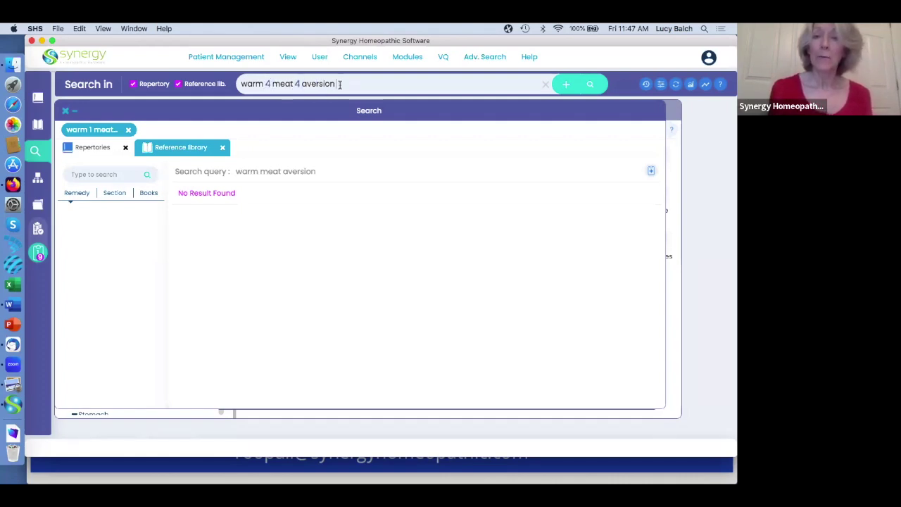
# Run 'warm 4 meat 4 aversion' and scroll through its 20 remedies and 62 references.
pyautogui.press('Return')
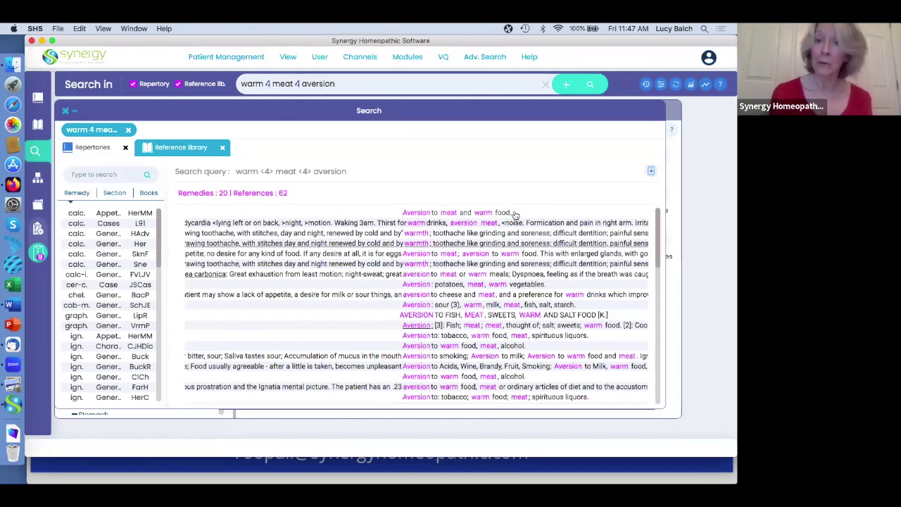
pyautogui.scroll(-5, 438, 301)
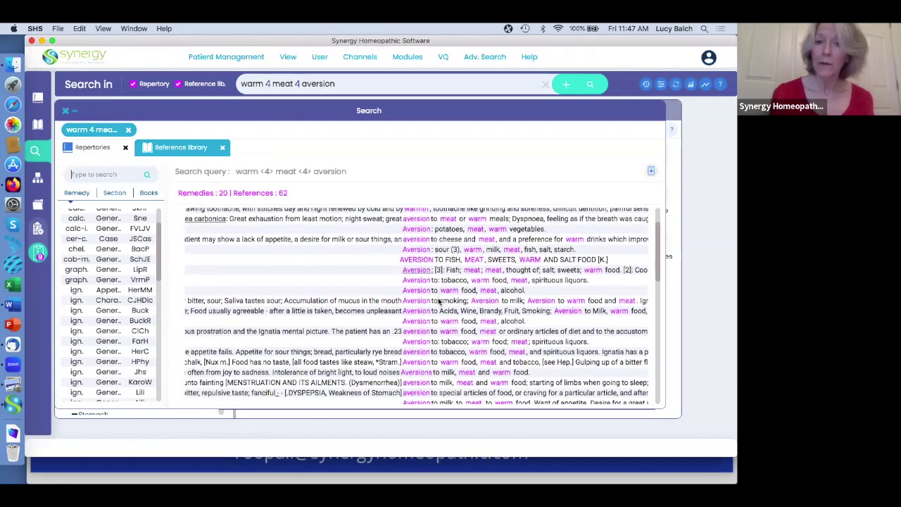
pyautogui.scroll(-5, 438, 301)
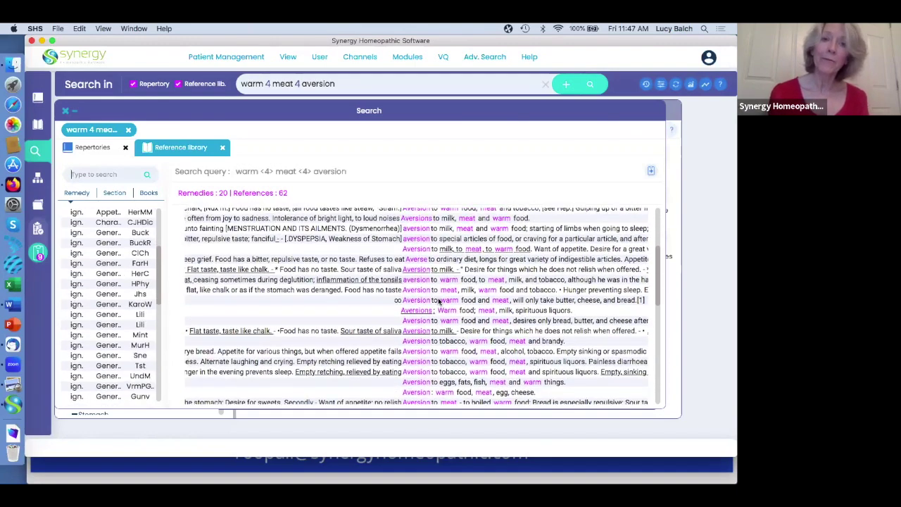
pyautogui.scroll(10, 439, 302)
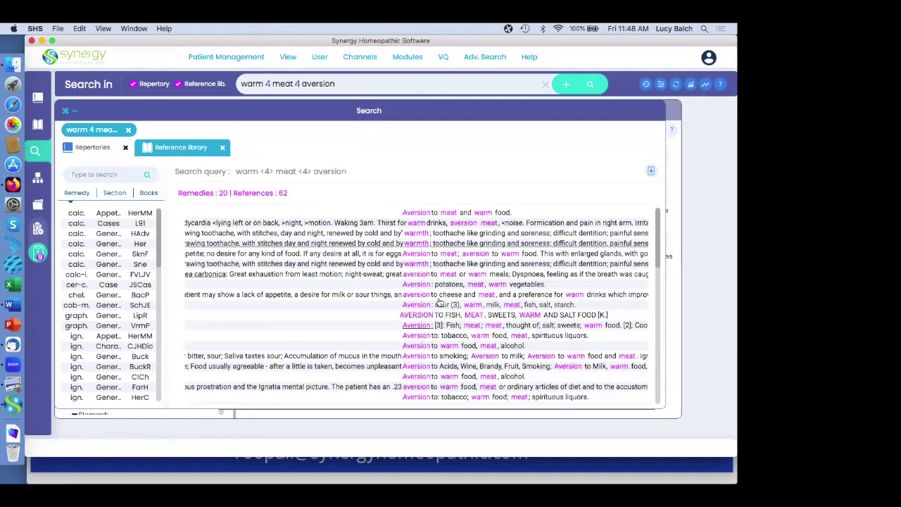
# View Clipboard 1's uterus discharge rubric in the repertory, then return to the search results.
pyautogui.click(39, 254)
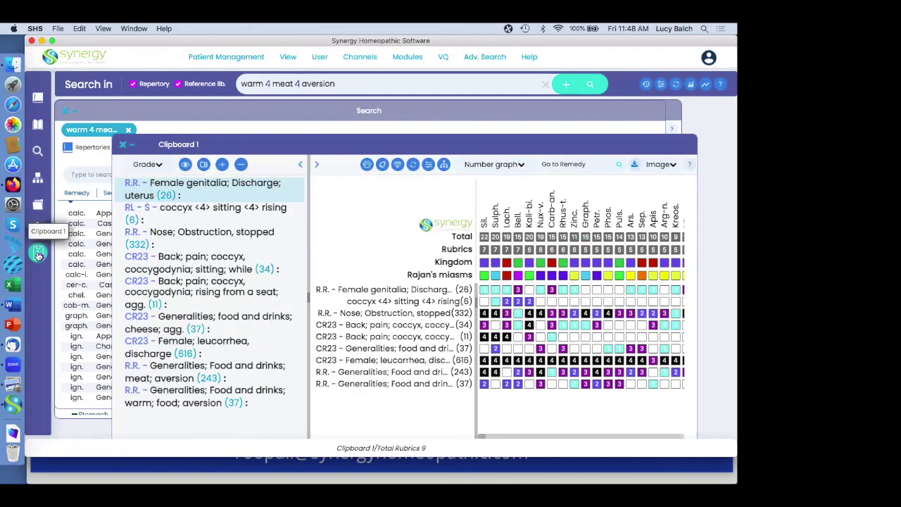
pyautogui.rightClick(190, 191)
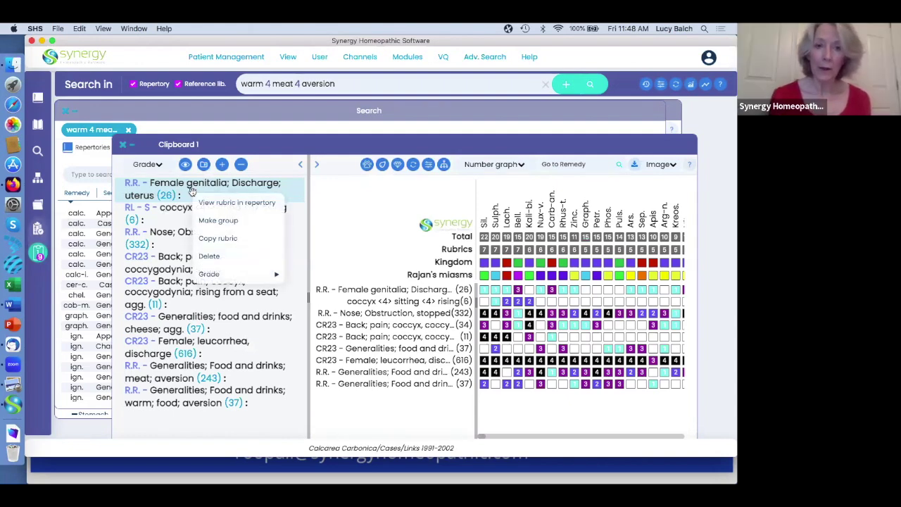
pyautogui.click(246, 203)
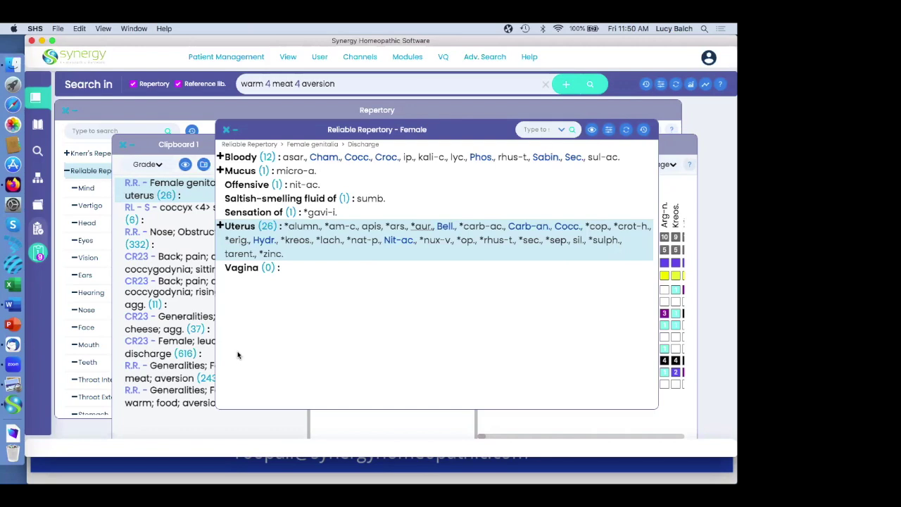
pyautogui.click(38, 152)
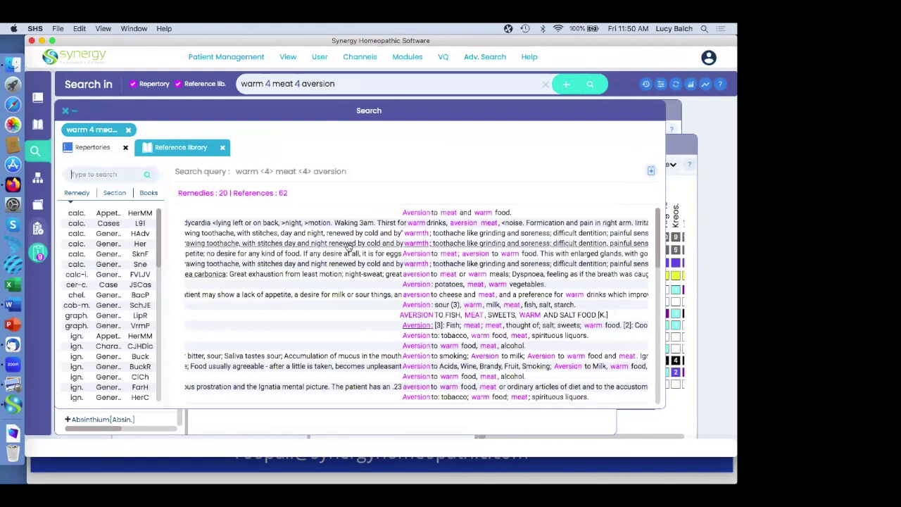
pyautogui.moveTo(348, 248)
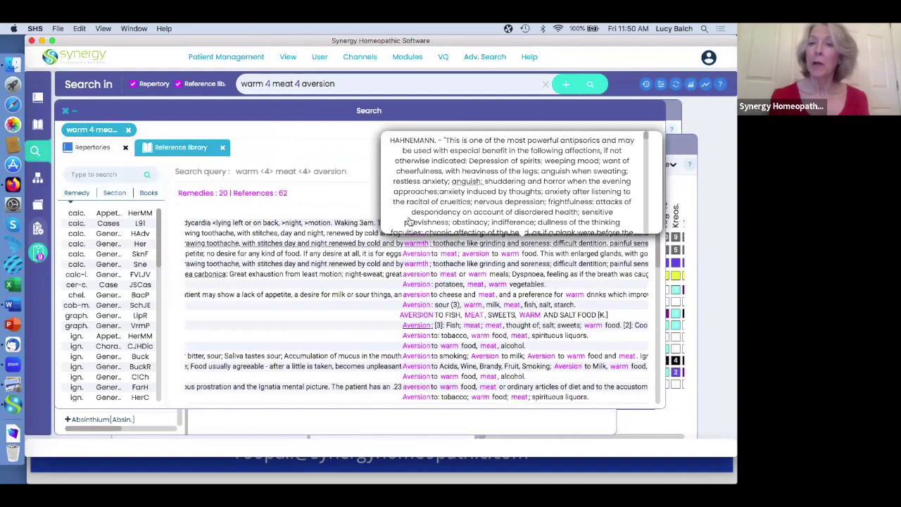
pyautogui.scroll(-3, 461, 198)
pyautogui.scroll(-9, 462, 199)
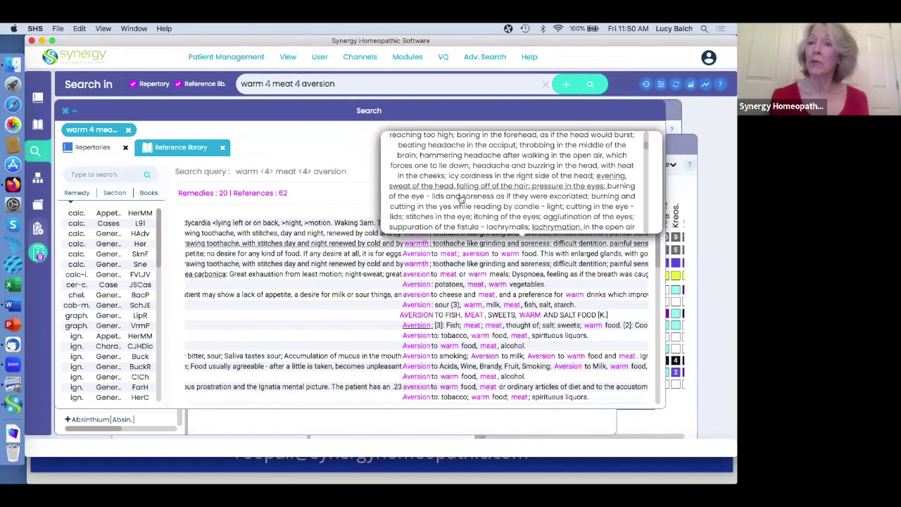
pyautogui.scroll(-7, 461, 199)
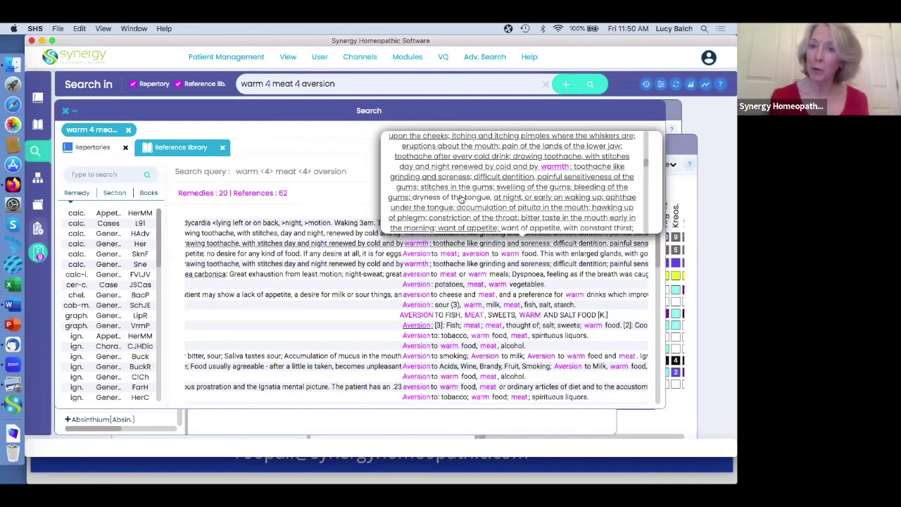
pyautogui.scroll(-4, 461, 198)
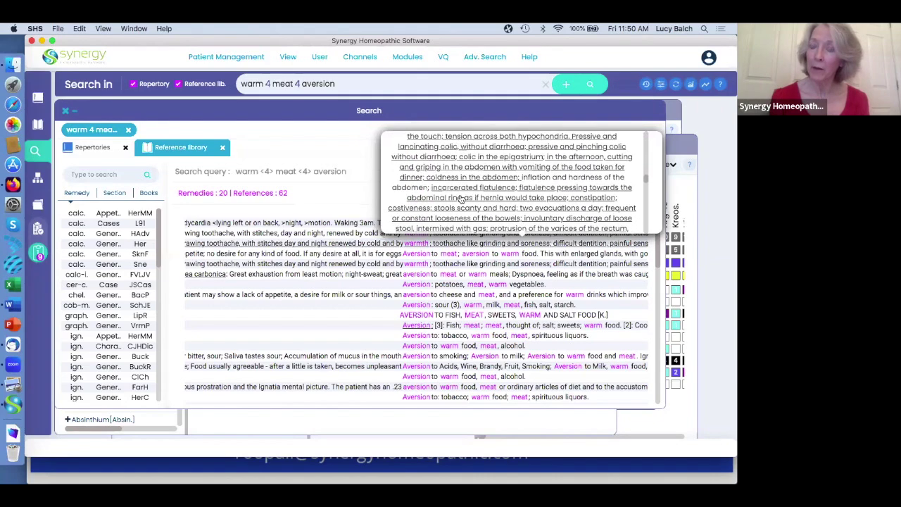
pyautogui.scroll(20, 461, 199)
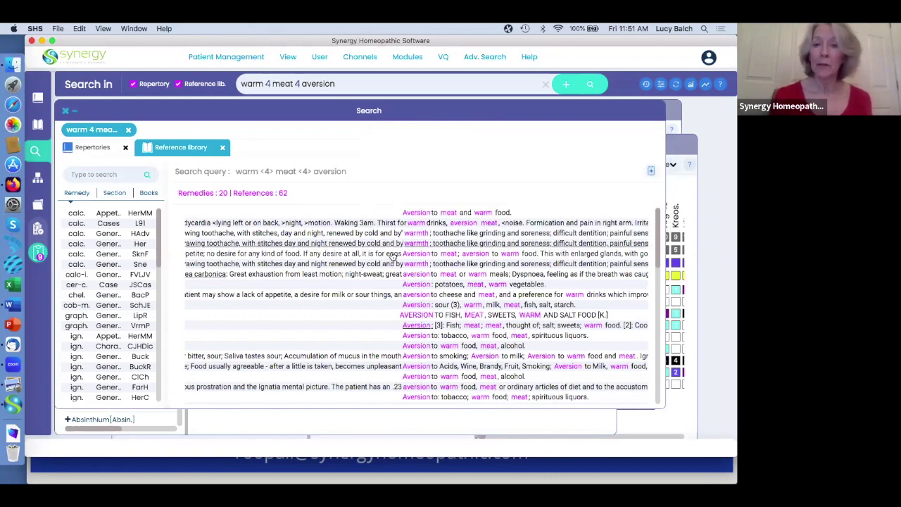
pyautogui.moveTo(392, 255)
pyautogui.scroll(-6, 438, 216)
pyautogui.scroll(-1, 464, 209)
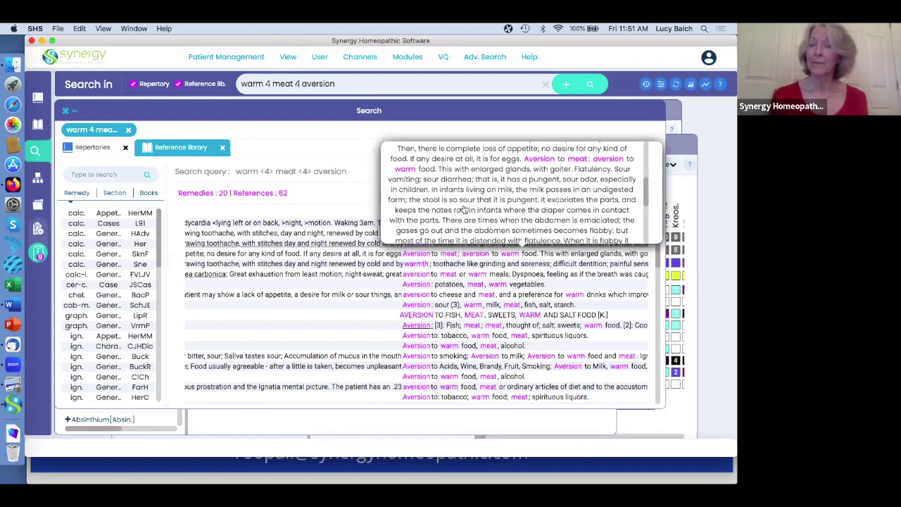
pyautogui.scroll(-3, 318, 329)
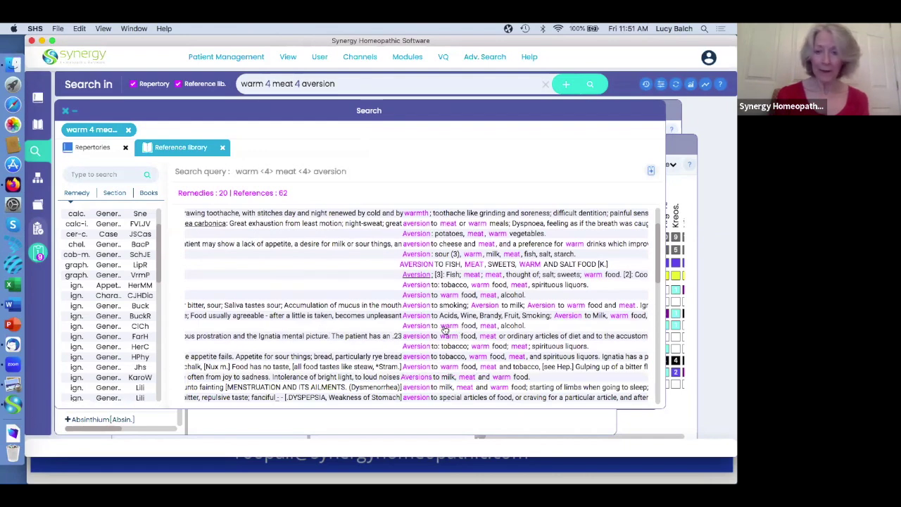
pyautogui.moveTo(445, 330)
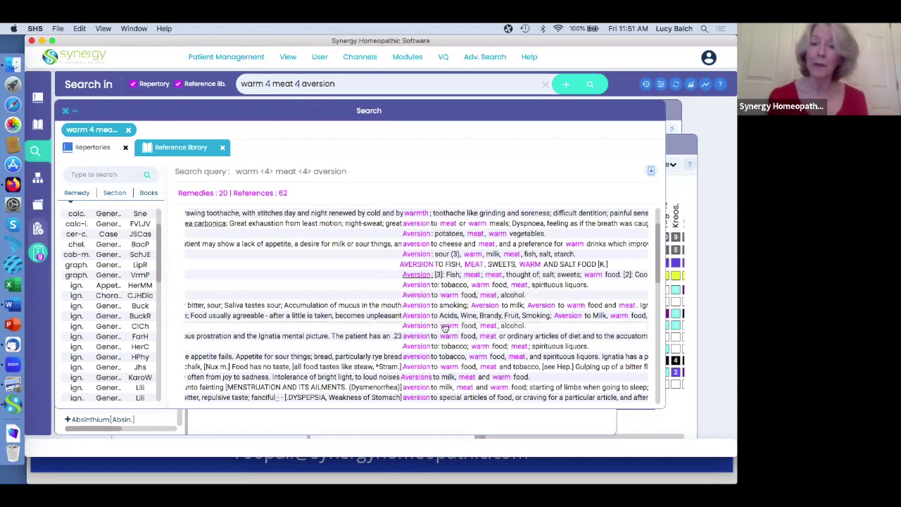
# Read Ignatia's 'Aversion to warm food, meat, alcohol' passage in Clarke's Characteristics, then return to results.
pyautogui.click(445, 328)
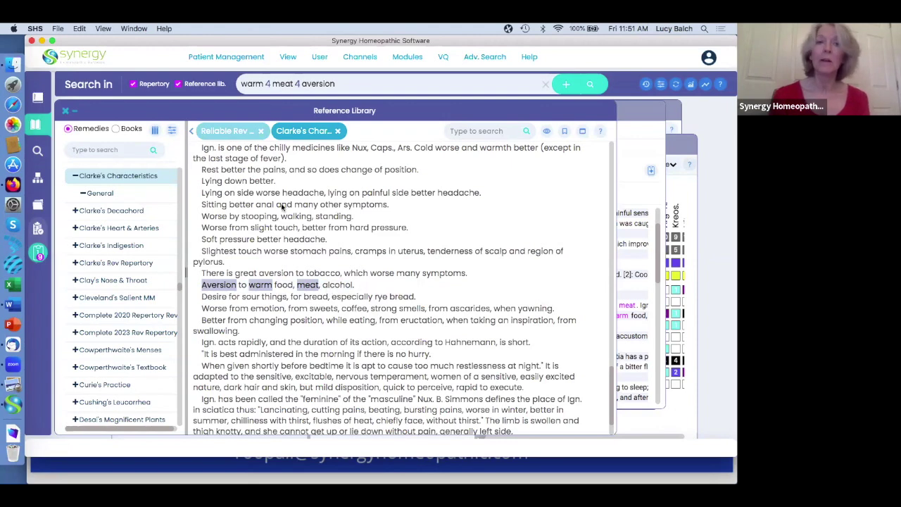
pyautogui.click(37, 124)
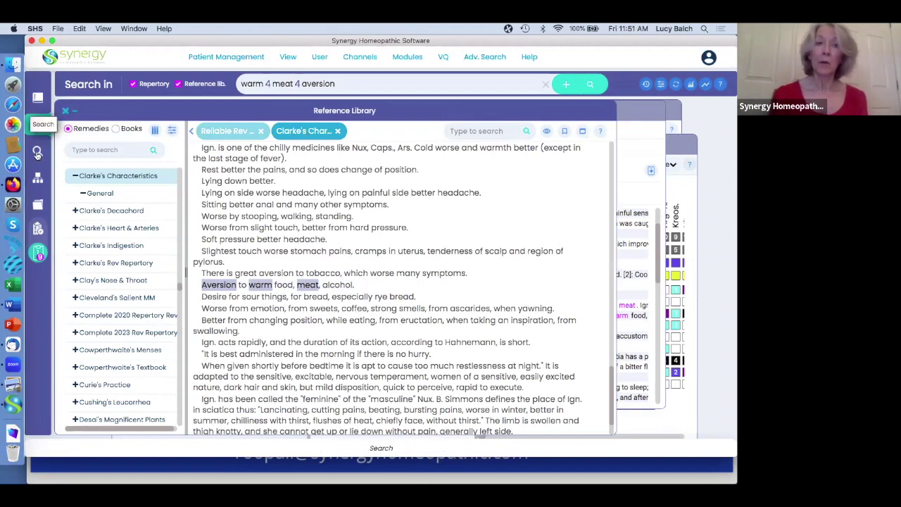
pyautogui.click(38, 151)
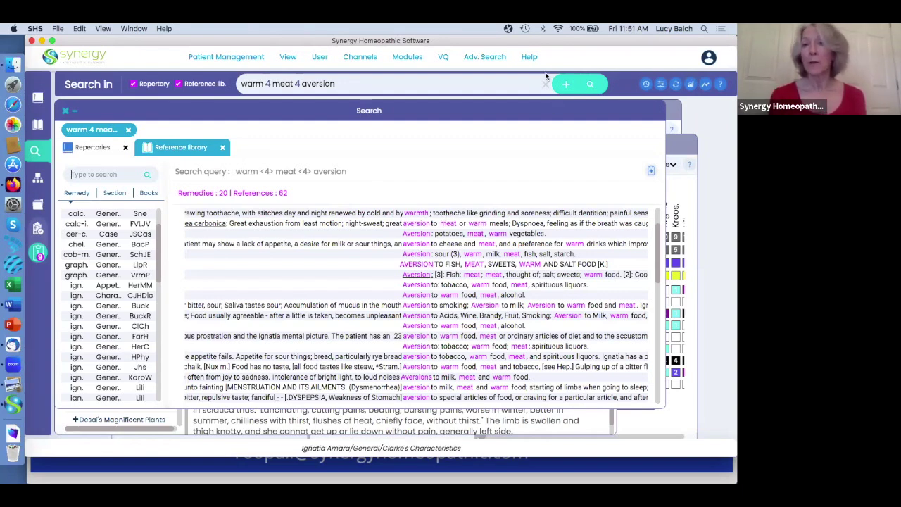
pyautogui.click(530, 58)
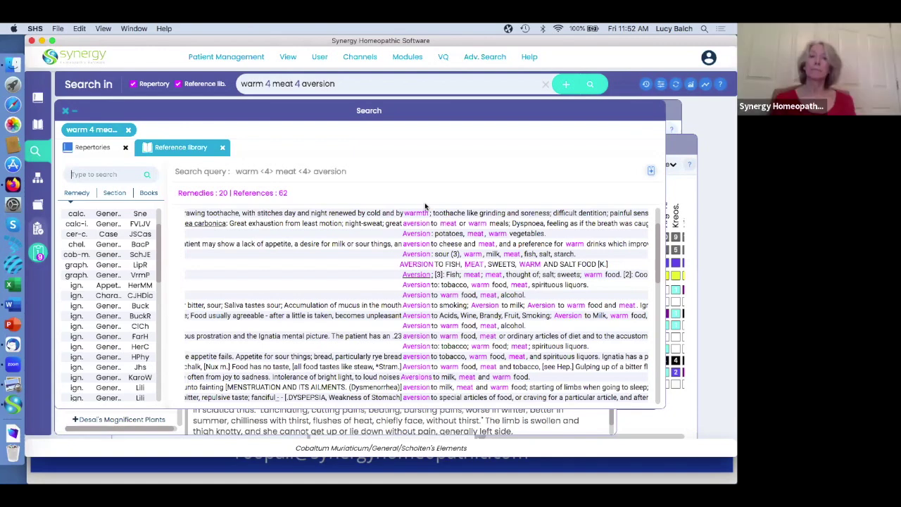
# List the Reference Library by books, read the Yakir Botanical Rev Repertory introduction, expand Wright's Lion Ear.
pyautogui.click(38, 127)
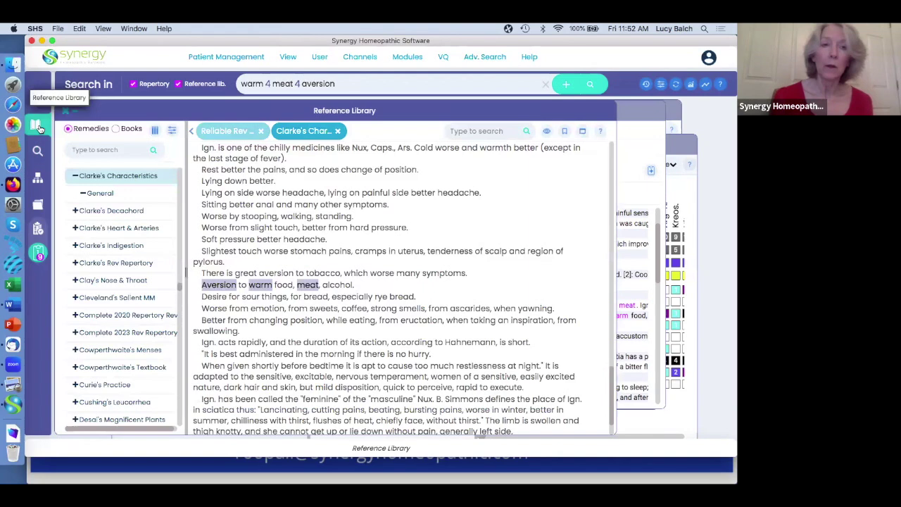
pyautogui.click(116, 129)
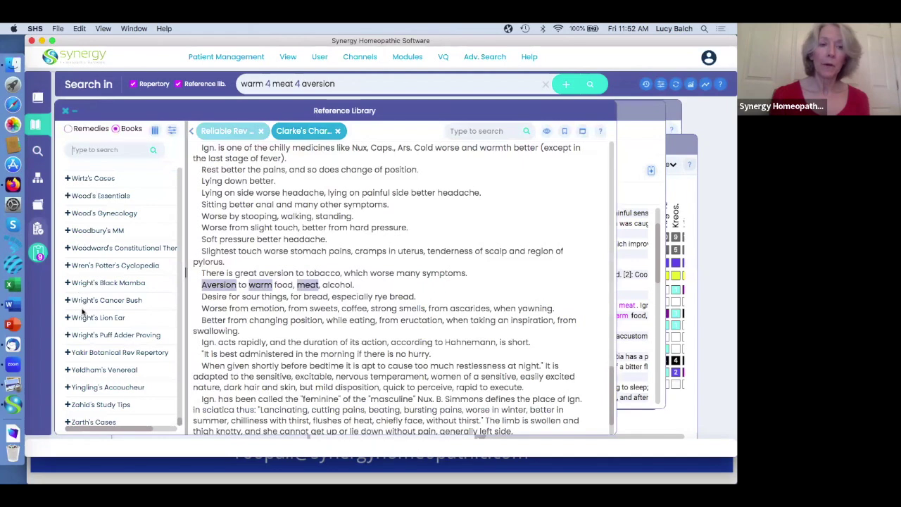
pyautogui.click(67, 352)
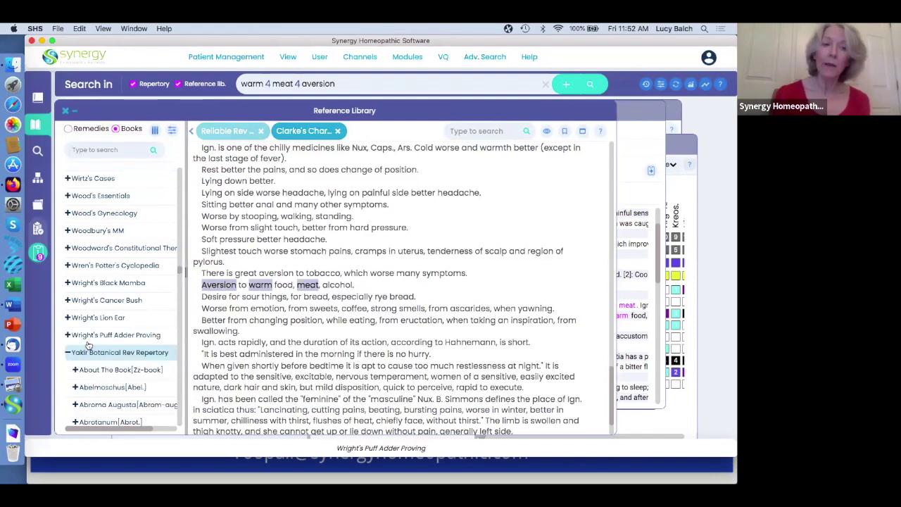
pyautogui.scroll(-2, 78, 345)
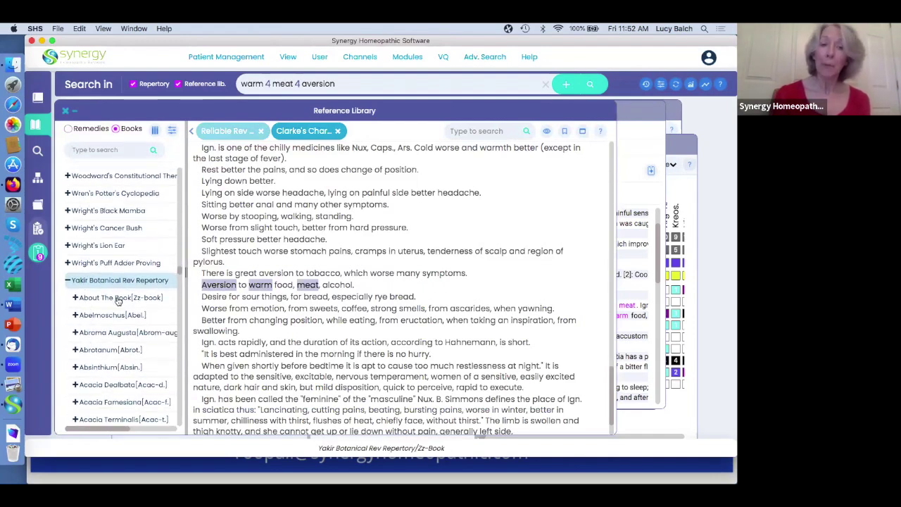
pyautogui.click(119, 298)
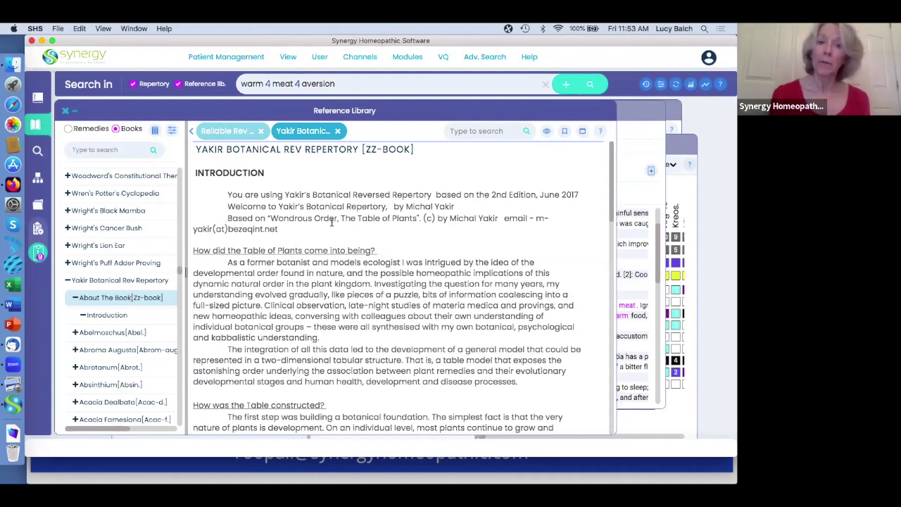
pyautogui.scroll(-5, 331, 222)
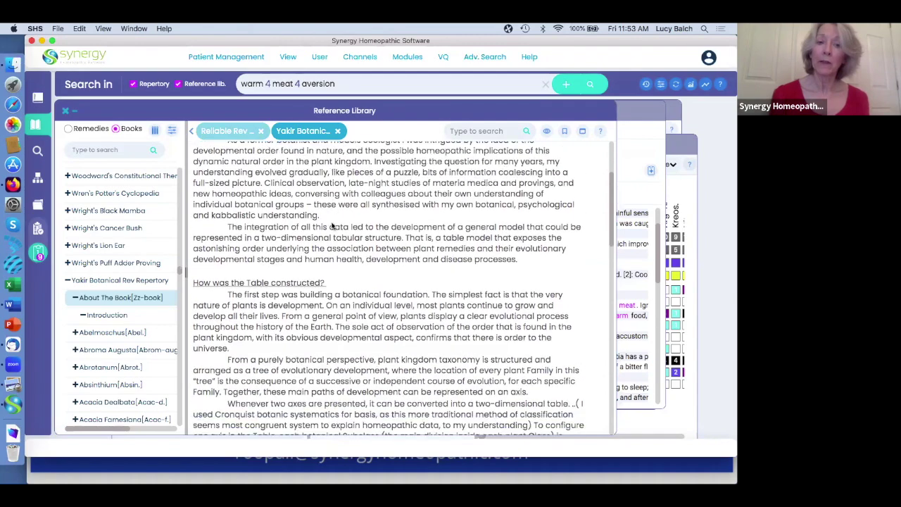
pyautogui.scroll(-1, 332, 226)
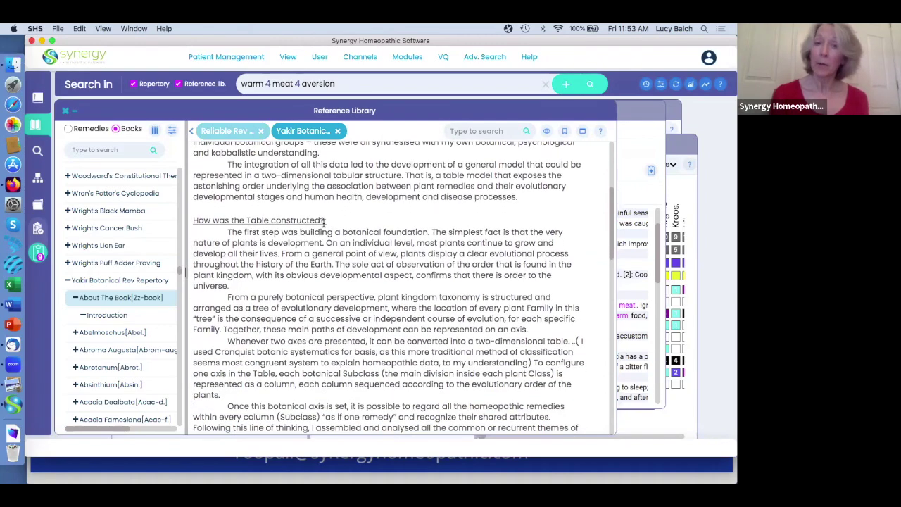
pyautogui.scroll(-2, 325, 242)
pyautogui.scroll(7, 325, 242)
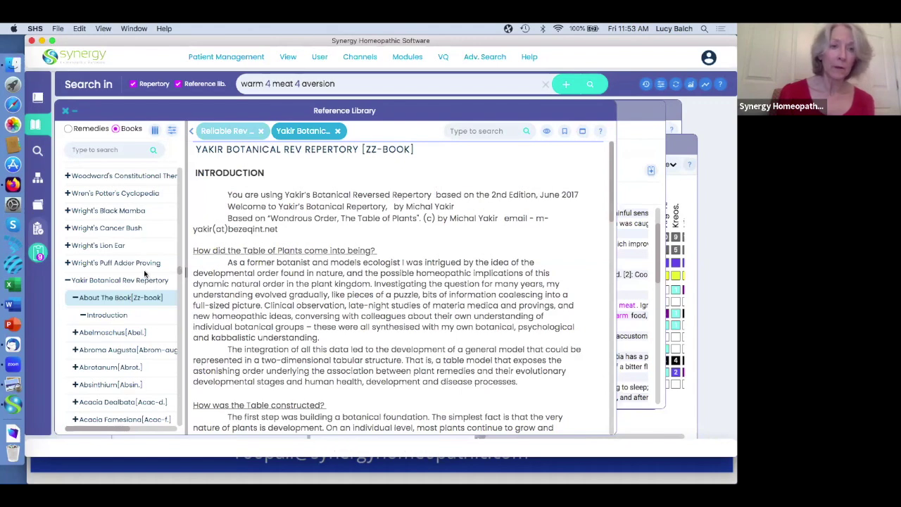
pyautogui.click(69, 245)
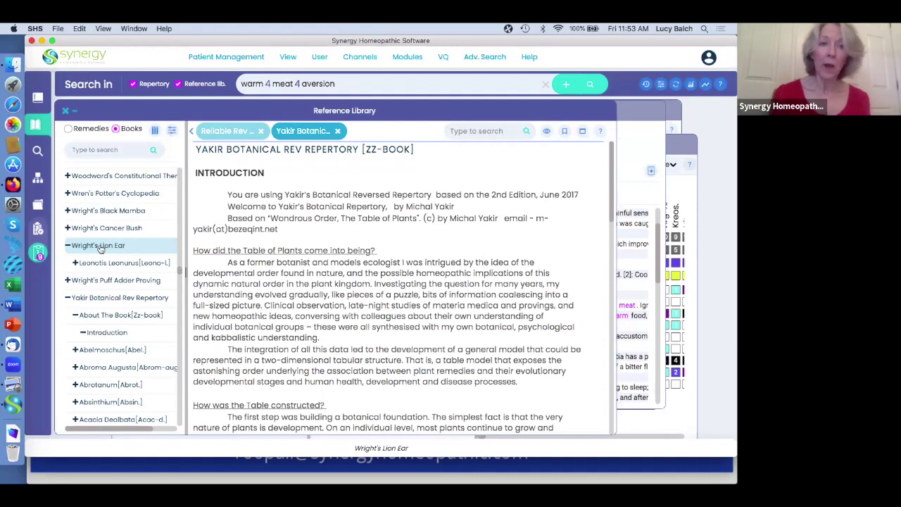
# Open Wright's Lion Ear, then expand Vervarcke, Beyond Mind-Body to list its remedies.
pyautogui.click(98, 248)
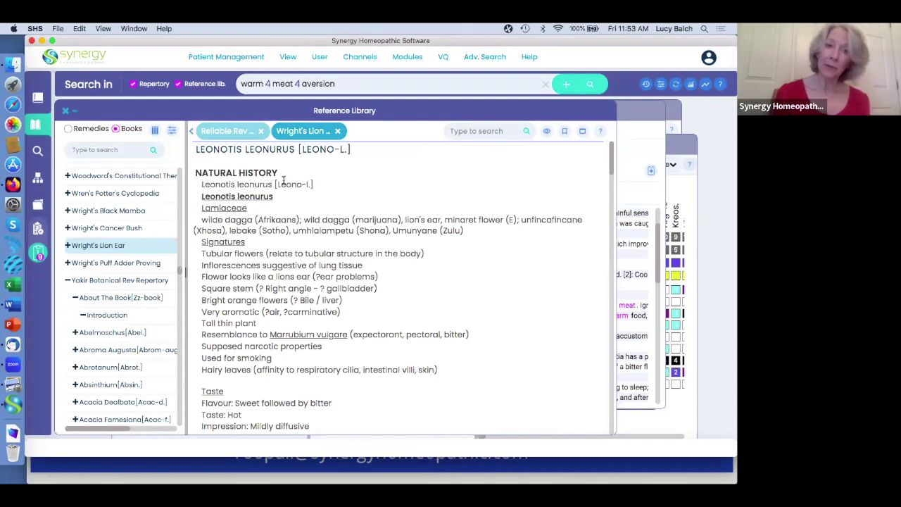
pyautogui.scroll(2, 89, 255)
pyautogui.scroll(4, 90, 254)
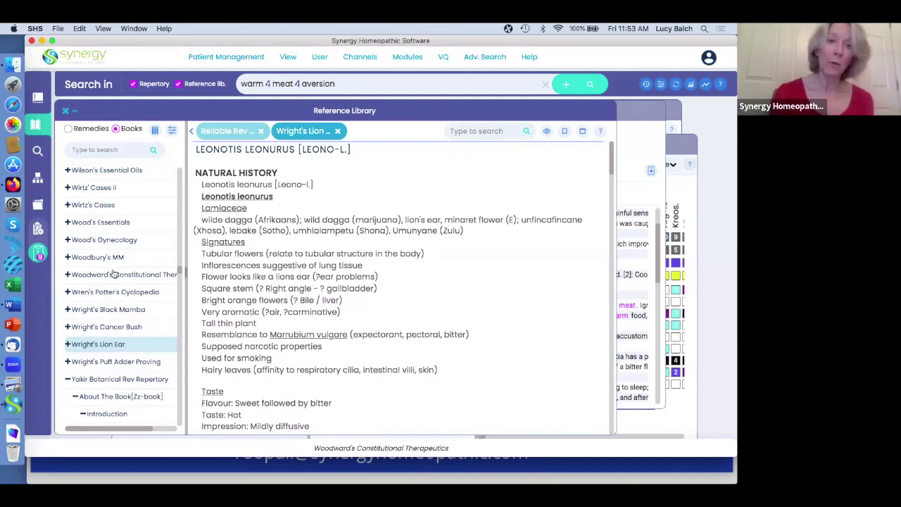
pyautogui.scroll(3, 113, 274)
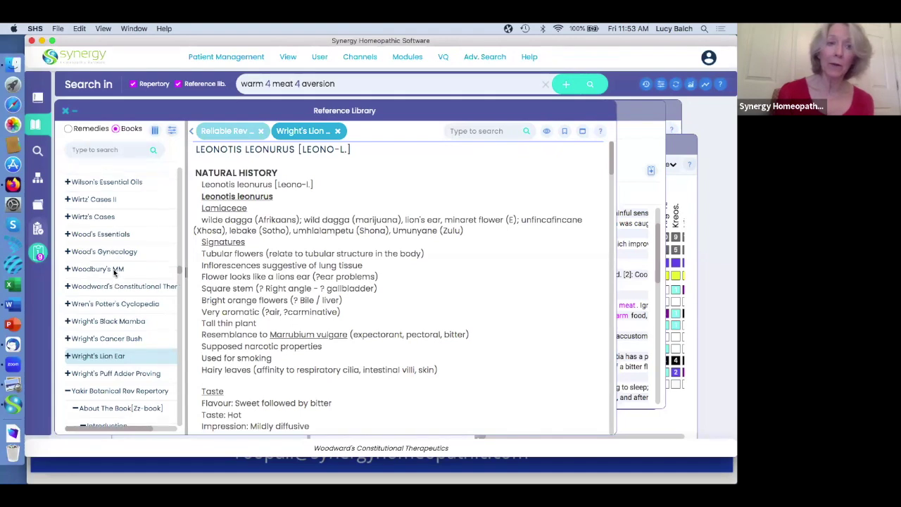
pyautogui.scroll(12, 114, 274)
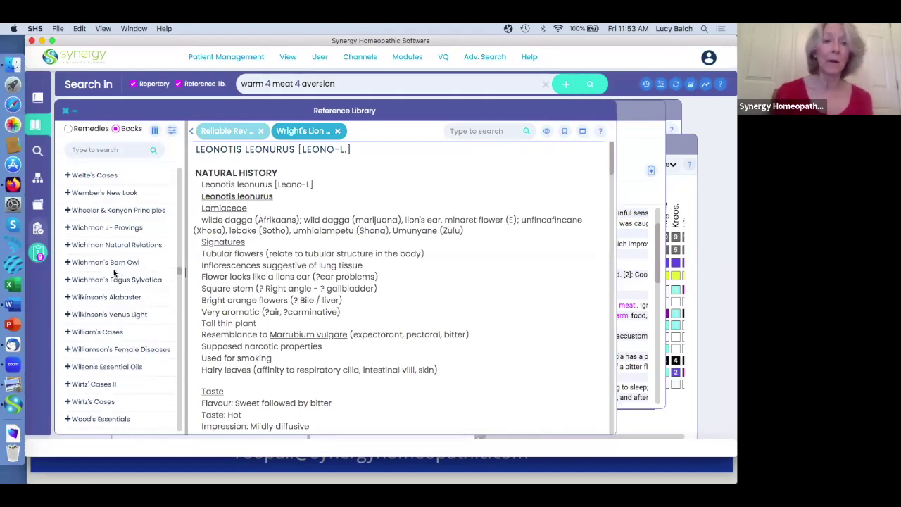
pyautogui.scroll(11, 114, 273)
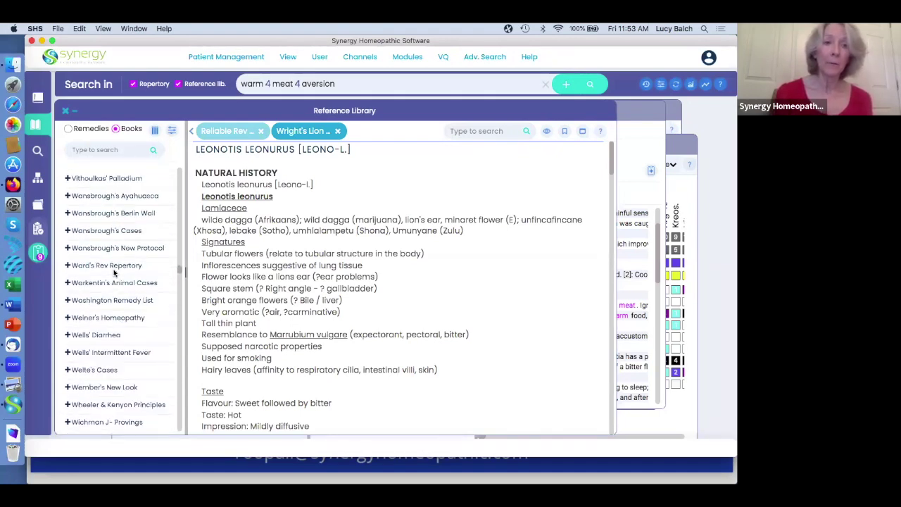
pyautogui.scroll(1, 114, 273)
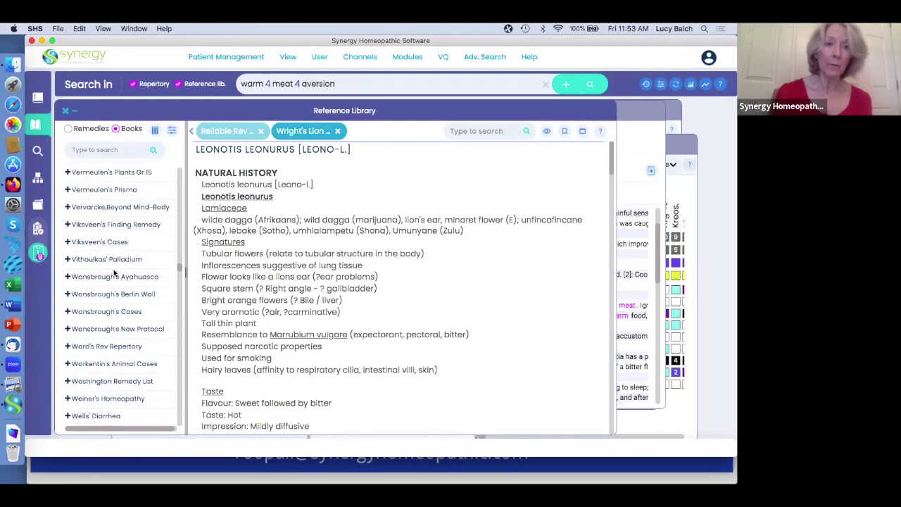
pyautogui.click(68, 207)
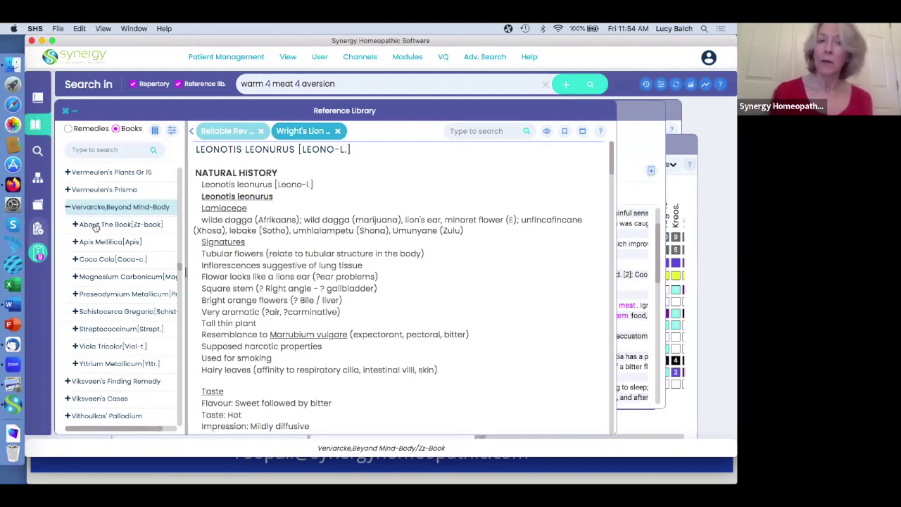
# Open About The Book under Vervarcke's Beyond Body and Mind and scroll through its opening text.
pyautogui.click(96, 225)
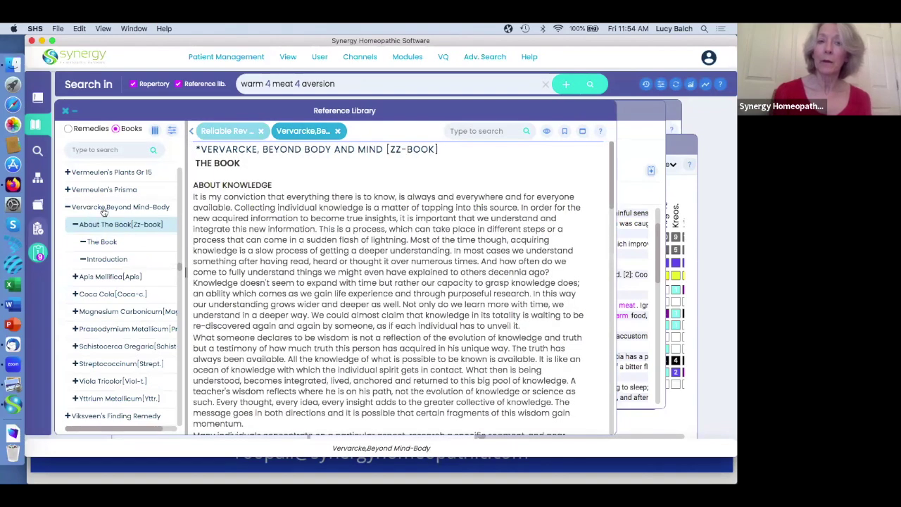
pyautogui.scroll(-3, 275, 275)
pyautogui.scroll(3, 275, 278)
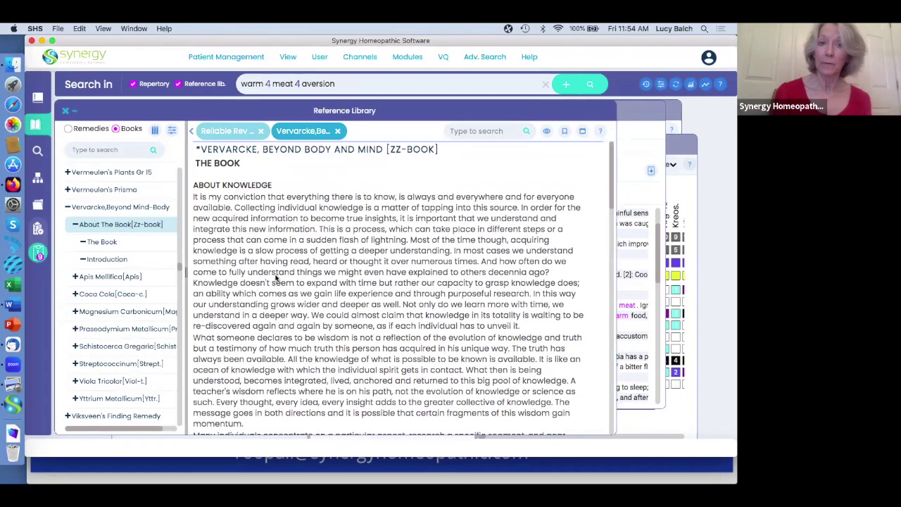
pyautogui.scroll(-10, 276, 278)
pyautogui.scroll(-7, 275, 278)
pyautogui.scroll(-4, 276, 278)
pyautogui.scroll(20, 276, 278)
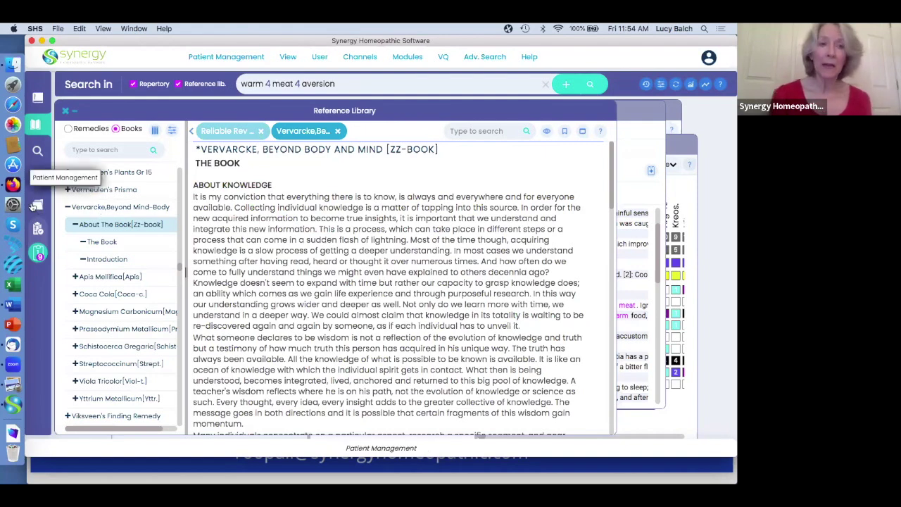
# Bring Firefox forward and go to New Releases > Suggesta on the Synergy website.
pyautogui.click(13, 185)
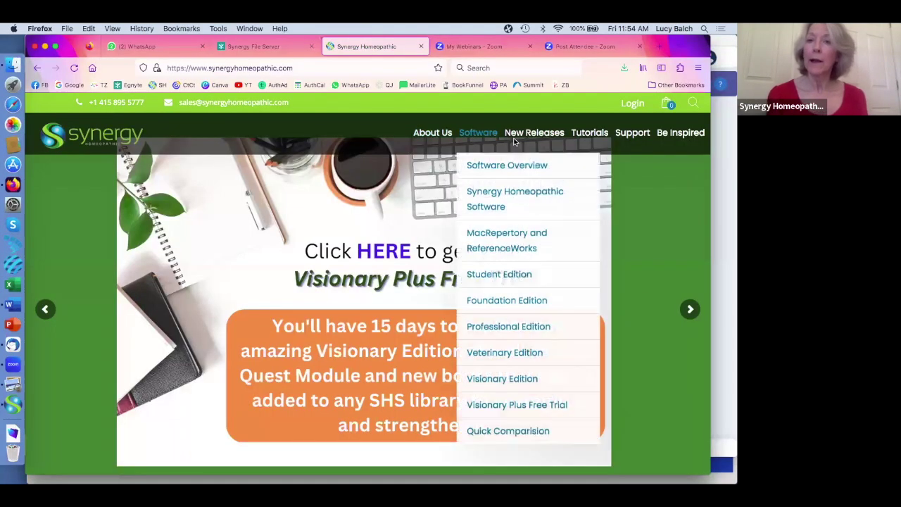
pyautogui.moveTo(514, 142)
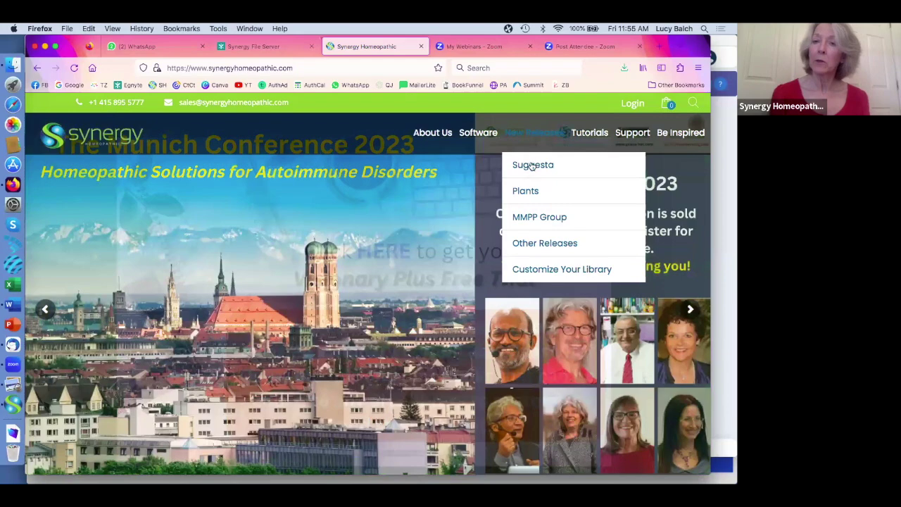
pyautogui.click(531, 168)
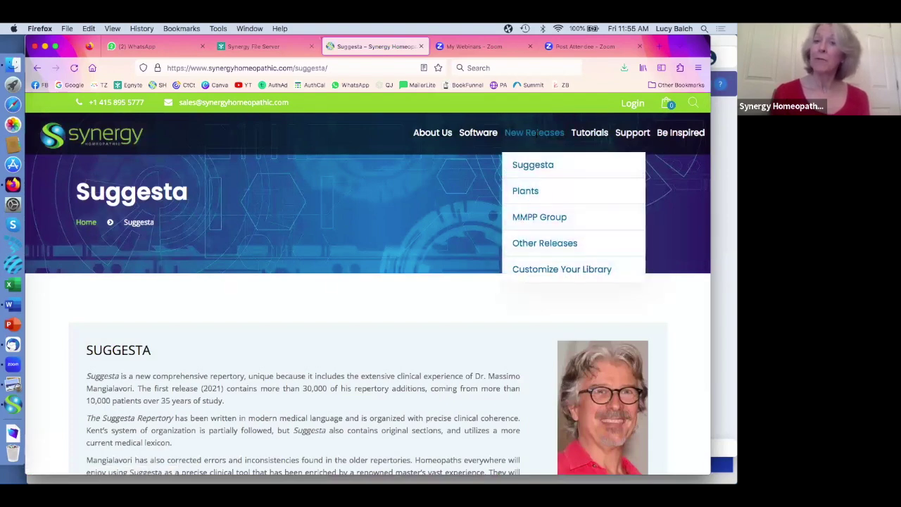
# Go to New Releases > Other Releases and scroll down to Vervarcke's Beyond Mind and Body at $30.
pyautogui.click(554, 245)
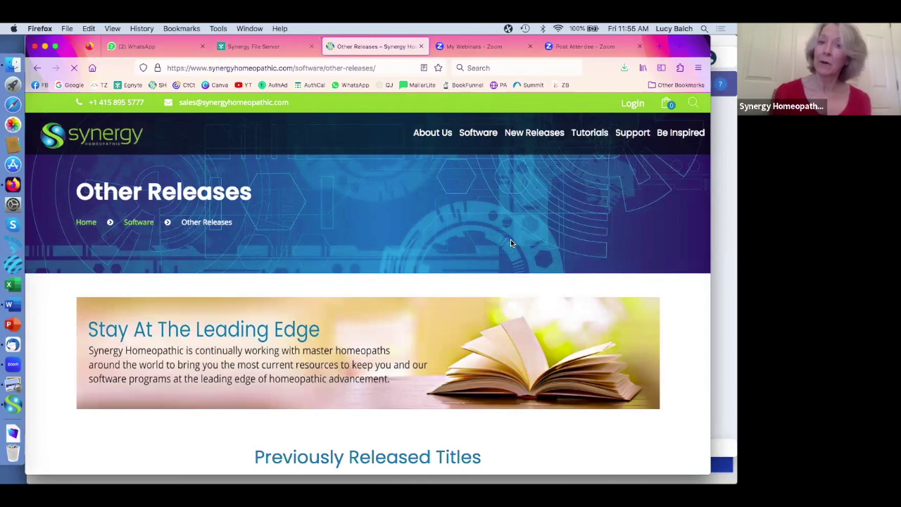
pyautogui.scroll(-2, 512, 244)
pyautogui.scroll(-3, 511, 244)
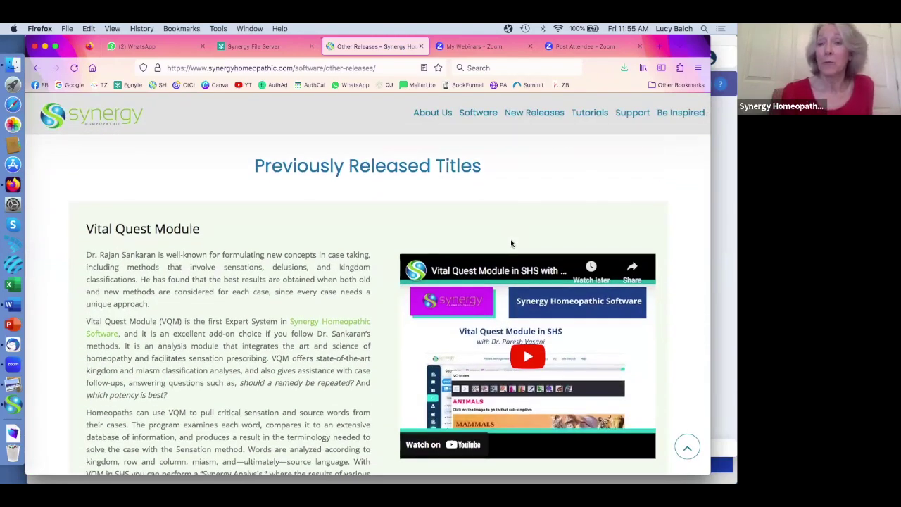
pyautogui.scroll(-1, 511, 244)
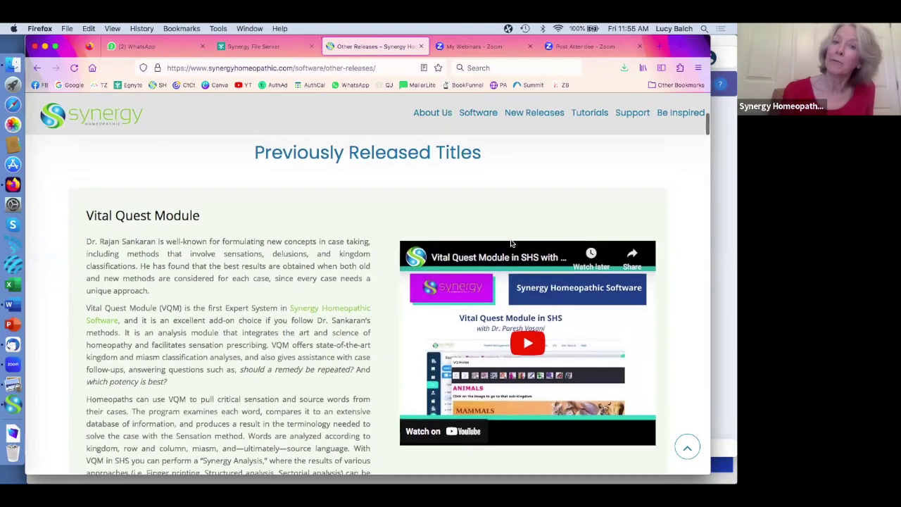
pyautogui.scroll(-10, 511, 243)
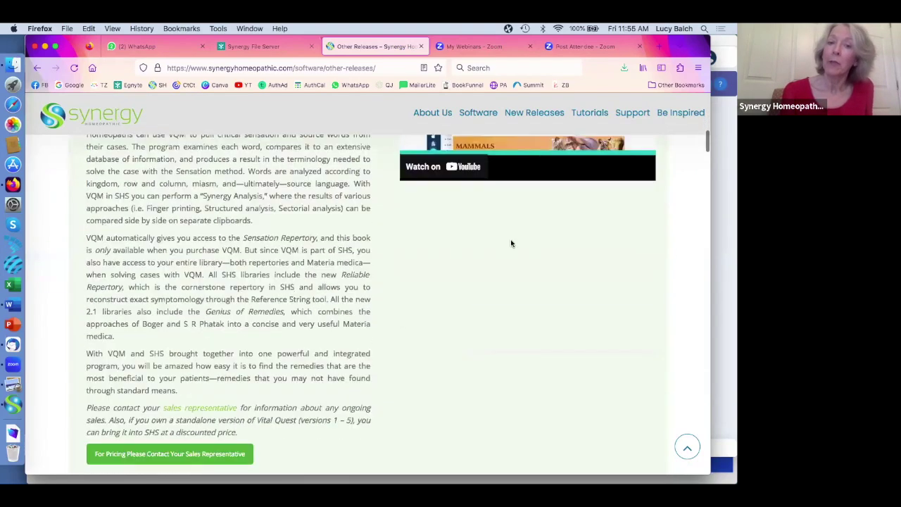
pyautogui.scroll(-2, 511, 243)
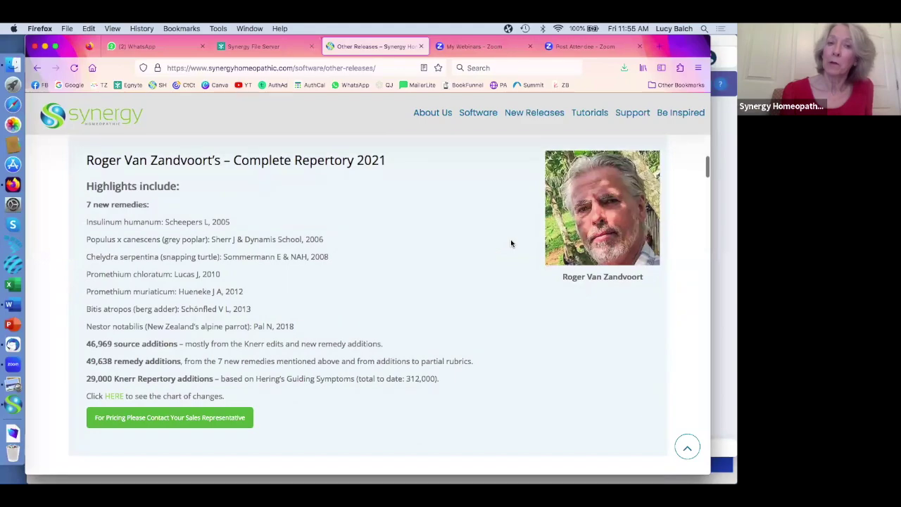
pyautogui.scroll(-2, 404, 197)
pyautogui.scroll(-10, 403, 196)
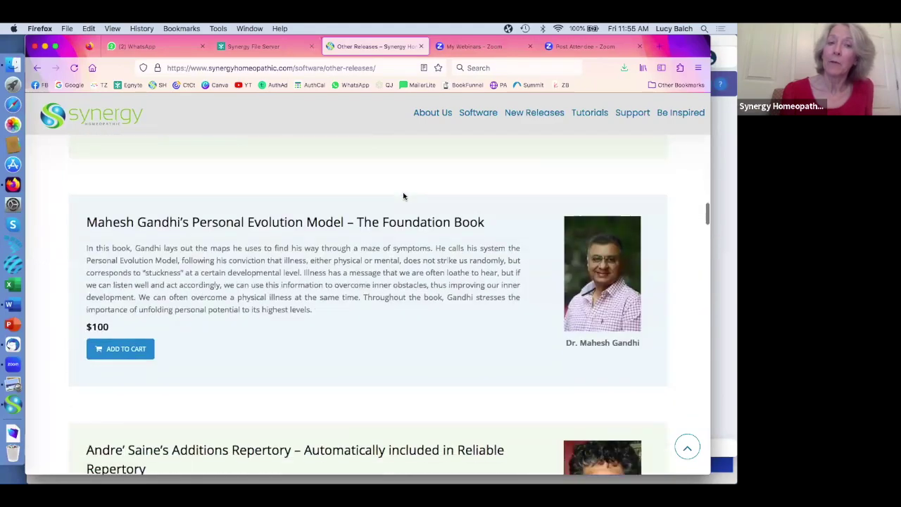
pyautogui.scroll(-7, 374, 273)
pyautogui.scroll(-2, 374, 273)
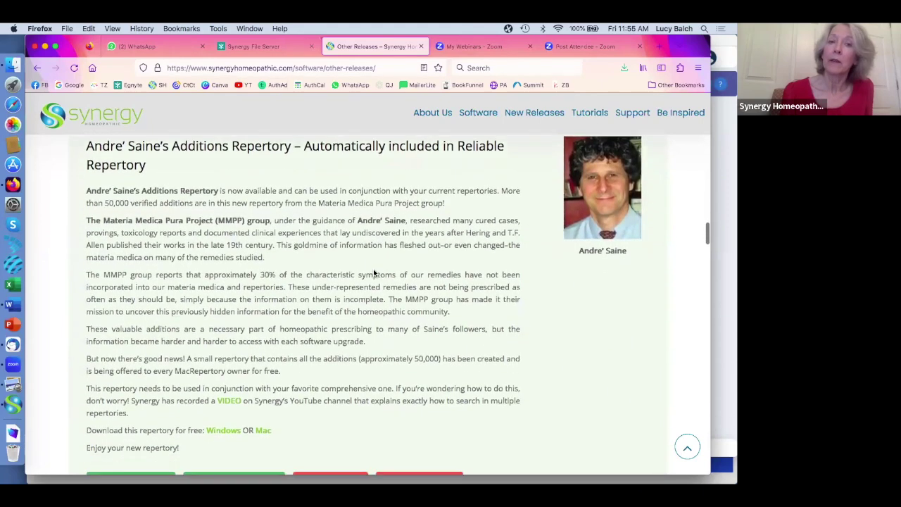
pyautogui.scroll(-12, 373, 273)
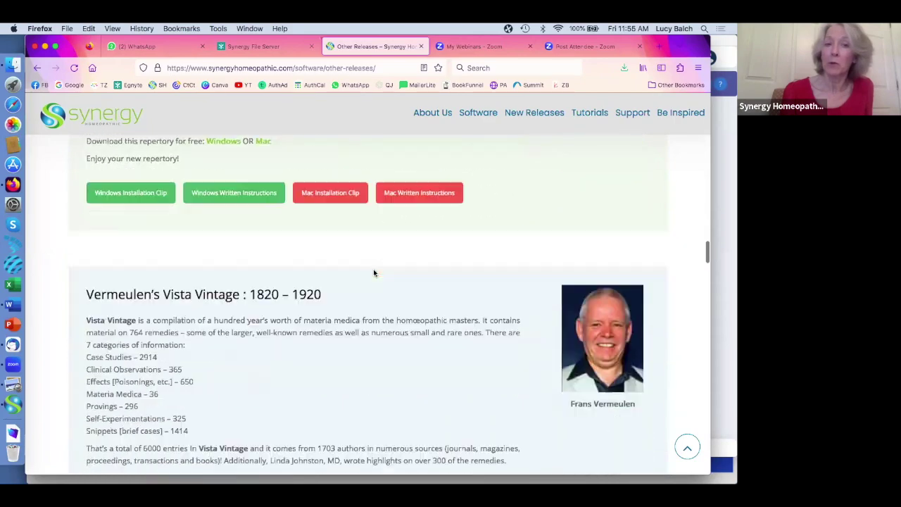
pyautogui.scroll(-16, 374, 273)
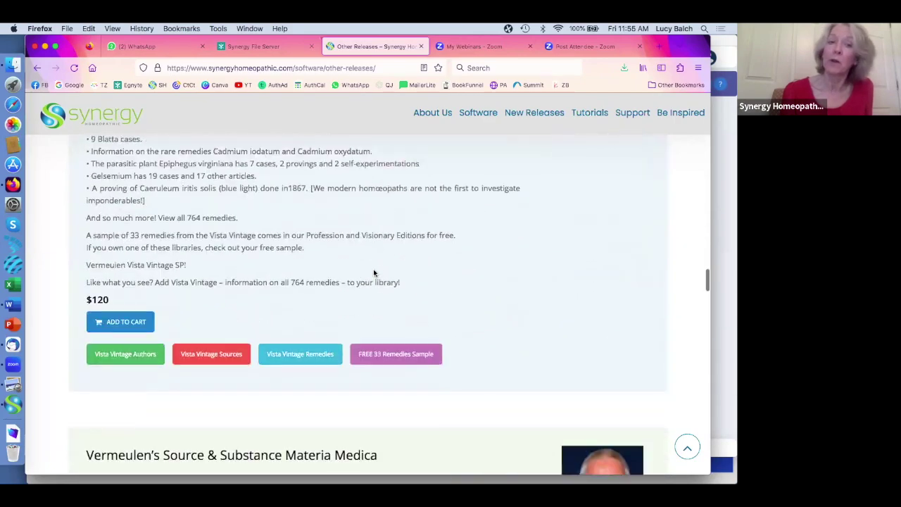
pyautogui.scroll(-5, 374, 273)
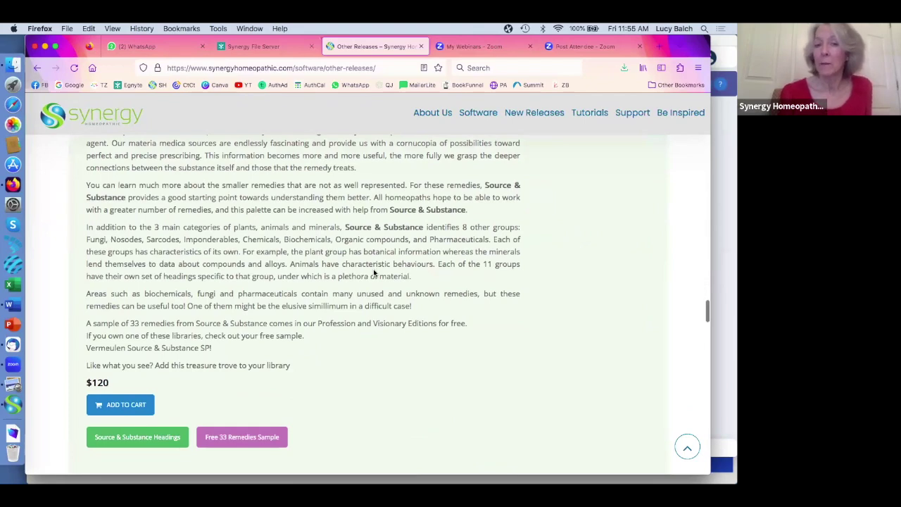
pyautogui.scroll(-3, 374, 273)
pyautogui.scroll(-7, 374, 271)
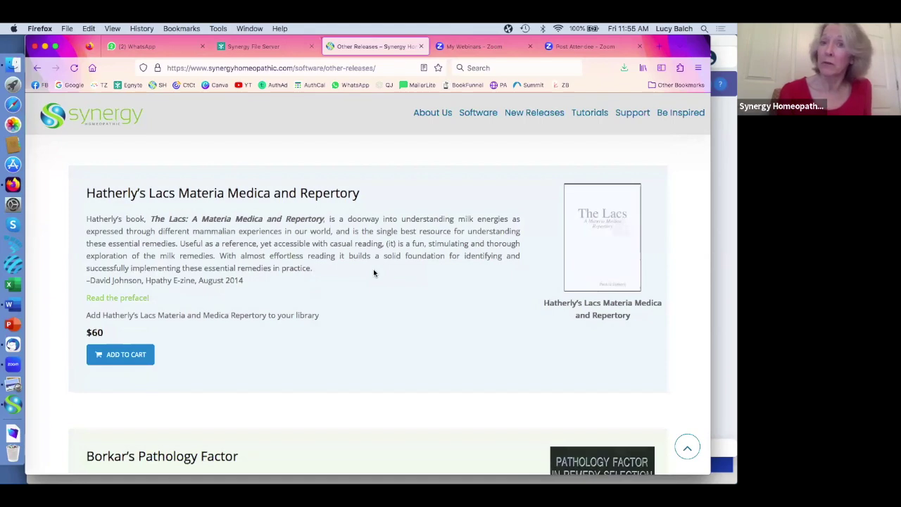
pyautogui.scroll(-1, 374, 273)
pyautogui.scroll(-7, 373, 273)
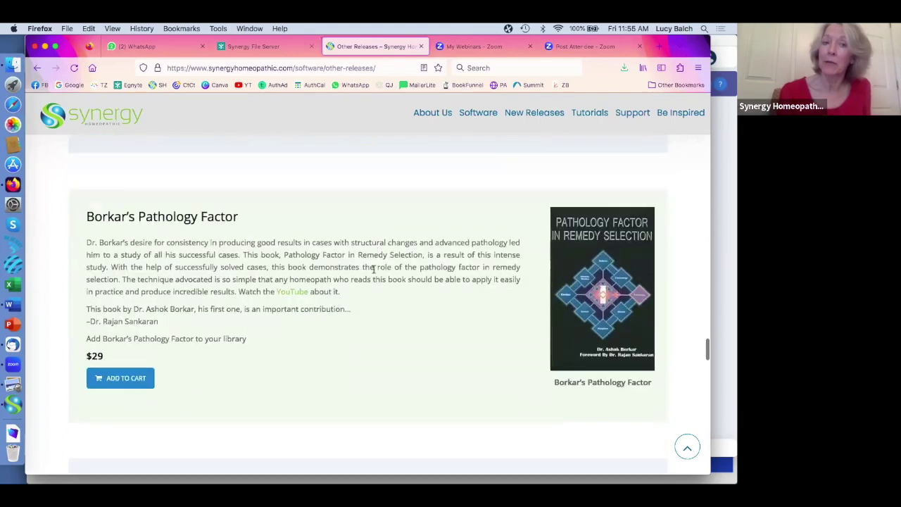
pyautogui.scroll(-9, 374, 273)
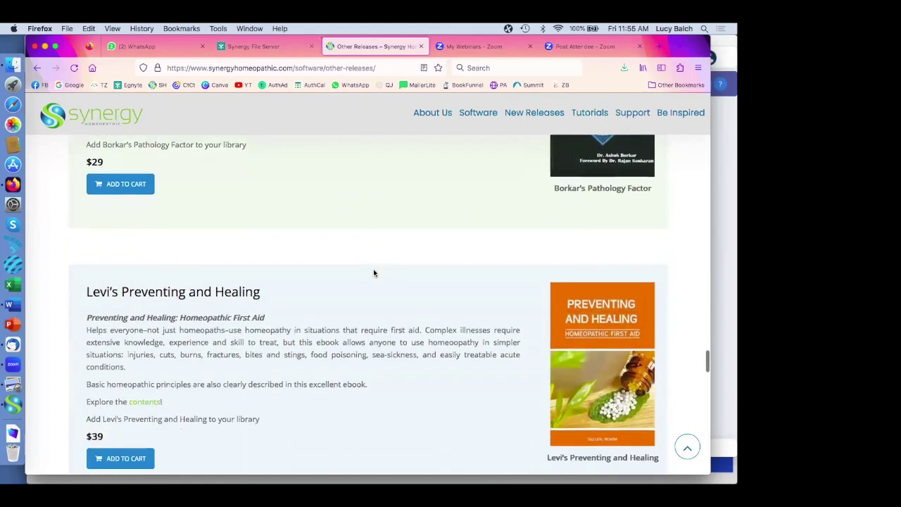
pyautogui.scroll(-7, 374, 273)
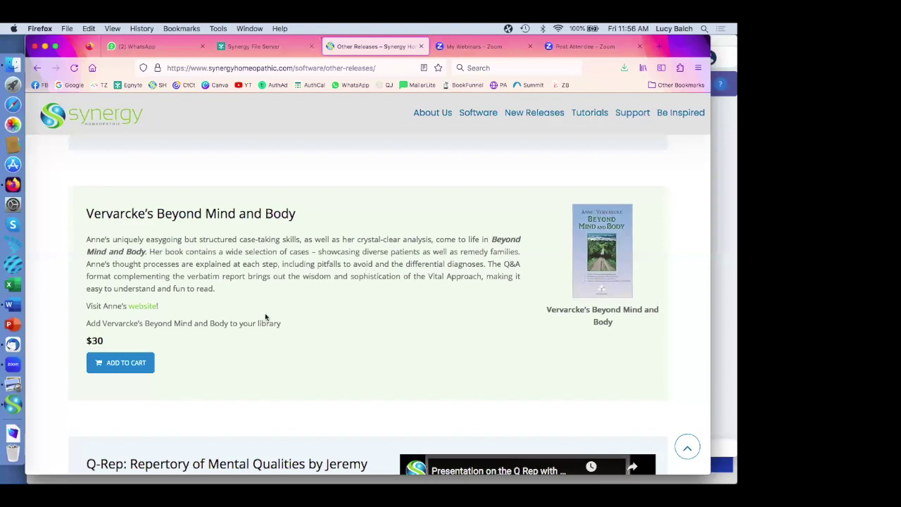
# Back in SHS, open Clipboard 1's rubric graph and list its Image export formats, pdf and jpeg.
pyautogui.click(12, 404)
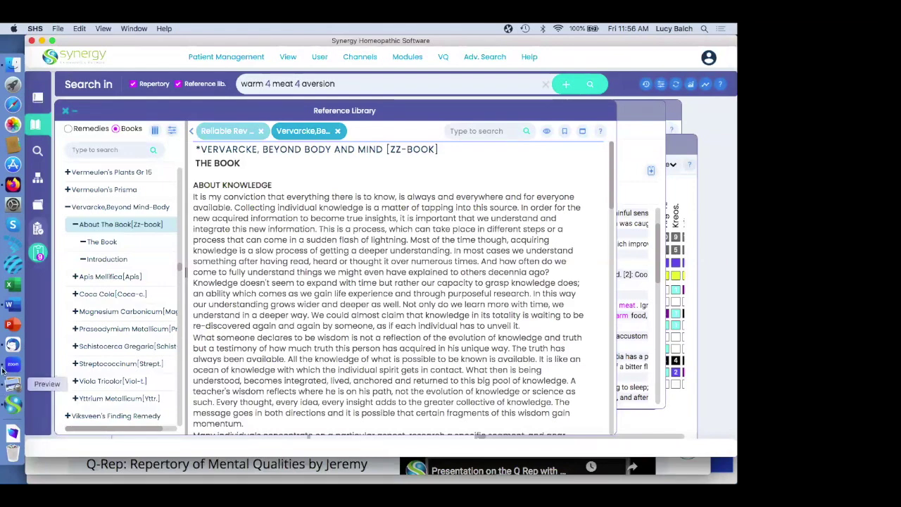
pyautogui.click(38, 254)
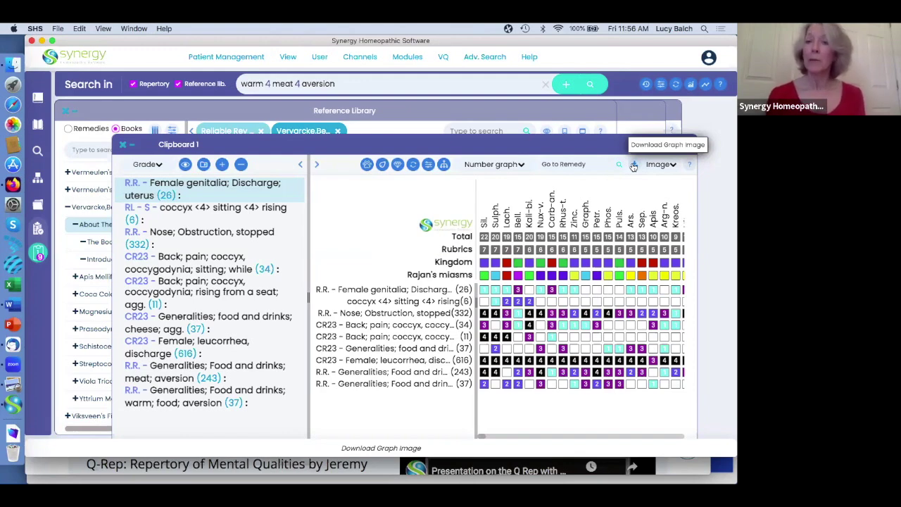
pyautogui.click(670, 164)
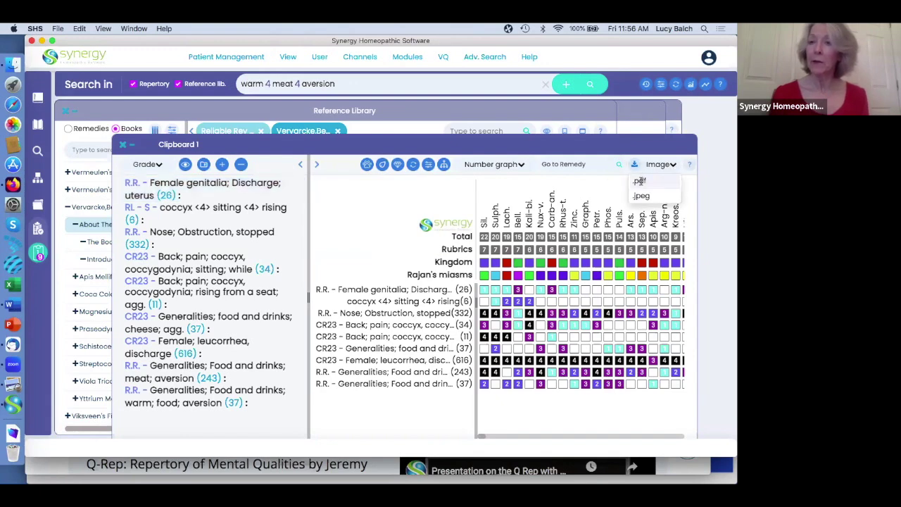
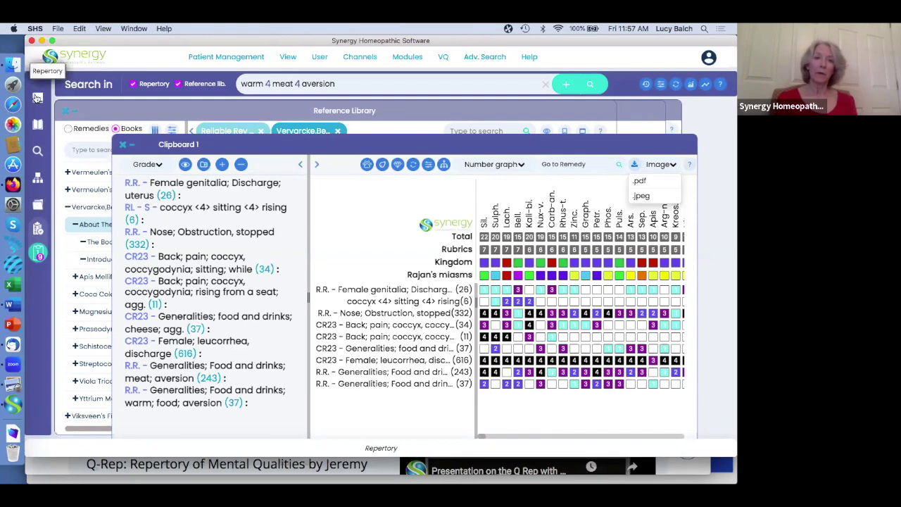
# Open the Repertory window and compare the Complete 2023 and Reliable chapter lists.
pyautogui.click(37, 97)
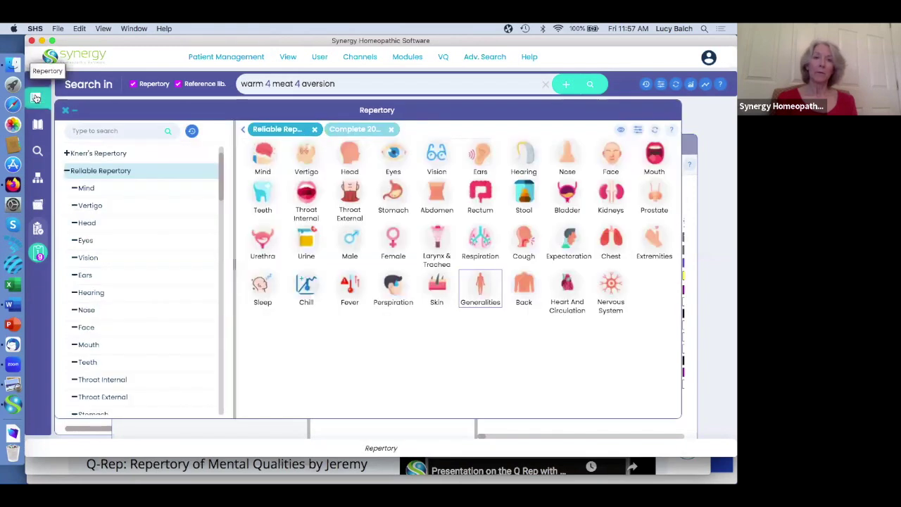
pyautogui.click(365, 131)
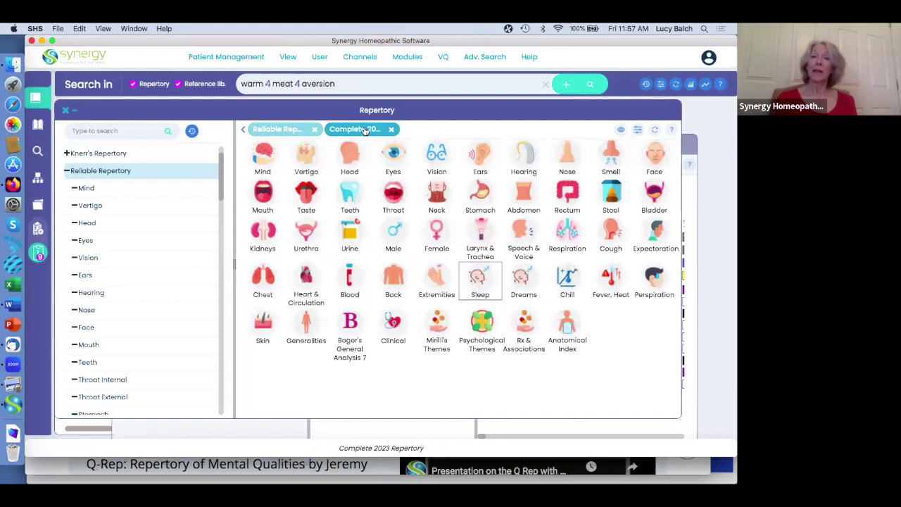
pyautogui.click(282, 134)
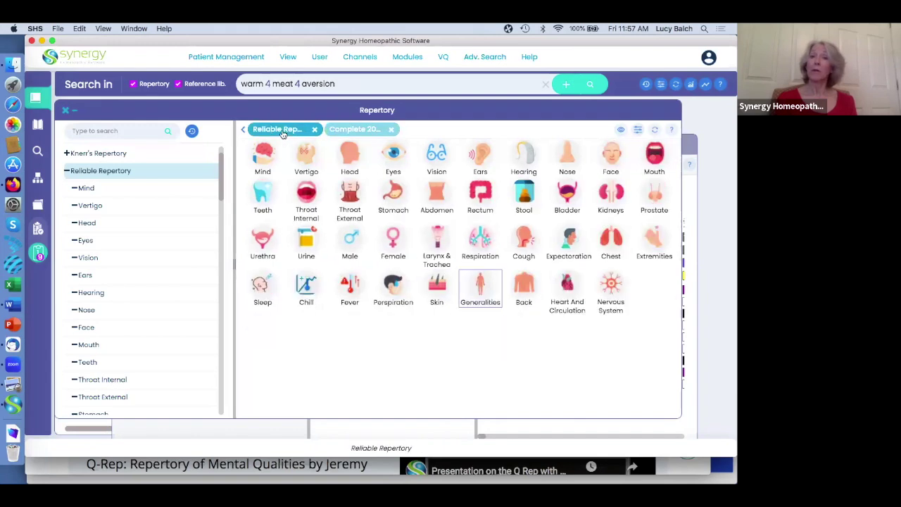
# Open Knerr's Repertory in its own tab, ending back on the Reliable chapters.
pyautogui.rightClick(83, 155)
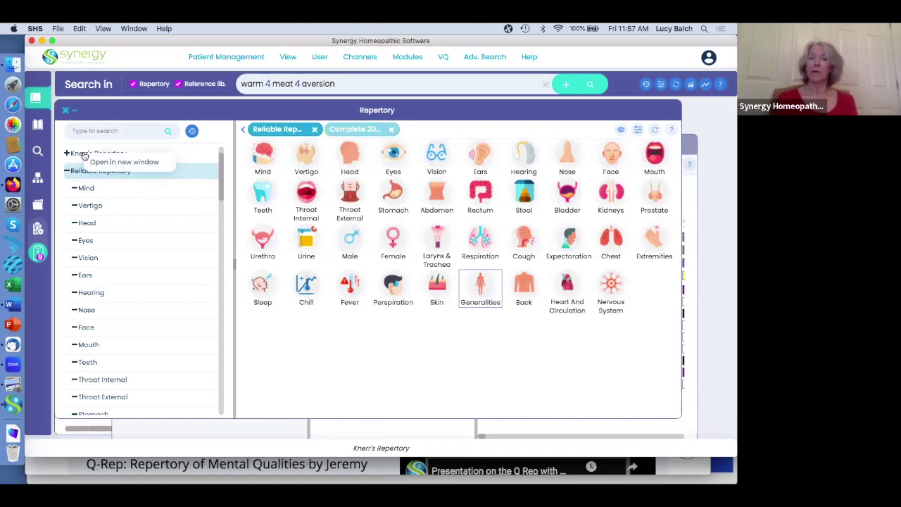
pyautogui.click(127, 163)
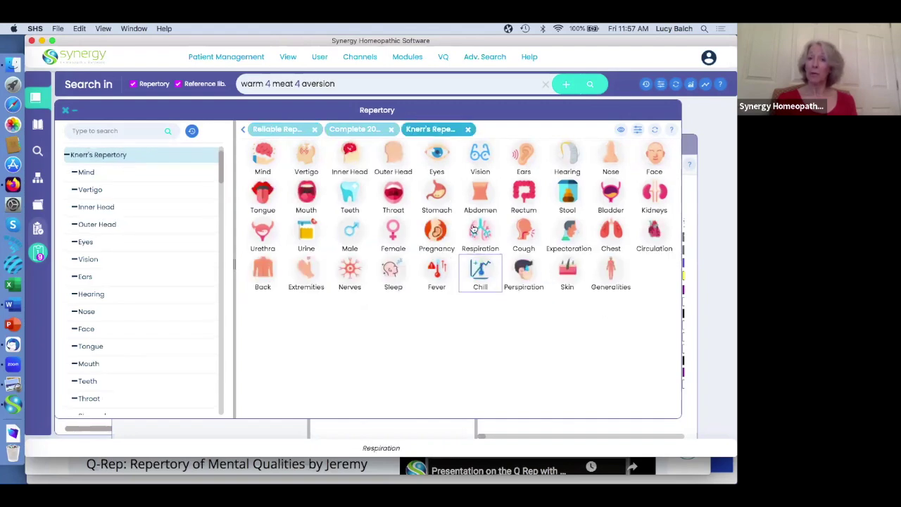
pyautogui.click(358, 131)
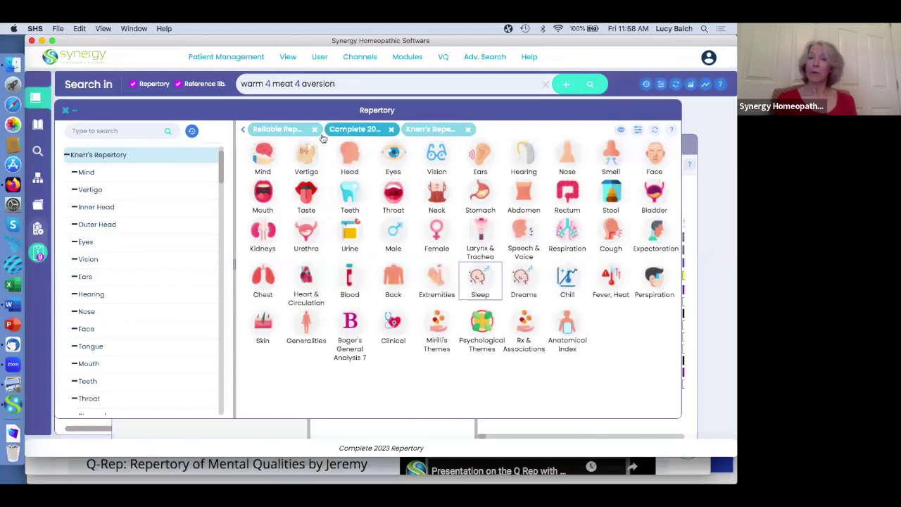
pyautogui.click(279, 132)
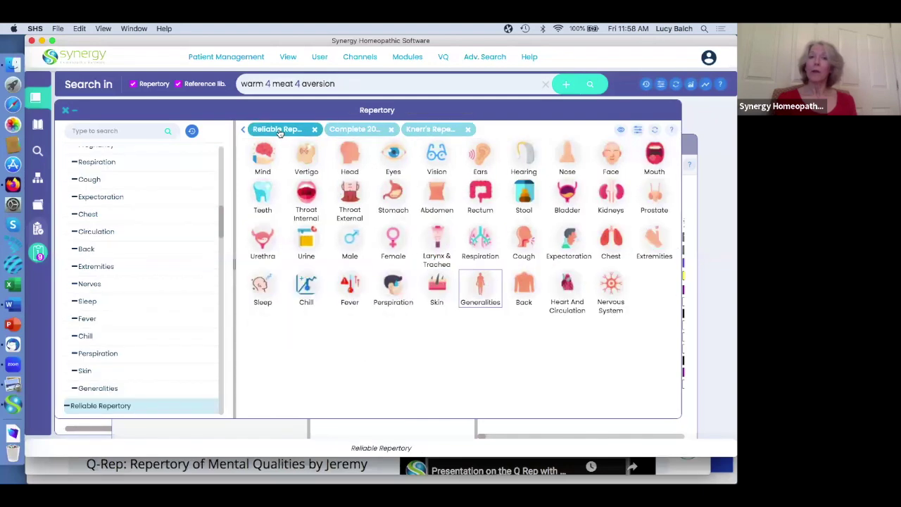
# Show the 'warm 4 meat 4 aversion' results: 20 remedies and 62 references.
pyautogui.click(37, 125)
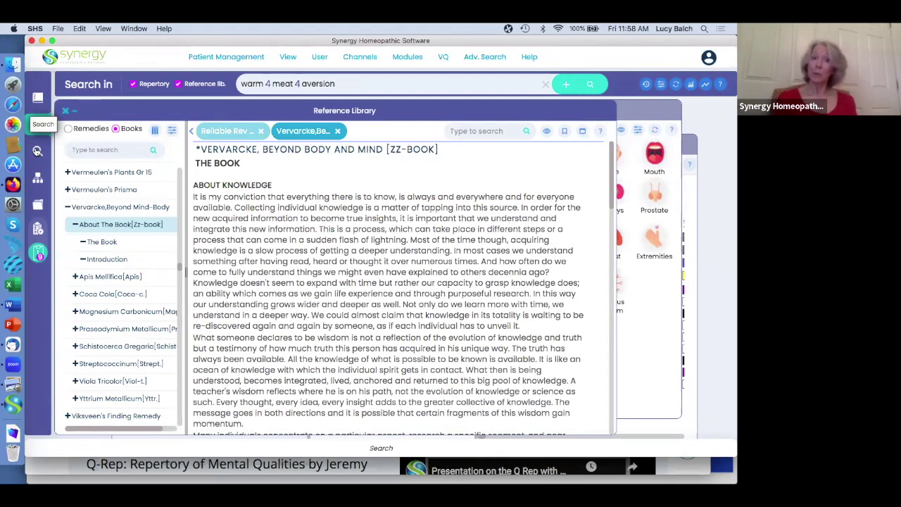
pyautogui.click(37, 150)
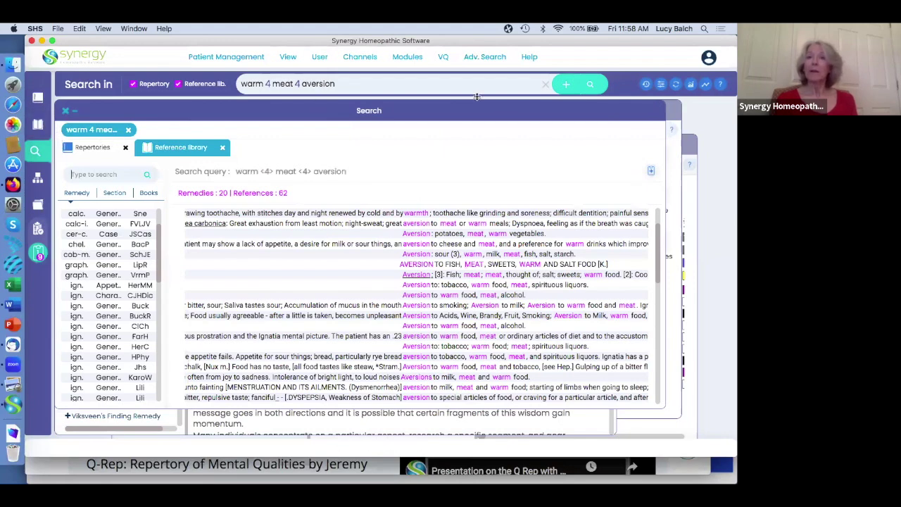
# Add 'fear dark' as a new search tab, then go back to the warm meat results.
pyautogui.click(545, 83)
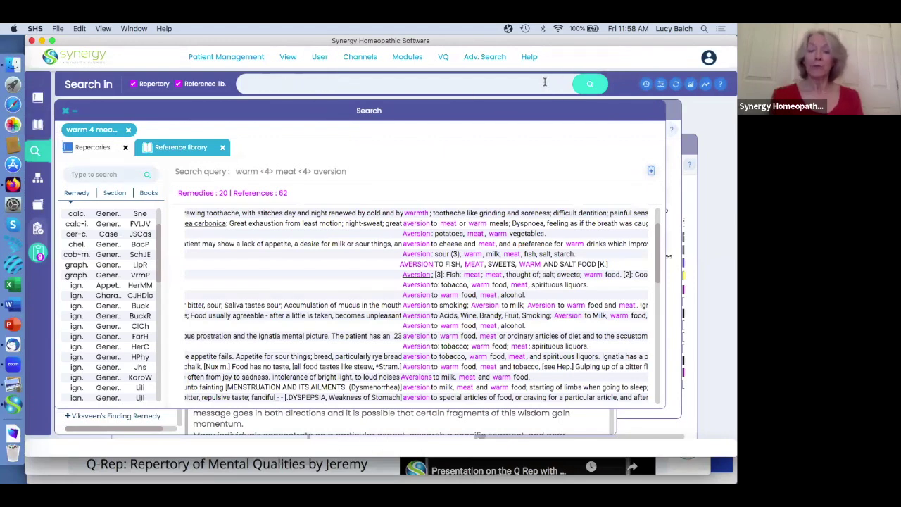
pyautogui.write('fear da')
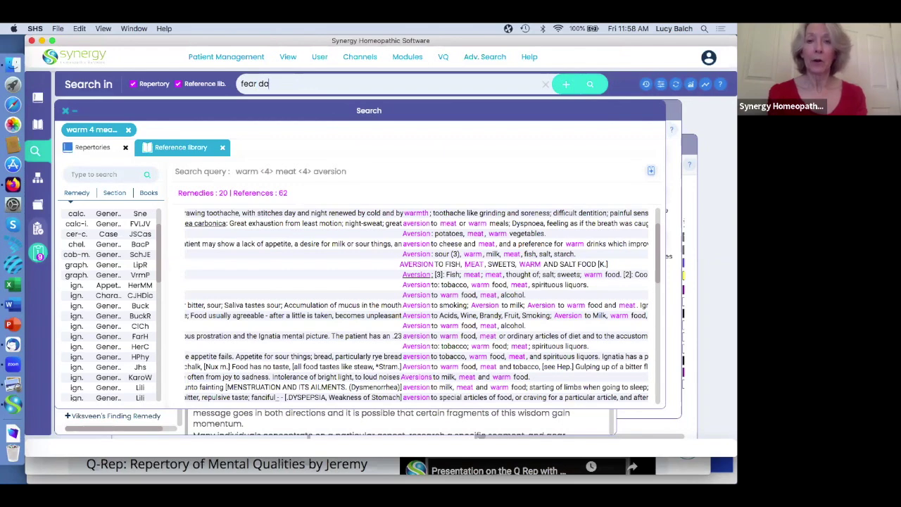
pyautogui.write('rk')
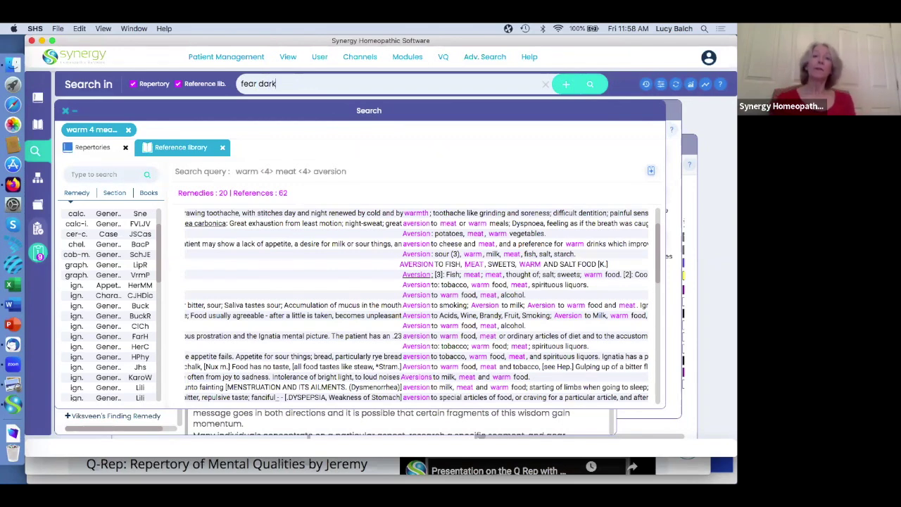
pyautogui.click(567, 86)
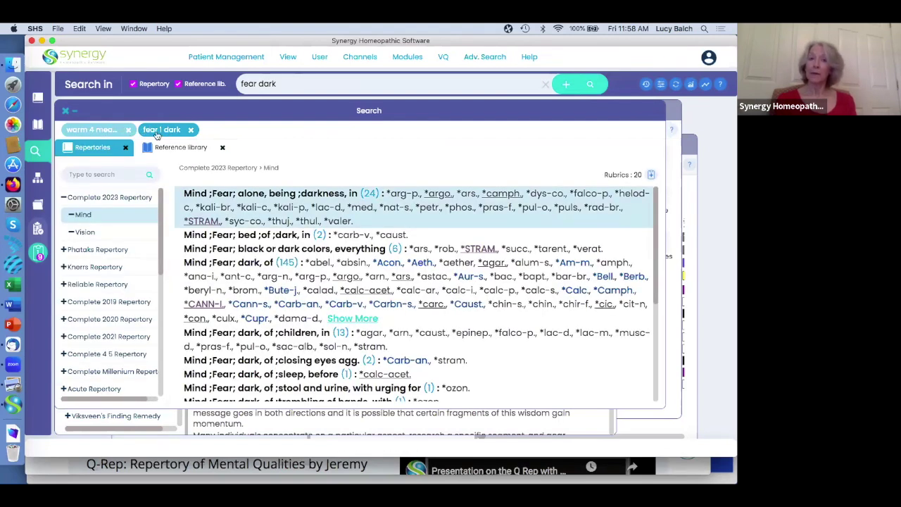
pyautogui.click(104, 134)
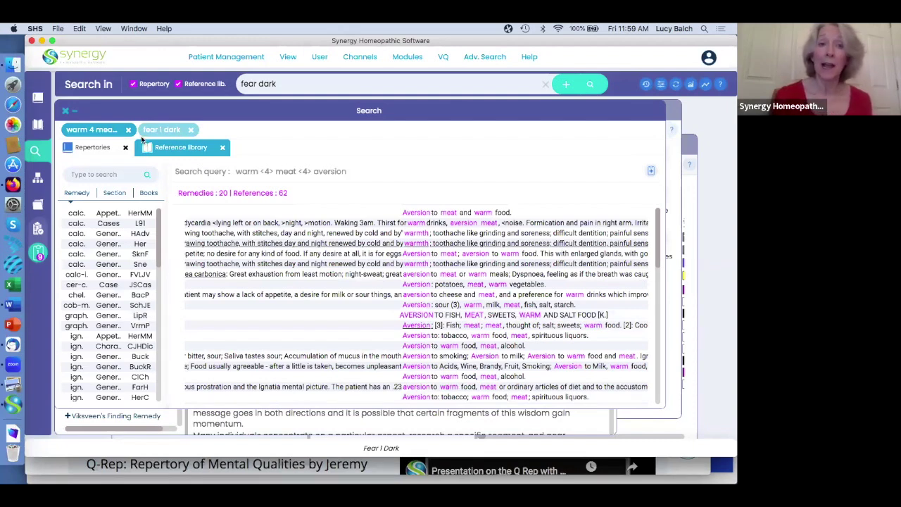
# Open the two saved patients together and view each one's Previous Sessions.
pyautogui.click(38, 205)
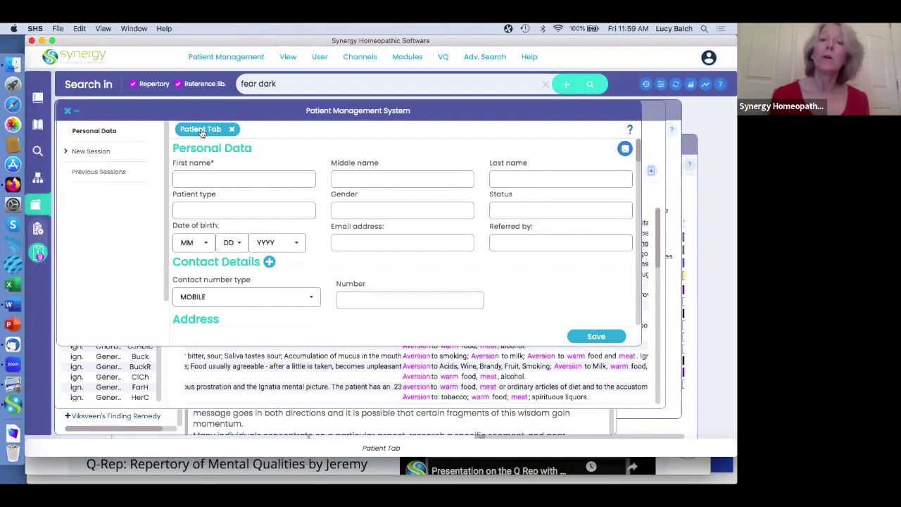
pyautogui.click(227, 58)
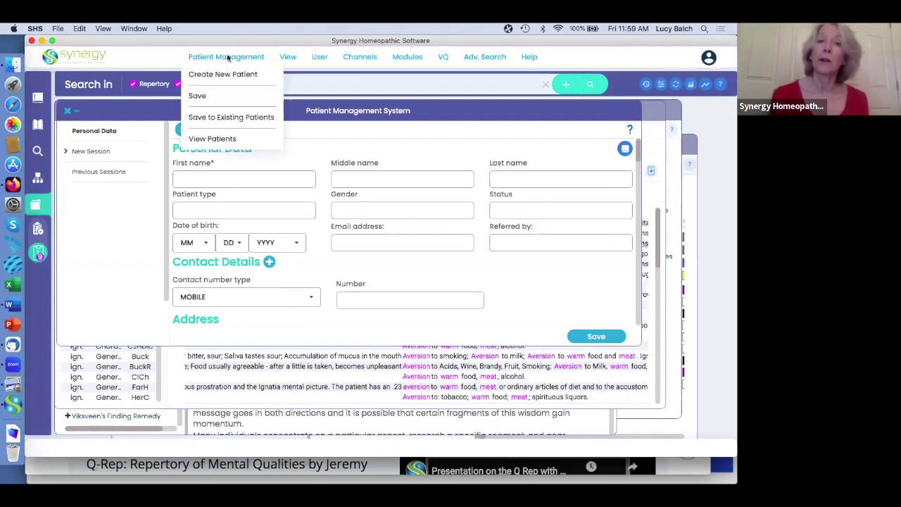
pyautogui.click(217, 141)
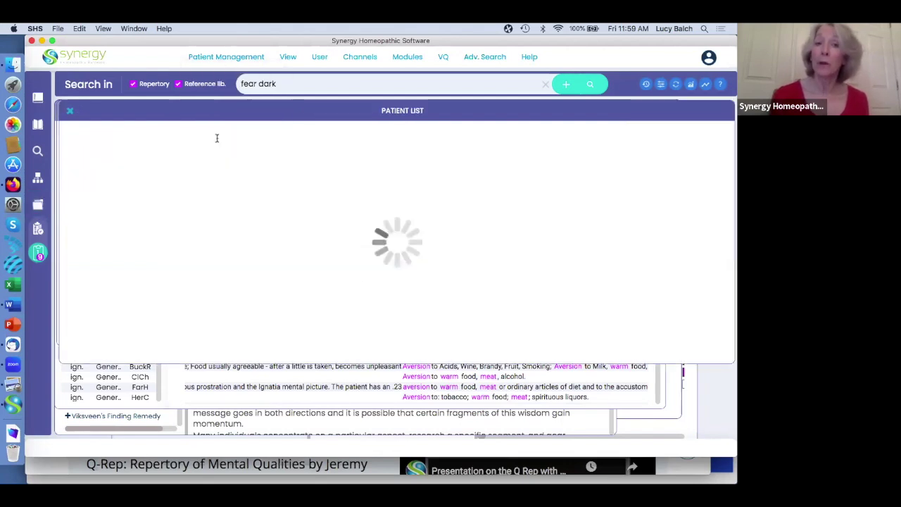
pyautogui.click(106, 186)
pyautogui.click(106, 205)
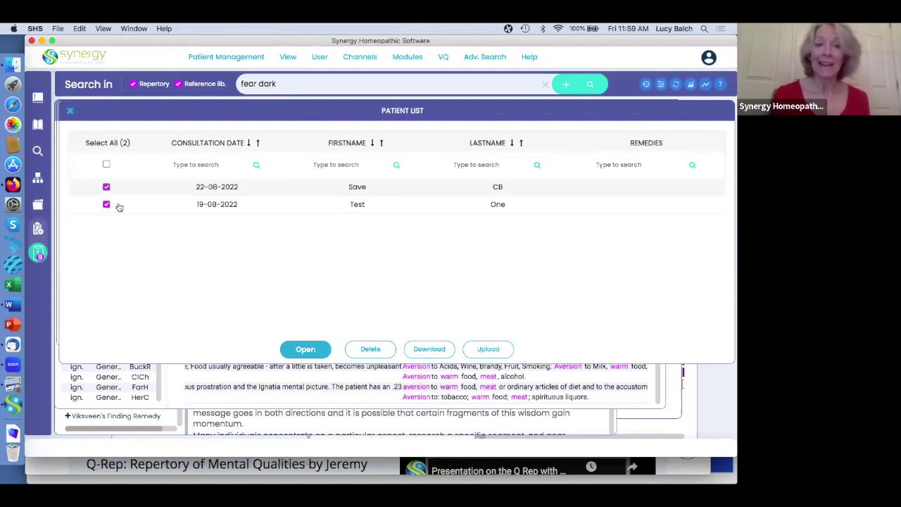
pyautogui.click(304, 349)
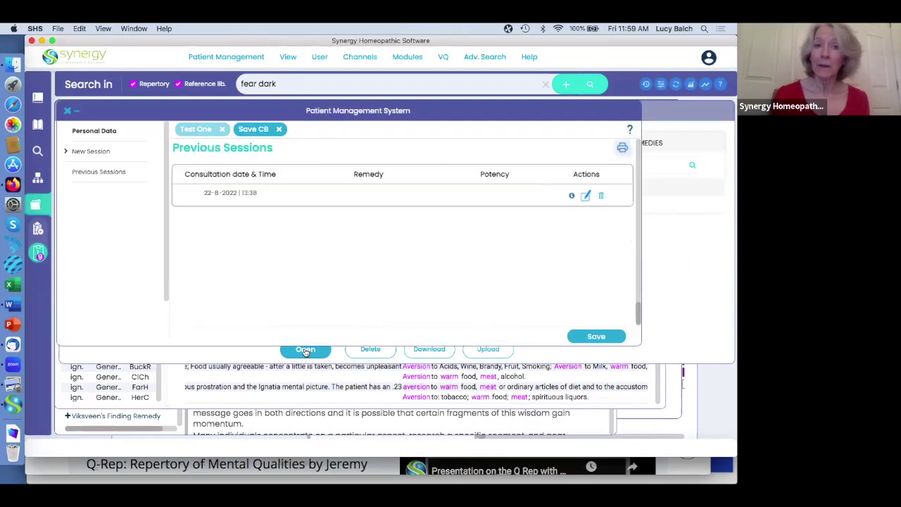
pyautogui.click(203, 129)
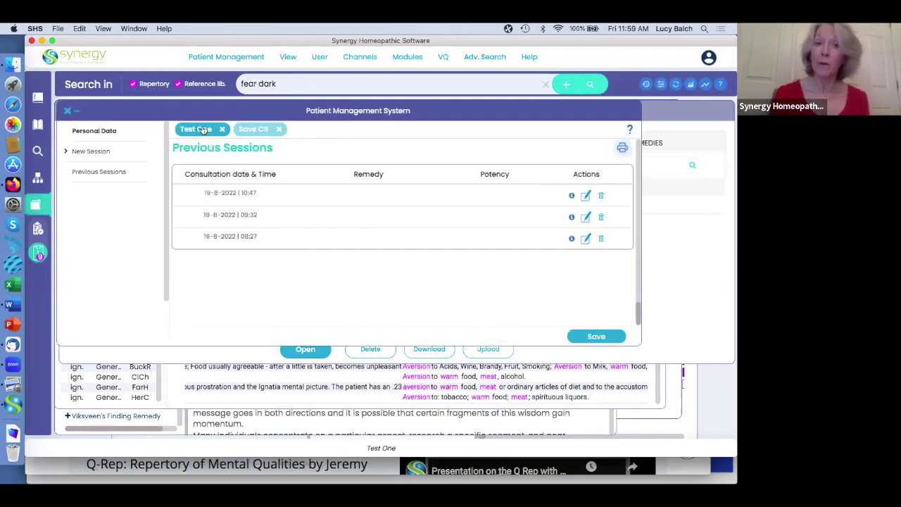
pyautogui.click(261, 130)
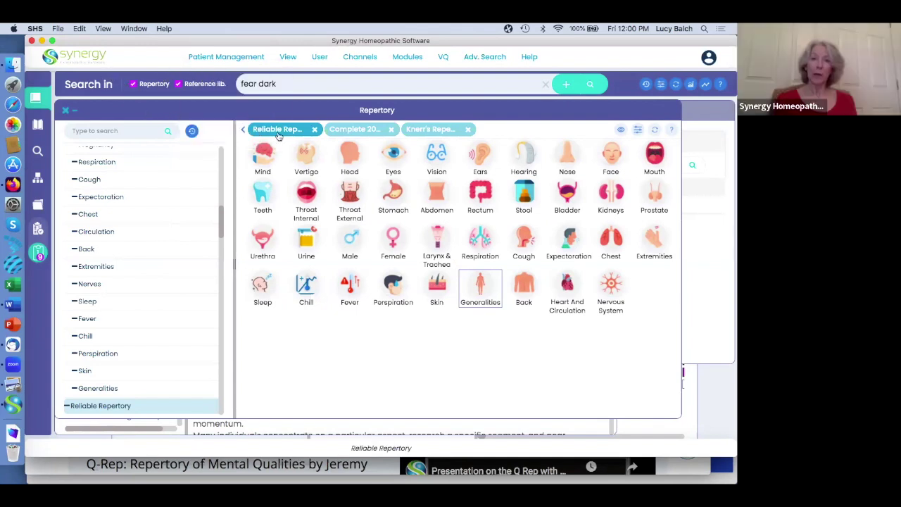
# Open the Reliable Repertory's Mind chapter and select the Exhaustion (0) rubric.
pyautogui.click(262, 154)
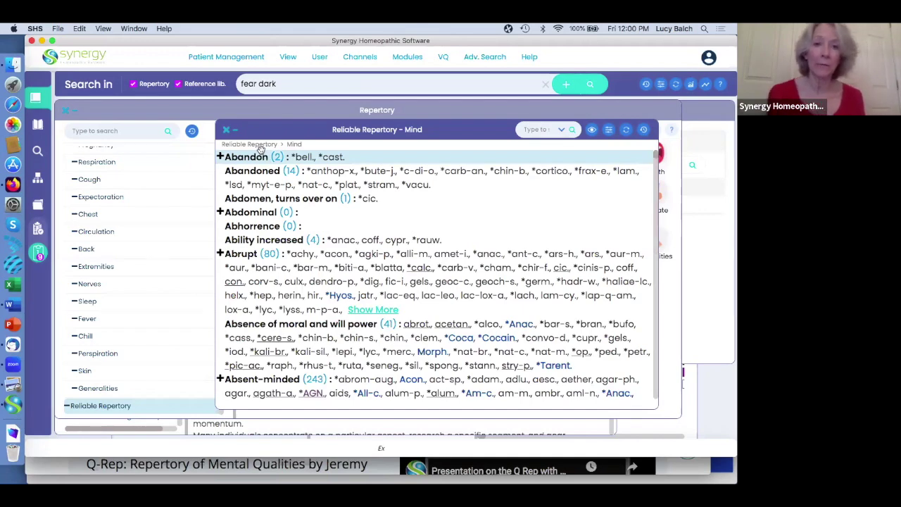
pyautogui.scroll(-15, 259, 149)
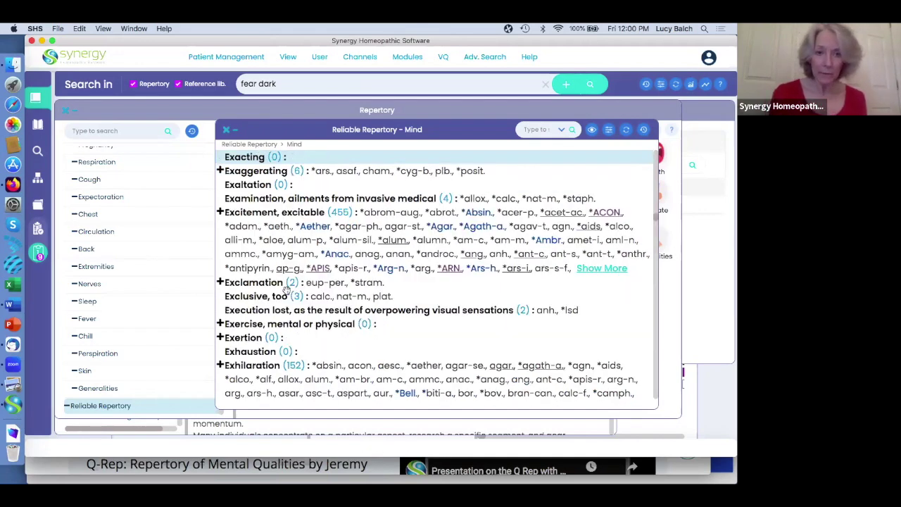
pyautogui.click(258, 352)
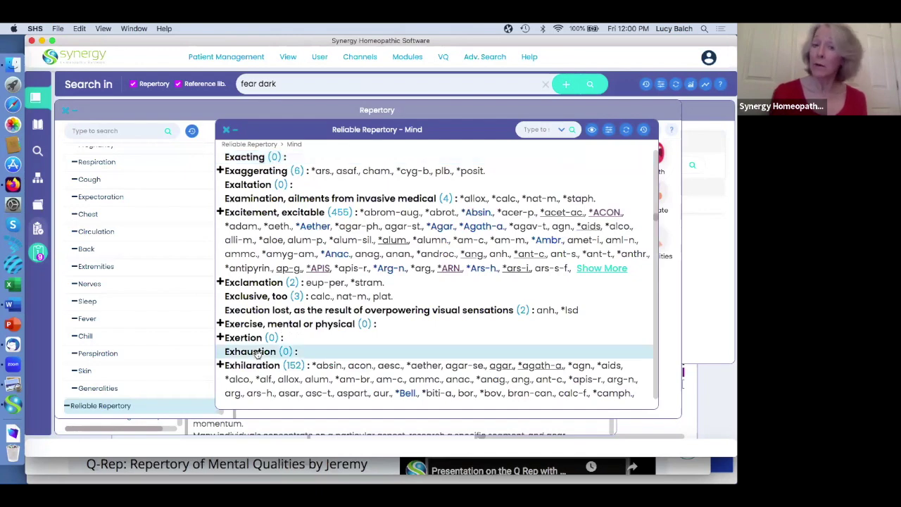
pyautogui.scroll(-3, 258, 353)
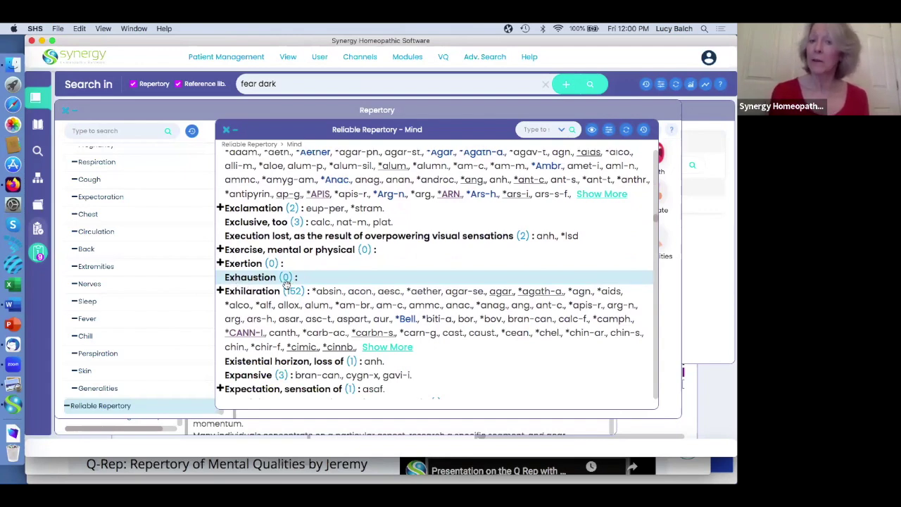
# Enable Cross reference in the view settings so Exhaustion links to Prostration of mind, brain fag.
pyautogui.click(592, 130)
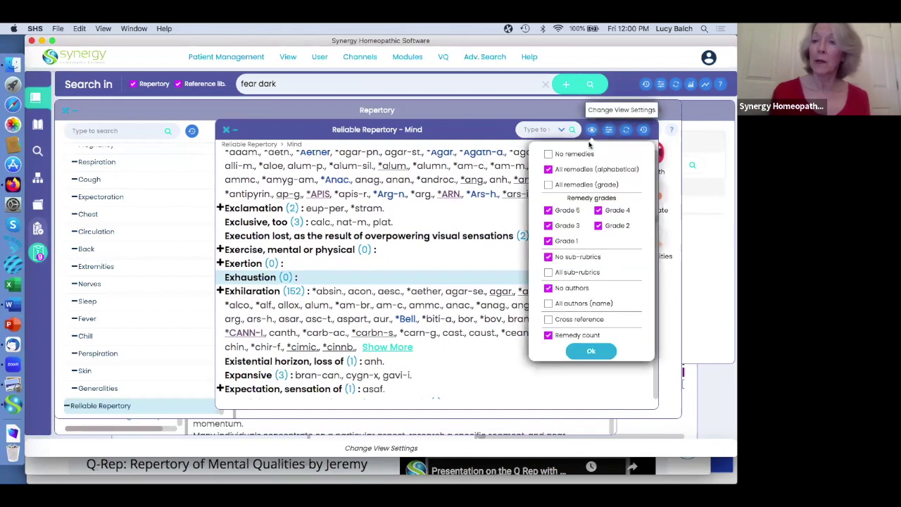
pyautogui.click(548, 318)
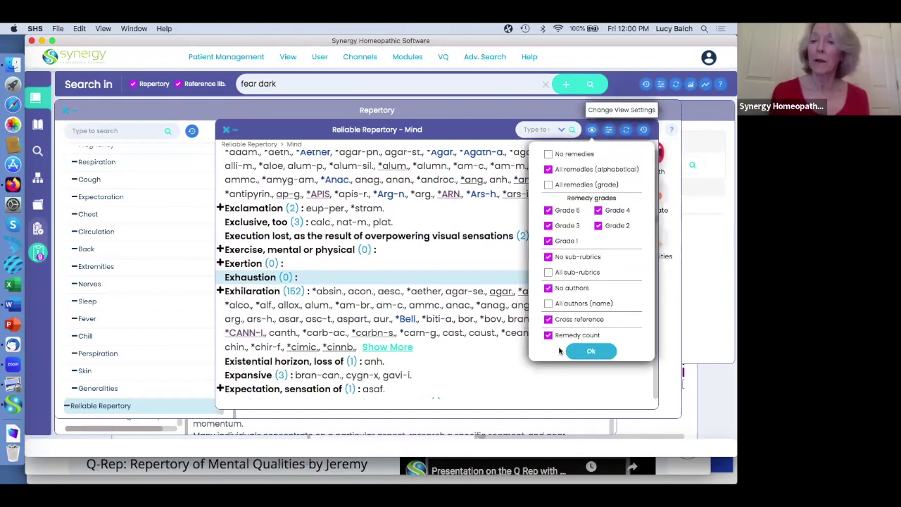
pyautogui.click(590, 351)
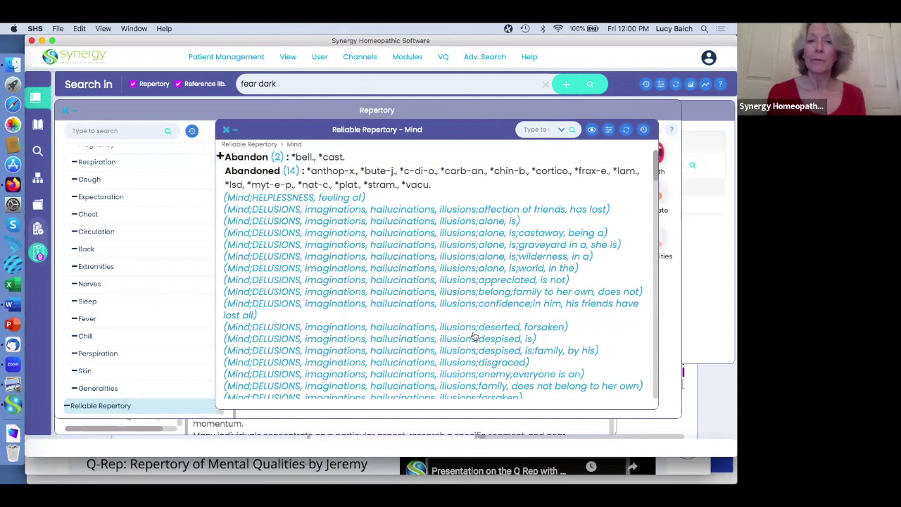
pyautogui.scroll(-10, 474, 337)
pyautogui.scroll(-1, 459, 342)
pyautogui.scroll(2, 459, 342)
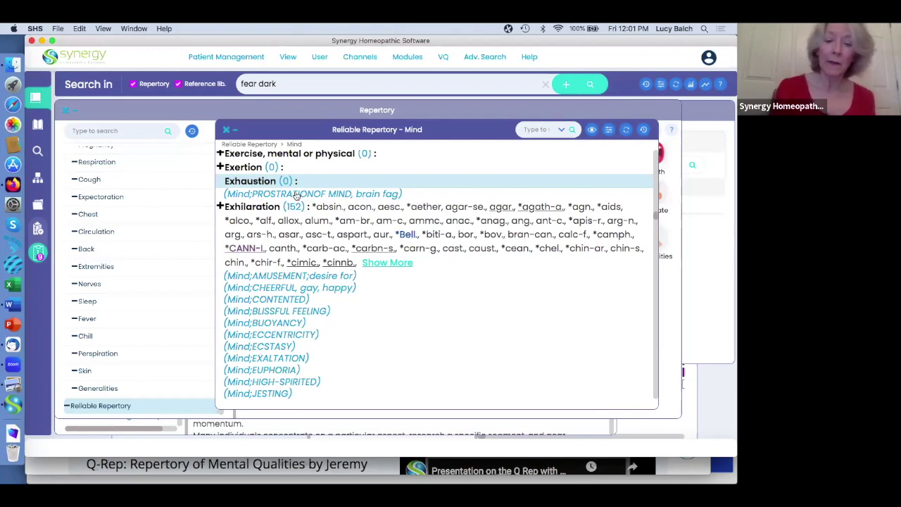
# Scroll the Mind list to show Busy, bustling (138) with its Hurry and Industrious cross-references.
pyautogui.scroll(10, 296, 197)
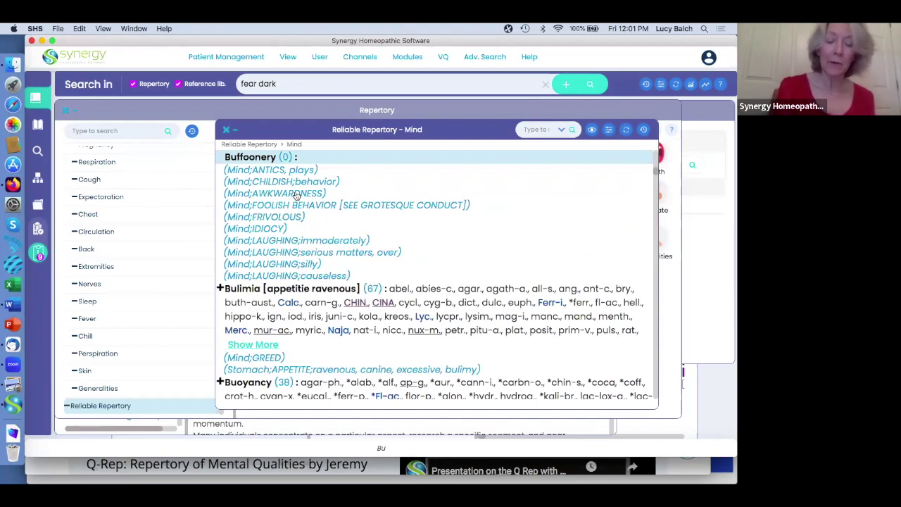
pyautogui.scroll(-3, 296, 196)
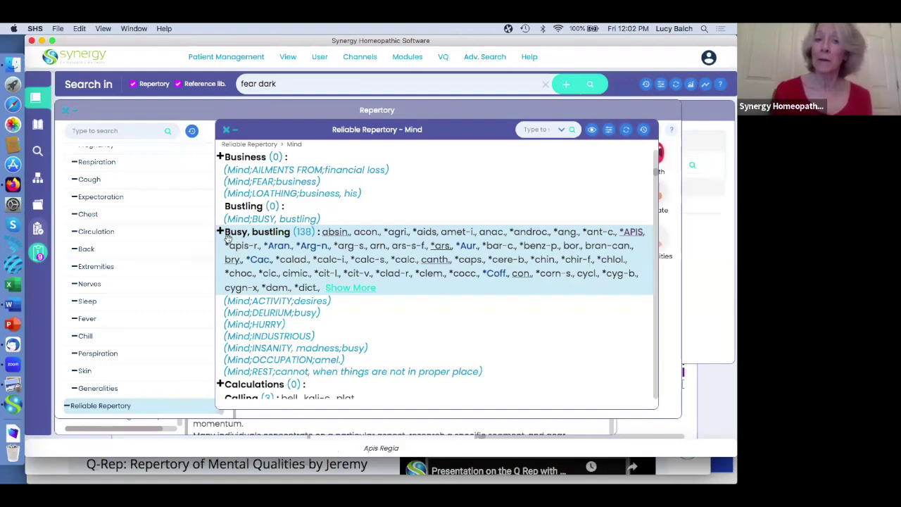
# Expand Busy, bustling, view its Weakness, with subrubric, and return to the subrubric list.
pyautogui.click(328, 250)
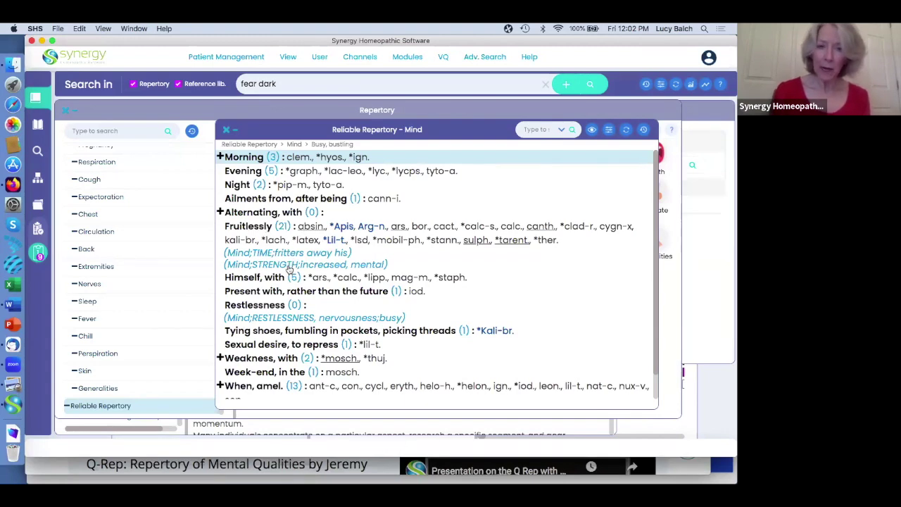
pyautogui.scroll(-1, 311, 309)
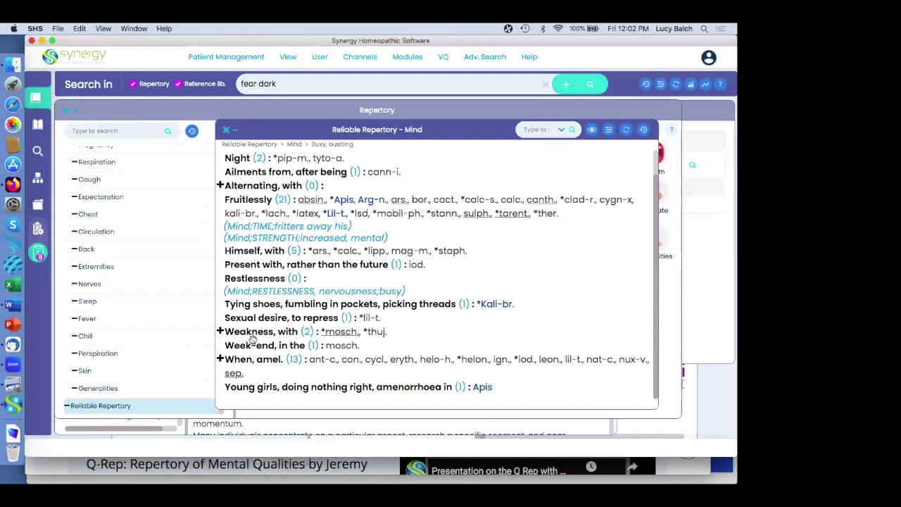
pyautogui.scroll(1, 250, 338)
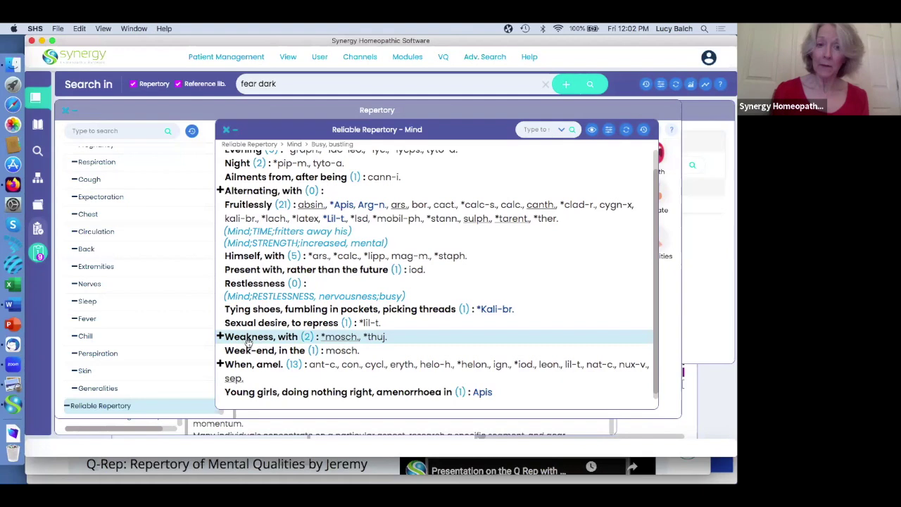
pyautogui.click(248, 341)
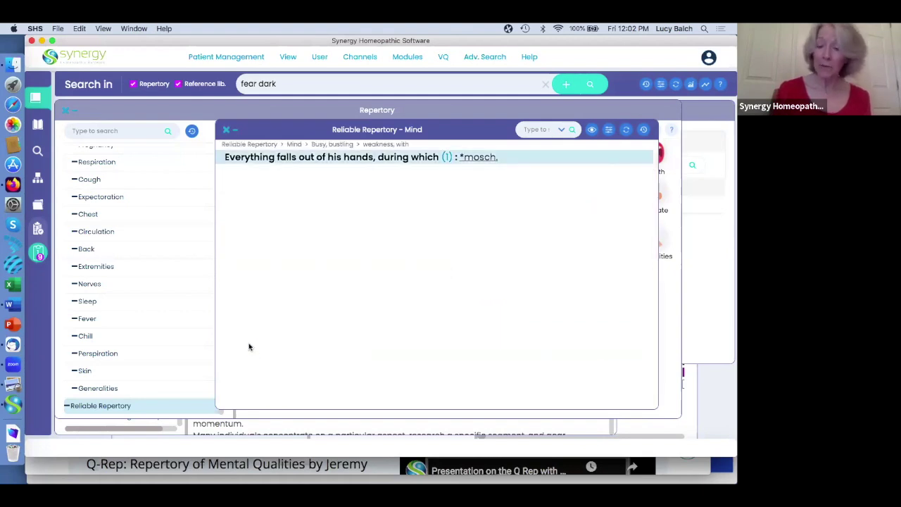
pyautogui.click(248, 343)
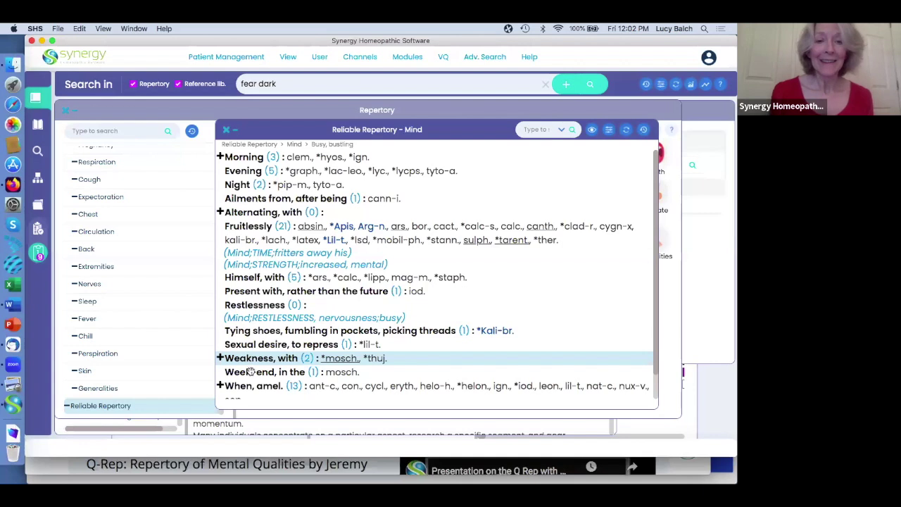
pyautogui.scroll(-1, 252, 376)
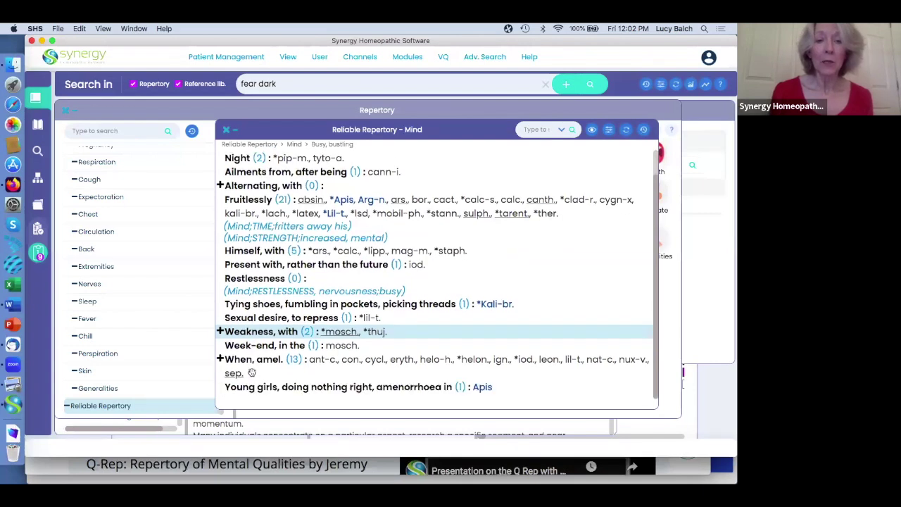